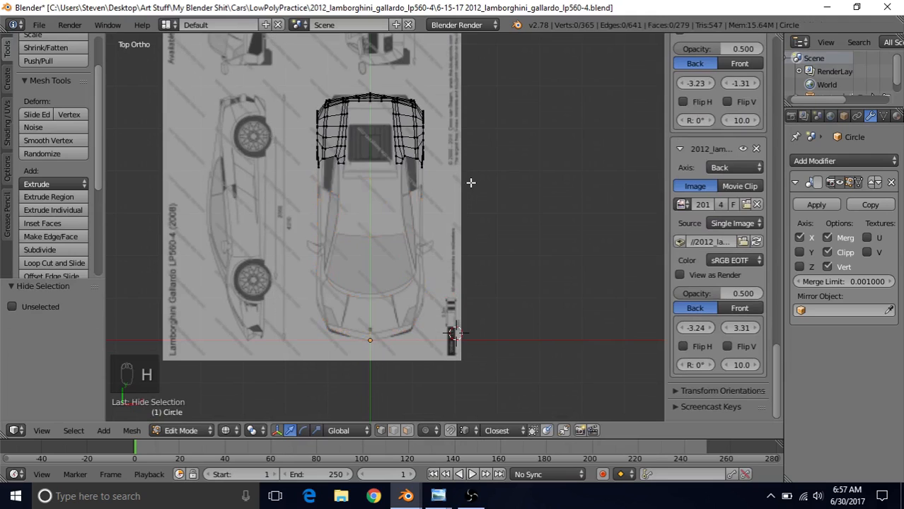
Step: Examine the rear of the car body mesh against the back-view blueprint and as a solid surface outside Edit Mode
middle_click_drag(471, 182, 406, 181)
scroll(406, 184, "up", 3)
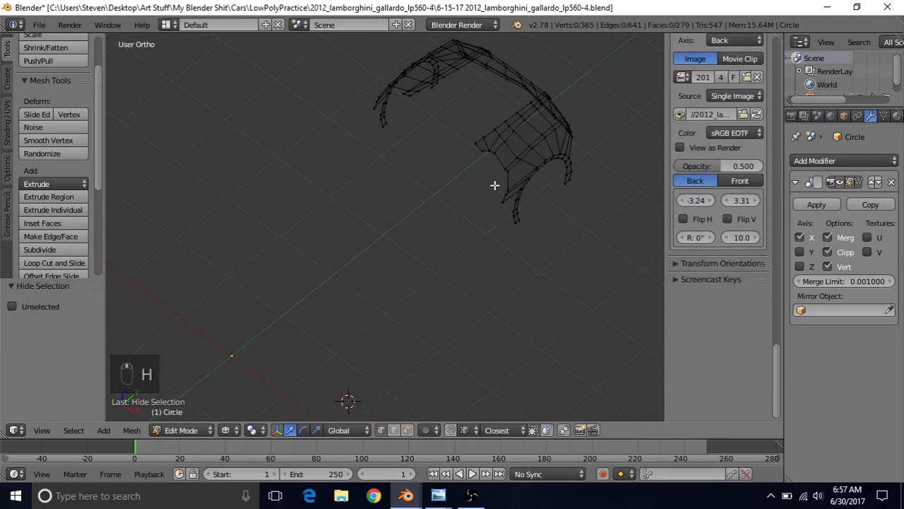
middle_click_drag(494, 186, 372, 191, "shift")
key("ctrl+KP_1")
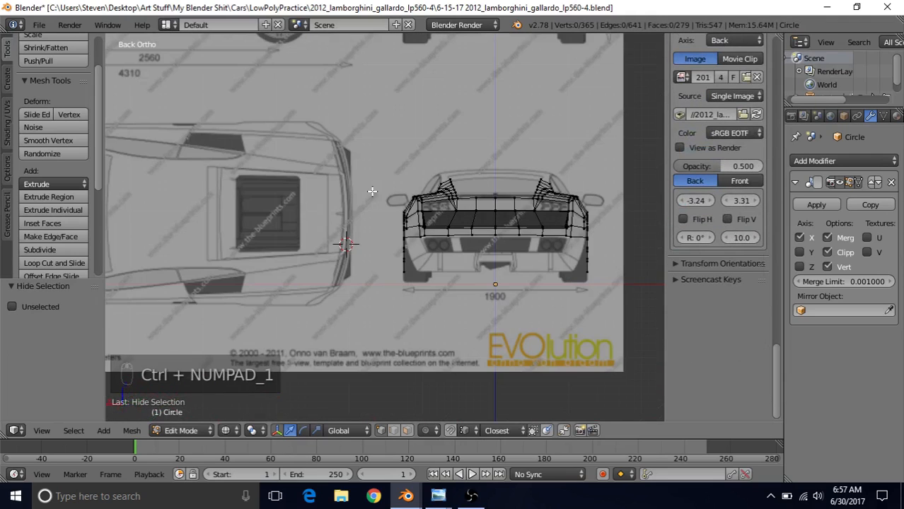
scroll(381, 213, "up", 4)
scroll(382, 213, "up", 1)
middle_click_drag(504, 193, 290, 176, "shift")
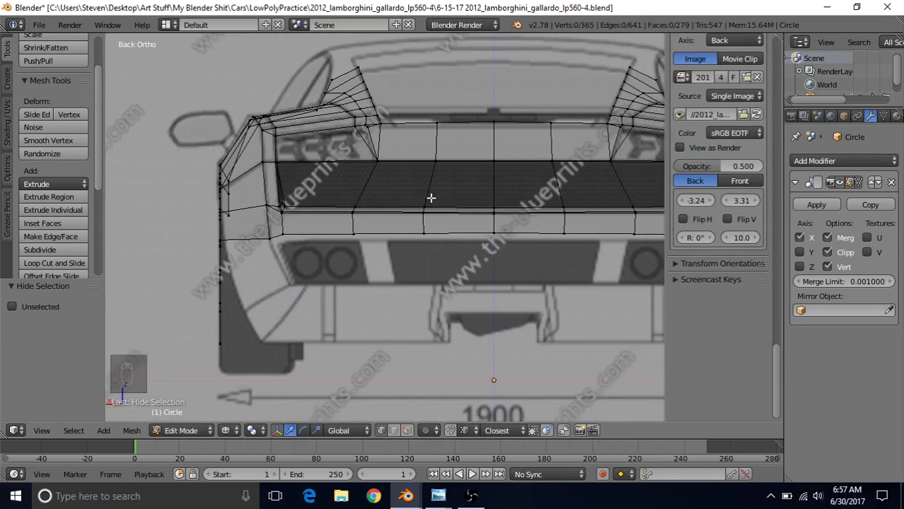
key("z")
mouse_move(453, 192)
middle_mouse_down("shift")
mouse_move(434, 192)
mouse_move(433, 215)
mouse_move(393, 234)
mouse_move(468, 226)
mouse_move(488, 236)
middle_mouse_up("shift")
key("Tab")
scroll(432, 226, "down", 4)
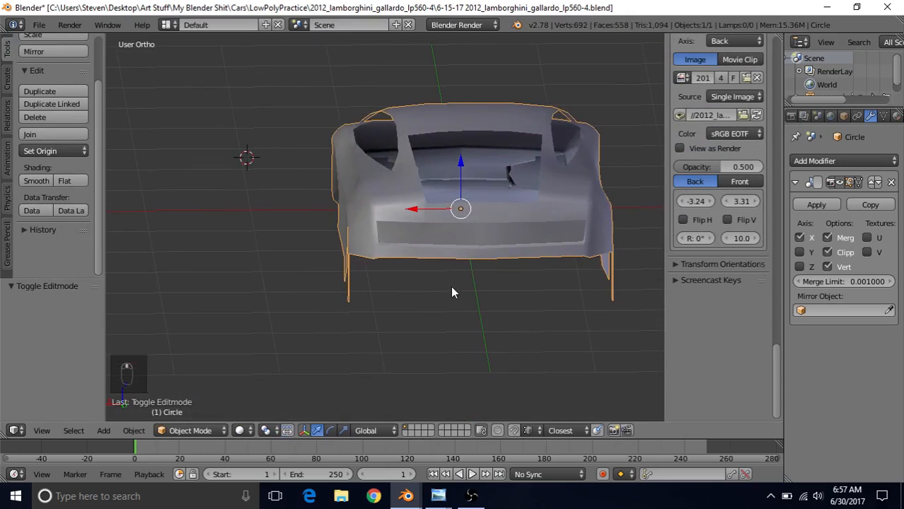
middle_click_drag(474, 269, 457, 242, "shift")
scroll(457, 242, "up", 3)
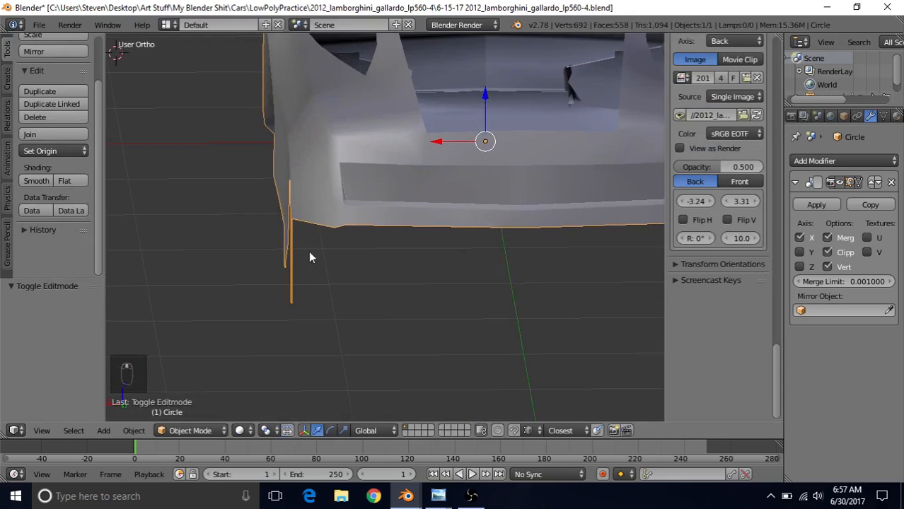
Step: Study the lower rear bumper and exhaust area in the white Lamborghini rear photo in Windows Photo Viewer, and return to Blender
mouse_move(439, 496)
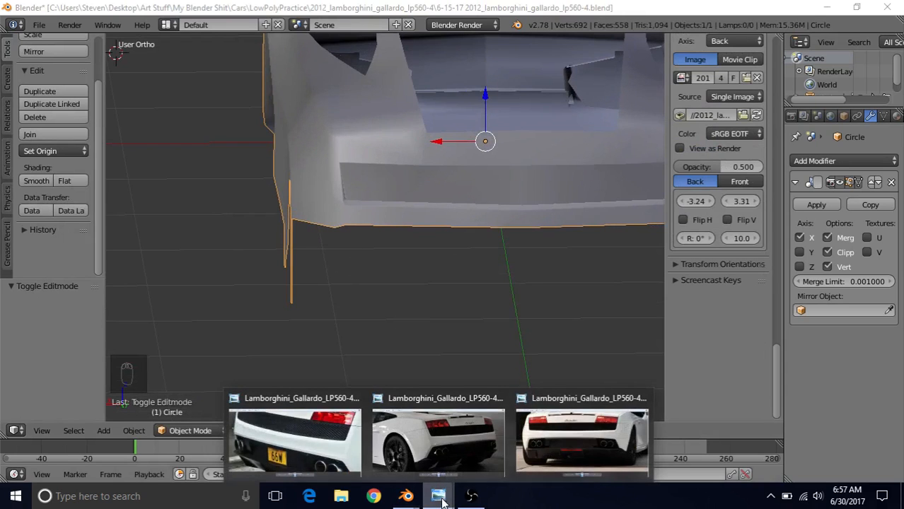
left_click(557, 449)
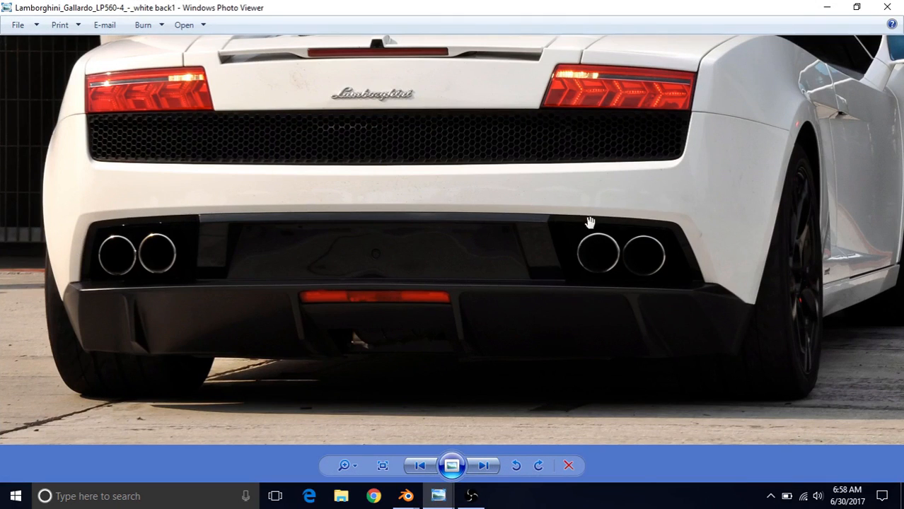
mouse_move(406, 495)
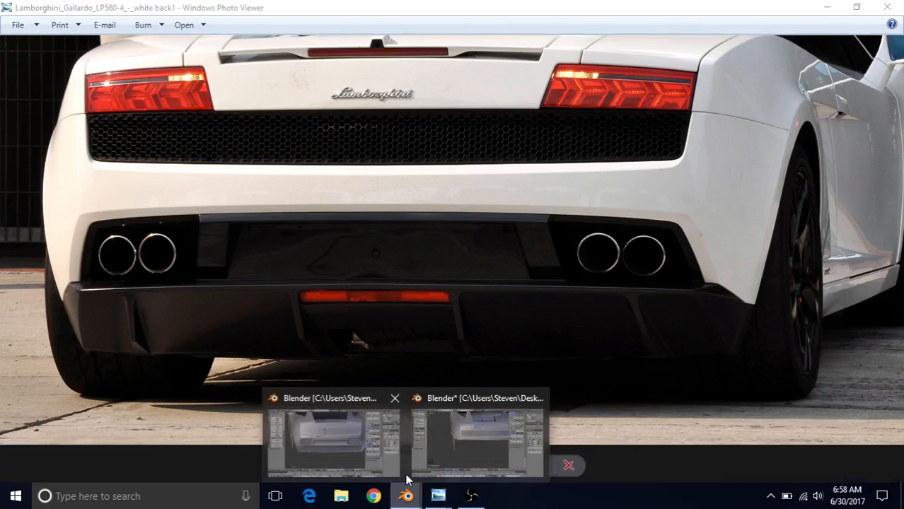
left_click(430, 436)
Step: In Edit Mode, extrude the vertex at the rear bumper's lower outer corner by about 0.013 in X and -0.042 in Z
mouse_move(389, 227)
middle_mouse_down()
mouse_move(418, 227)
mouse_move(402, 237)
middle_mouse_up()
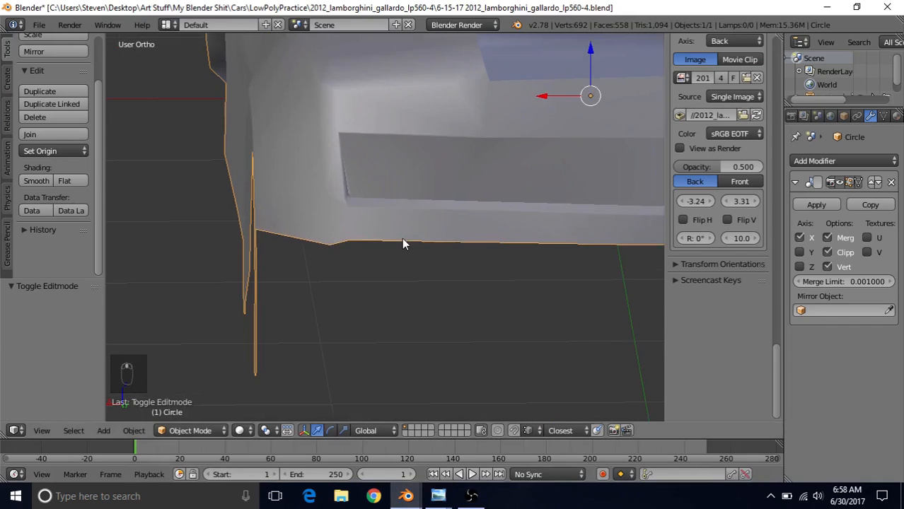
key("Tab")
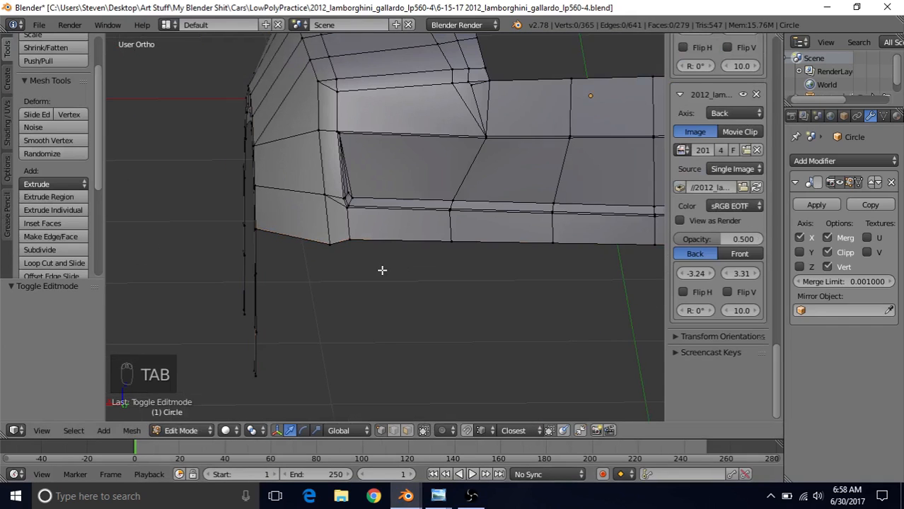
key("ctrl+KP_1")
middle_click_drag(375, 190, 324, 201, "shift")
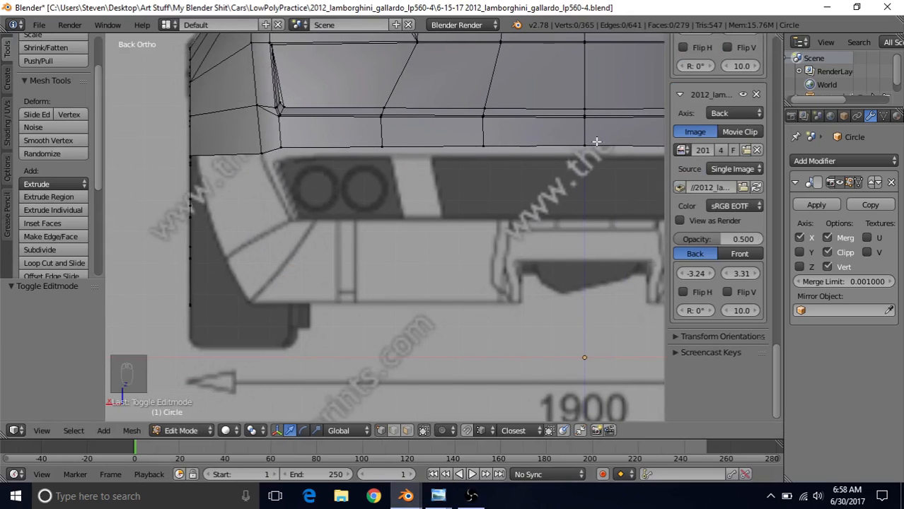
scroll(312, 170, "up", 3)
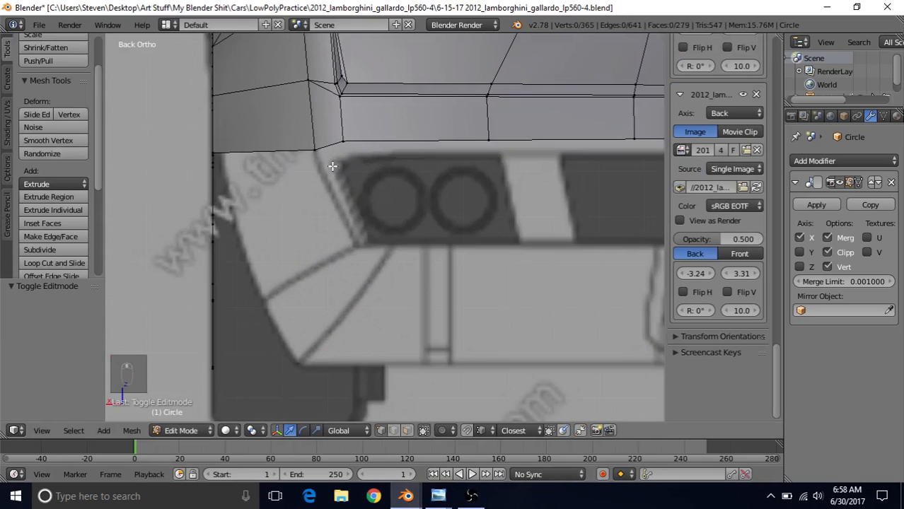
right_click(312, 153)
middle_click_drag(353, 203, 409, 232, "shift")
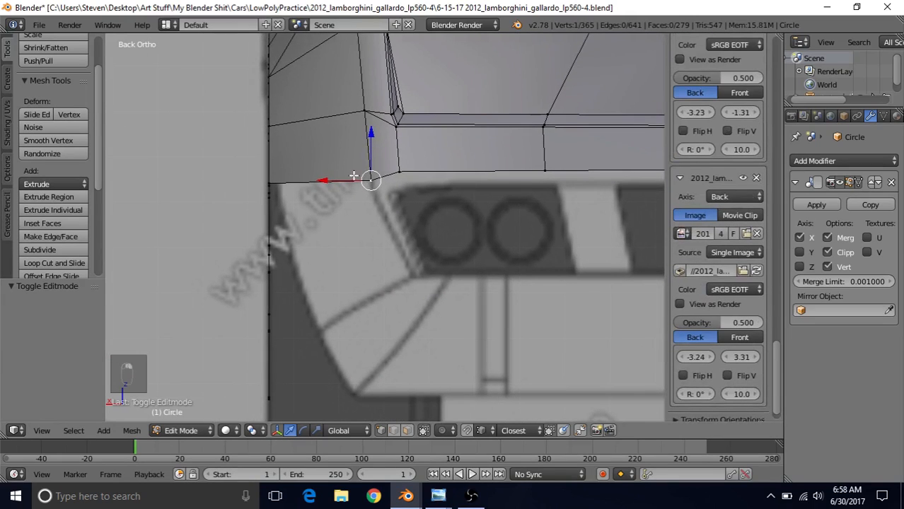
key("e")
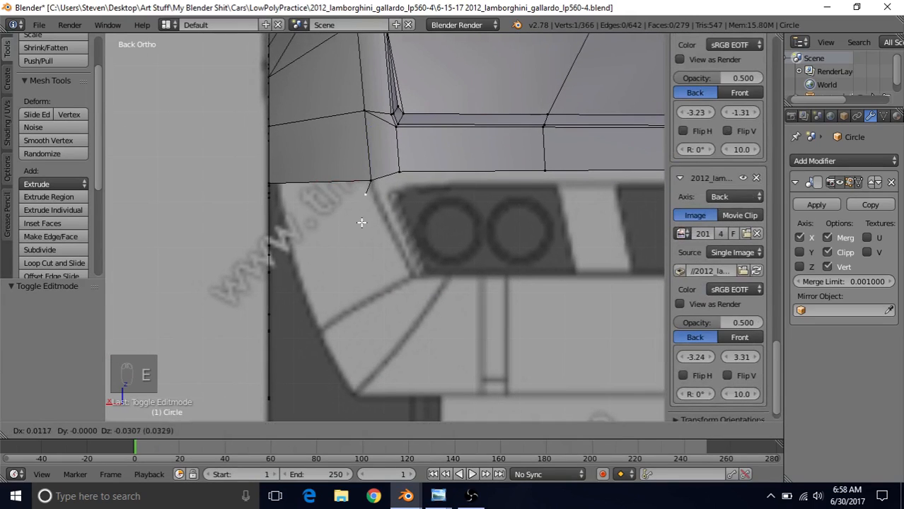
left_click(360, 226)
middle_click_drag(361, 226, 378, 246, "shift")
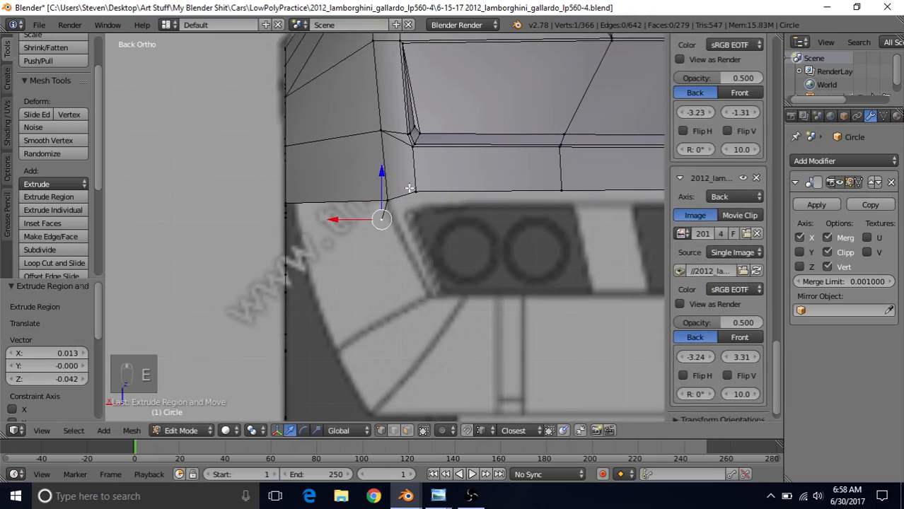
Step: Move the neighbouring bumper-edge vertex about 0.031 in X and -0.007 in Z, and the extruded vertex -0.004 in X and 0.013 in Z
key("g")
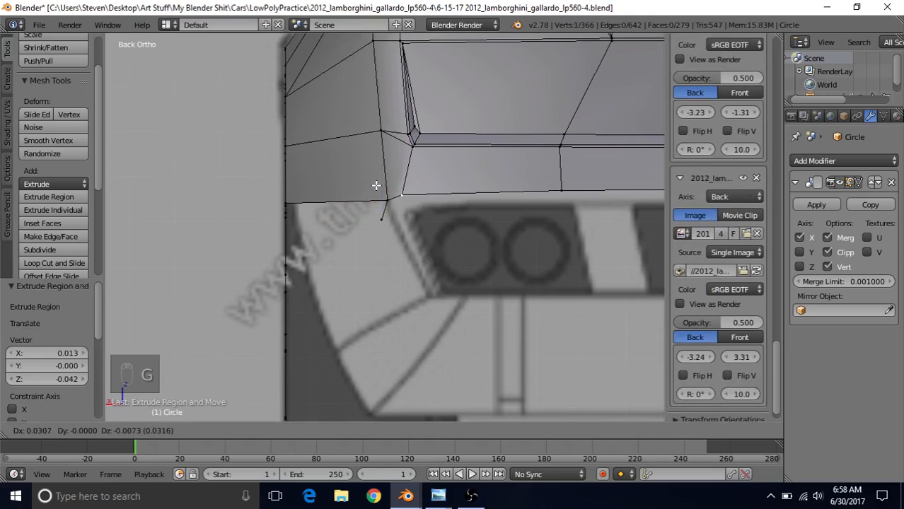
left_click(376, 185)
key("g")
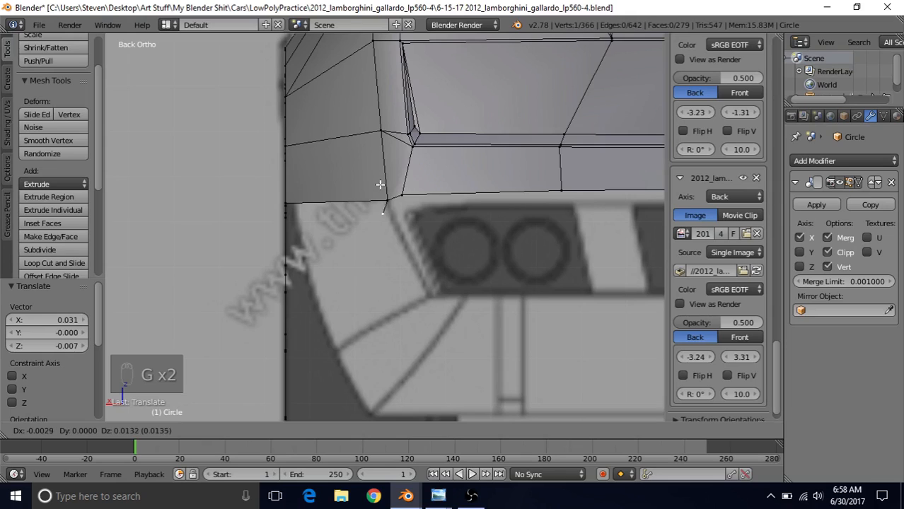
left_click(381, 185)
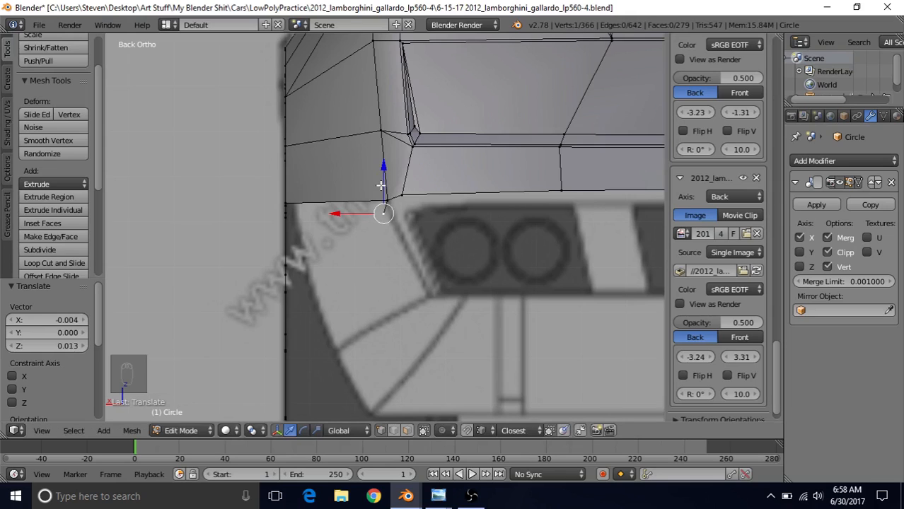
Step: Check the bumper side's shape beside the exhausts in the Windows Photo Viewer rear photo, and return to the Blender car model
middle_click_drag(432, 283, 408, 221, "shift")
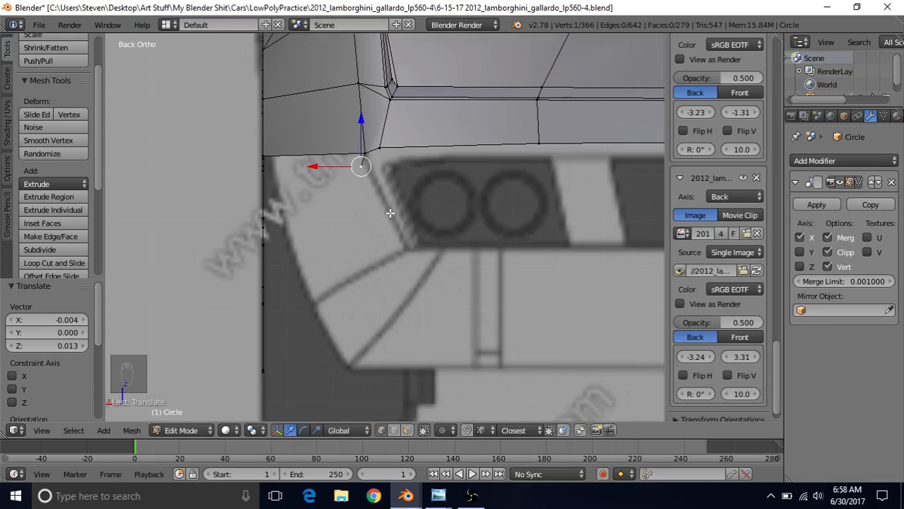
mouse_move(439, 495)
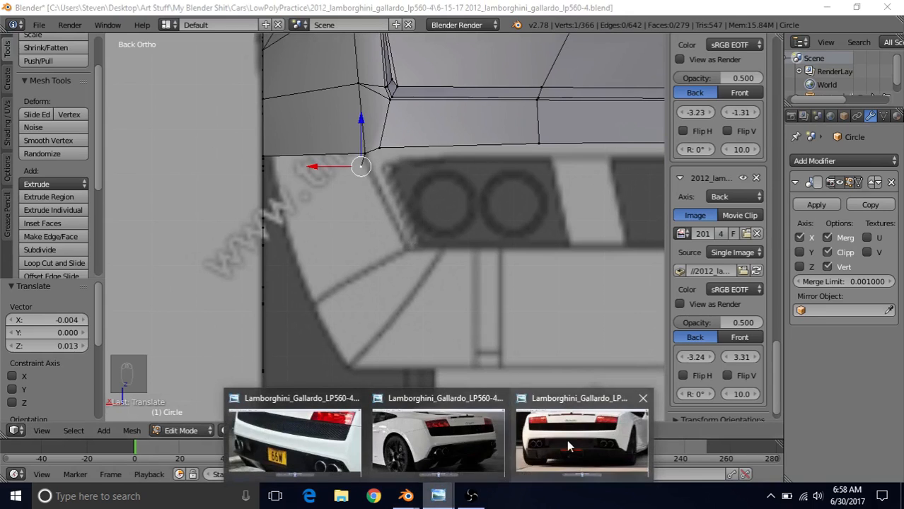
left_click(567, 440)
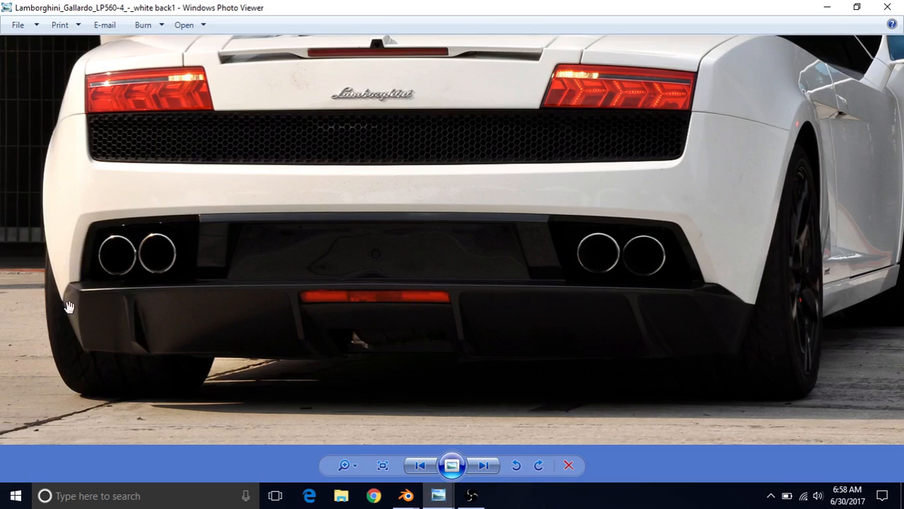
mouse_move(408, 495)
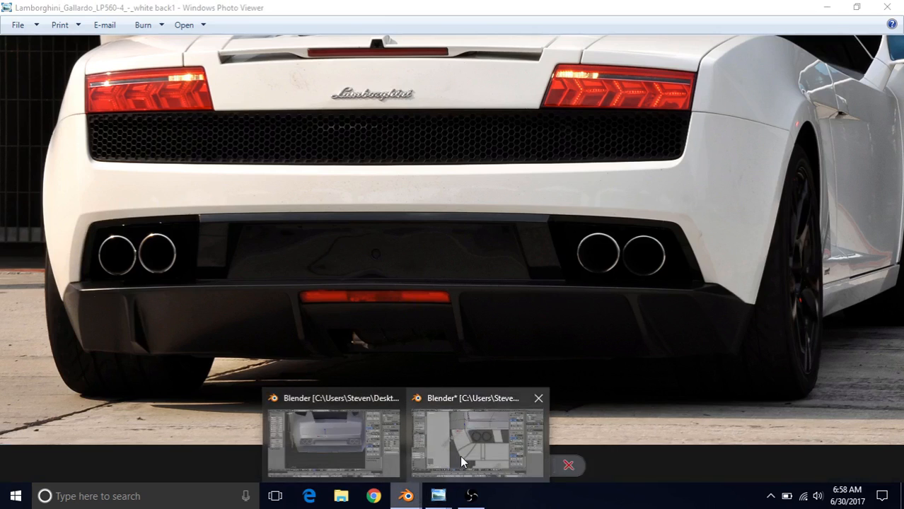
left_click(460, 456)
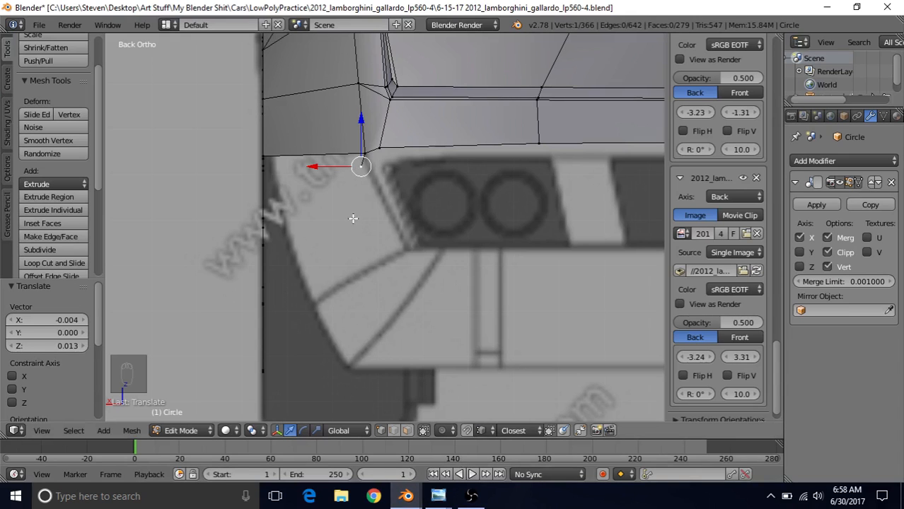
Step: Extrude the selected bumper corner vertex down to the blueprint's lower panel line, about 0.013 in X and -0.230 in Z
key("e")
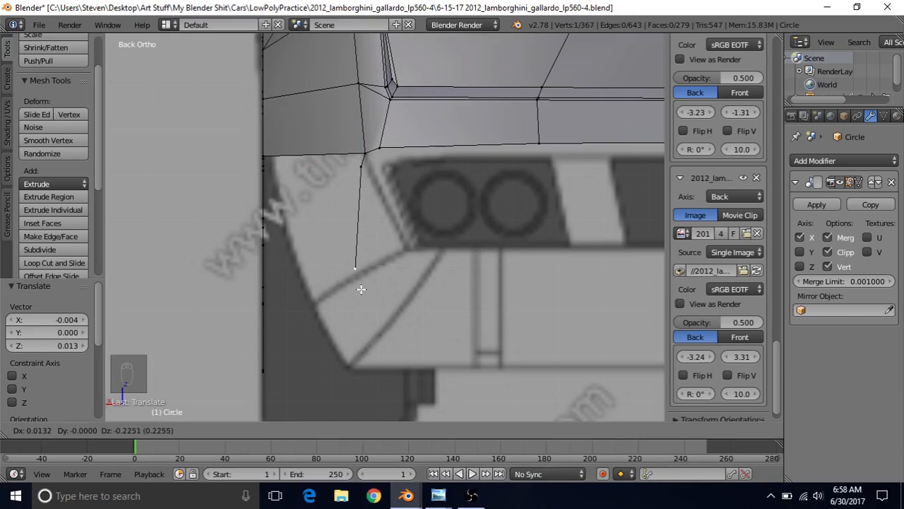
left_click(361, 291)
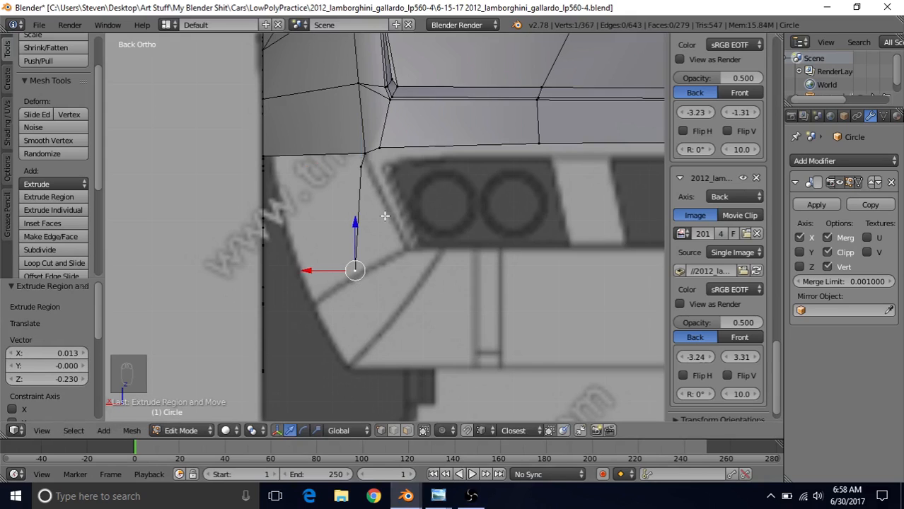
middle_click_drag(384, 216, 416, 205, "shift")
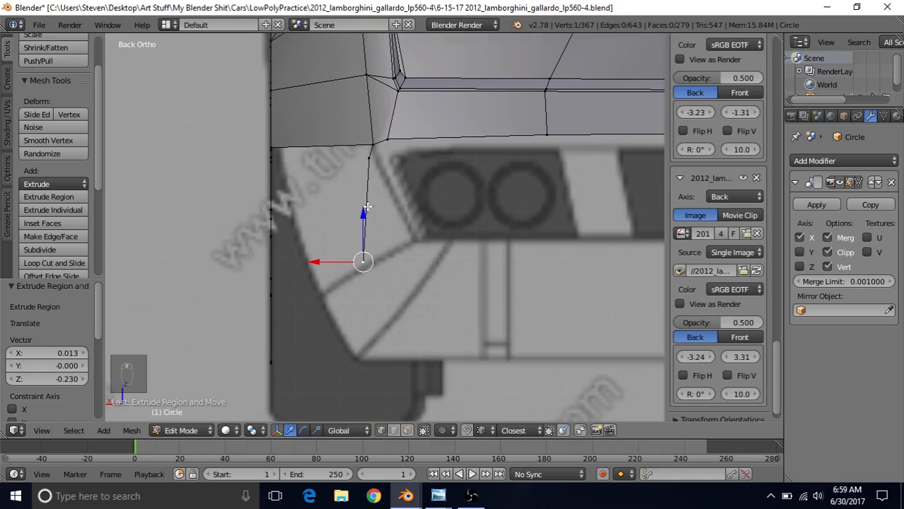
Step: Cut the new vertical edge once at its middle and shift the added vertex about 0.004 in X
key("ctrl+r")
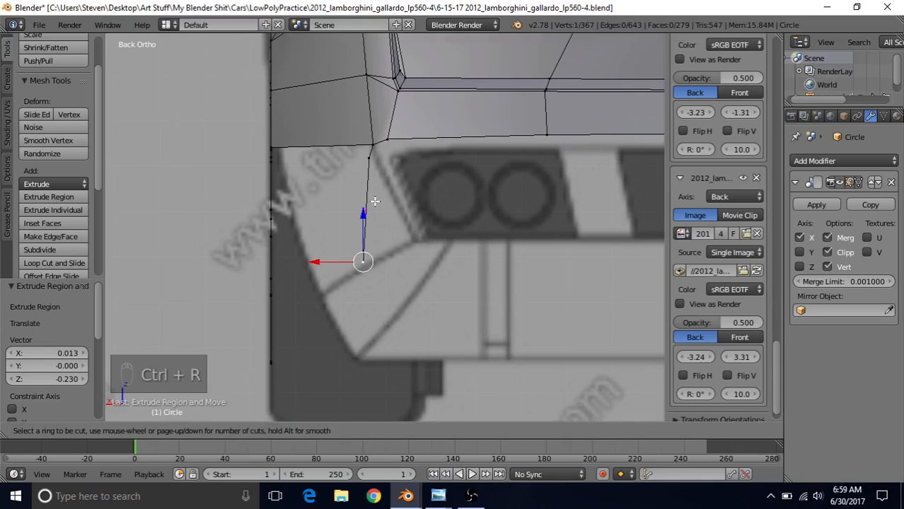
left_click(375, 201)
right_click(375, 202)
left_click_drag(339, 210, 333, 210)
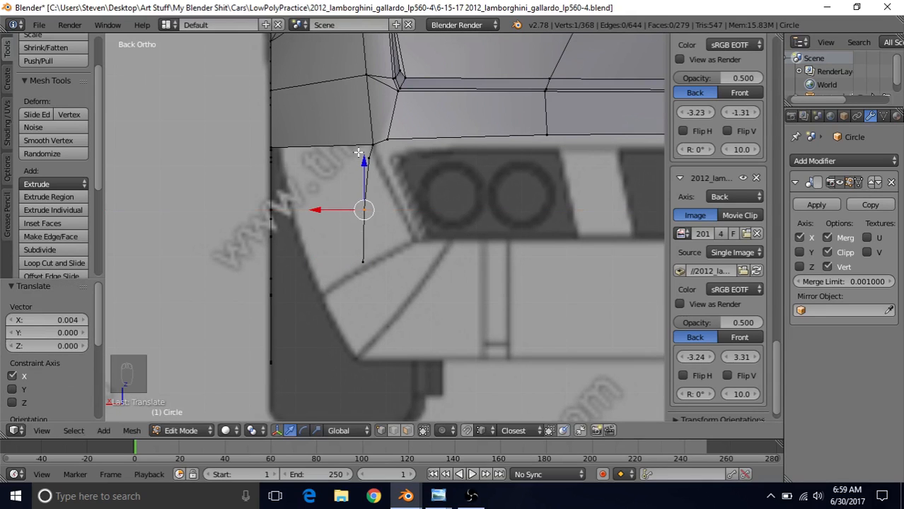
Step: Add a single loop cut across the rear wheel-arch strip, in the segment just below the bumper's lower edge
middle_click_drag(379, 178, 238, 192, "shift")
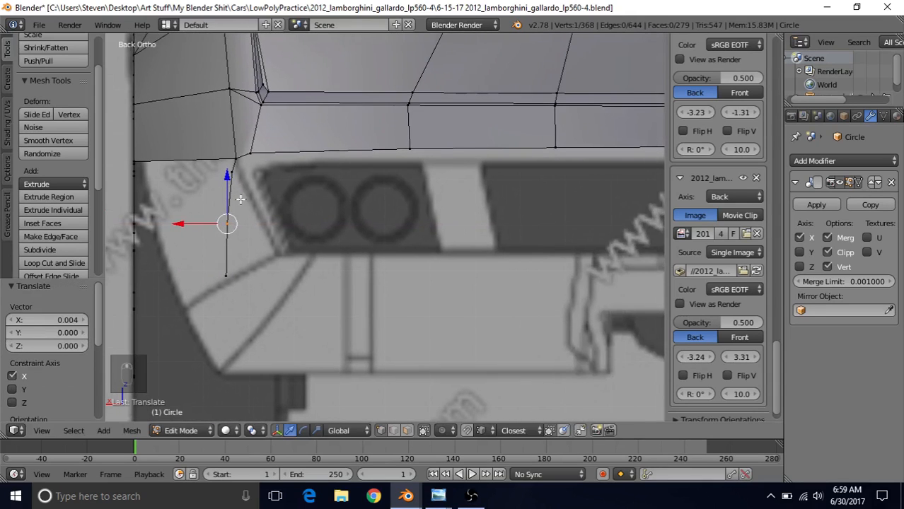
middle_click_drag(295, 240, 375, 234, "shift")
key("z")
key("z")
scroll(410, 240, "down", 3)
scroll(375, 234, "up", 2)
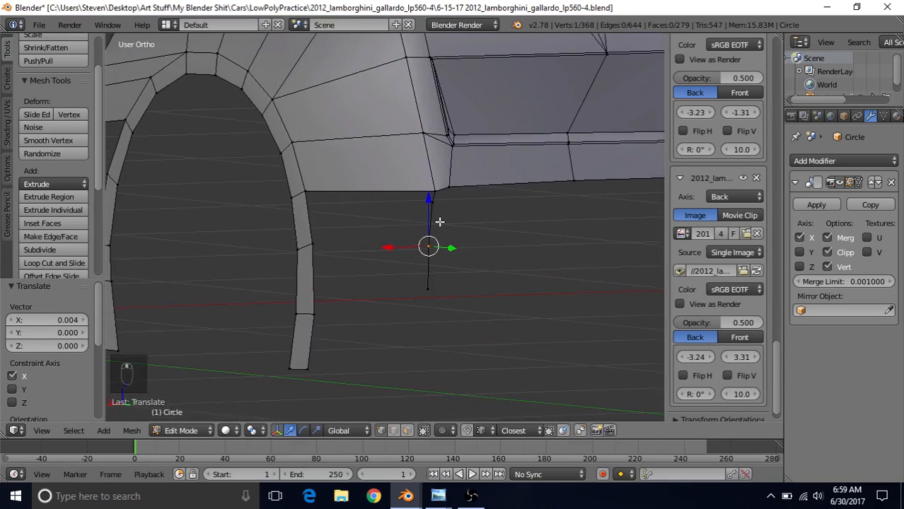
middle_click_drag(440, 222, 499, 226, "shift")
scroll(438, 214, "up", 2)
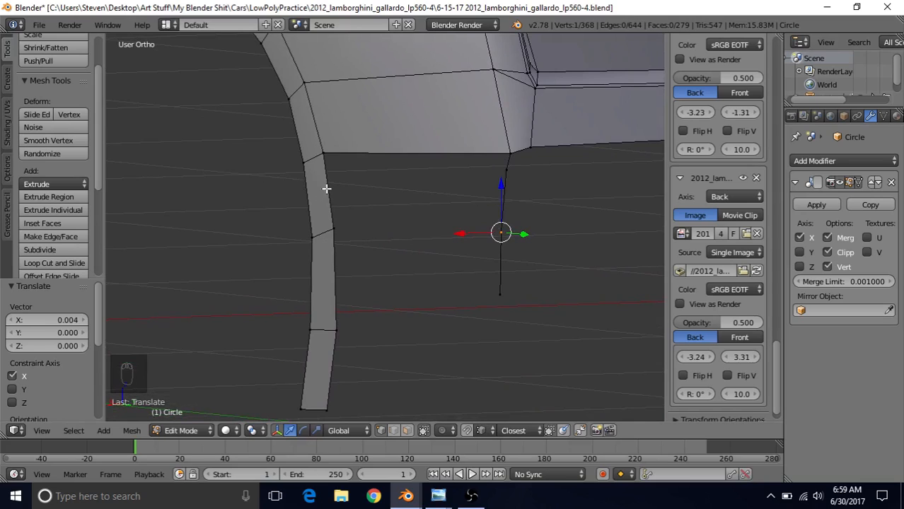
key("ctrl+r")
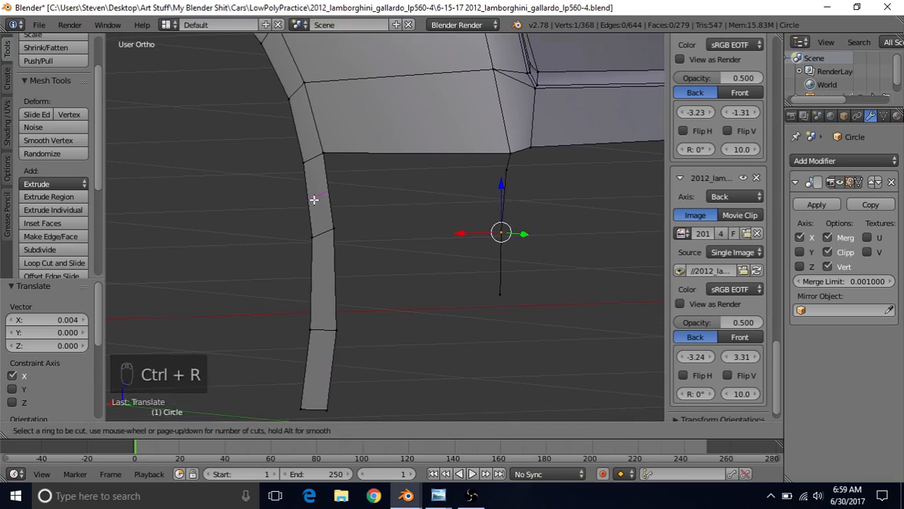
left_click(324, 195)
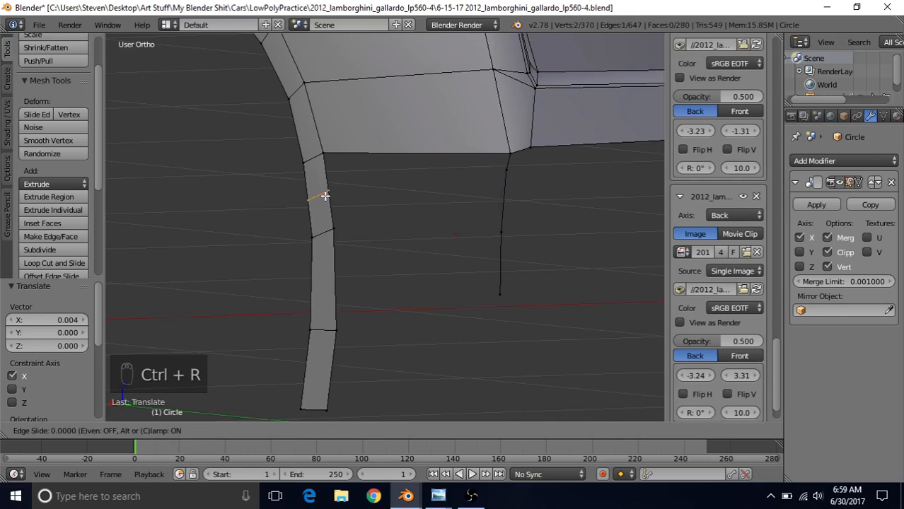
left_click(325, 196)
Step: Fill a face between the wheel-arch strip's new upper segment and the short bumper-side edge directly below the existing bumper panel
middle_click_drag(348, 256, 295, 195)
right_click(269, 200)
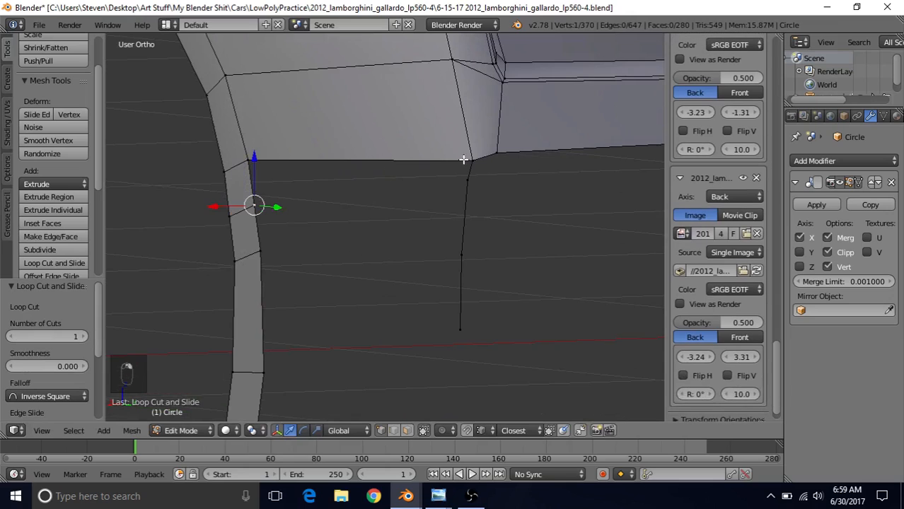
right_click(454, 180, "shift")
right_click(454, 157, "shift")
right_click(236, 162, "shift")
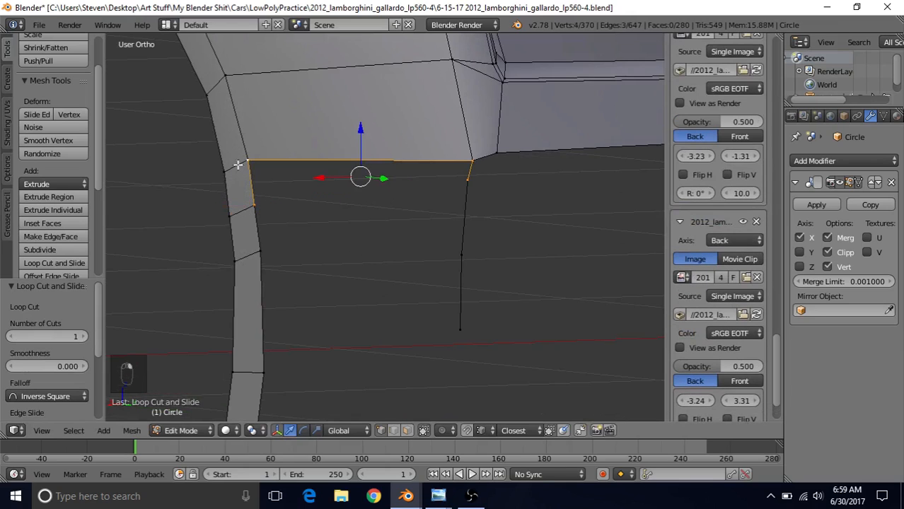
key("f")
Step: Fill the next face down between the wheel-arch strip and the upper half of the vertical bumper-side edge
right_click(253, 205)
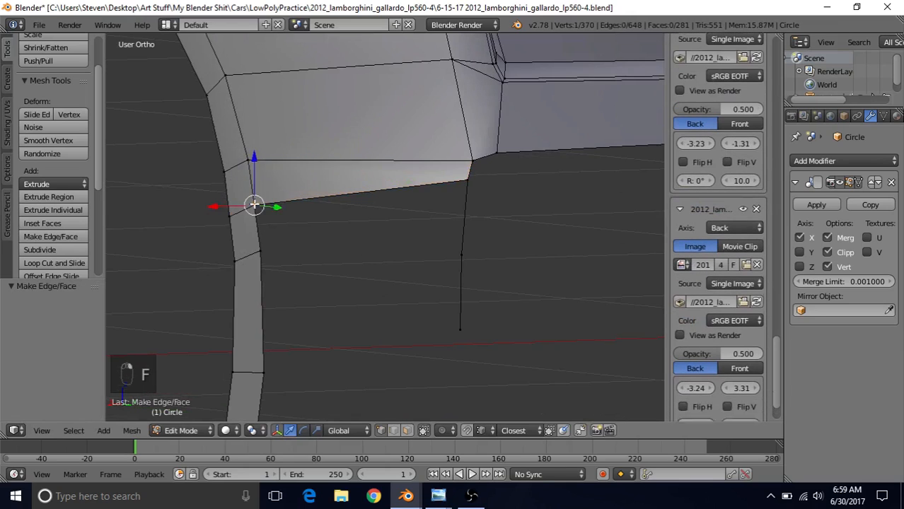
right_click(458, 195, "shift")
right_click(461, 252, "shift")
right_click(257, 249, "shift")
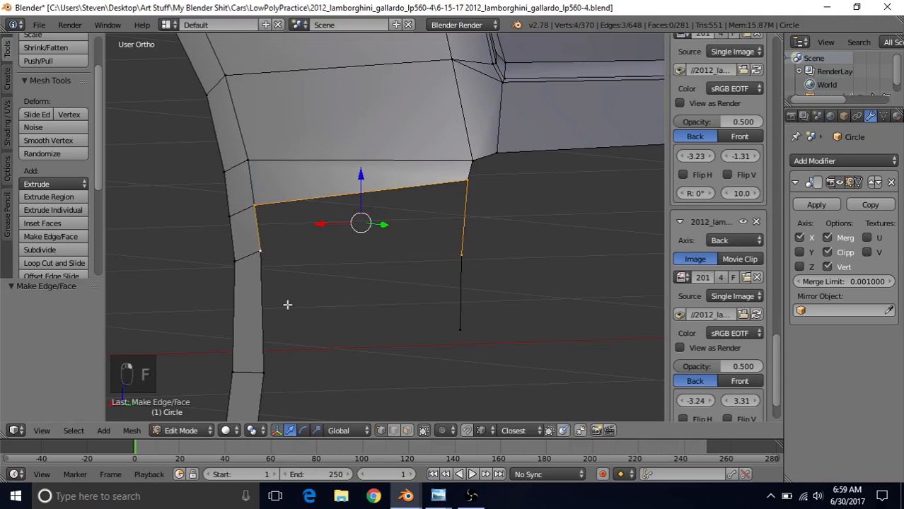
key("f")
scroll(295, 335, "down", 5)
scroll(296, 335, "up", 2)
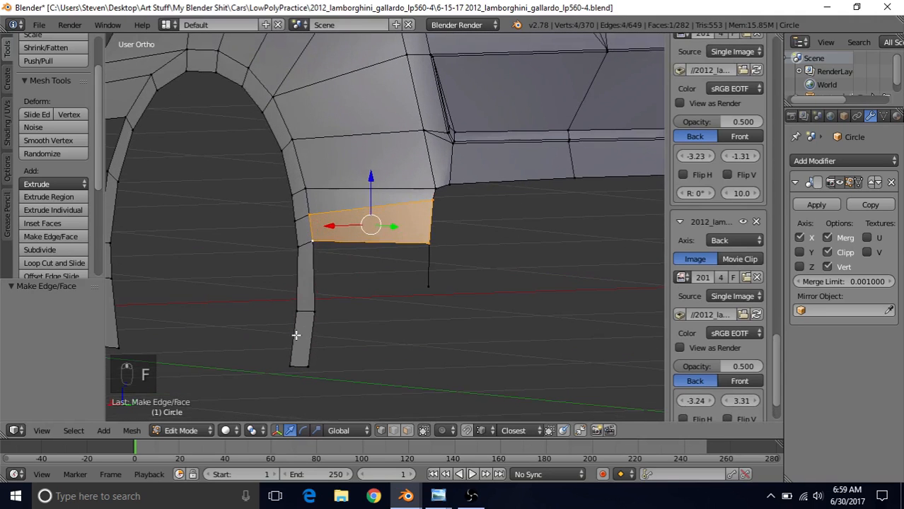
middle_click_drag(405, 281, 404, 297)
scroll(404, 297, "up", 3)
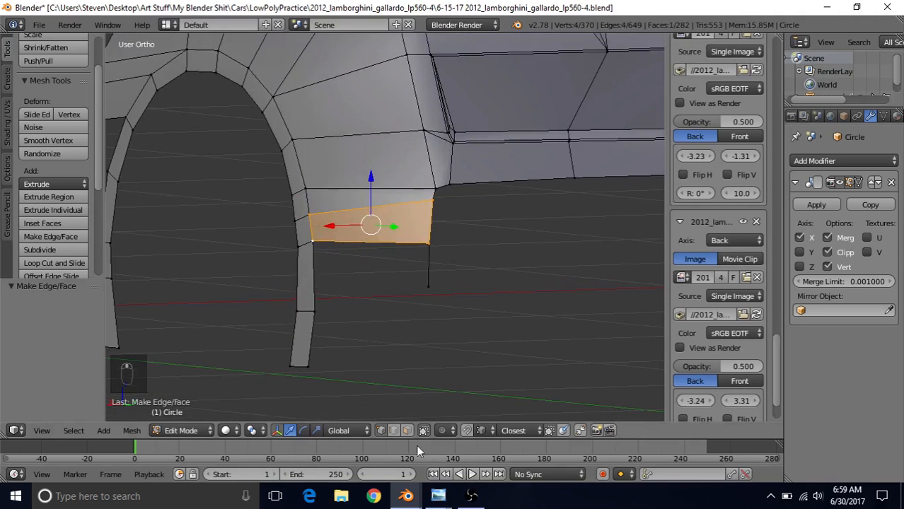
Step: Examine the mesh layout of the finished model's lower rear corner in the practice6V2 Blender window, and return to the working file
mouse_move(406, 496)
left_click(347, 437)
middle_click_drag(316, 225, 354, 201)
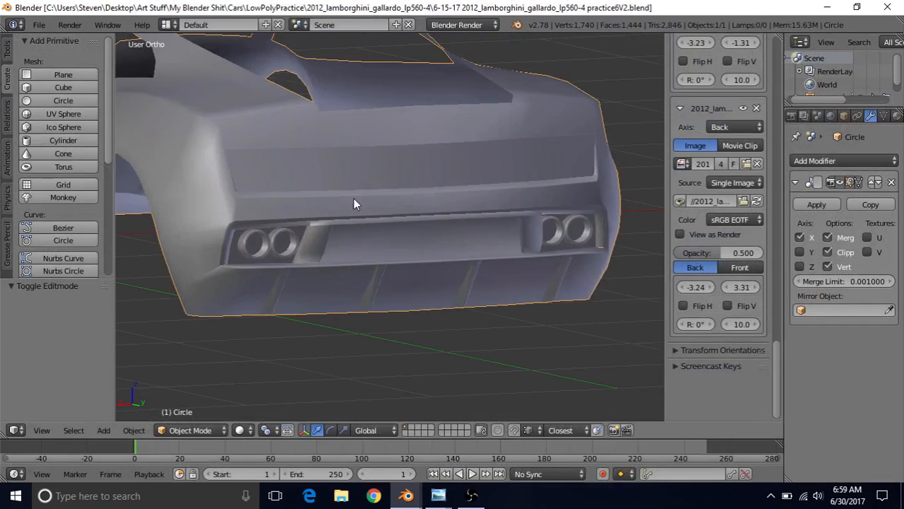
key("Tab")
middle_click_drag(266, 277, 447, 251, "shift")
scroll(439, 256, "up", 3)
scroll(438, 257, "up", 2)
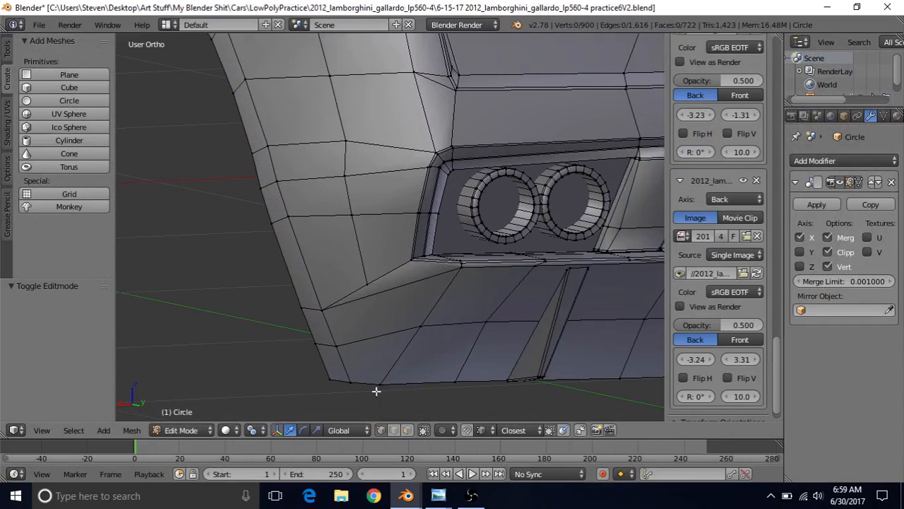
mouse_move(406, 496)
mouse_move(466, 452)
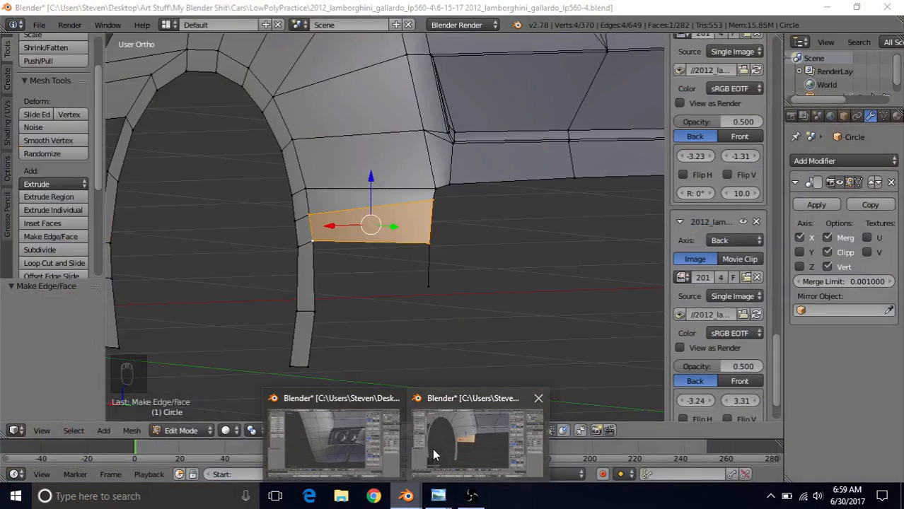
left_click(434, 454)
Step: Fill the third face down, joining the wheel-arch strip to the lower half of the vertical bumper-side edge
right_click(428, 286)
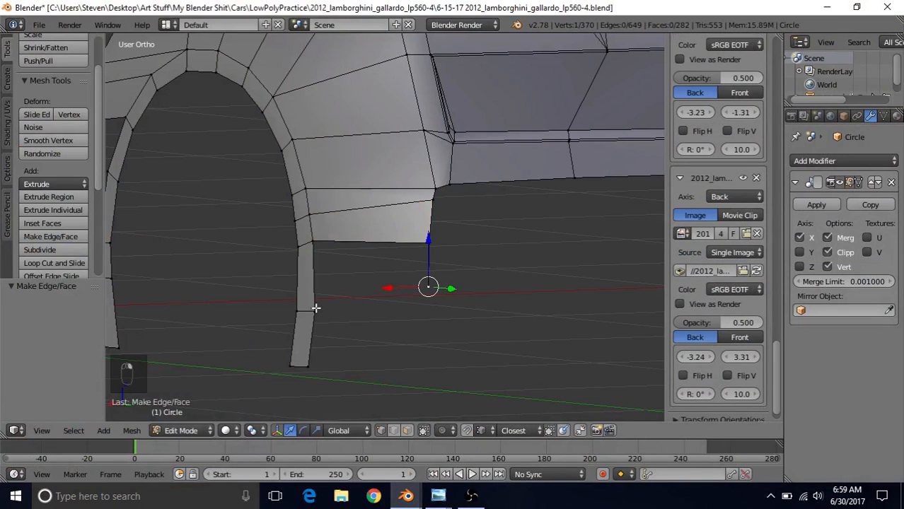
right_click(313, 309, "shift")
right_click(312, 242, "shift")
right_click(419, 249, "shift")
key("f")
mouse_move(360, 329)
middle_mouse_down()
mouse_move(335, 299)
mouse_move(410, 242)
mouse_move(462, 255)
mouse_move(444, 263)
mouse_move(402, 244)
mouse_move(399, 263)
mouse_move(390, 252)
mouse_move(125, 254)
middle_mouse_up()
key("Tab")
key("Tab")
Step: In wireframe side view, shift the three bumper-side edge vertices toward the wheel in Y, the top one about -0.006, to slant the edge
scroll(404, 248, "up", 5)
key("KP_3")
middle_click_drag(377, 230, 319, 232, "shift")
key("z")
scroll(375, 270, "up", 2)
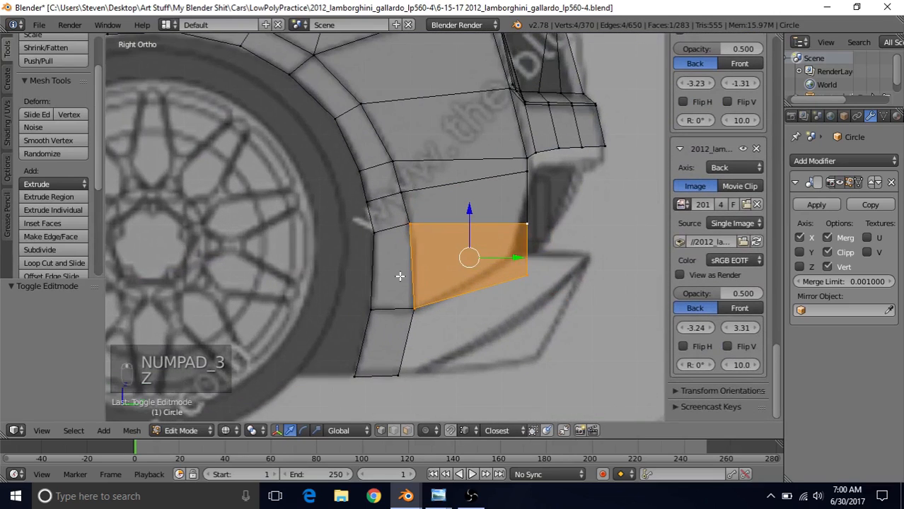
right_click(526, 275)
left_click_drag(578, 276, 560, 225)
right_click(551, 231)
right_click(527, 171)
left_click_drag(568, 172, 568, 177)
right_click(522, 220)
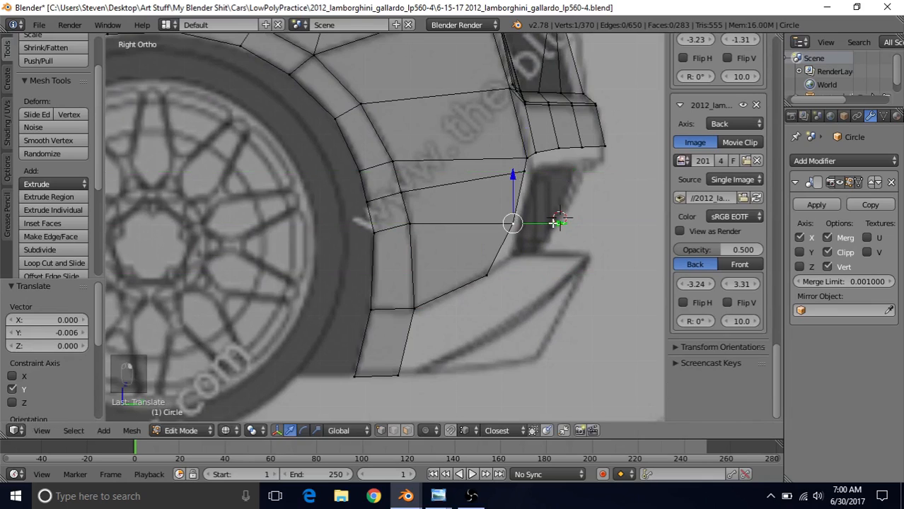
left_click_drag(553, 224, 553, 223)
Step: Move the lowest bumper-side vertex about 0.032 in Y and 0.026 in Z to the blueprint's panel corner, and snap the 3D cursor to center
right_click(486, 274)
key("g")
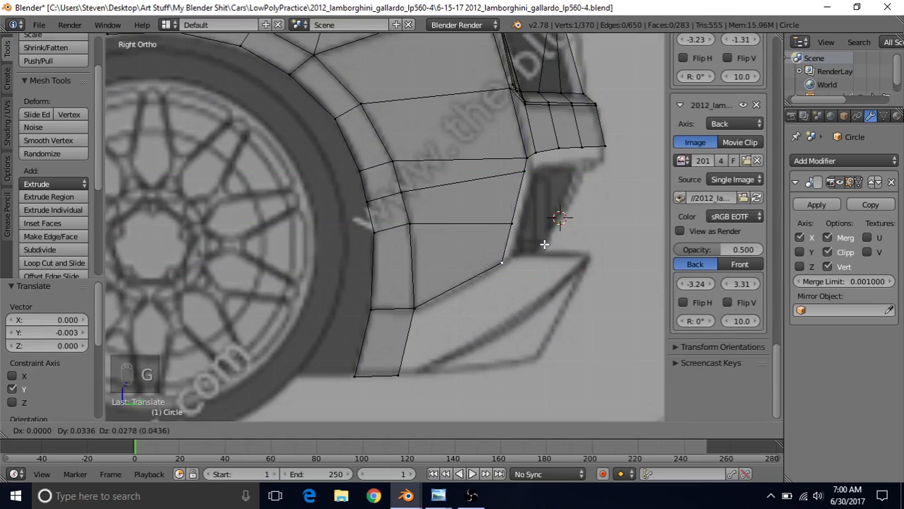
left_click(542, 243)
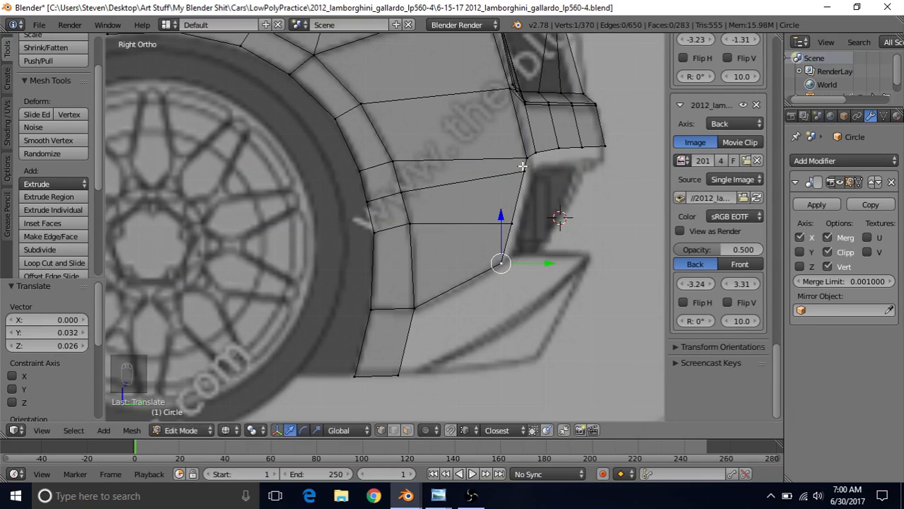
key("shift+s")
left_click(507, 316)
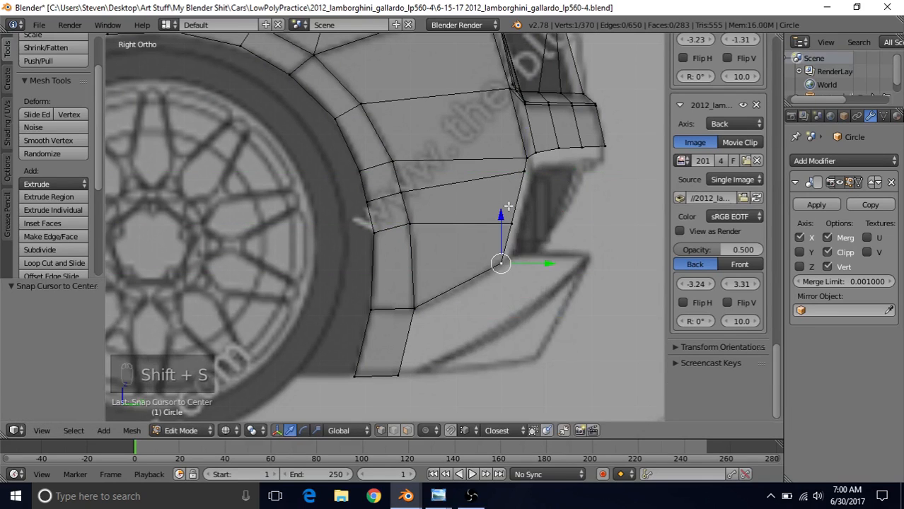
Step: Move the wheel-arch strip's bottom edge about -0.192 in X to the lower bumper corner in the rear blueprint
middle_click_drag(508, 206, 532, 177, "shift")
scroll(465, 270, "down", 2)
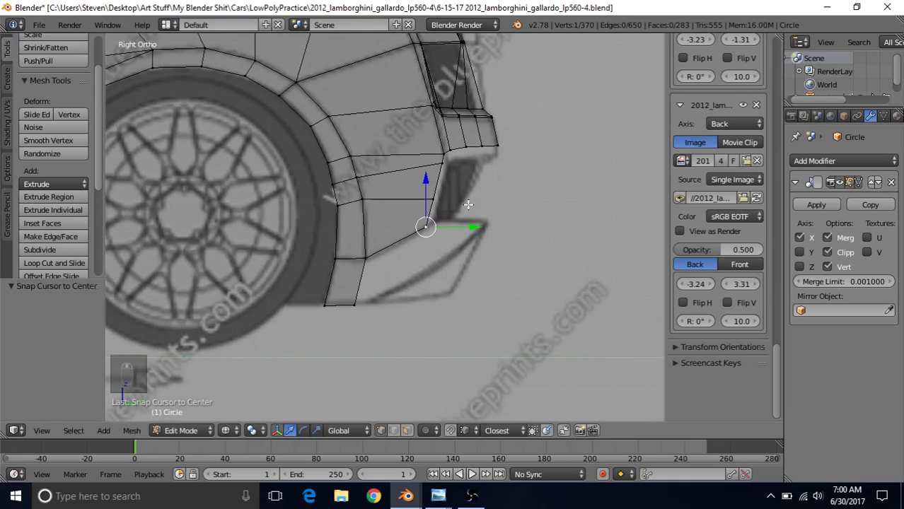
key("ctrl+KP_1")
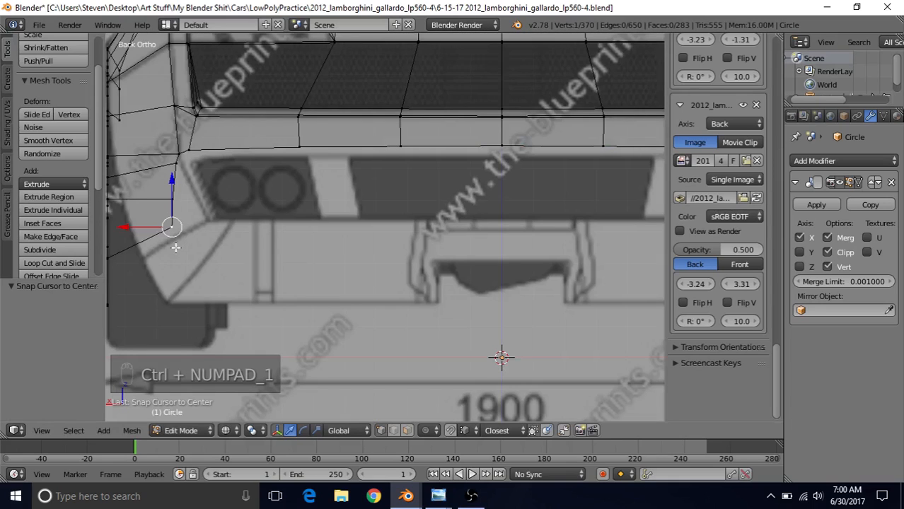
middle_click_drag(176, 248, 358, 214, "shift")
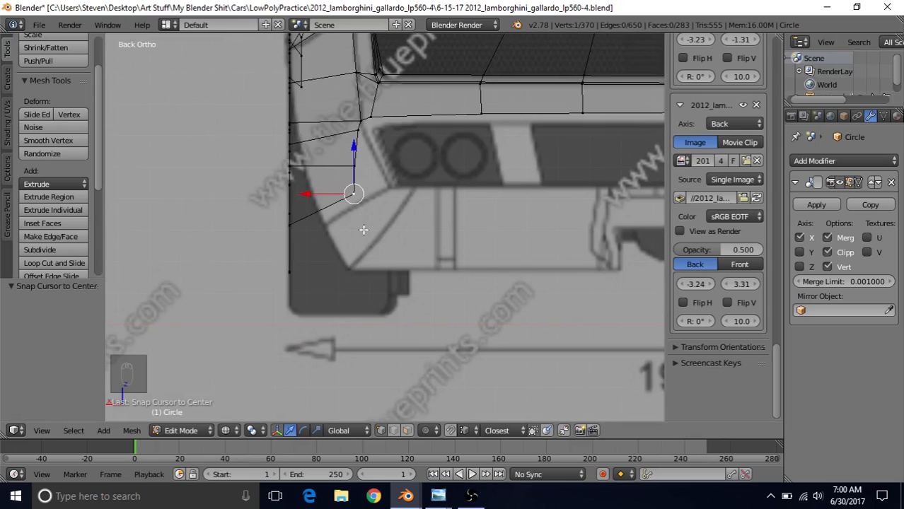
key("KP_3")
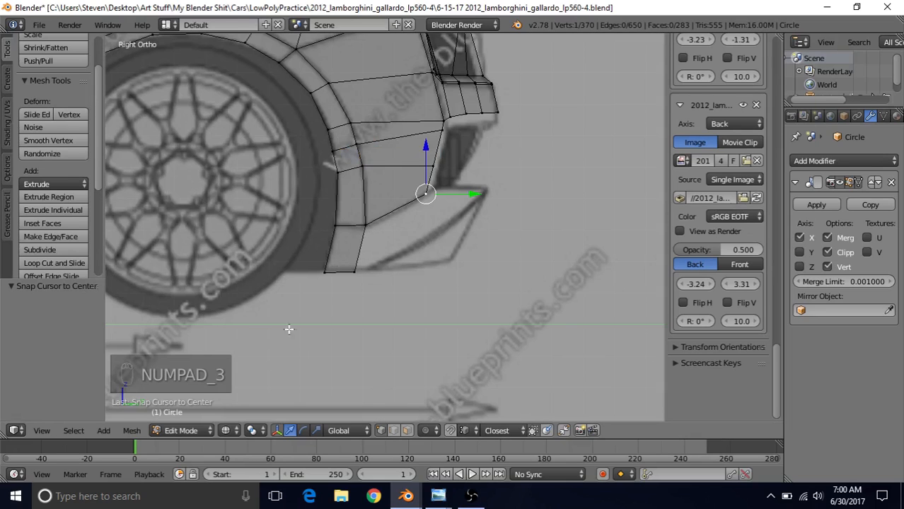
right_click(334, 269)
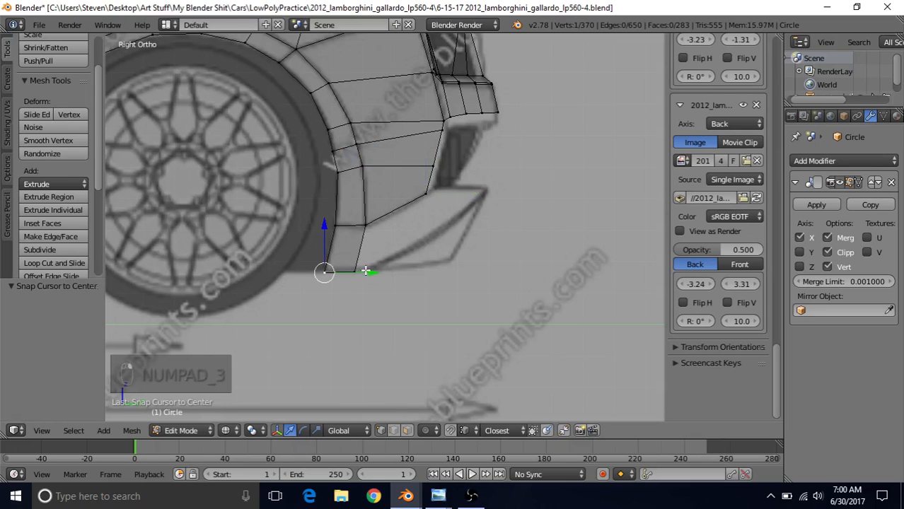
key("ctrl+KP_1")
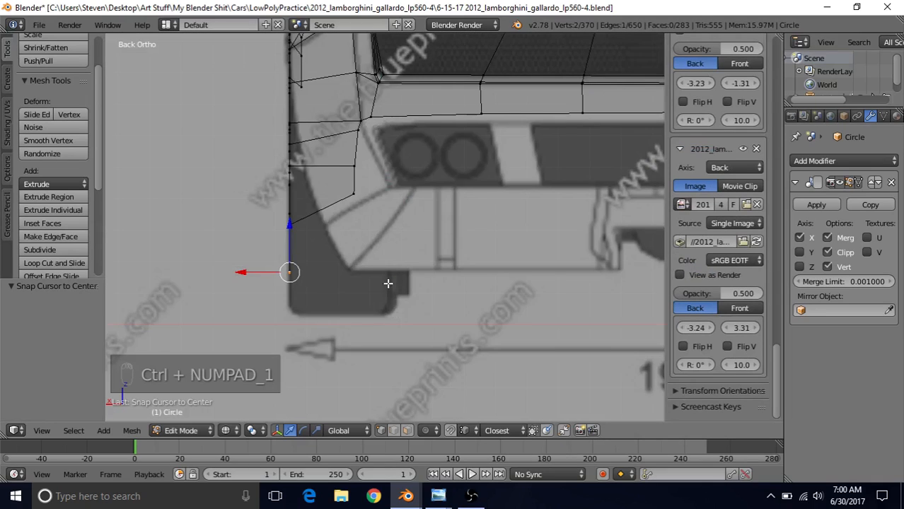
scroll(337, 269, "up", 2)
key("g")
key("x")
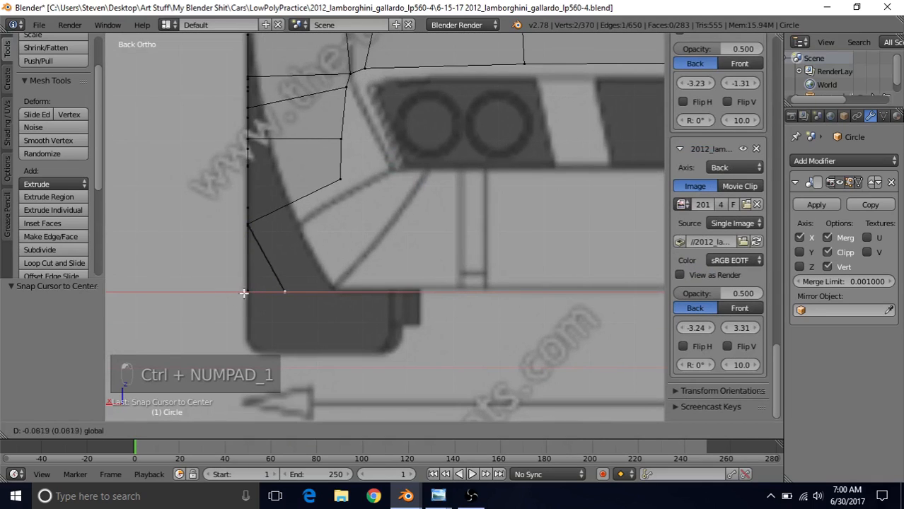
left_click(307, 290)
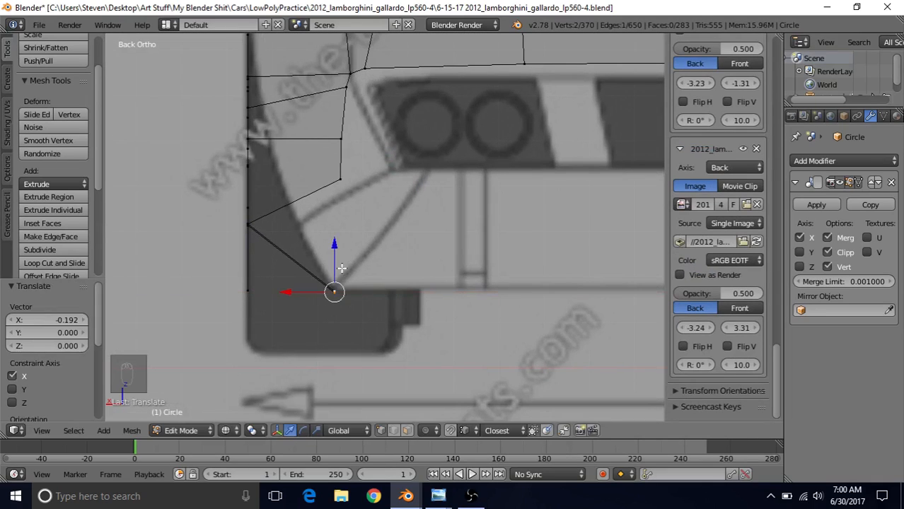
Step: Move the wheel-arch strip's second edge from the bottom about -0.110 in X onto the rear blueprint's outer bumper contour
key("KP_3")
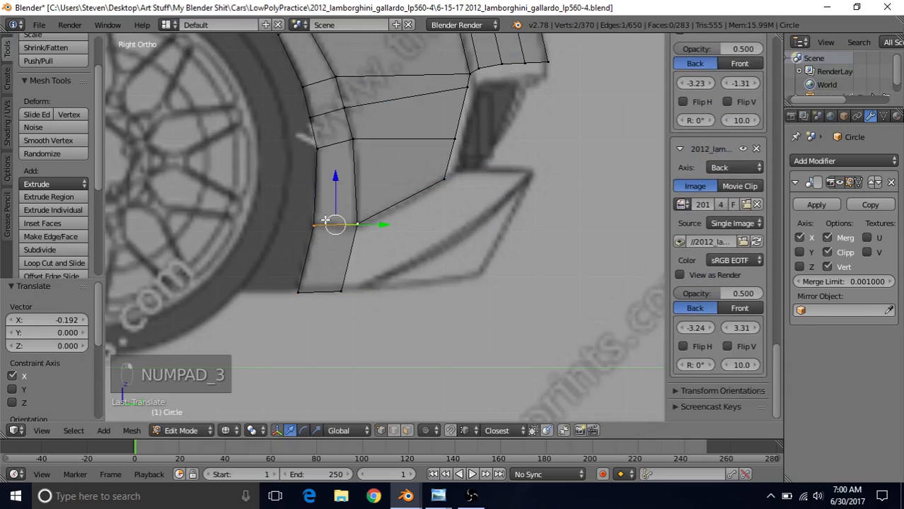
key("ctrl+KP_1")
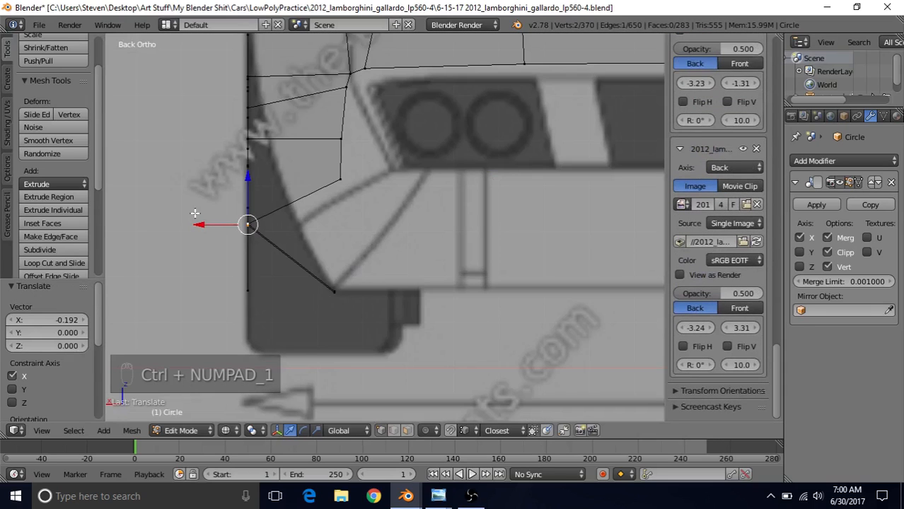
key("g")
key("x")
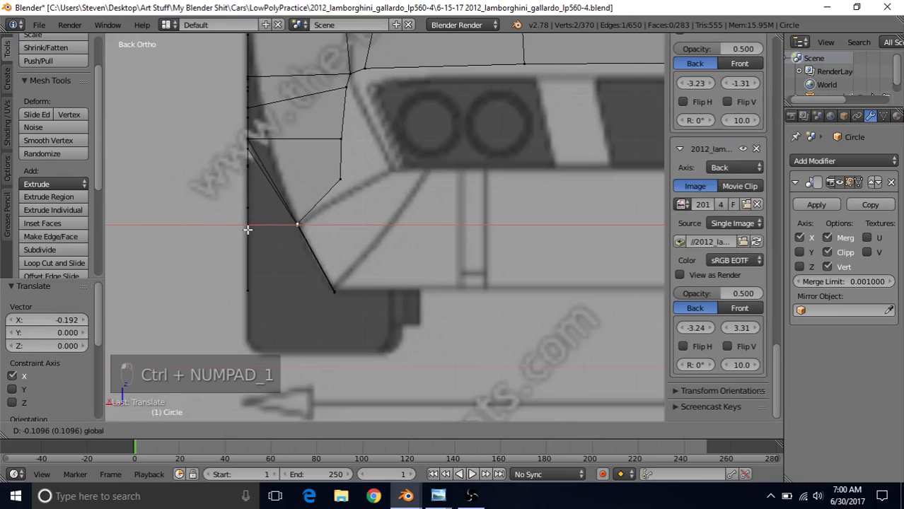
left_click(248, 229)
Step: Move the wheel-arch strip's third edge from the bottom about -0.042 in X to follow the rear blueprint's curved side
key("KP_3")
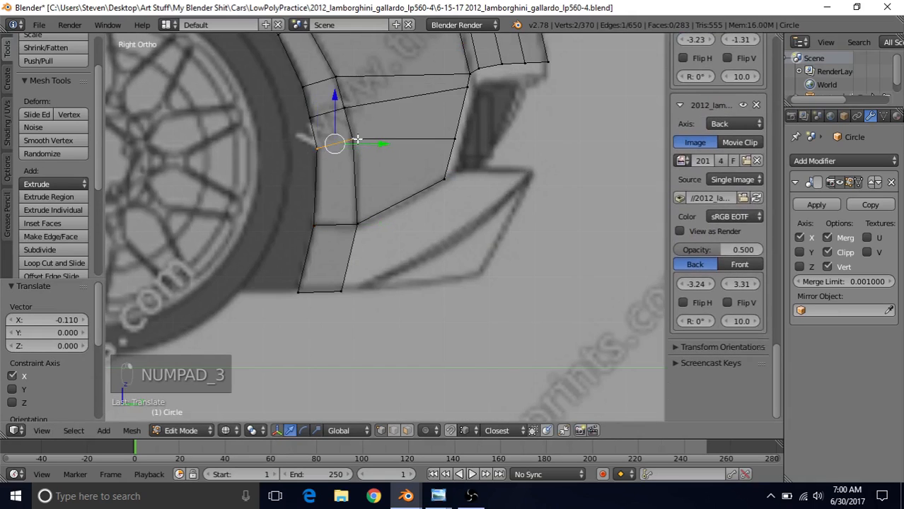
key("ctrl+KP_1")
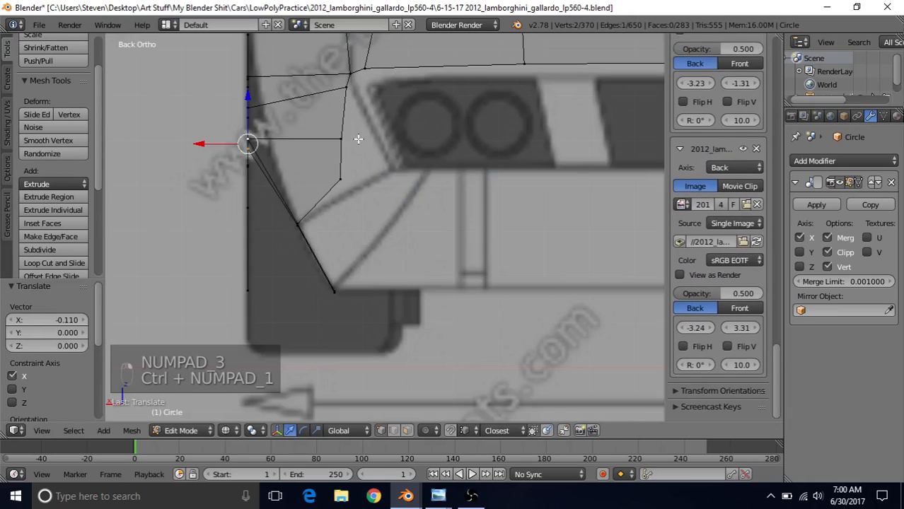
key("g")
key("x")
left_click(216, 147)
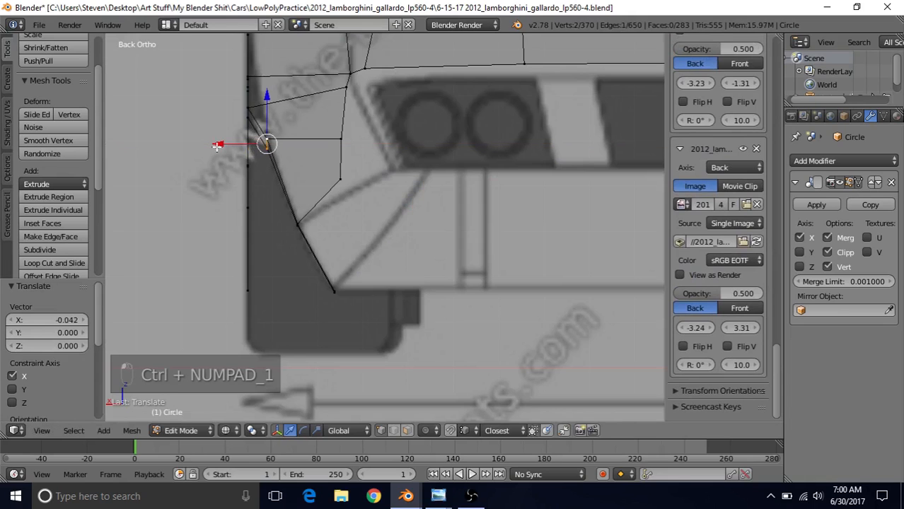
Step: Move the wheel-arch strip's fourth edge from the bottom about -0.029 in X to continue the body's inward curve
key("KP_3")
right_click(305, 125)
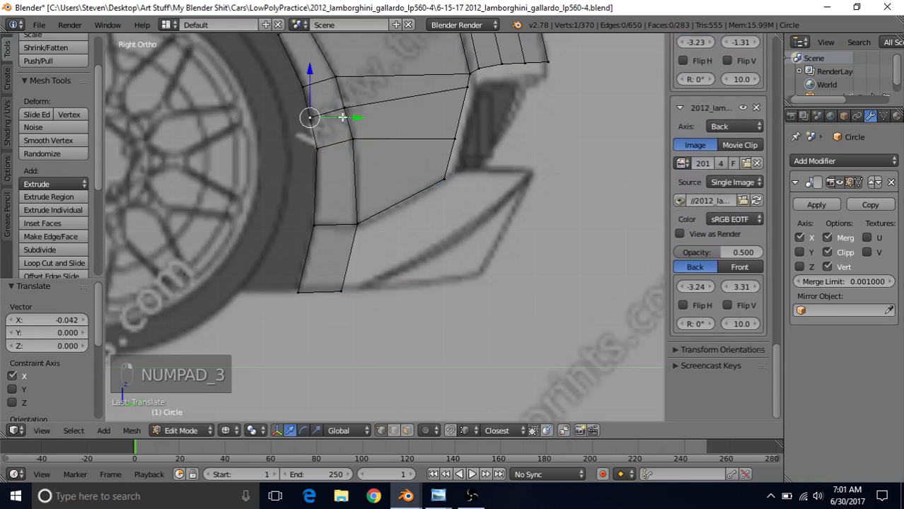
right_click(346, 110, "shift")
key("ctrl+KP_1")
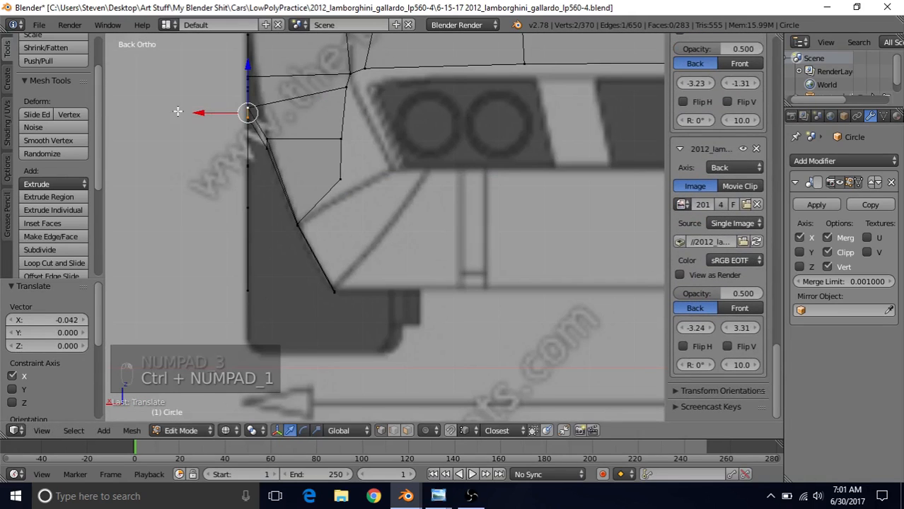
left_click_drag(202, 113, 213, 113)
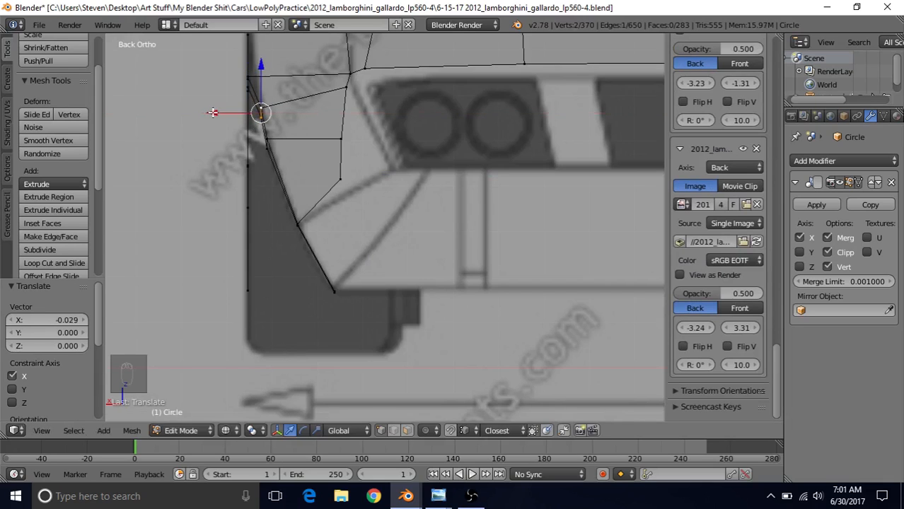
Step: Move the wheel-arch strip's fifth edge from the bottom about -0.016 in X, and select the strip edge just below it
key("KP_3")
right_click(291, 86)
right_click(352, 76, "shift")
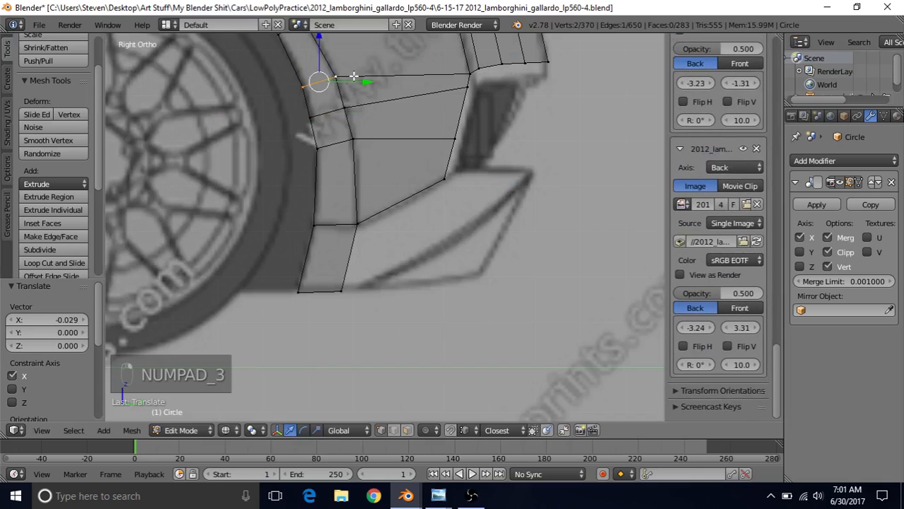
key("ctrl+KP_1")
middle_click_drag(296, 126, 298, 237, "shift")
scroll(285, 229, "up", 1)
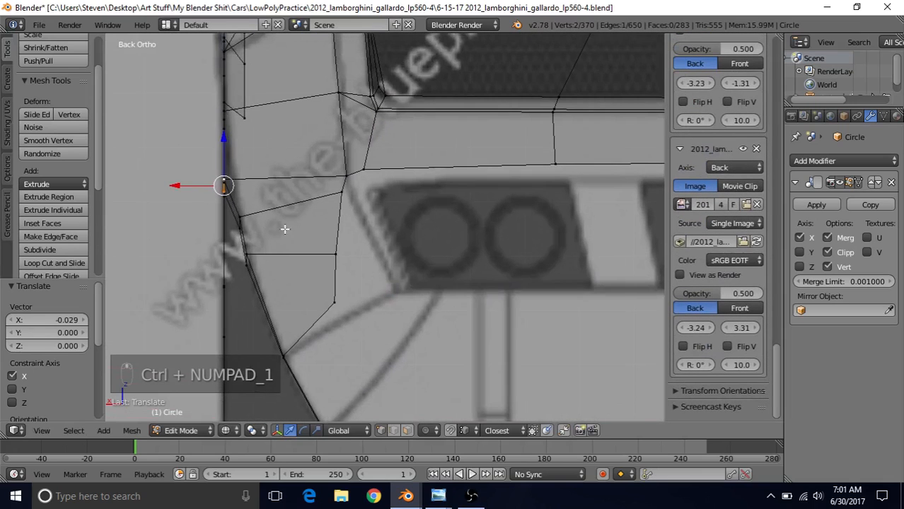
left_click_drag(190, 186, 199, 189)
right_click(238, 217)
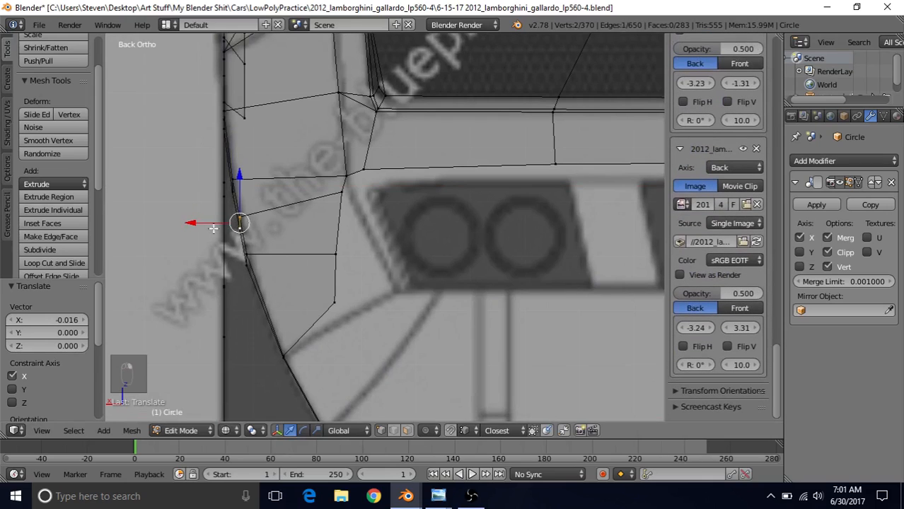
Step: Nudge the selected wheel-arch strip edge about 0.002 in X and the next edge below about -0.001 in X
left_click_drag(211, 223, 209, 222)
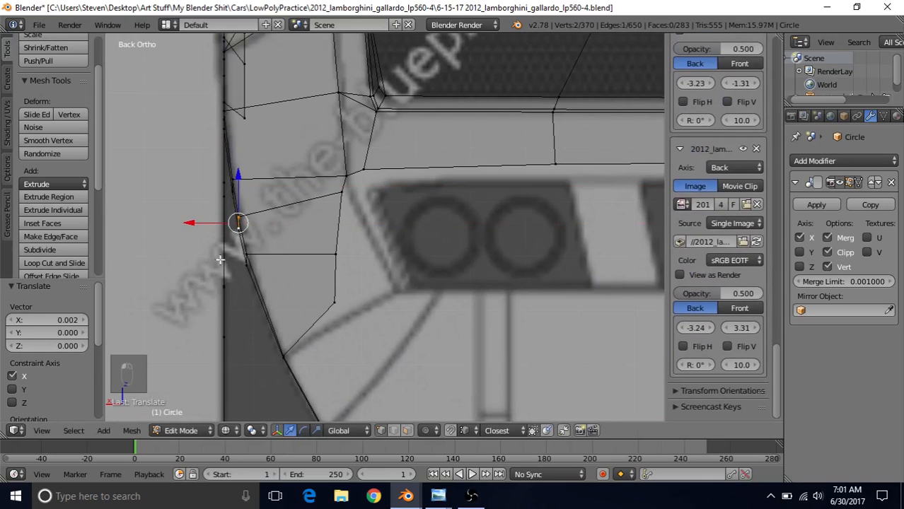
right_click(228, 282)
right_click(247, 259)
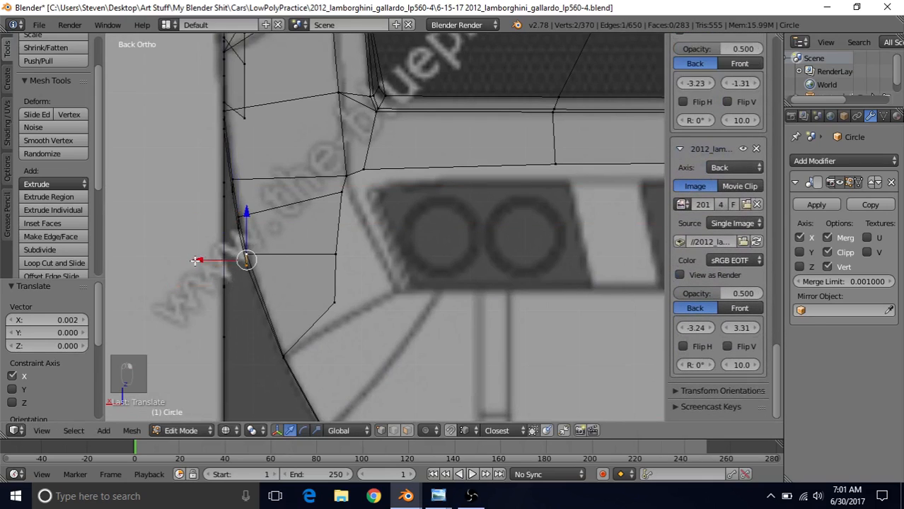
left_click_drag(196, 260, 197, 259)
Step: Move the strip points at the bumper corner's lower tip about 0.002 in X onto the rear blueprint's contour
right_click(283, 357)
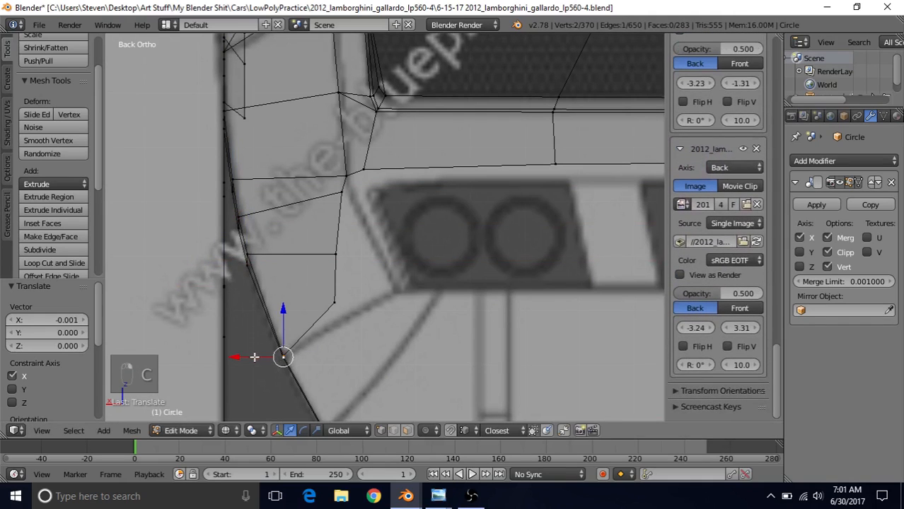
left_click_drag(256, 358, 251, 358)
middle_click_drag(303, 361, 309, 258, "shift")
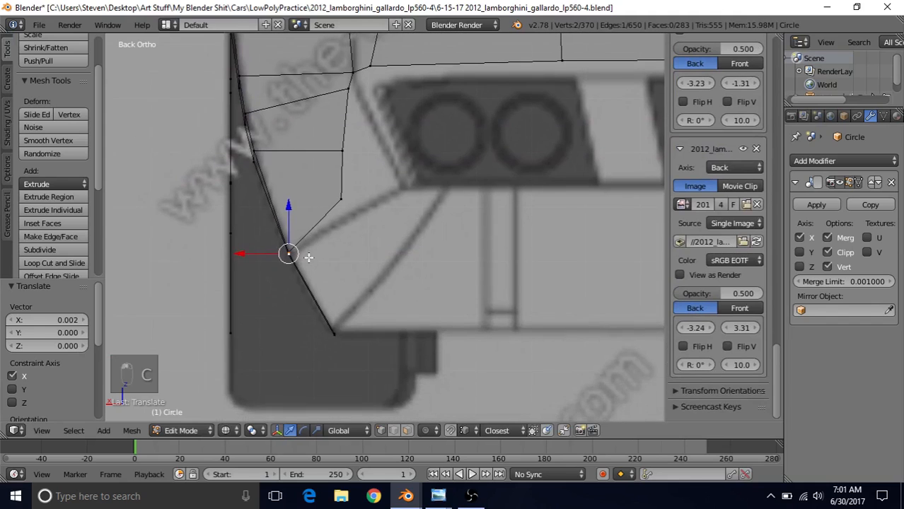
Step: Examine the reshaped wheel-arch strip and bumper corner in solid shading, in and out of Edit Mode
scroll(332, 237, "down", 2)
mouse_move(341, 216)
middle_mouse_down("shift")
mouse_move(313, 253)
mouse_move(447, 224)
mouse_move(423, 253)
mouse_move(277, 246)
mouse_move(440, 256)
mouse_move(445, 237)
middle_mouse_up("shift")
scroll(313, 252, "down", 3)
key("z")
key("Tab")
scroll(332, 240, "down", 3)
scroll(417, 242, "up", 3)
key("Tab")
middle_click_drag(389, 238, 363, 242)
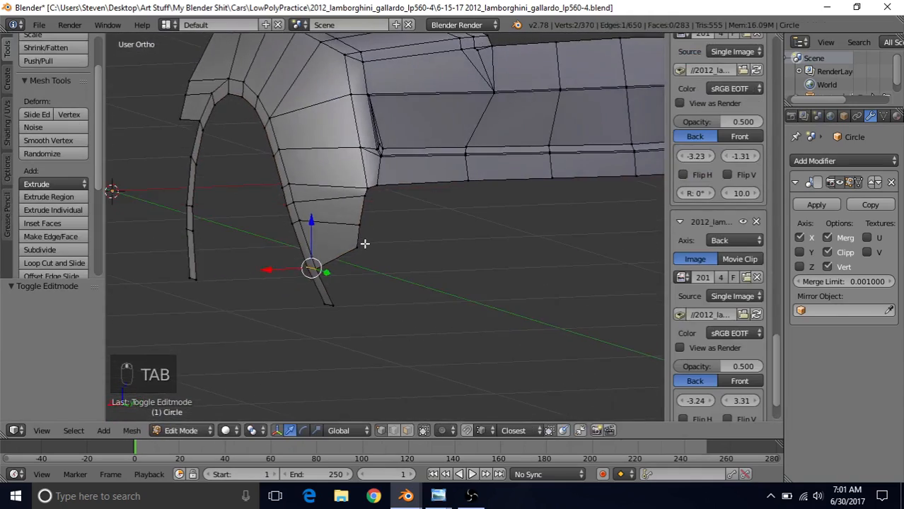
Step: Examine the lower bumper and exhaust area in the rear reference photo in Windows Photo Viewer, and return to Blender
middle_click_drag(494, 290, 366, 295, "shift")
left_click(438, 496)
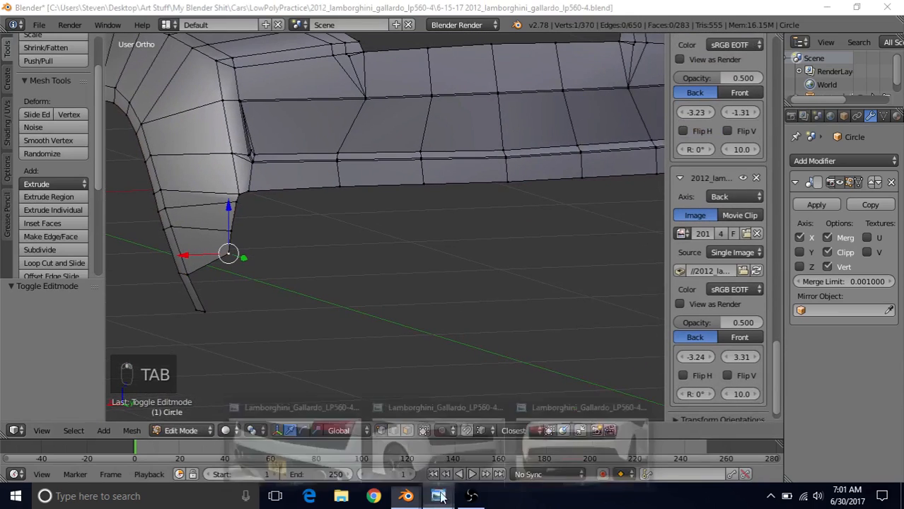
left_click(587, 437)
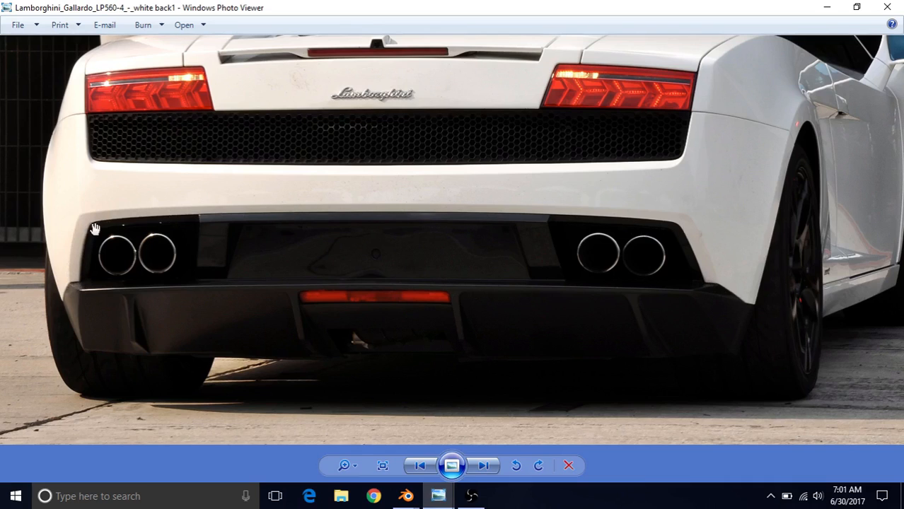
mouse_move(406, 495)
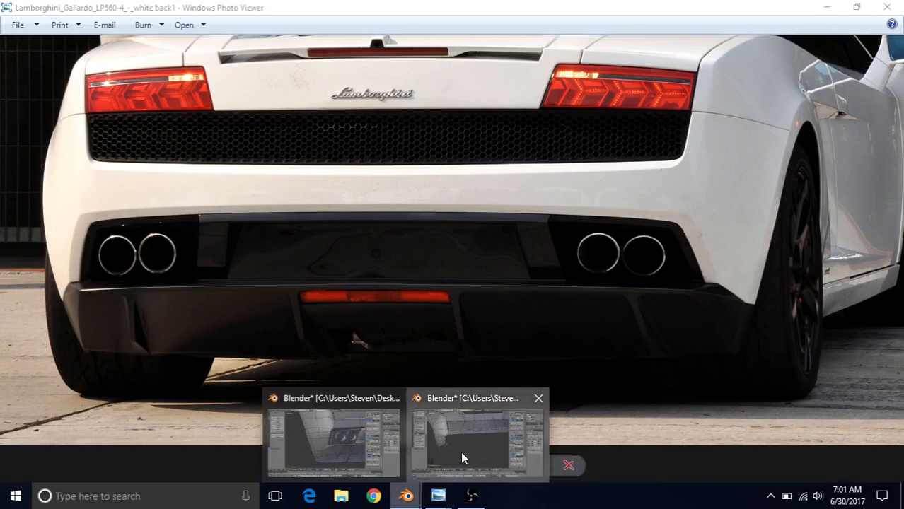
left_click(460, 453)
Step: Extrude the bumper side's lower inner corner vertex along X to the car's mirror centreline
middle_click_drag(380, 266, 328, 275, "shift")
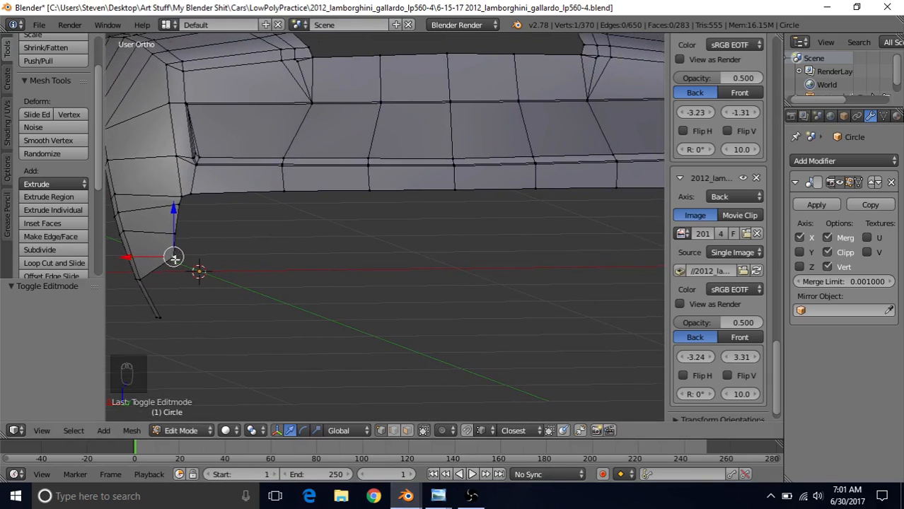
key("e")
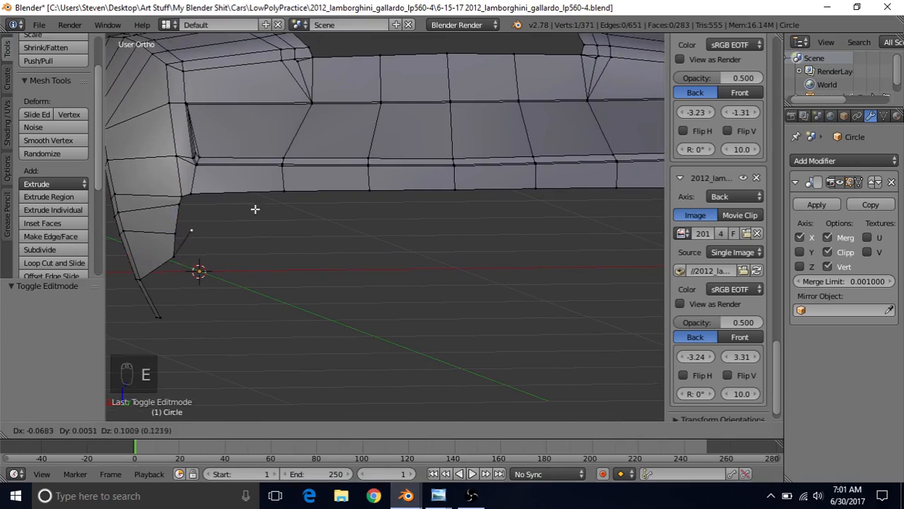
right_click(198, 228)
left_click_drag(126, 258, 556, 232)
left_click_drag(399, 254, 584, 241)
Step: Fill a face between the bumper's lower edge loop and the new bottom edge to close the exhaust panel
scroll(408, 249, "down", 3)
mouse_move(417, 212)
middle_mouse_down()
mouse_move(414, 202)
mouse_move(395, 200)
mouse_move(290, 244)
mouse_move(365, 248)
mouse_move(357, 229)
mouse_move(416, 220)
middle_mouse_up()
scroll(357, 229, "up", 3)
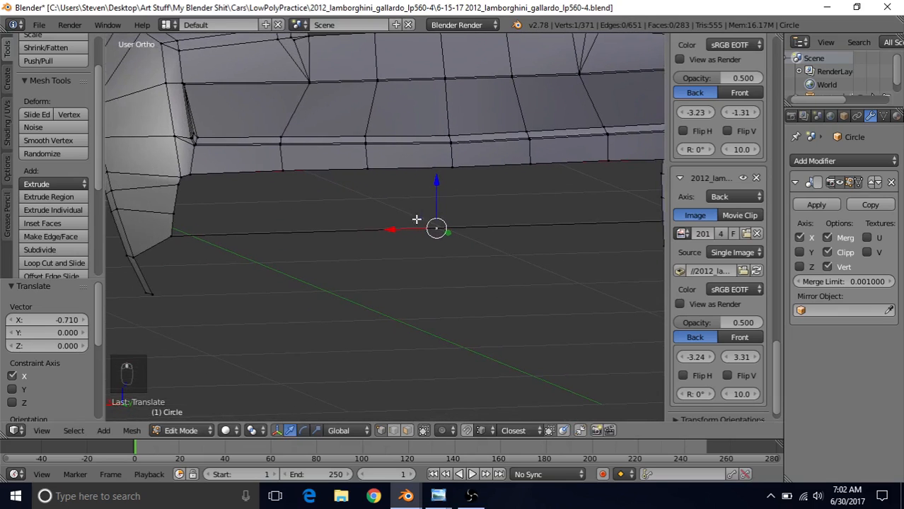
right_click(260, 179, "alt")
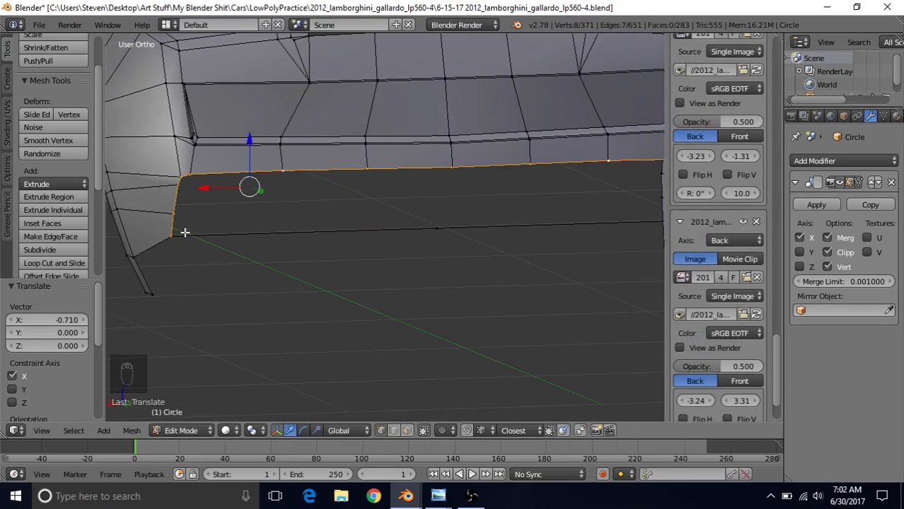
right_click(440, 227, "shift")
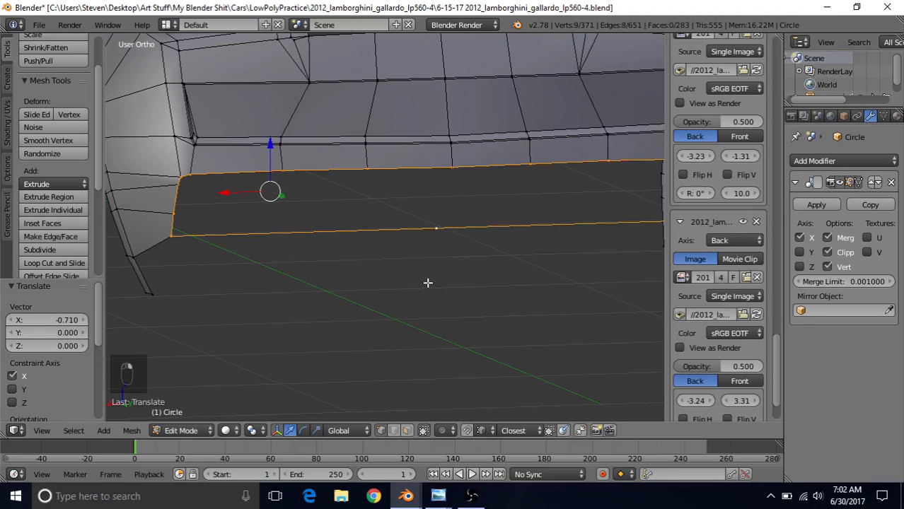
key("f")
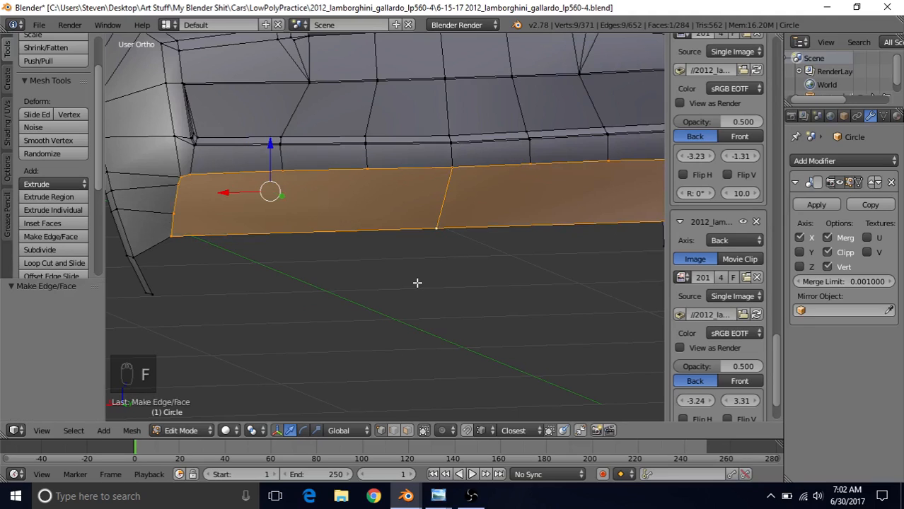
Step: Compare the filled exhaust panel with the rear blueprint in the wireframe back view
middle_click_drag(348, 226, 343, 224)
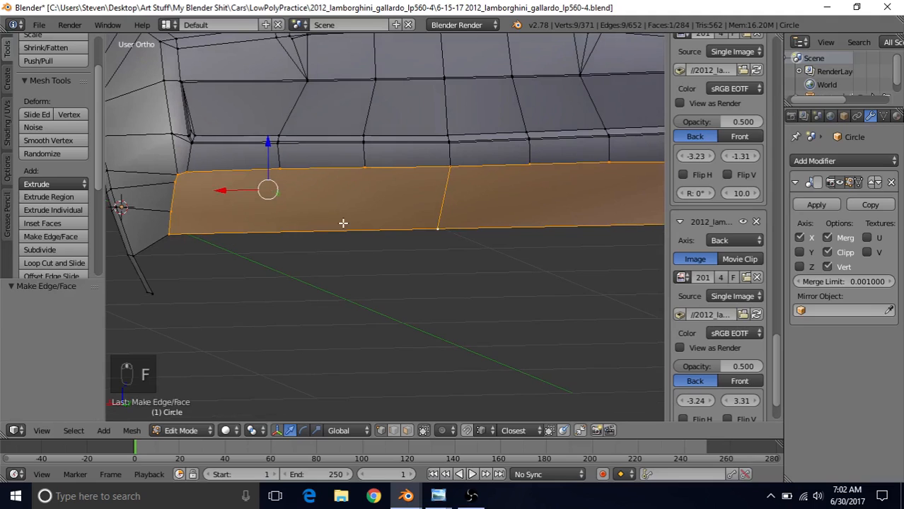
key("ctrl+KP_1")
key("z")
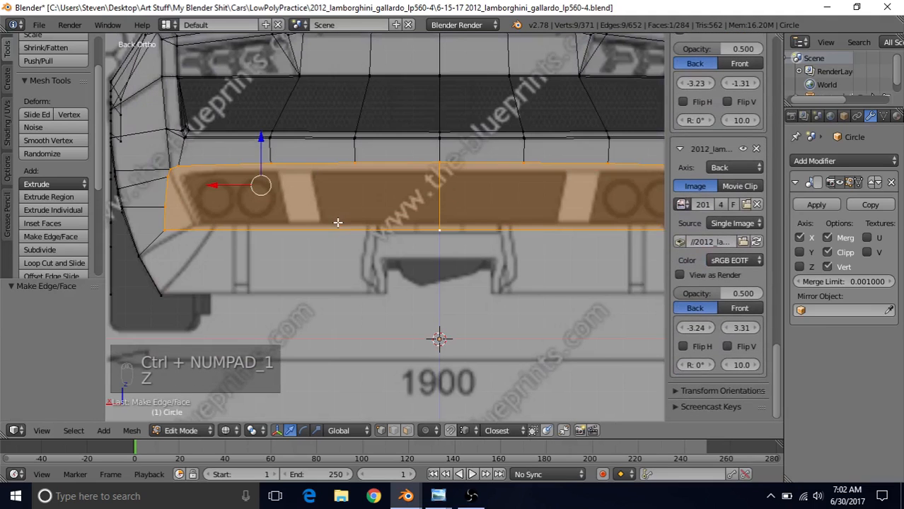
middle_click_drag(368, 215, 394, 212, "shift")
scroll(396, 212, "up", 2)
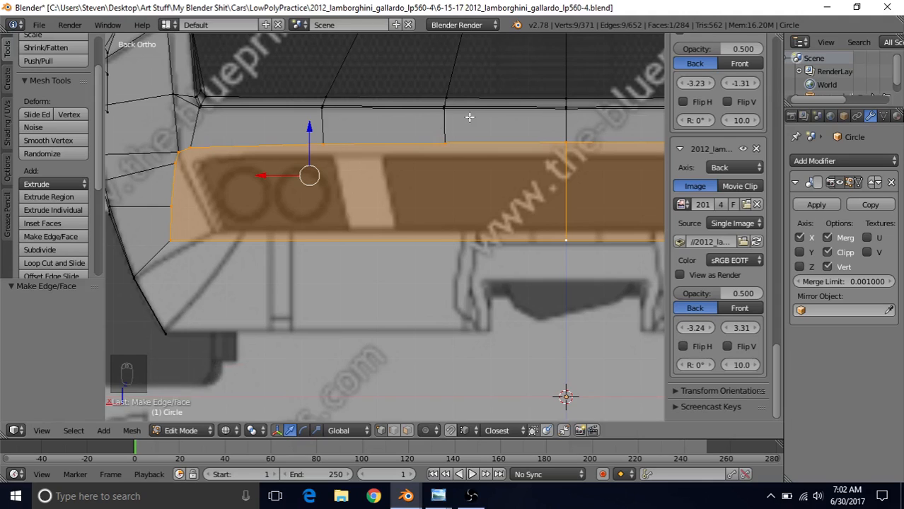
Step: Inset the exhaust panel face about 0.040 with the Boundary option off
key("i")
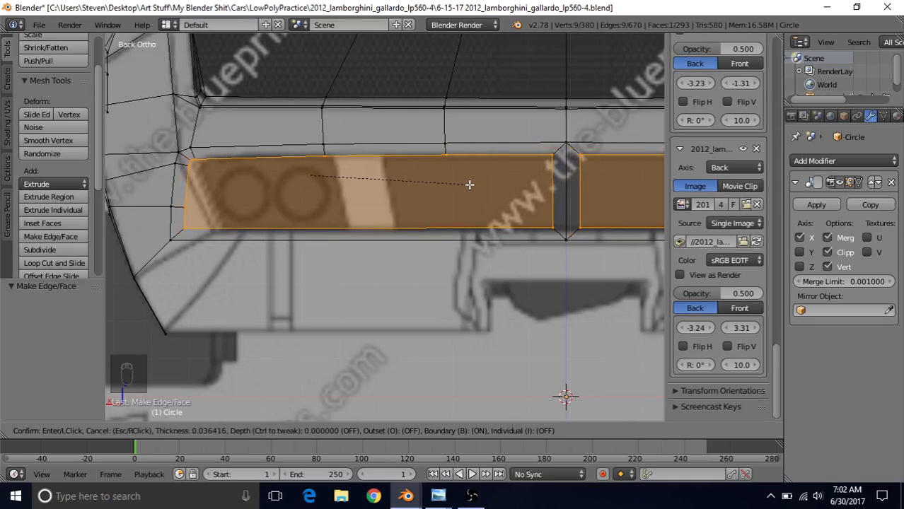
key("b")
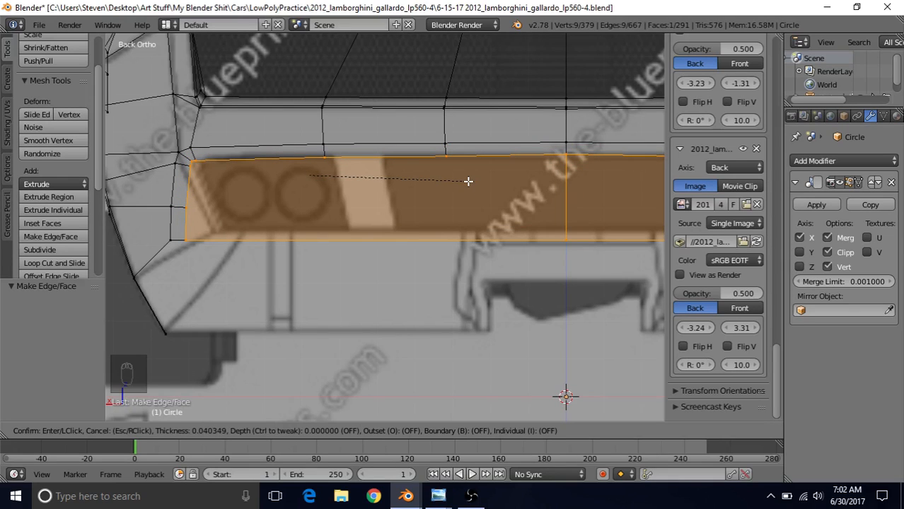
left_click(468, 181)
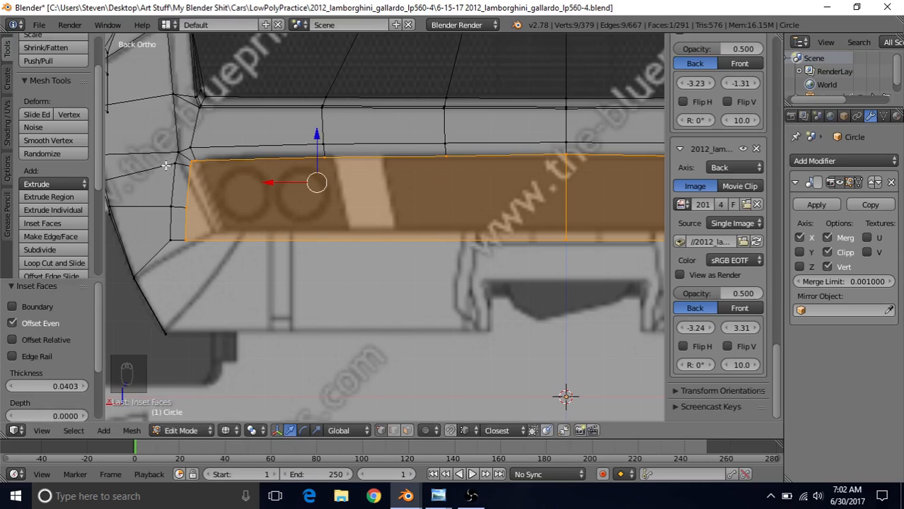
Step: Check the border around the exhaust recess in the white car's rear reference photo, and return to Blender
left_click(435, 493)
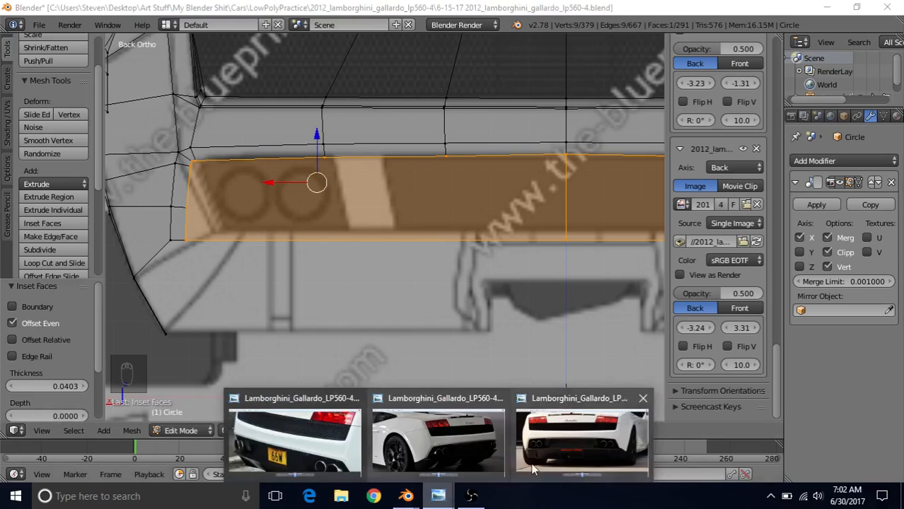
left_click(581, 442)
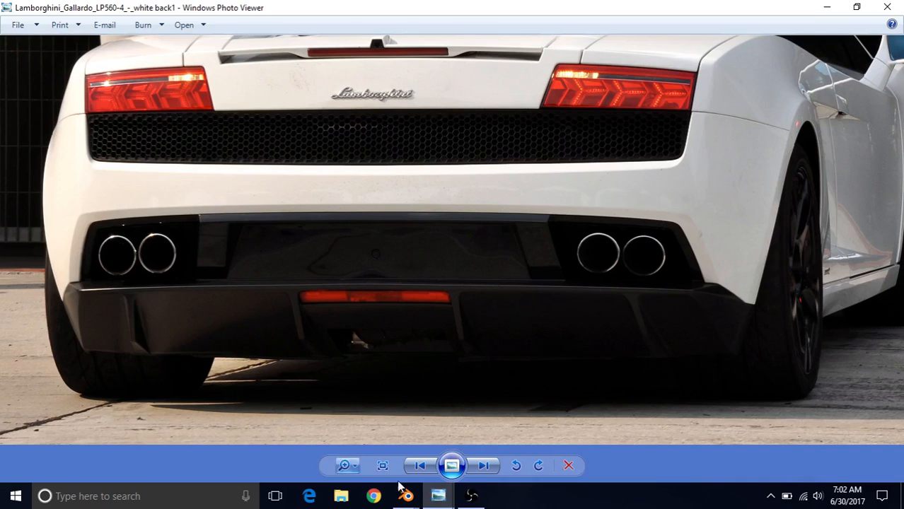
mouse_move(406, 495)
left_click(442, 440)
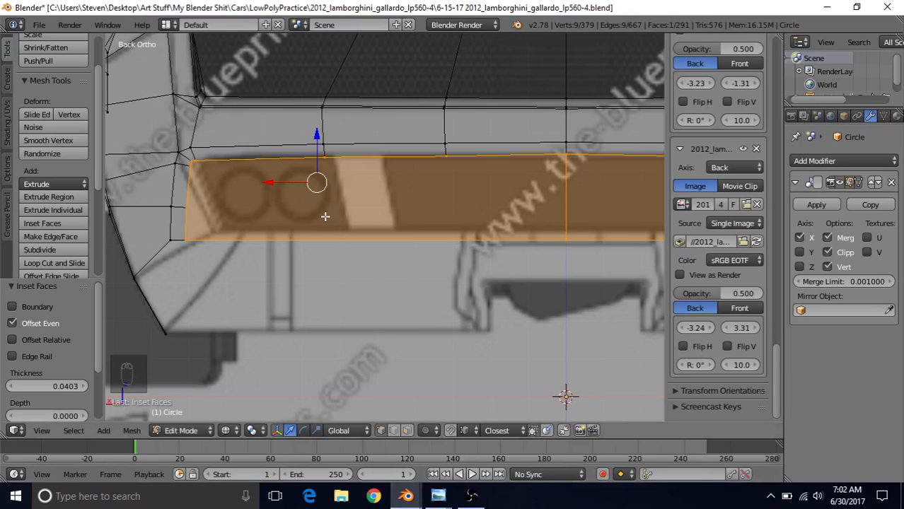
Step: Undo the exhaust panel inset and inset the face again with a thickness of about 0.034
key("ctrl+z")
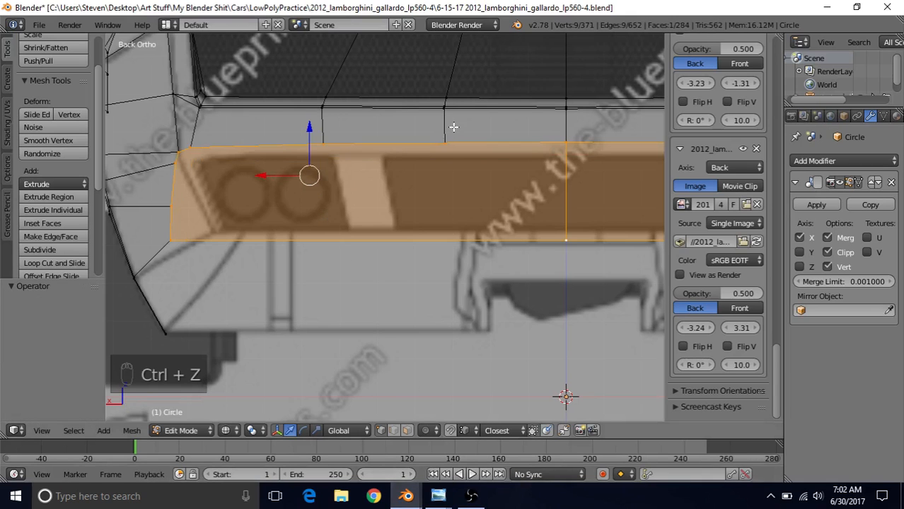
key("i")
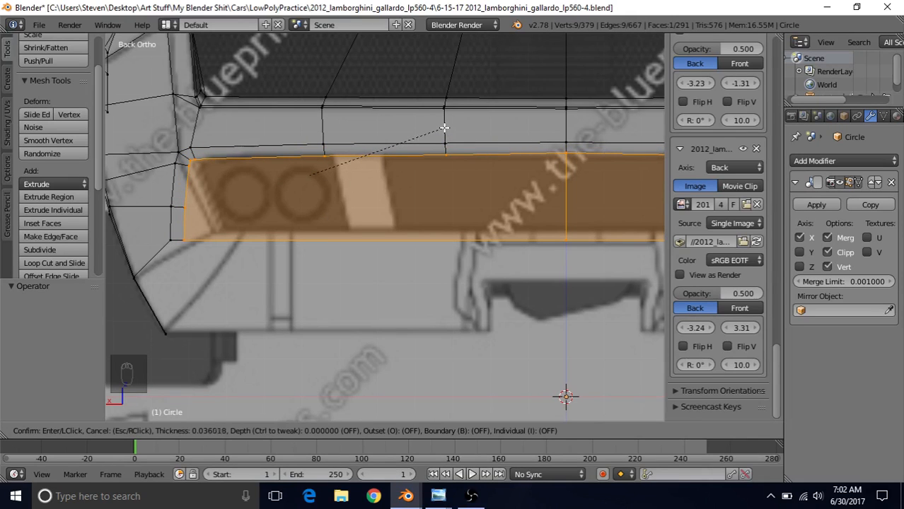
left_click(444, 126)
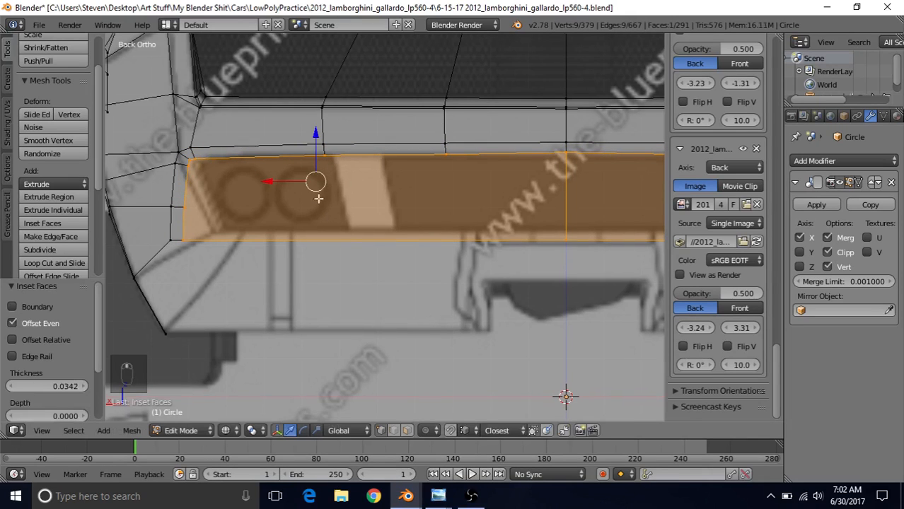
Step: Study the exhaust recess and diffuser shapes in the reference photos again, and return to the car model
mouse_move(438, 495)
left_click(283, 439)
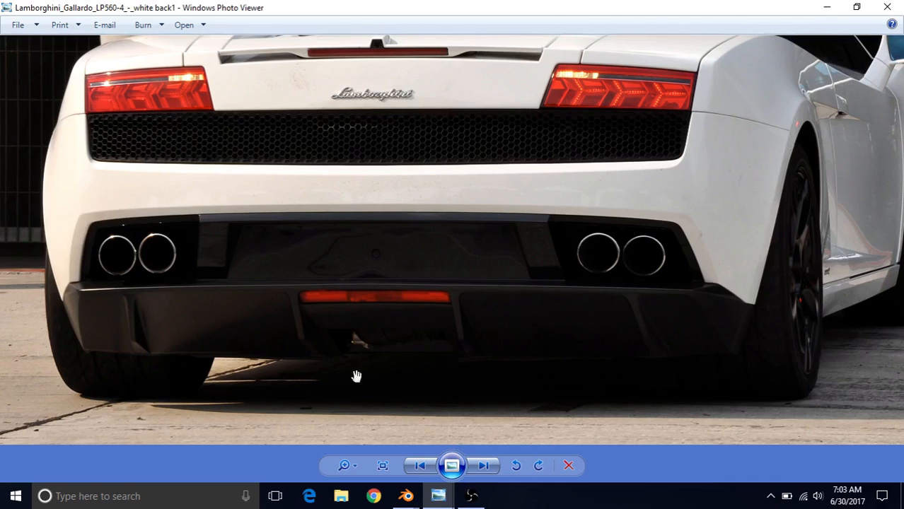
mouse_move(410, 494)
left_click(456, 460)
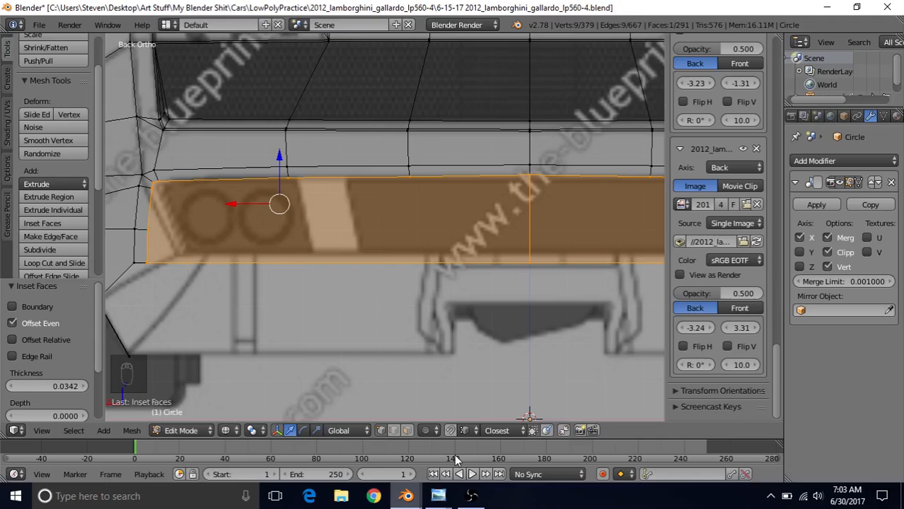
Step: Raise the inset's whole upper edge, from its outer corner to the centreline, about 0.006 in Z
middle_click_drag(161, 202, 251, 196, "shift")
right_click(202, 183)
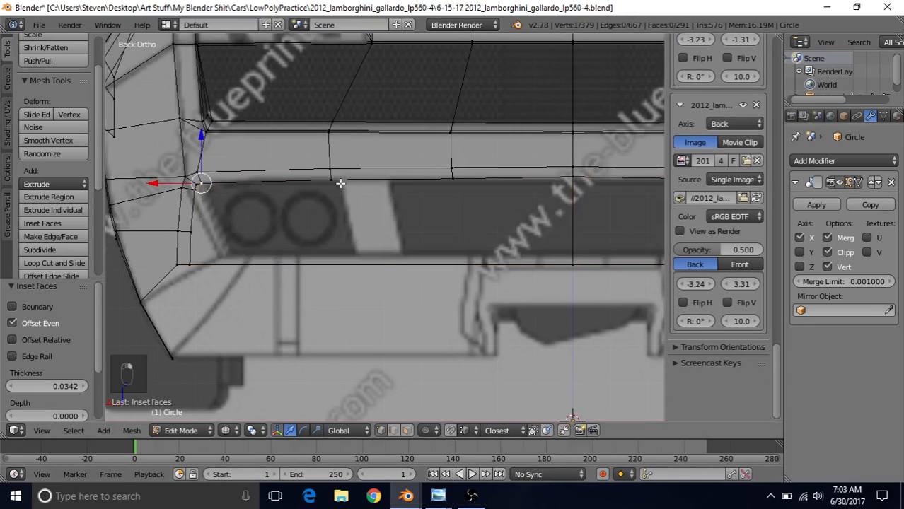
right_click(463, 185, "ctrl")
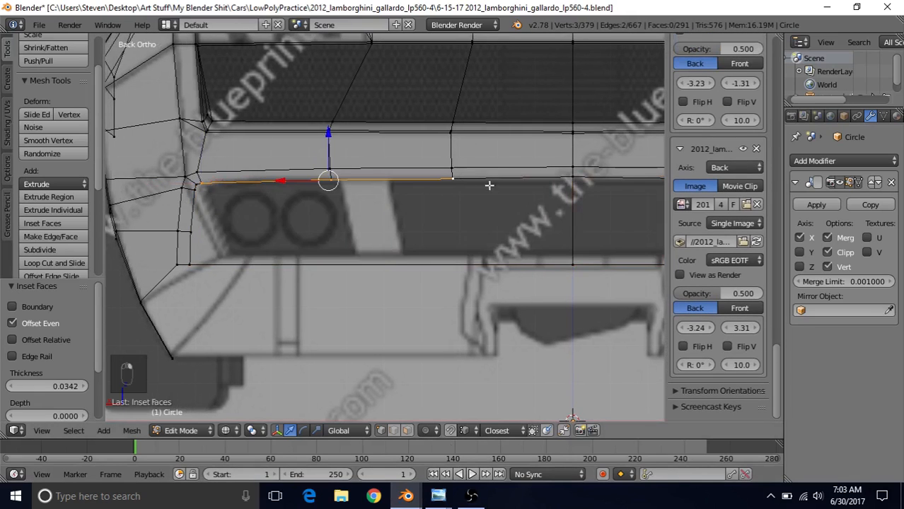
right_click(583, 183, "ctrl")
scroll(378, 251, "up", 2)
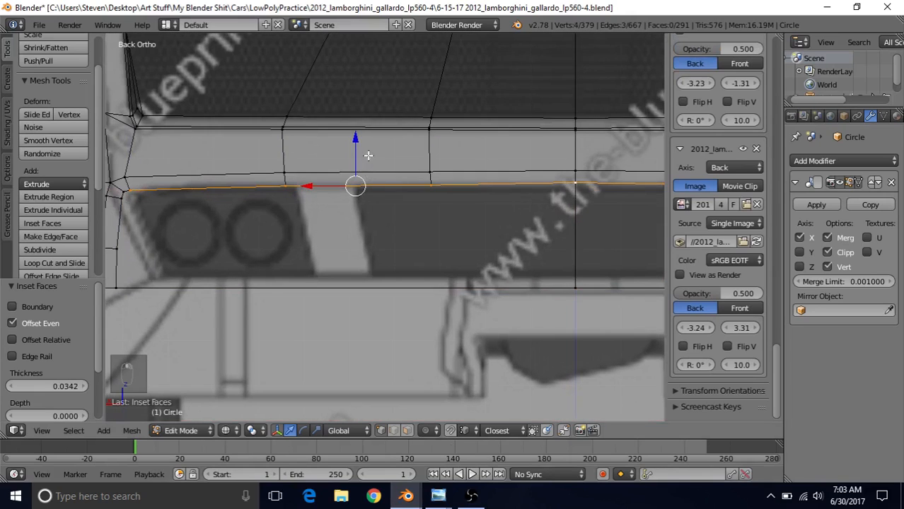
left_click_drag(356, 140, 356, 135)
Step: Raise the three inner vertices of the inset's upper edge, up to the centreline, about 0.004 in Z
right_click(285, 184)
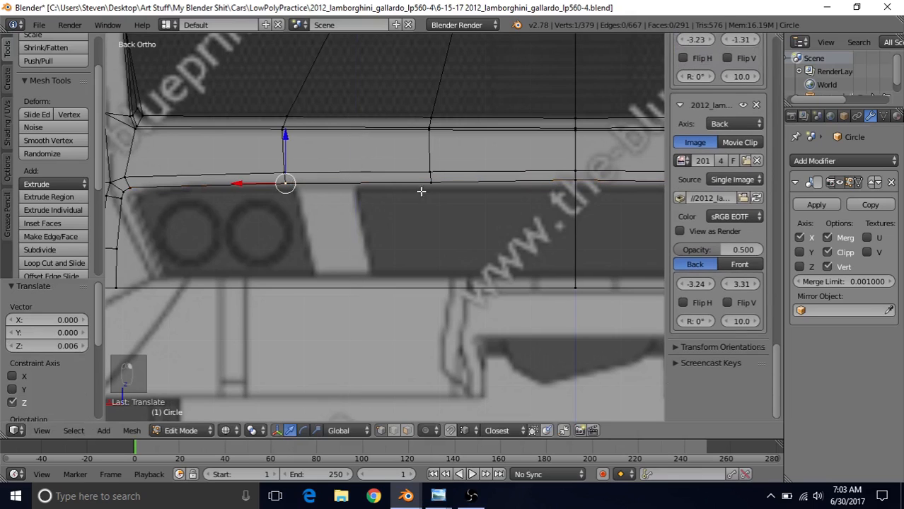
right_click(427, 189, "shift")
right_click(586, 187, "shift")
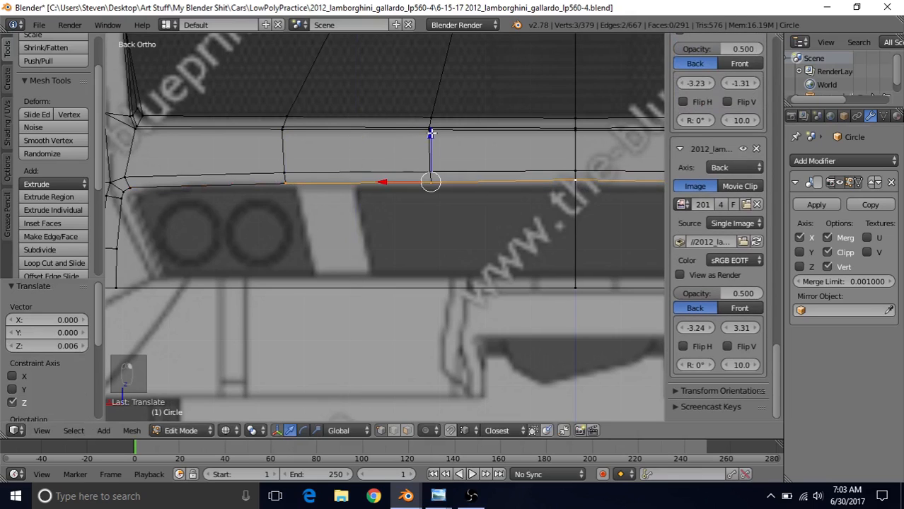
key("g")
key("z")
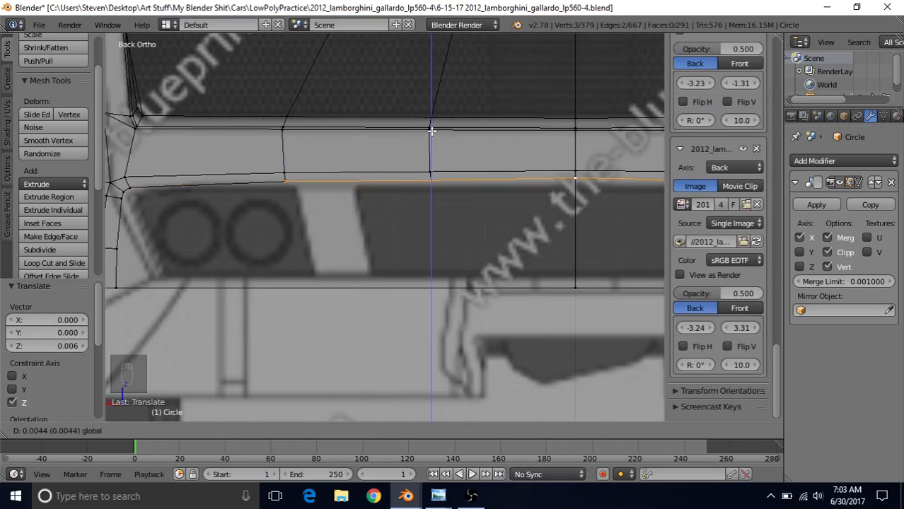
left_click(431, 131)
scroll(335, 208, "down", 2)
middle_click_drag(366, 205, 506, 185, "shift")
scroll(377, 235, "up", 5)
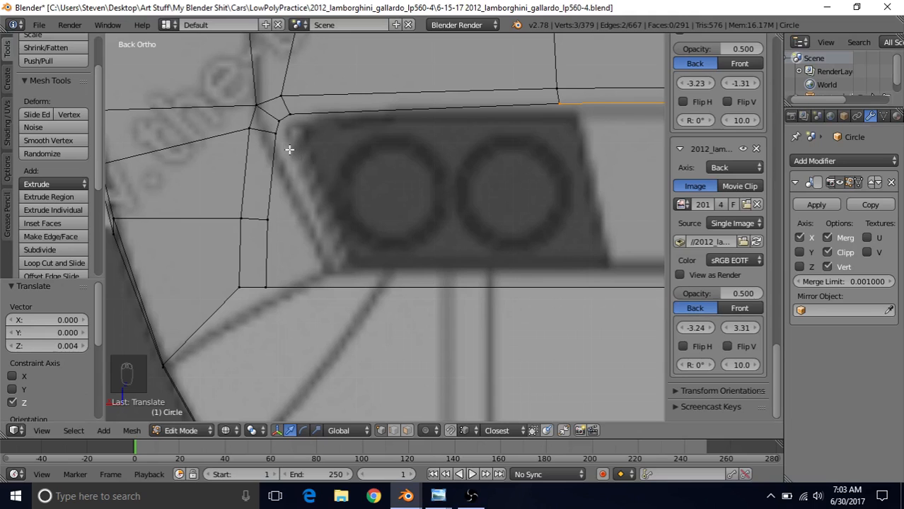
Step: Delete the centreline vertex on the lower edge of the exhaust panel, removing the panel face
scroll(288, 170, "down", 5)
middle_click_drag(446, 214, 396, 209, "shift")
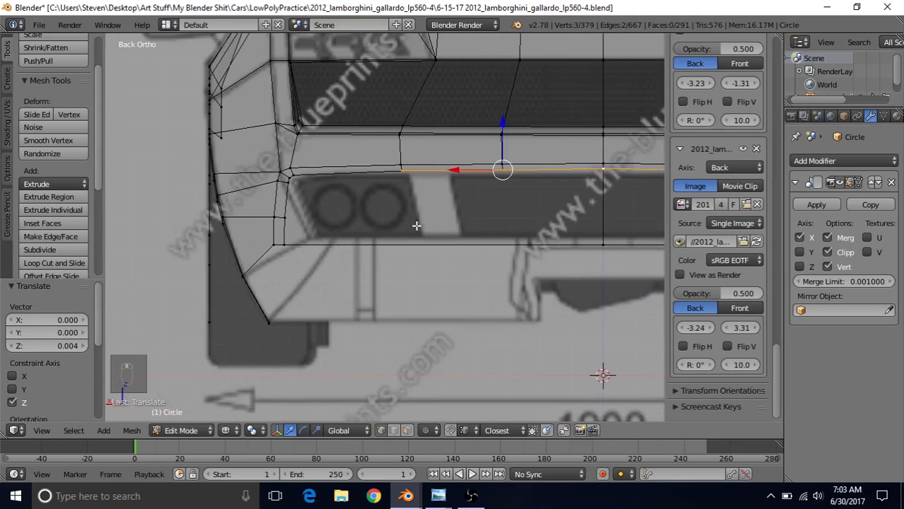
right_click(622, 246)
middle_click_drag(567, 246, 474, 236, "shift")
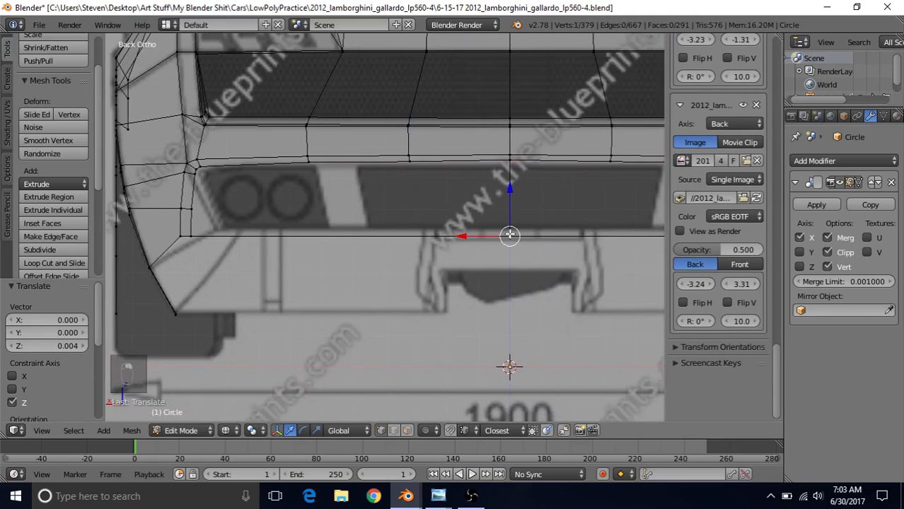
key("Delete")
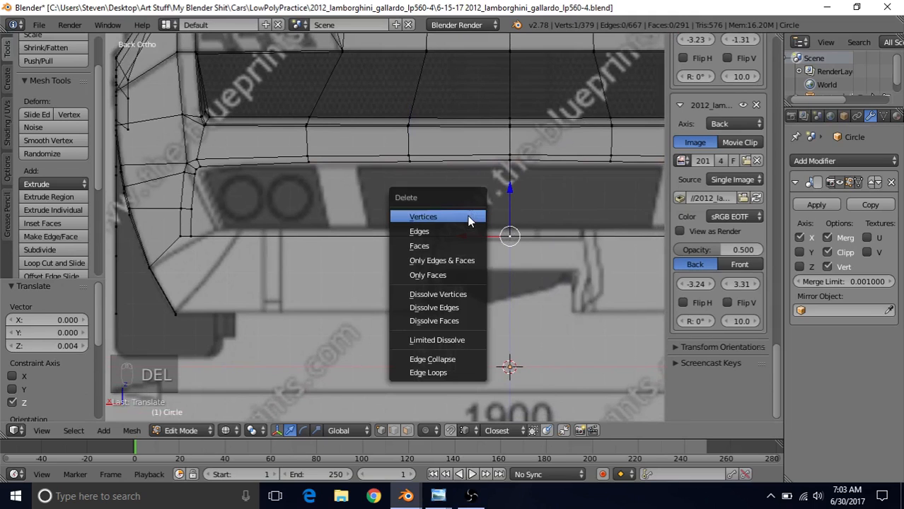
left_click(468, 221)
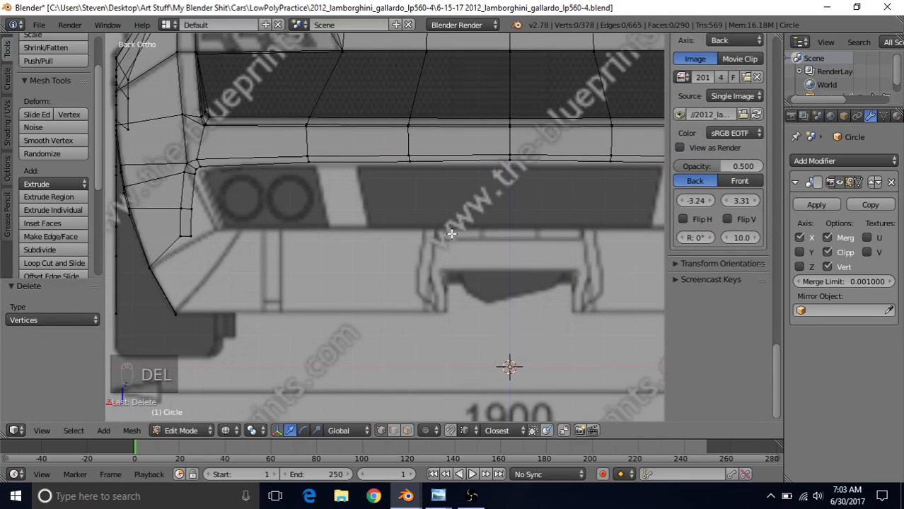
Step: Examine the open exhaust area and the surrounding lower bumper strip in shaded view, in both Object and Edit Mode
key("z")
key("Tab")
scroll(368, 272, "down", 4)
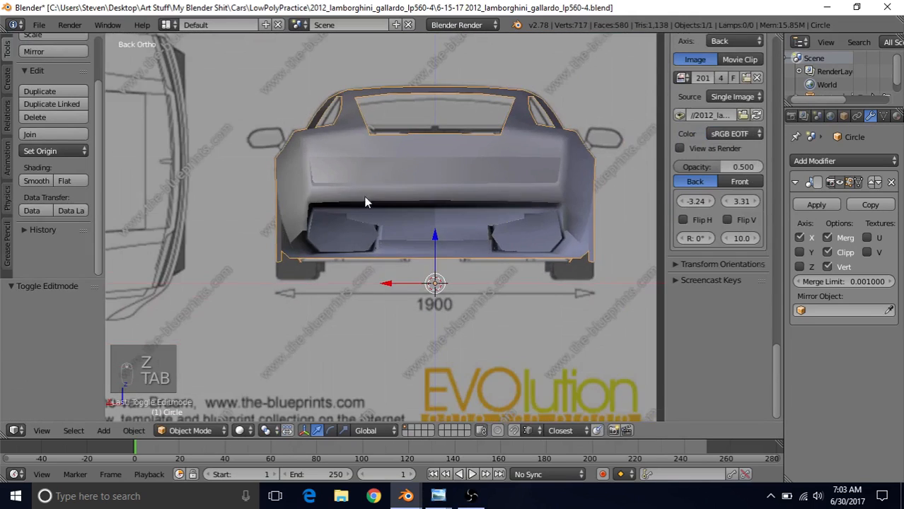
mouse_move(369, 202)
middle_mouse_down()
mouse_move(341, 186)
mouse_move(330, 200)
middle_mouse_up()
key("Tab")
scroll(330, 217, "up", 4)
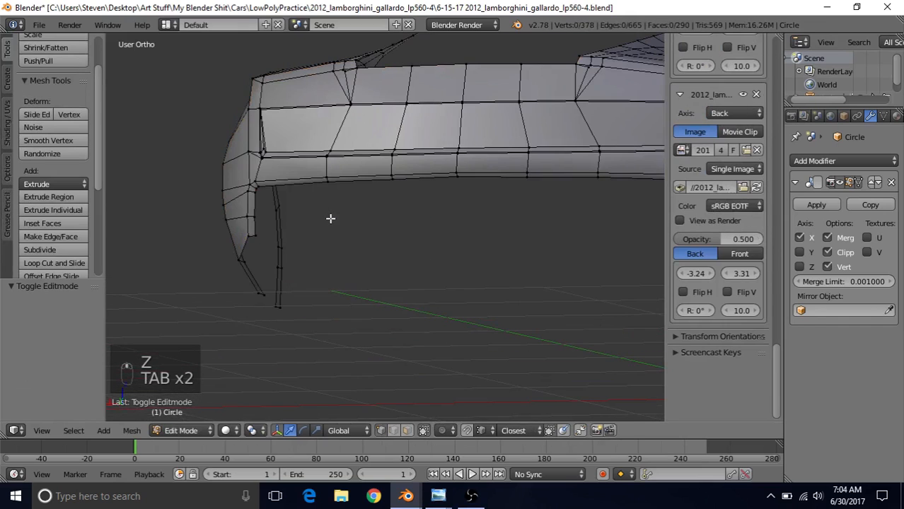
key("Tab")
scroll(332, 225, "up", 4)
key("Tab")
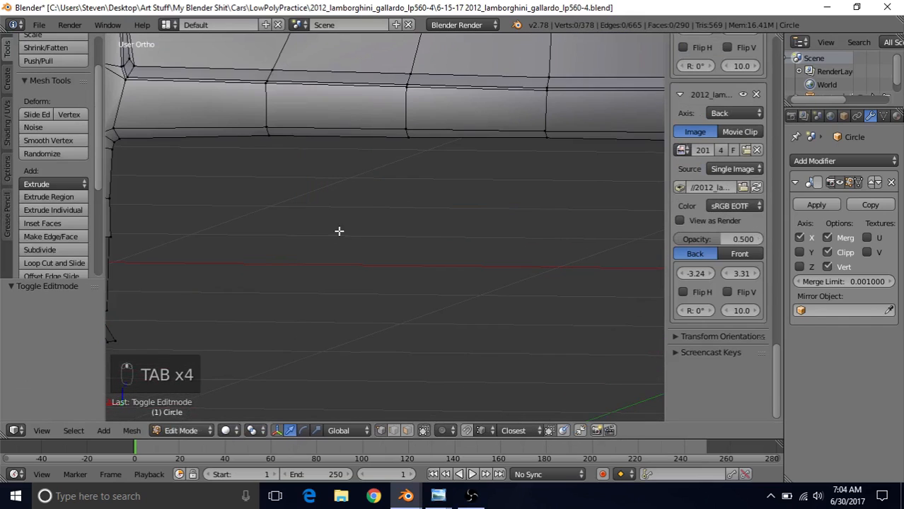
middle_click_drag(335, 230, 460, 238, "shift")
scroll(450, 246, "down", 2)
scroll(410, 260, "up", 2)
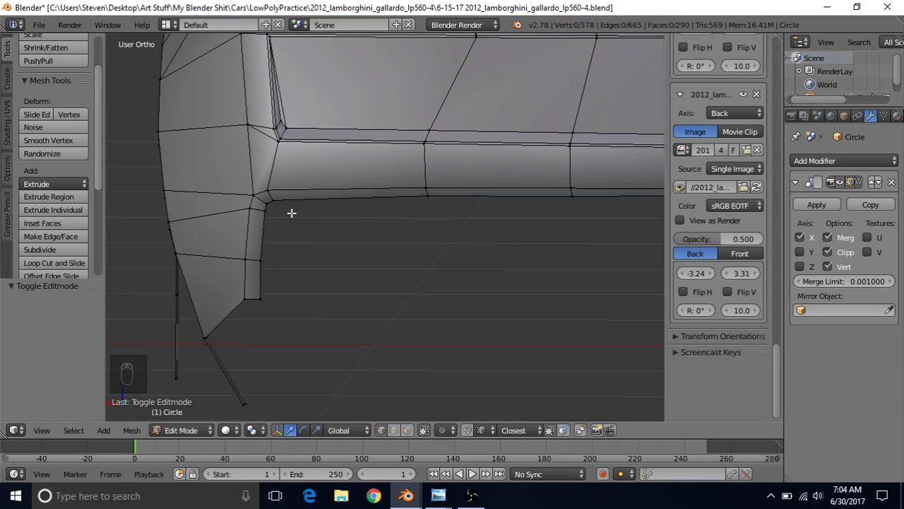
middle_click_drag(292, 212, 253, 236)
Step: Study the exhaust recess and diffuser edges in the rear reference photos, and return to the car model in Blender
mouse_move(439, 499)
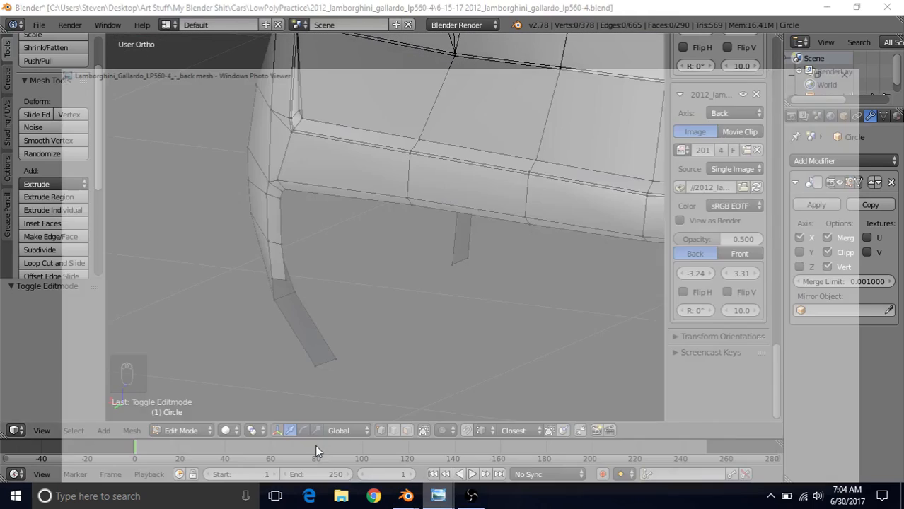
left_click(314, 440)
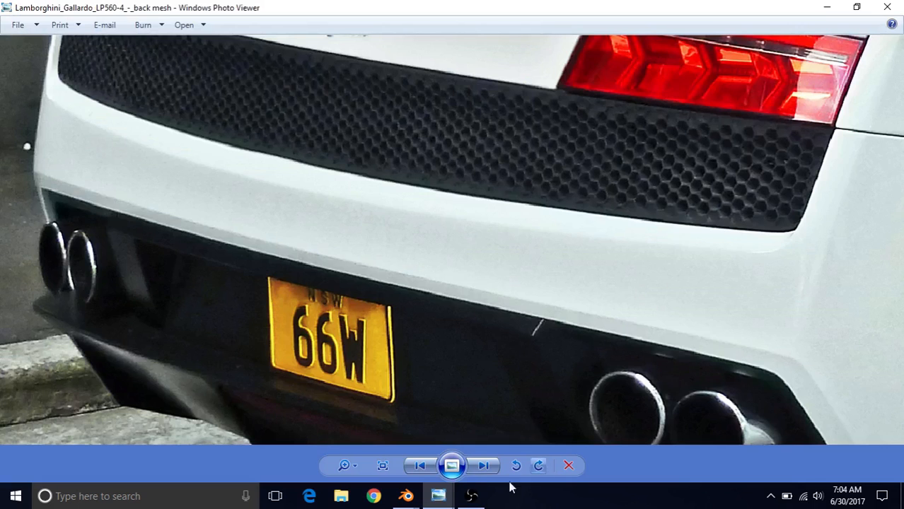
key("Right")
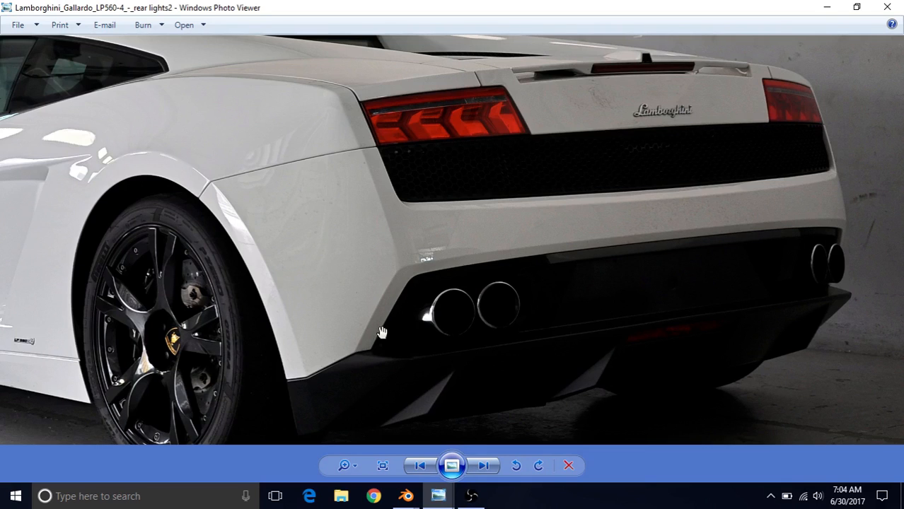
mouse_move(417, 490)
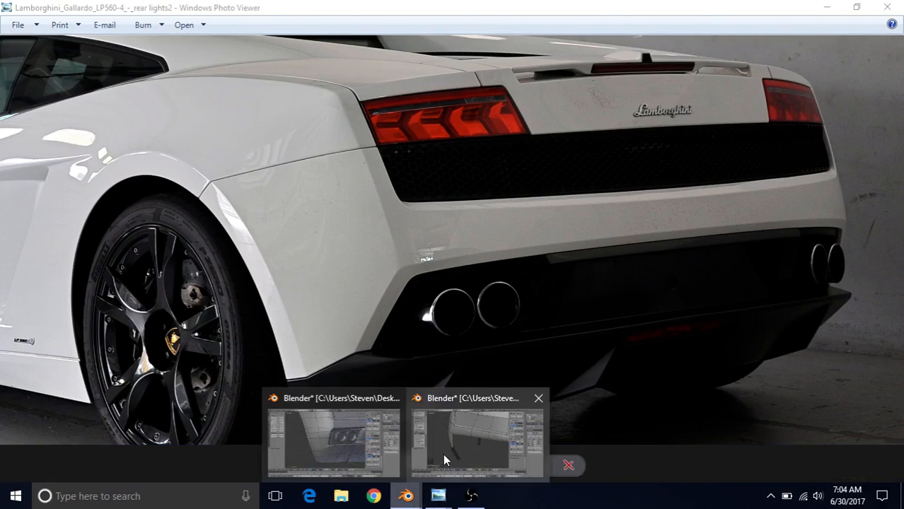
left_click(445, 455)
Step: Add one loop cut along the narrow strip bordering the exhaust opening, sliding it fully onto the strip's outer edge
middle_click_drag(317, 201, 254, 190)
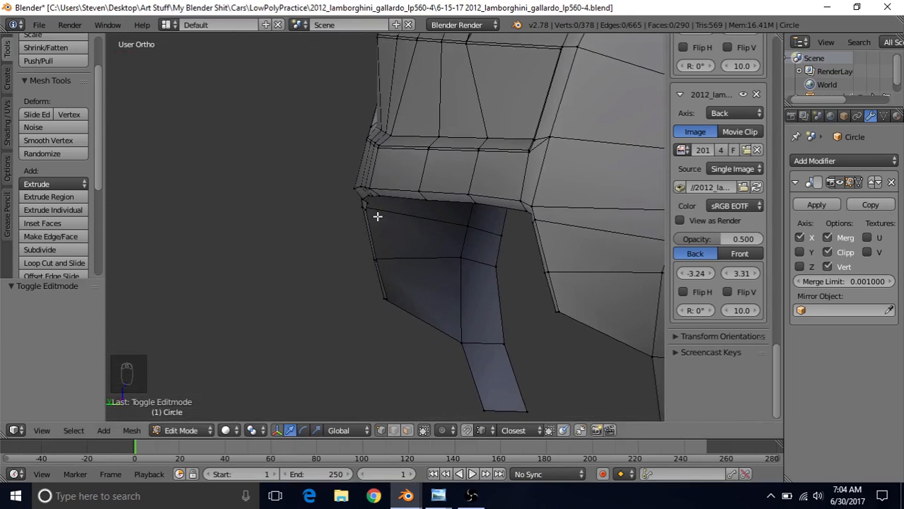
middle_click_drag(378, 216, 329, 207)
key("Tab")
key("Tab")
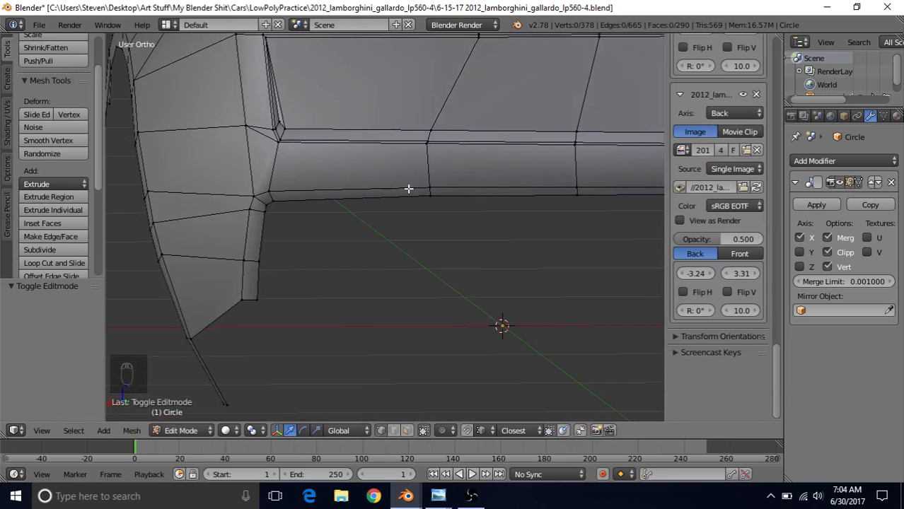
middle_click_drag(267, 208, 280, 227)
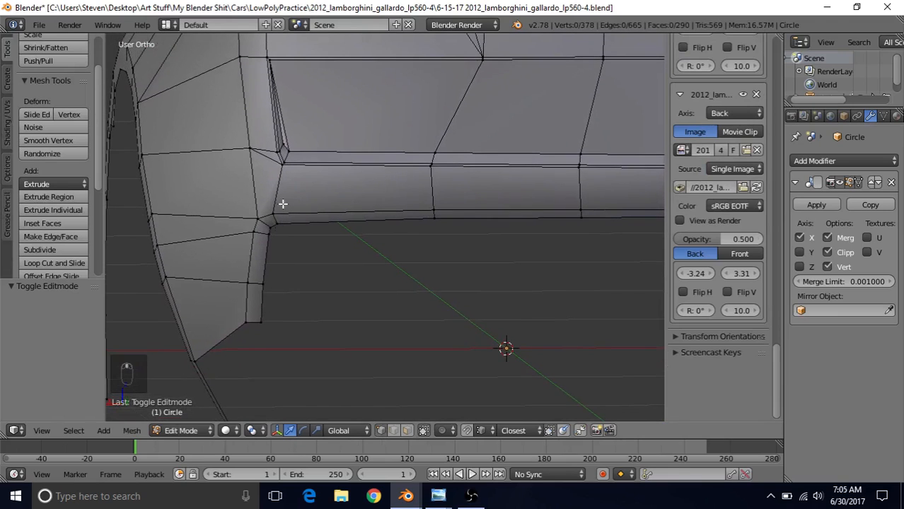
key("ctrl+r")
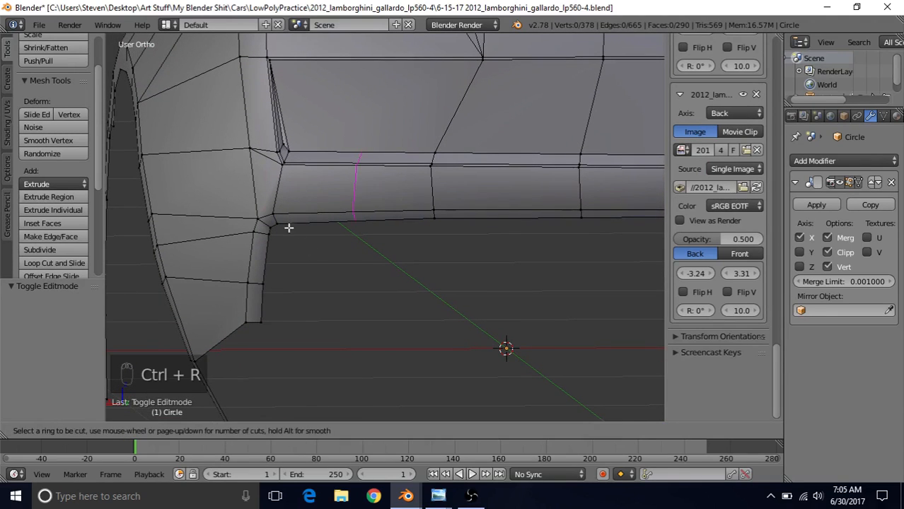
left_click(274, 218)
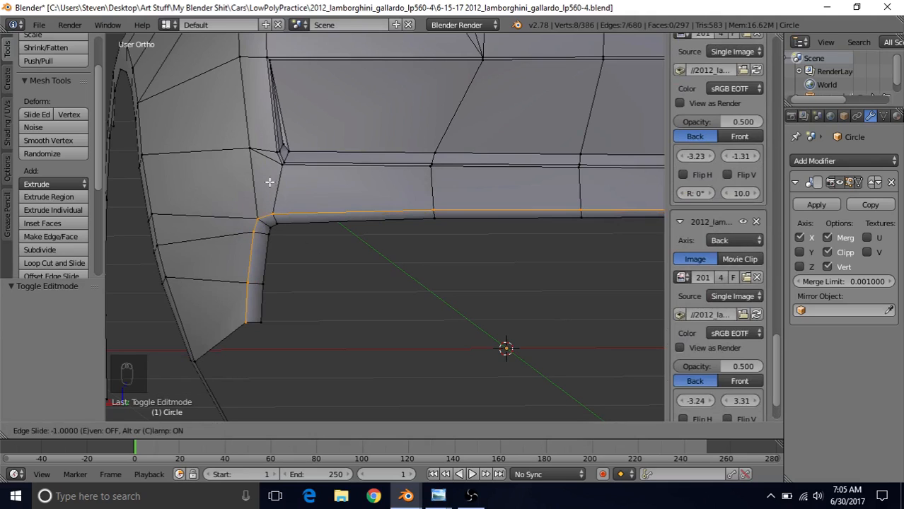
left_click(269, 181)
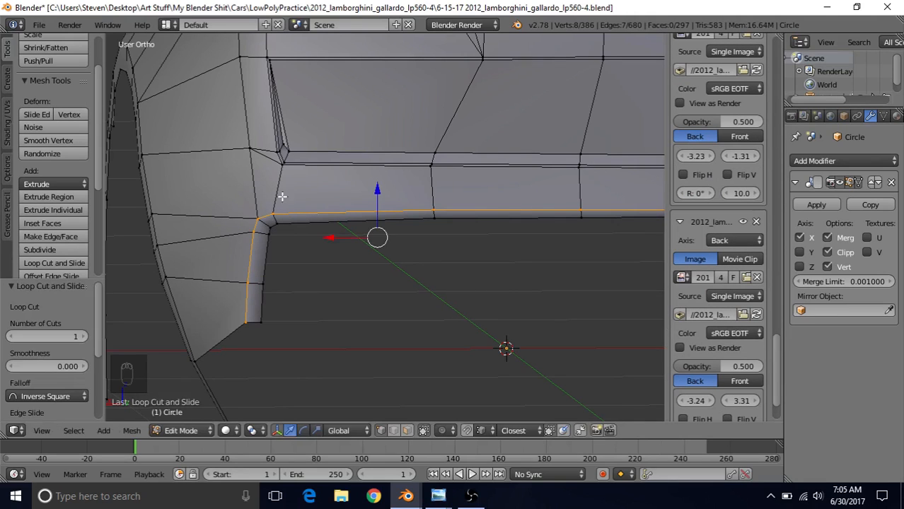
Step: In wireframe view, deselect the new loop's side run and outer corner vertex, keeping only its four upper vertices up to the centreline
middle_click_drag(324, 216, 304, 210, "shift")
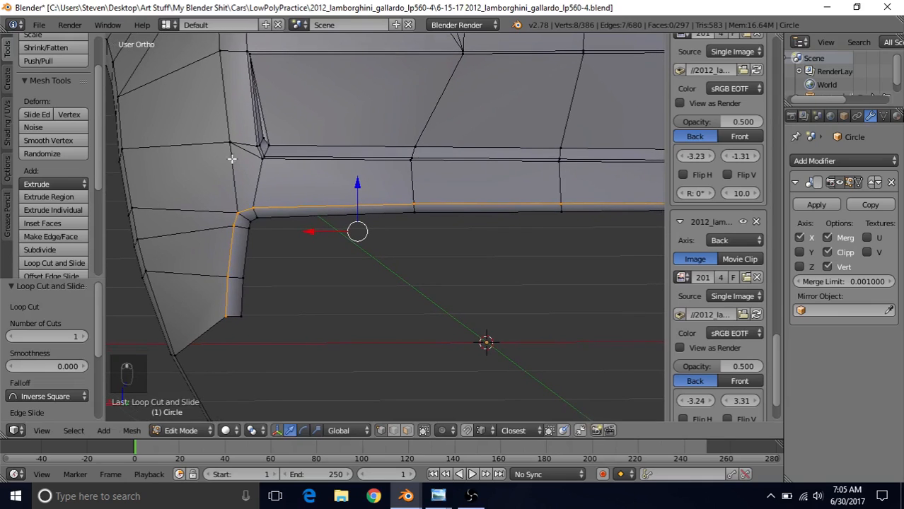
key("z")
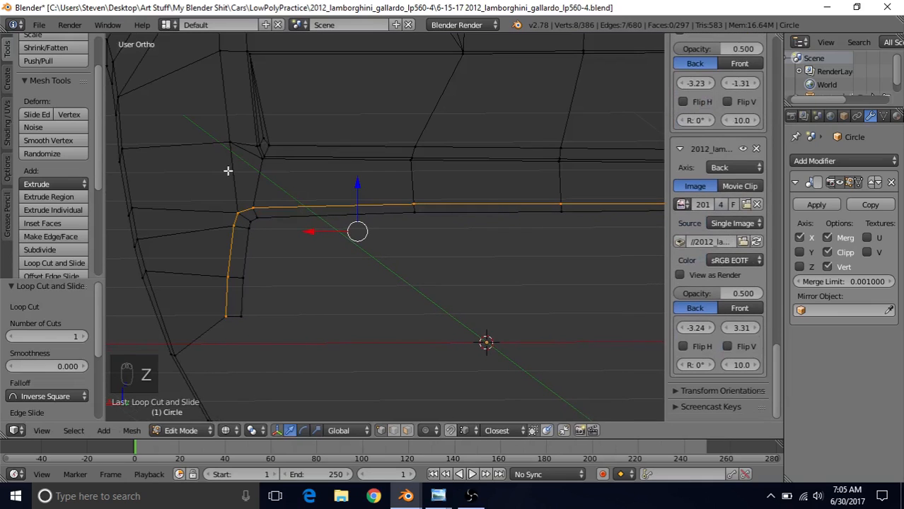
key("c")
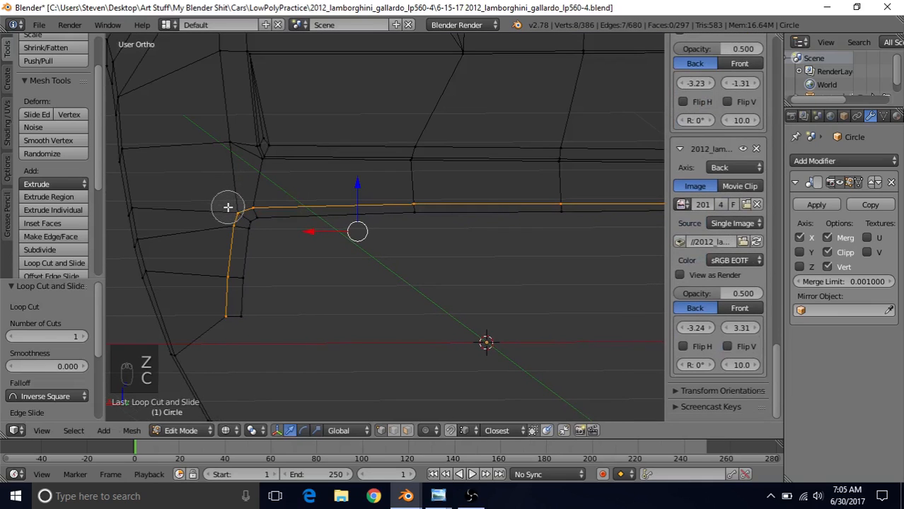
middle_click_drag(232, 234, 222, 331)
right_click(222, 332)
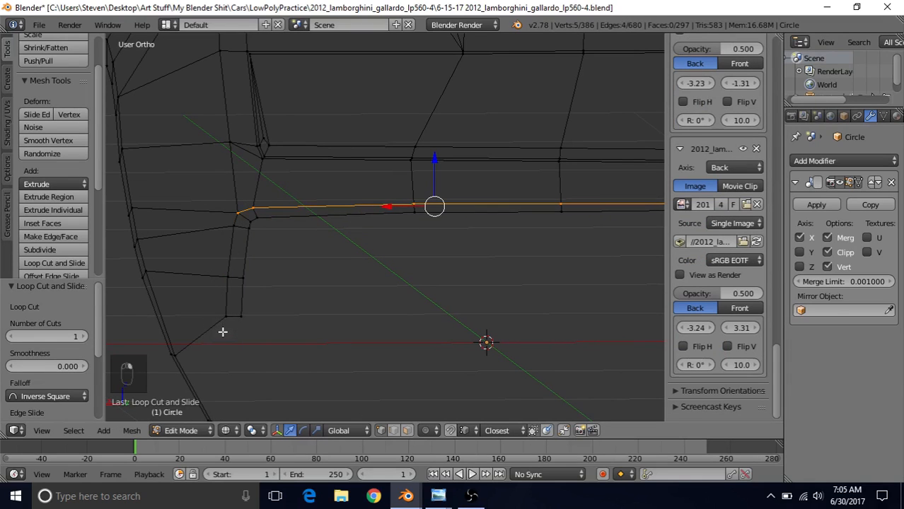
middle_click_drag(336, 261, 288, 266, "shift")
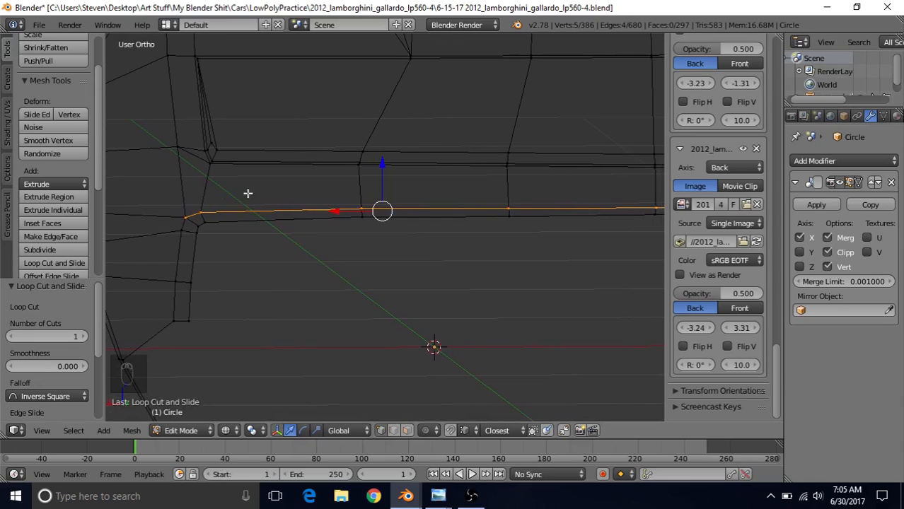
key("c")
middle_click(175, 223)
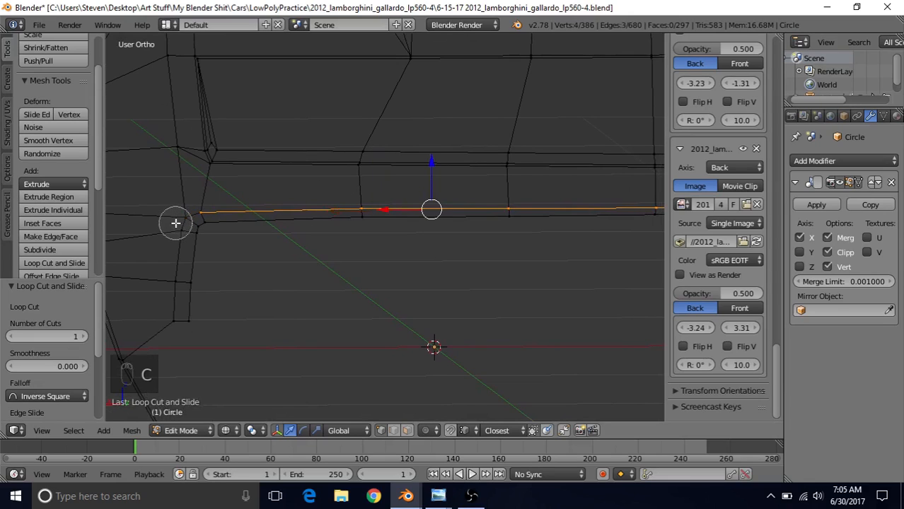
right_click(176, 224)
right_click(175, 224)
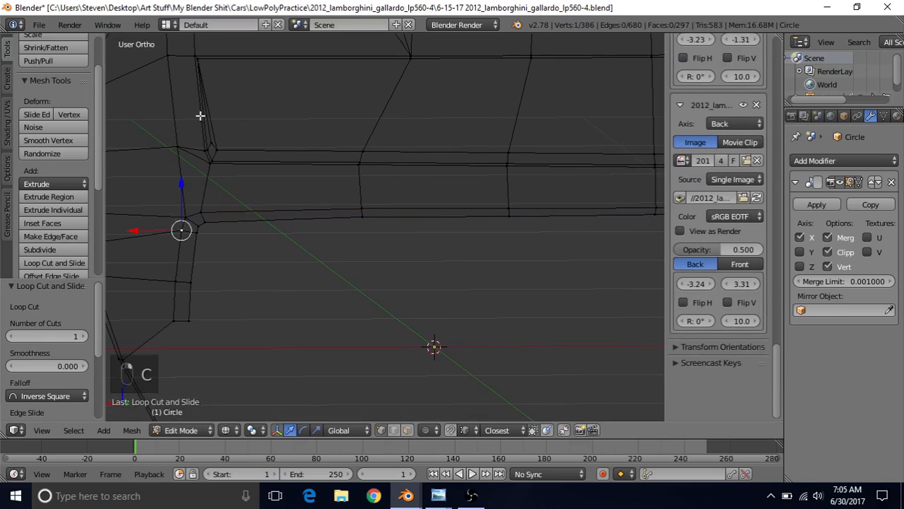
key("c")
right_click(163, 219)
key("ctrl+z")
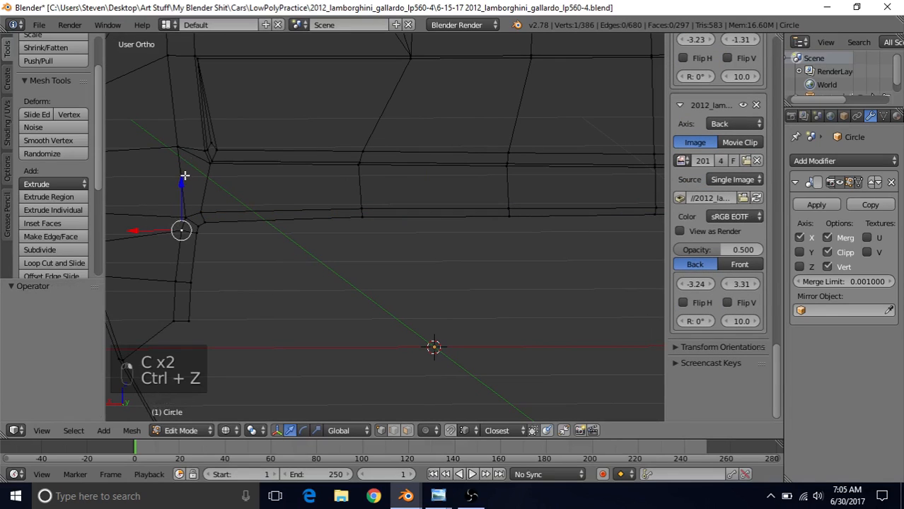
key("ctrl+z")
key("c")
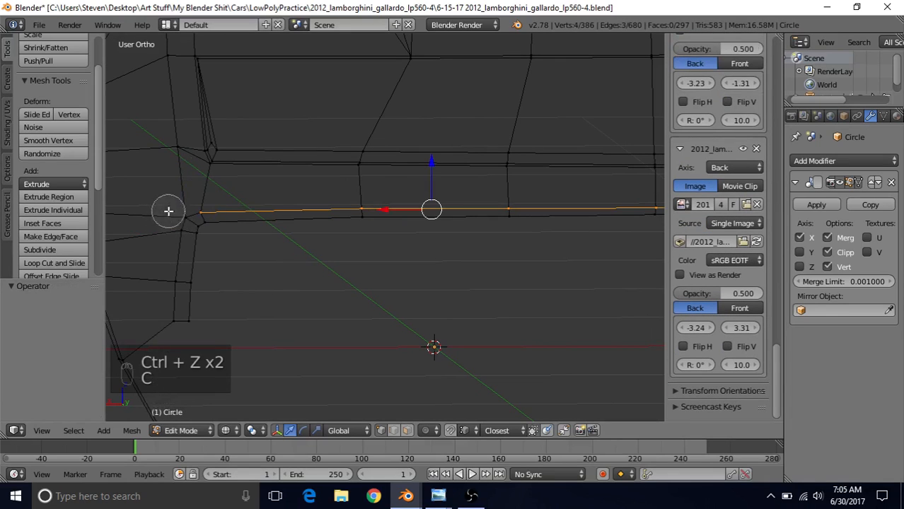
right_click(186, 219)
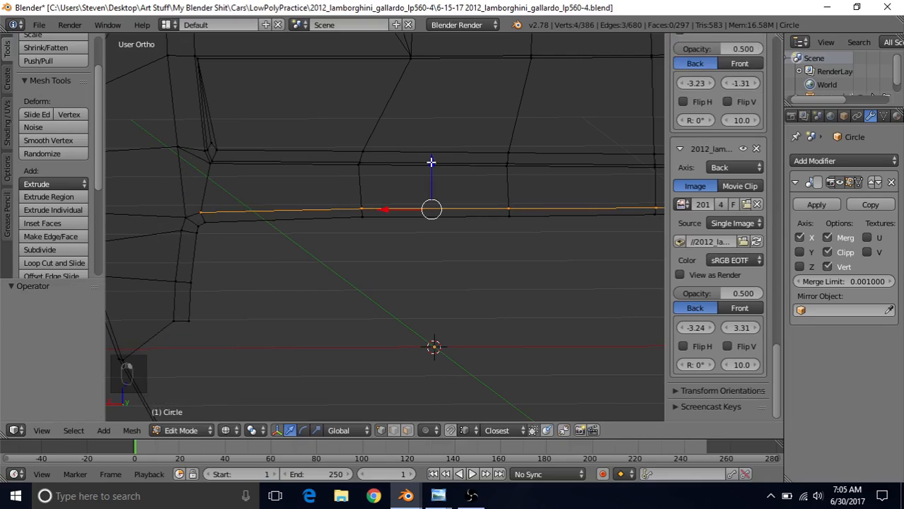
Step: Lower the loop's four upper vertices about 0.006 in Z, and raise them back about 0.002
left_click_drag(431, 162, 431, 168)
scroll(401, 211, "up", 3)
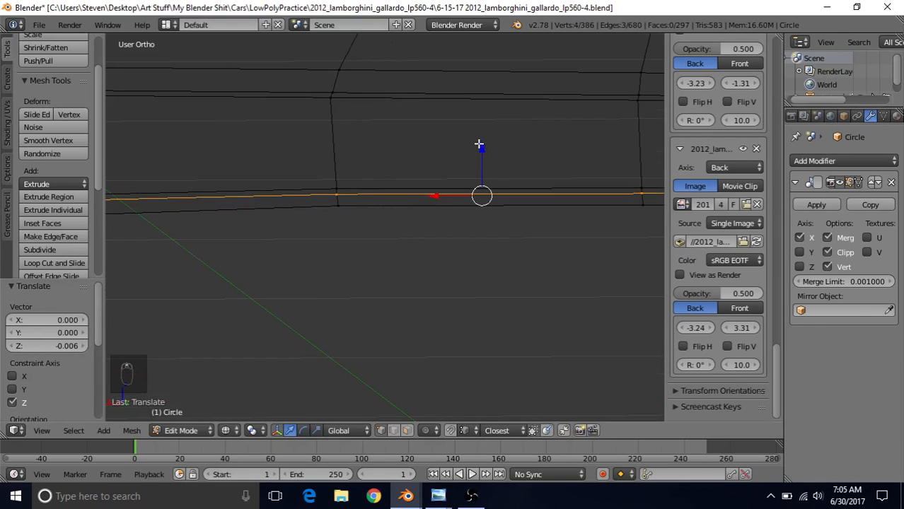
left_click_drag(479, 144, 480, 143)
scroll(330, 209, "down", 3)
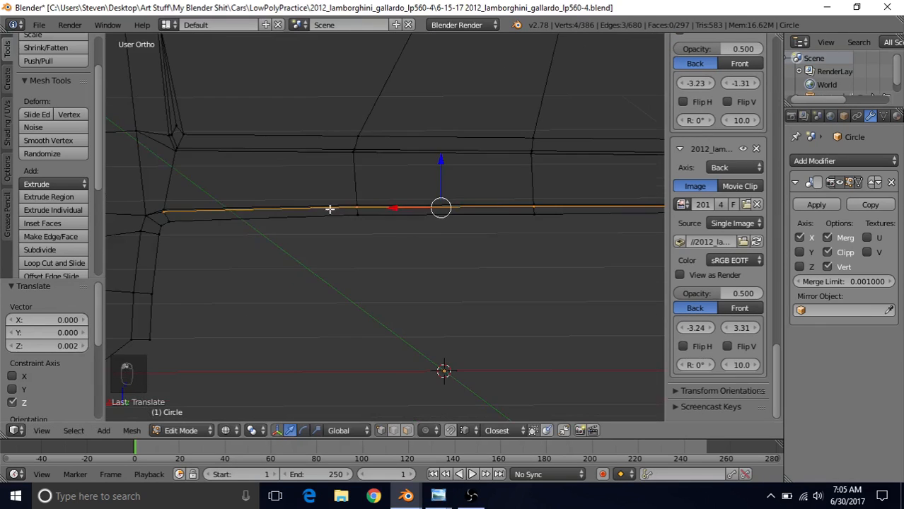
Step: Select the border loop's side run and outer corner vertex without its upper vertices, and move them about -0.005 in X
scroll(325, 210, "down", 2)
middle_click_drag(336, 196, 403, 176, "shift")
scroll(385, 197, "up", 5)
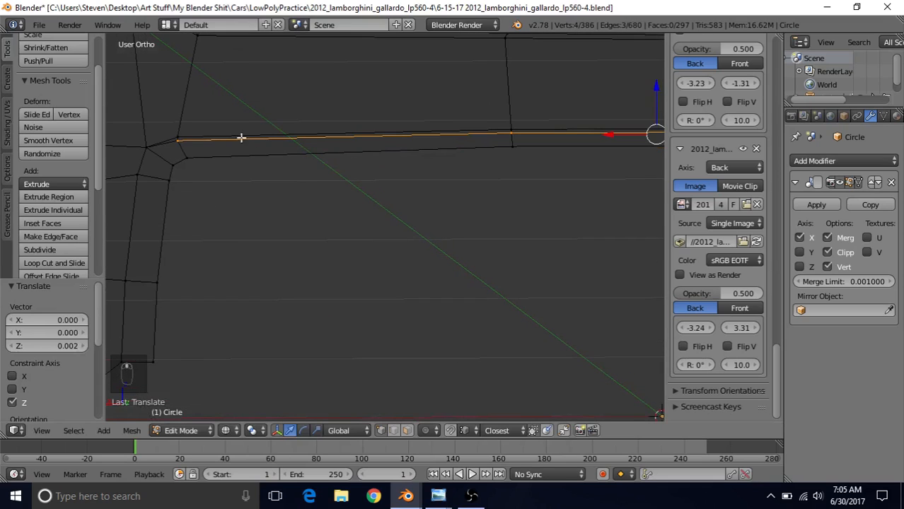
right_click(190, 142, "alt+shift")
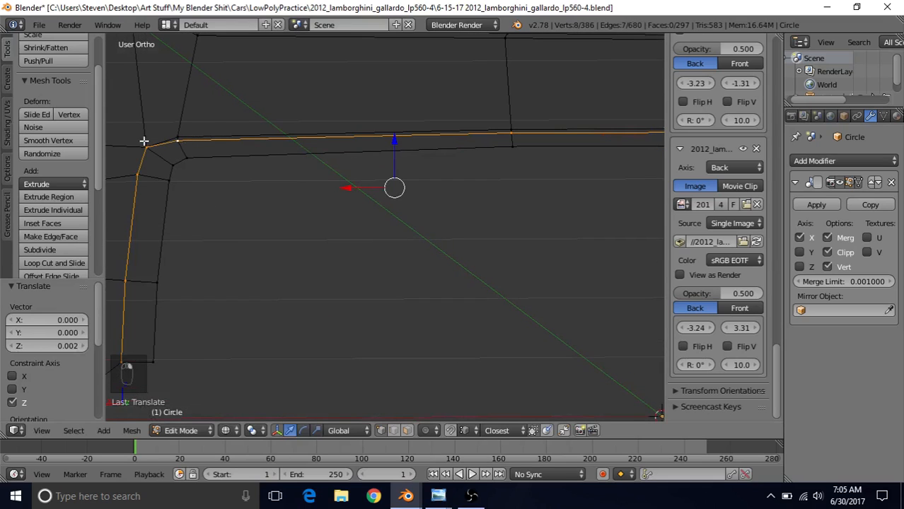
scroll(369, 188, "down", 4)
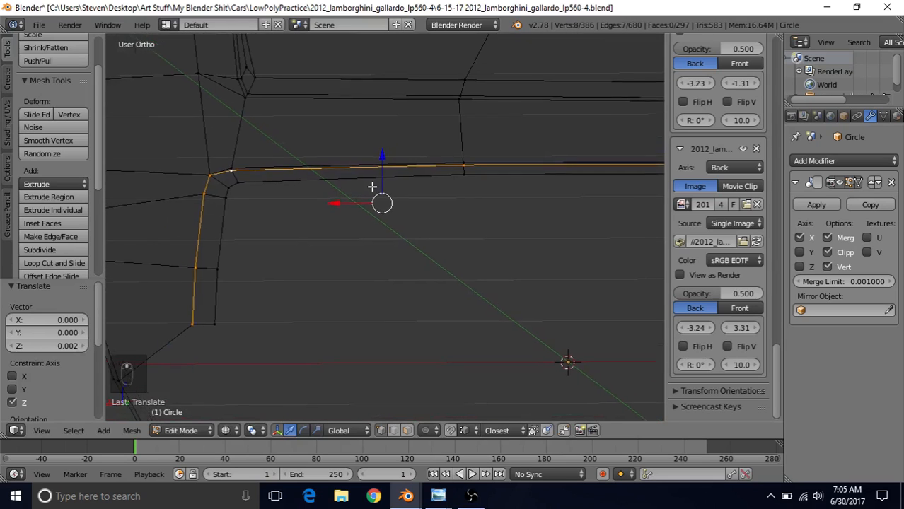
middle_click_drag(419, 186, 391, 182, "shift")
key("c")
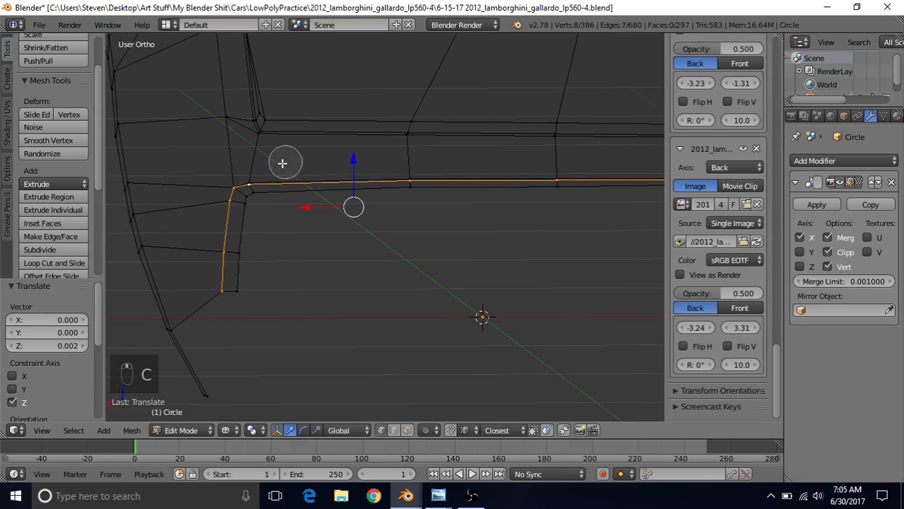
middle_click(261, 187)
middle_click_drag(261, 187, 561, 185)
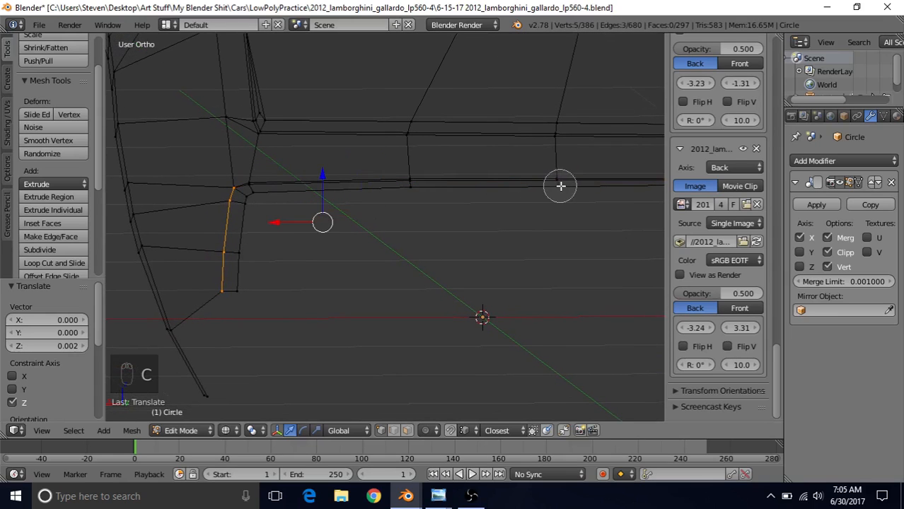
right_click(561, 186)
middle_click_drag(353, 208, 402, 188, "shift")
scroll(401, 188, "up", 3)
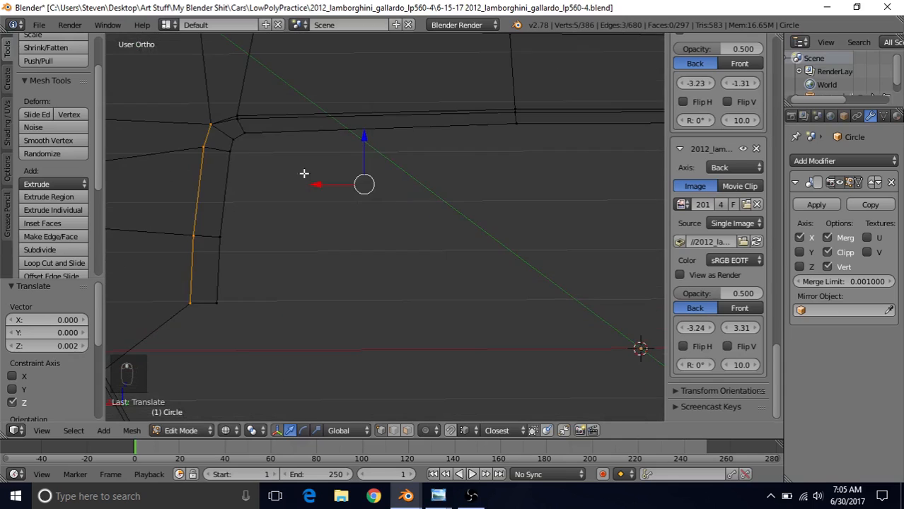
middle_click_drag(284, 169, 340, 179, "shift")
left_click_drag(375, 192, 386, 197)
Step: Lower the loop's outer corner vertex about 0.002 in Z, and inspect the shaded exhaust opening in Object Mode
middle_click_drag(373, 192, 399, 260, "shift")
scroll(382, 259, "up", 2)
middle_click_drag(289, 183, 352, 190, "shift")
scroll(351, 189, "up", 4)
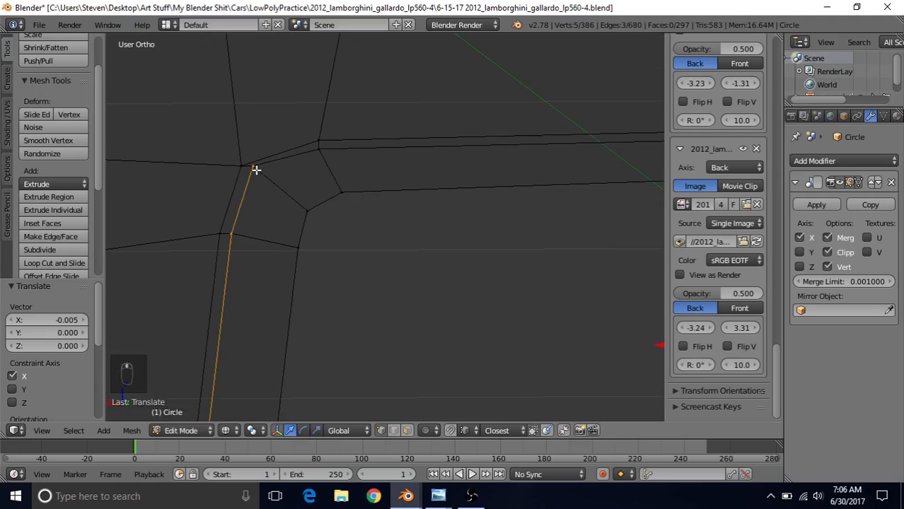
right_click(253, 169)
key("g")
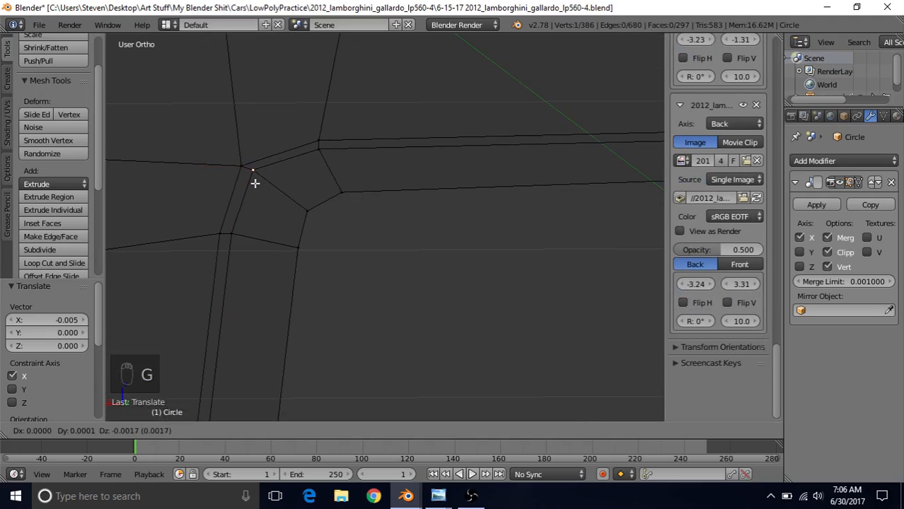
left_click(255, 183)
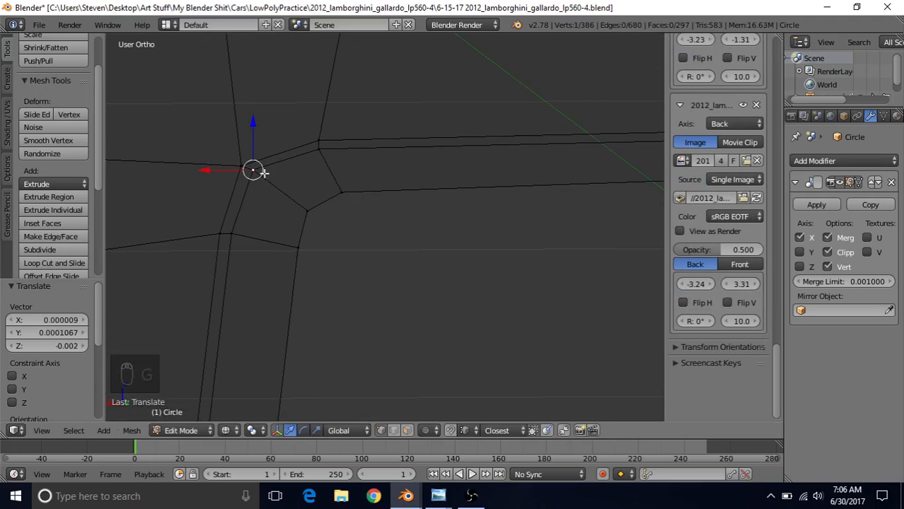
middle_click_drag(244, 208, 293, 243, "shift")
key("z")
key("Tab")
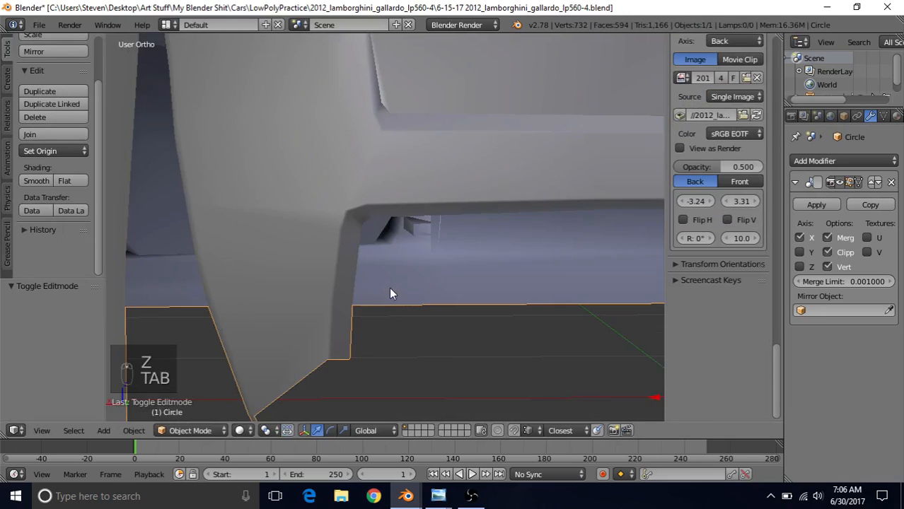
scroll(389, 287, "down", 5)
middle_click_drag(378, 228, 409, 249)
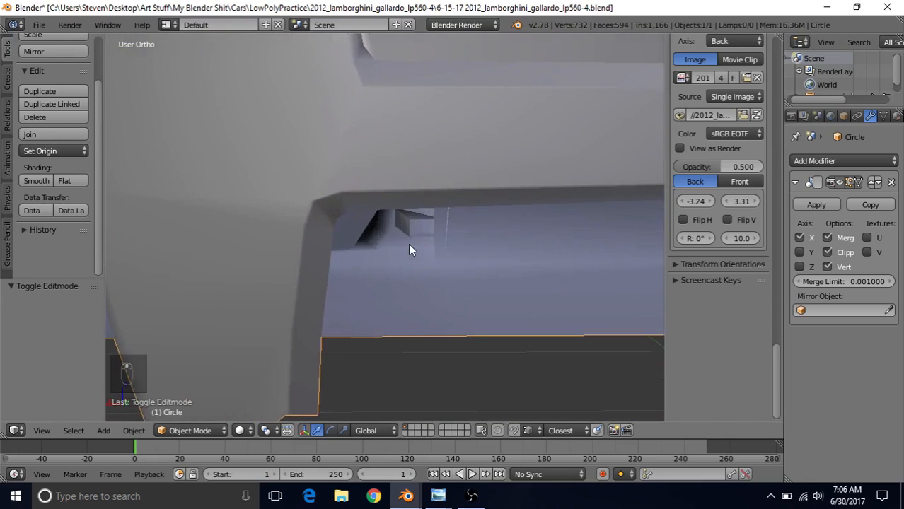
Step: In wireframe back view, move the opening's outer corner vertex pair about -0.004 in X and -0.004 in Z
key("Tab")
key("z")
key("c")
left_click(313, 198)
right_click(313, 200)
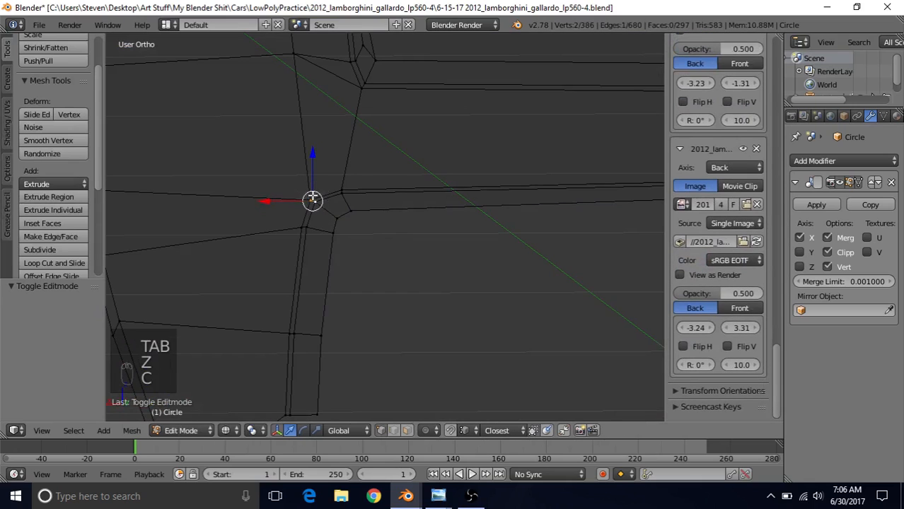
key("ctrl+KP_1")
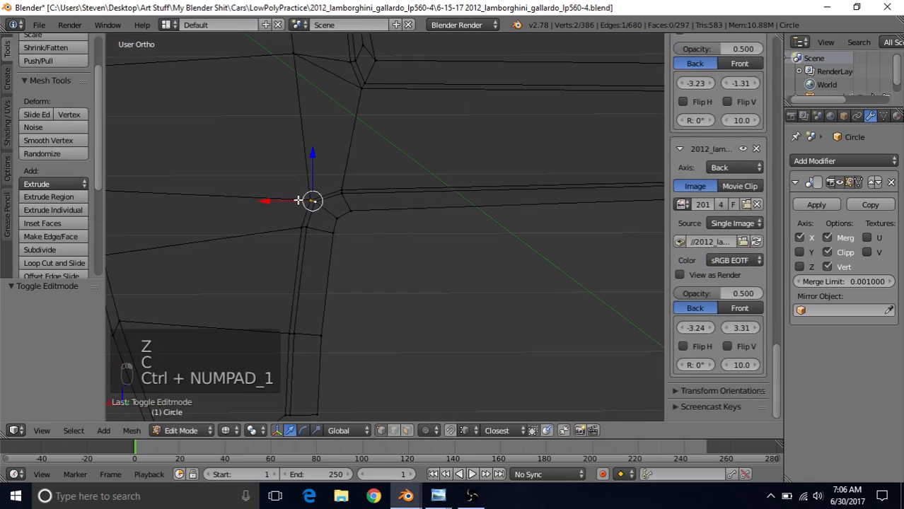
key("g")
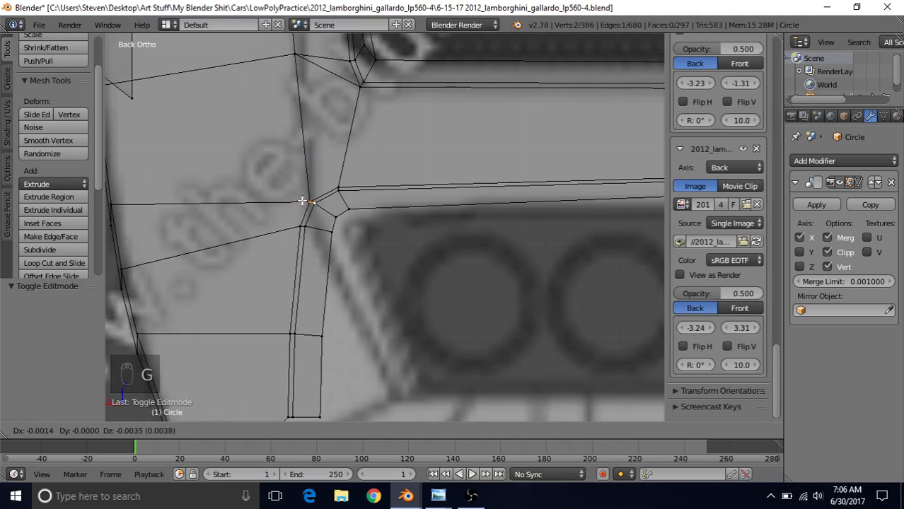
left_click(304, 202)
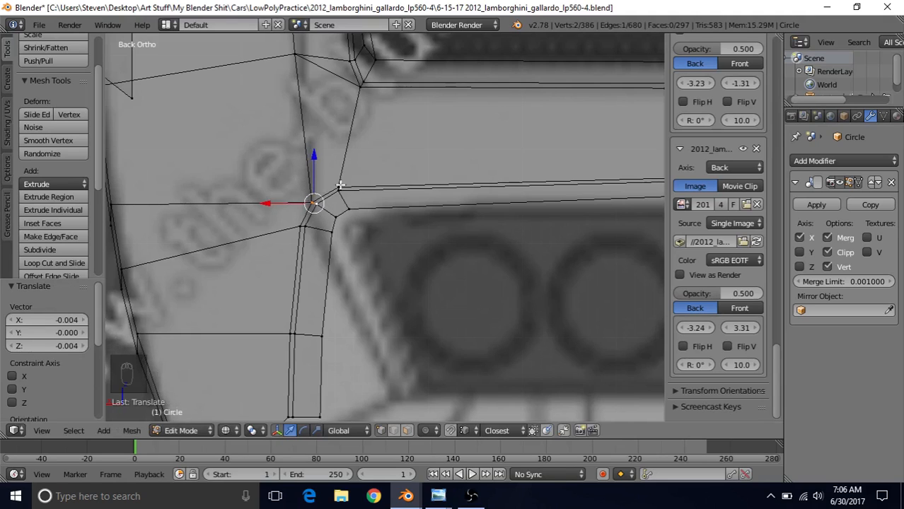
Step: Lower the neighbouring vertex pair on the opening's upper edge about 0.0035 in Z, and inspect the shaded rear in Object Mode
right_click(338, 189)
key("g")
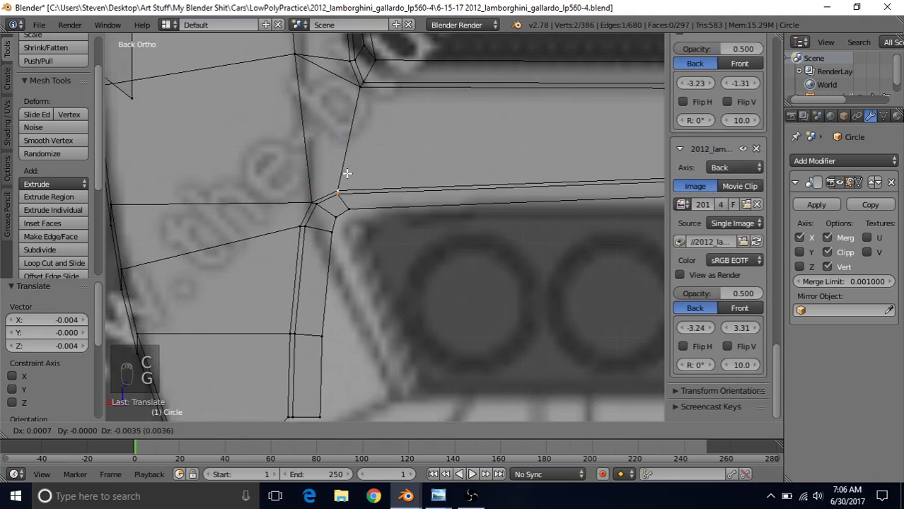
left_click(347, 174)
key("z")
key("Tab")
scroll(355, 276, "down", 7)
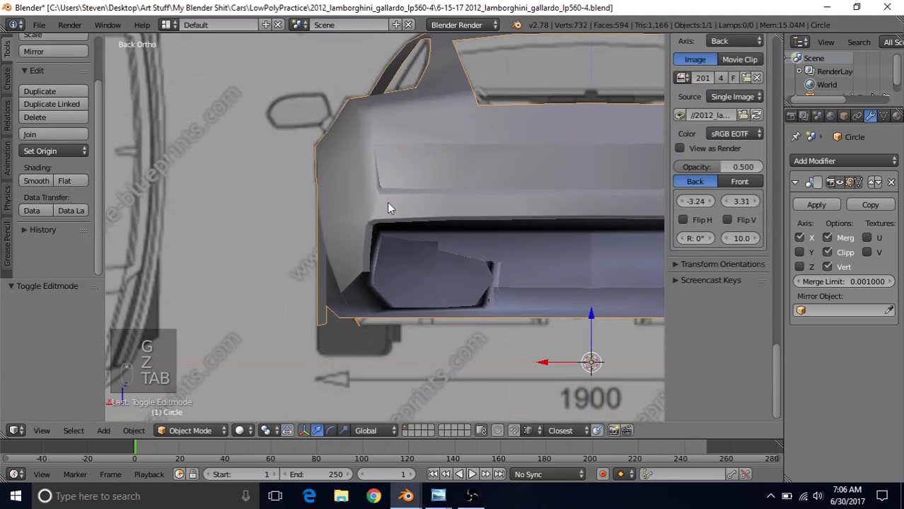
middle_click_drag(387, 208, 283, 258)
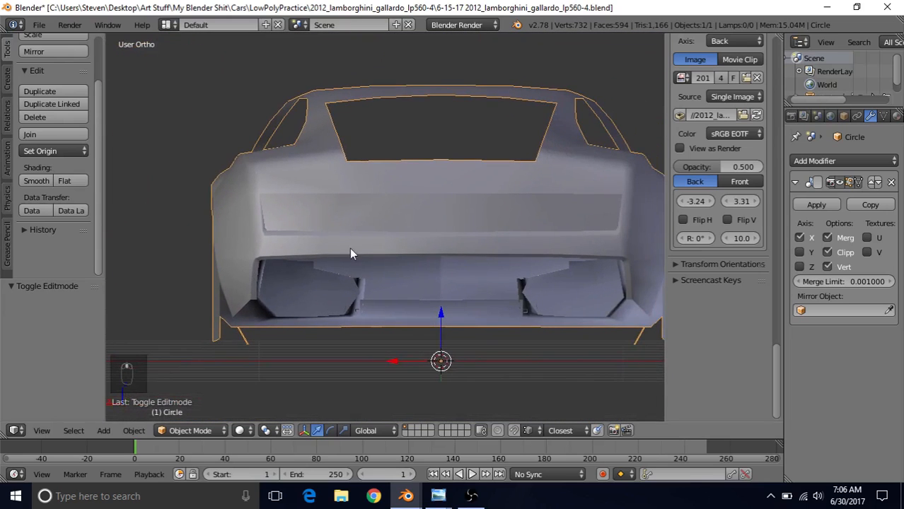
middle_click_drag(350, 253, 256, 242)
Step: In shaded Edit Mode, move the opening's outer corner vertex pair and its matching inner vertex about 0.005 in Y
key("Tab")
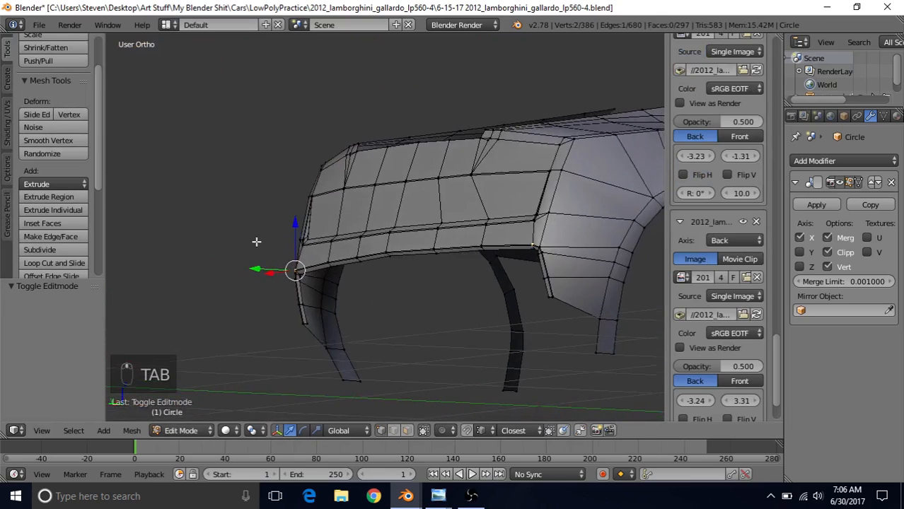
scroll(256, 241, "up", 4)
middle_click_drag(318, 256, 375, 223)
scroll(375, 226, "up", 4)
right_click(336, 263)
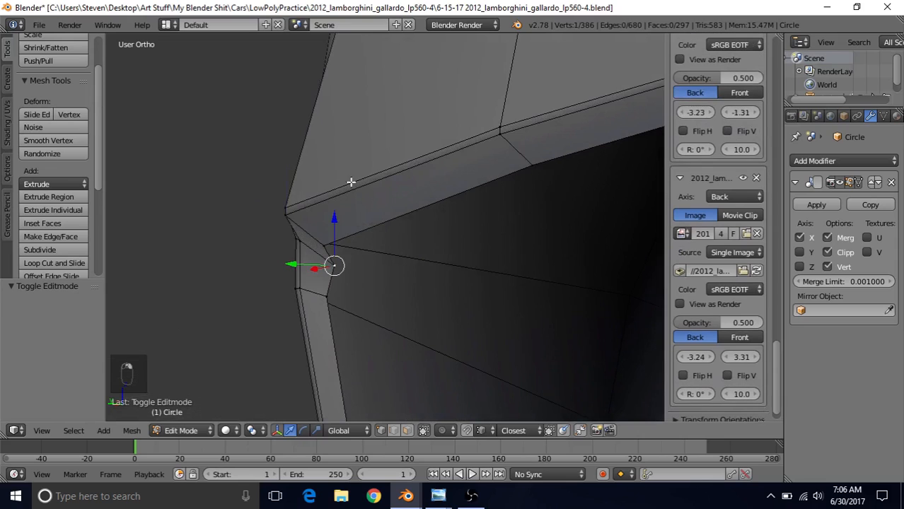
middle_click_drag(336, 184, 337, 176)
right_click(300, 264)
right_click(300, 266, "shift")
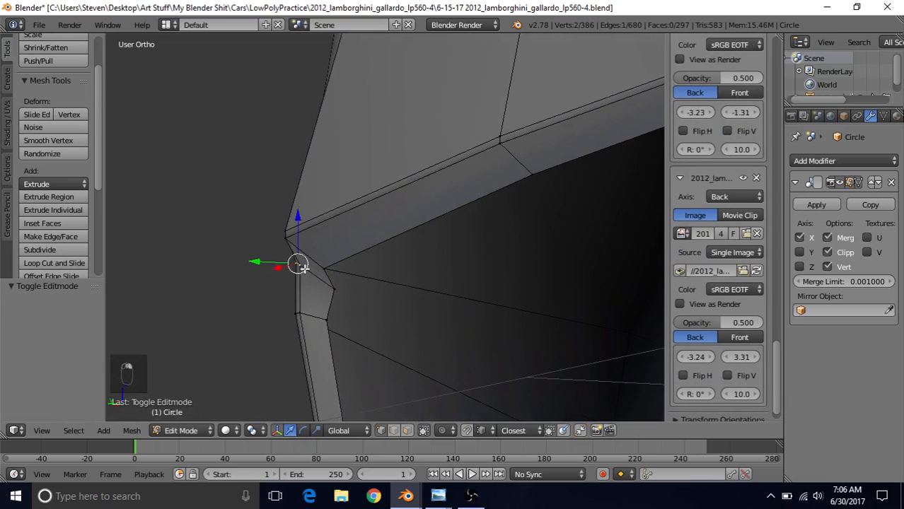
right_click(329, 288, "shift")
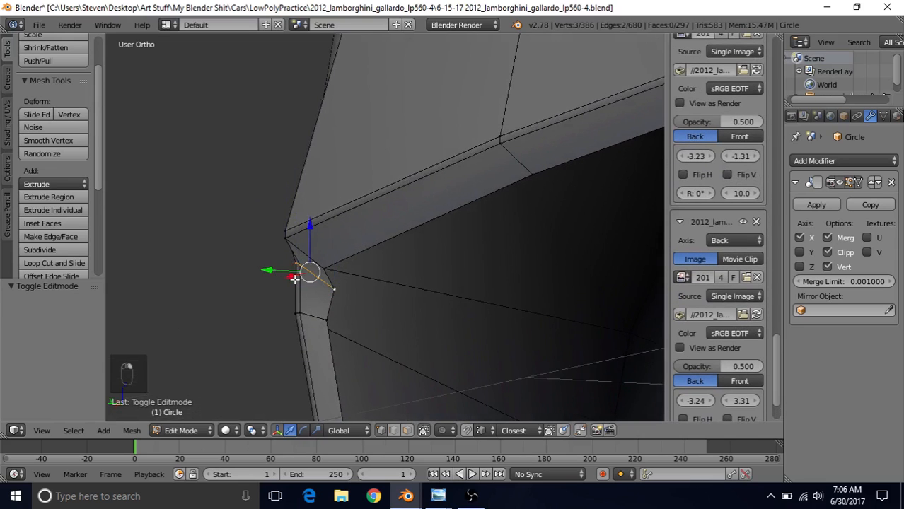
key("g")
key("y")
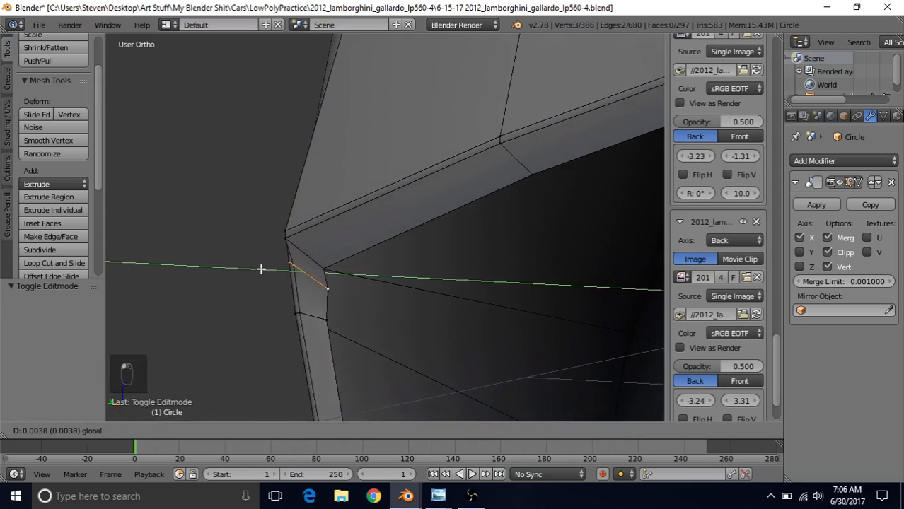
left_click(260, 269)
Step: Move the corner's inner vertex about 0.001 further in Y, and its outer vertex pair about 0.0005 in Y
right_click(329, 291)
middle_click_drag(328, 290, 346, 261)
scroll(378, 242, "up", 2)
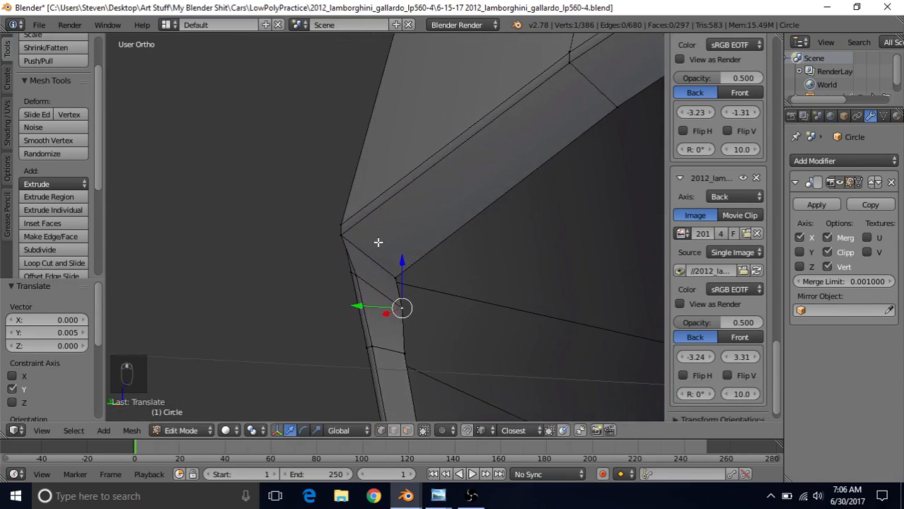
key("g")
key("y")
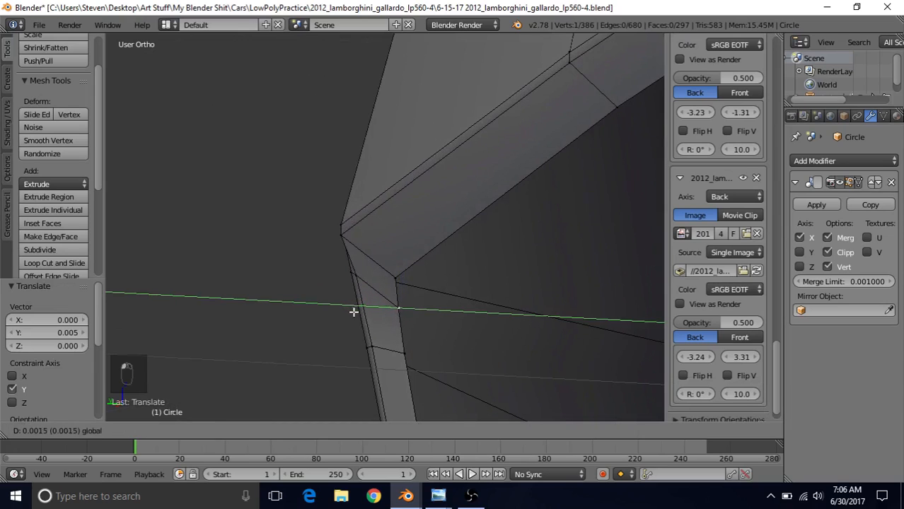
left_click(354, 312)
right_click(357, 274)
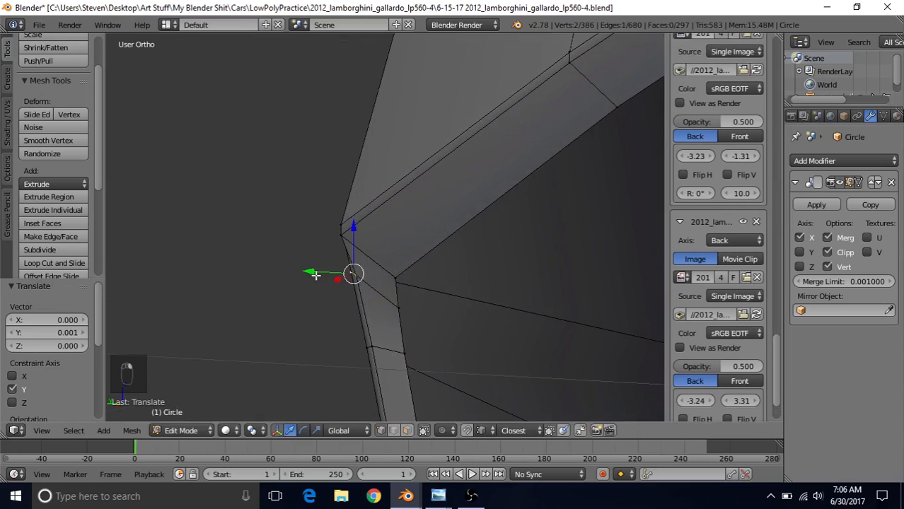
key("g")
key("y")
left_click(351, 273)
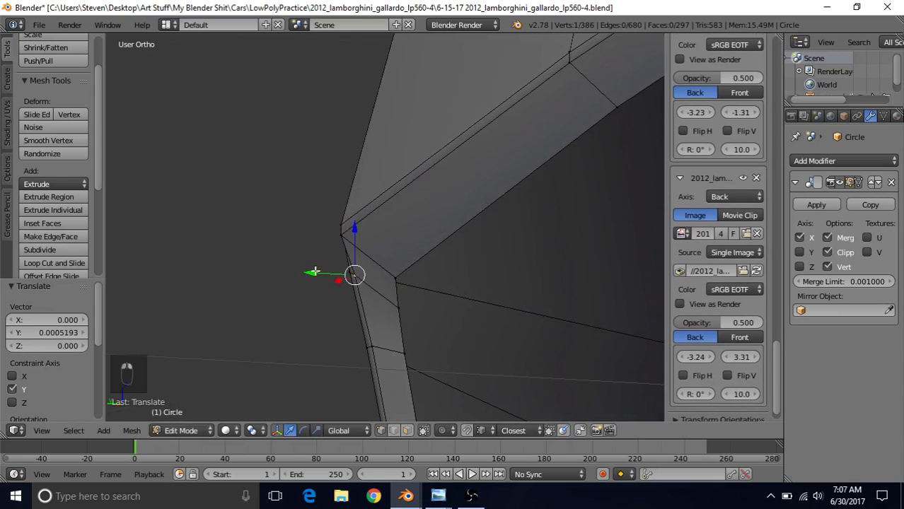
Step: Move the vertex pair at the outer end of the opening's upper edge about -0.005 in Y, and check the bumper corner
middle_click_drag(315, 264, 432, 236)
key("KP_Decimal")
right_click(404, 203, "shift")
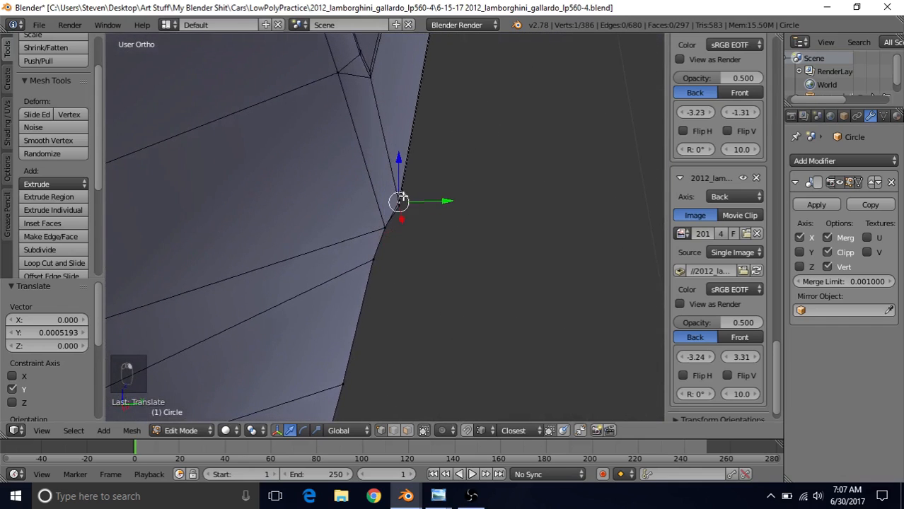
key("g")
key("y")
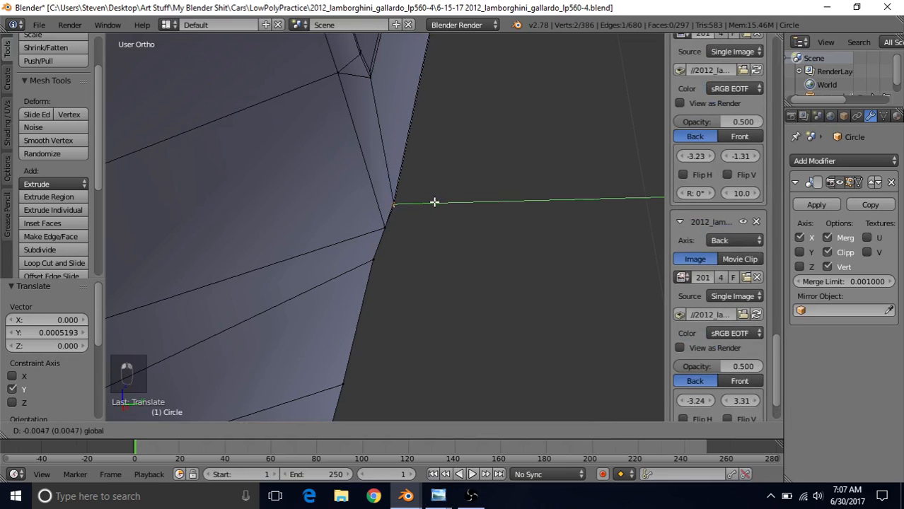
left_click(435, 203)
middle_click_drag(434, 203, 471, 289)
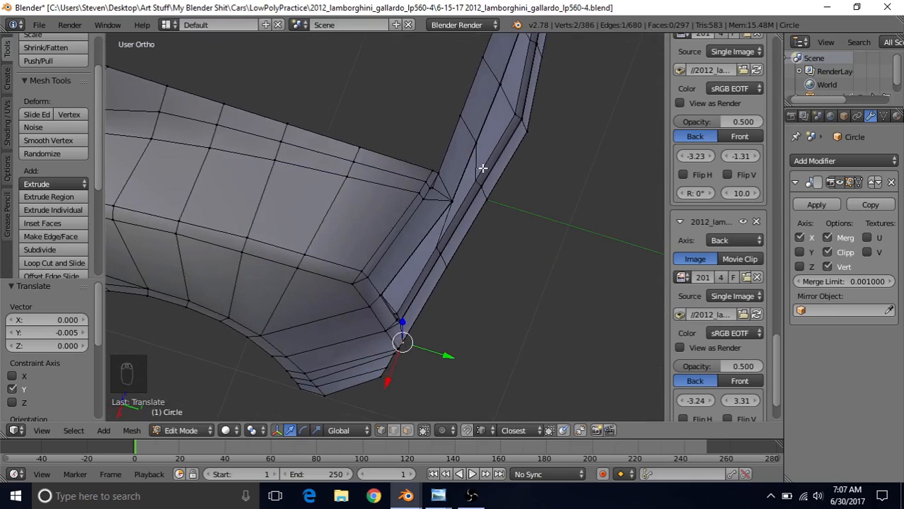
middle_click_drag(482, 169, 395, 263)
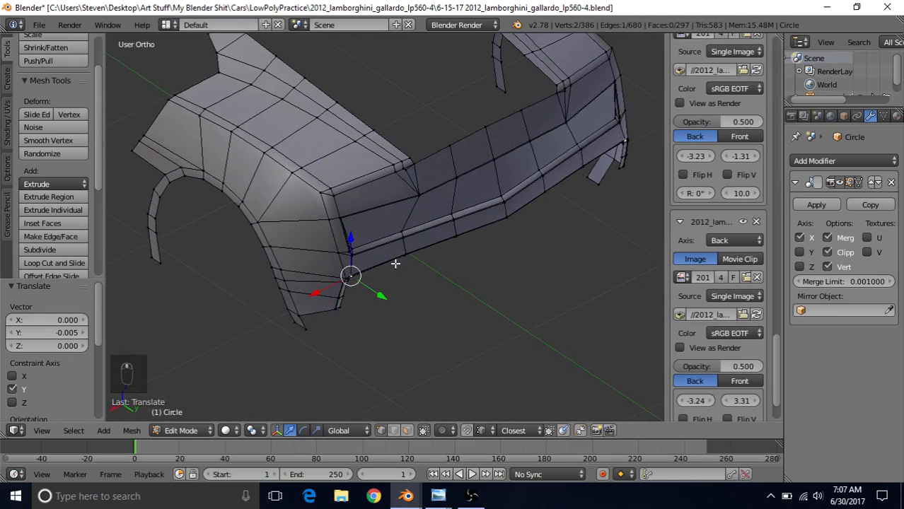
Step: Move the lower bumper's first vertex column inward from the opening's outer corner about 0.034 in Y
scroll(397, 226, "up", 4)
key("z")
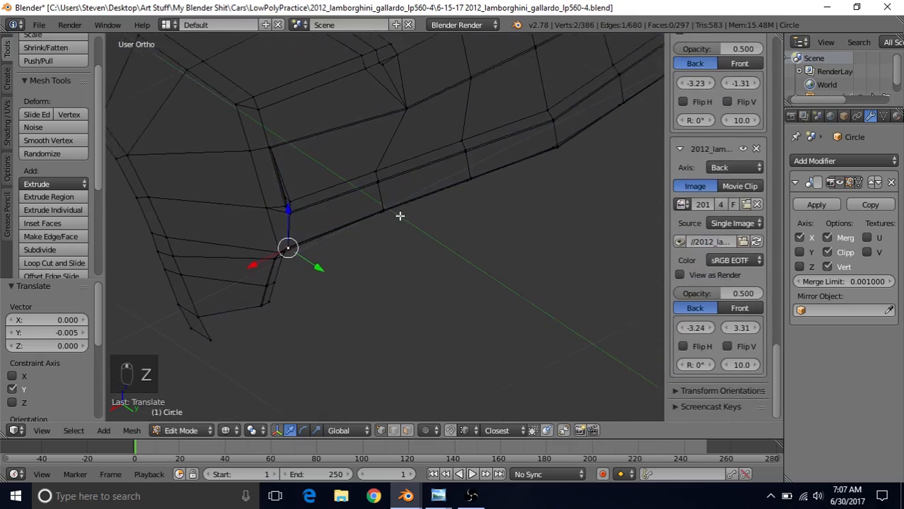
middle_click_drag(400, 215, 416, 140)
right_click(369, 209)
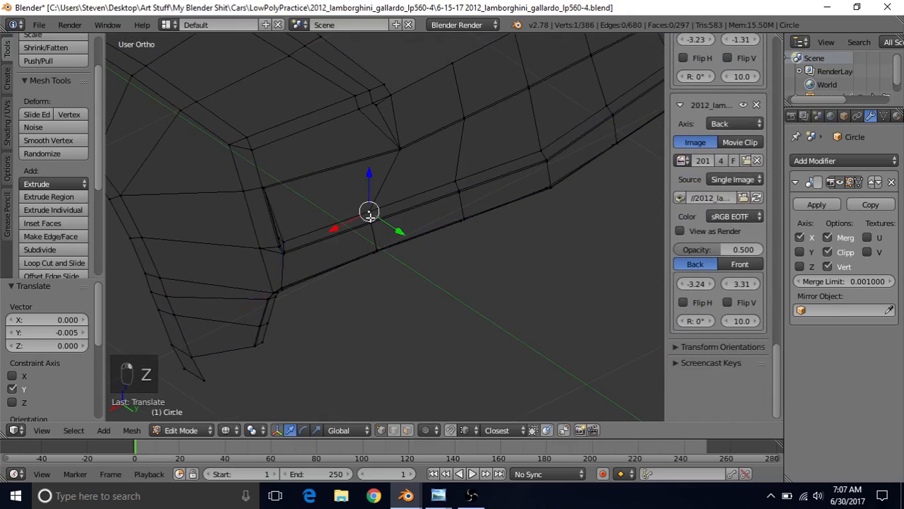
key("c")
mouse_move(369, 211)
left_mouse_down()
mouse_move(375, 282)
mouse_move(375, 202)
left_mouse_up()
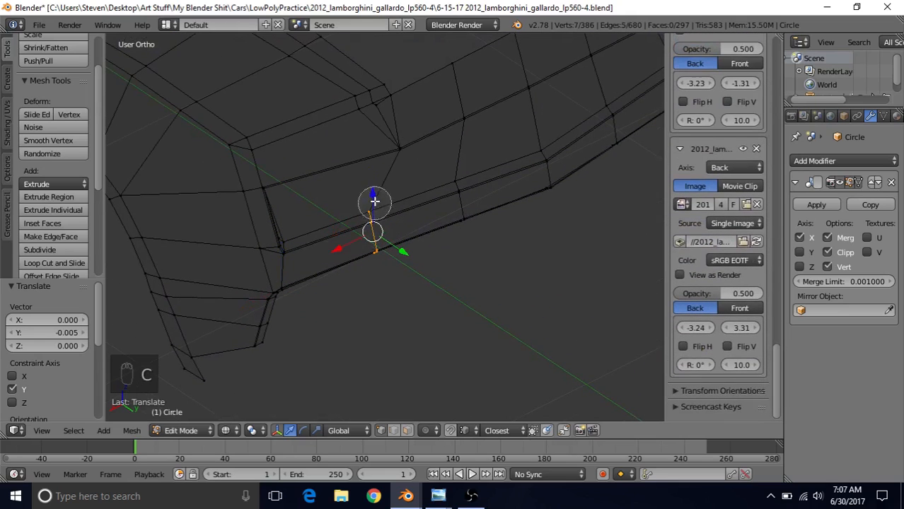
right_click(376, 253)
scroll(420, 215, "down", 2)
mouse_move(420, 215)
middle_mouse_down()
mouse_move(469, 227)
mouse_move(436, 254)
middle_mouse_up()
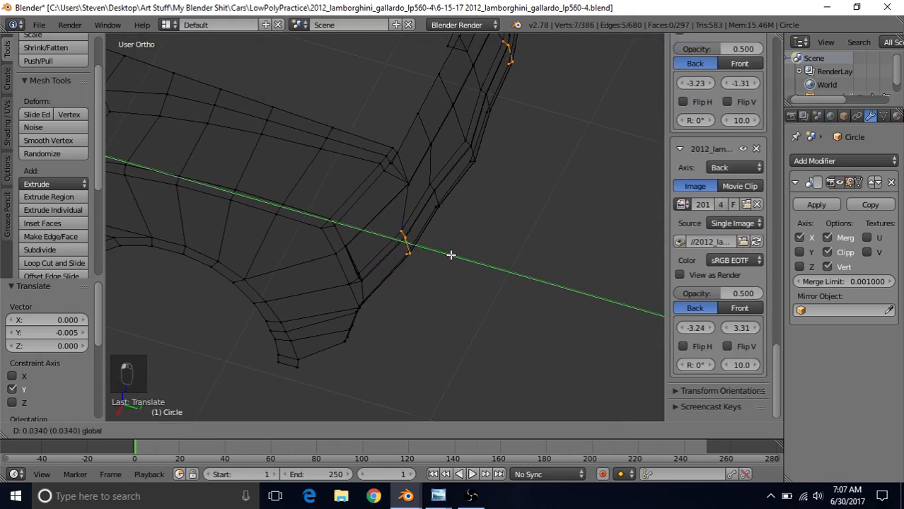
left_click(451, 254)
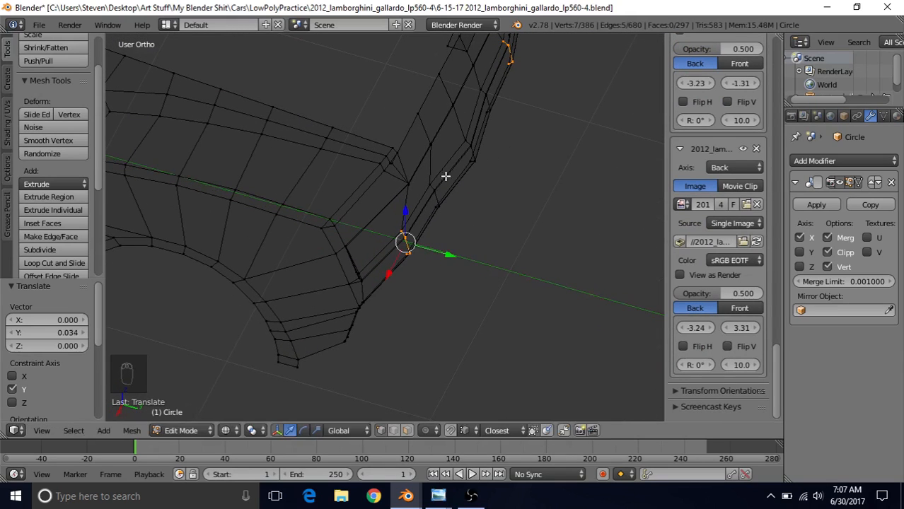
Step: Select the four vertices of the upper rear panel's edge beside the centre line, and inspect the shaded bumper in Object Mode
middle_click_drag(445, 176, 375, 226, "shift")
right_click(356, 178, "alt")
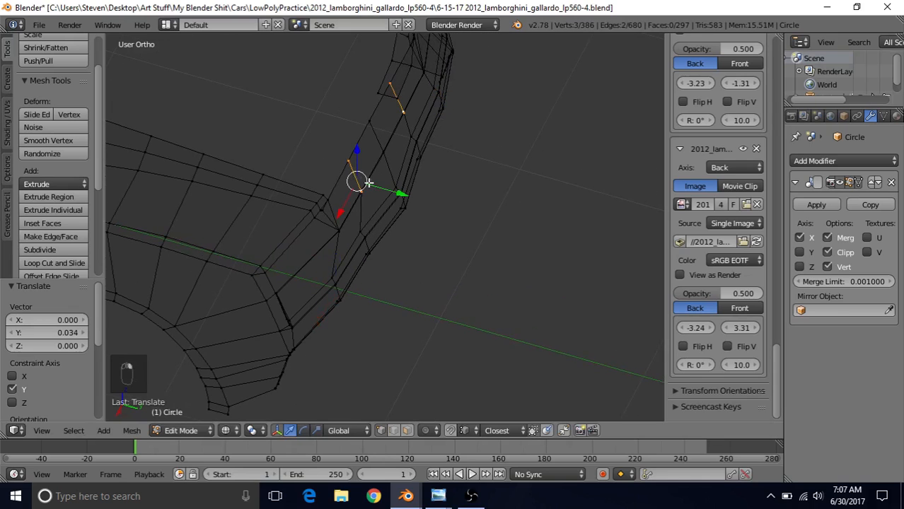
middle_click_drag(371, 184, 304, 131)
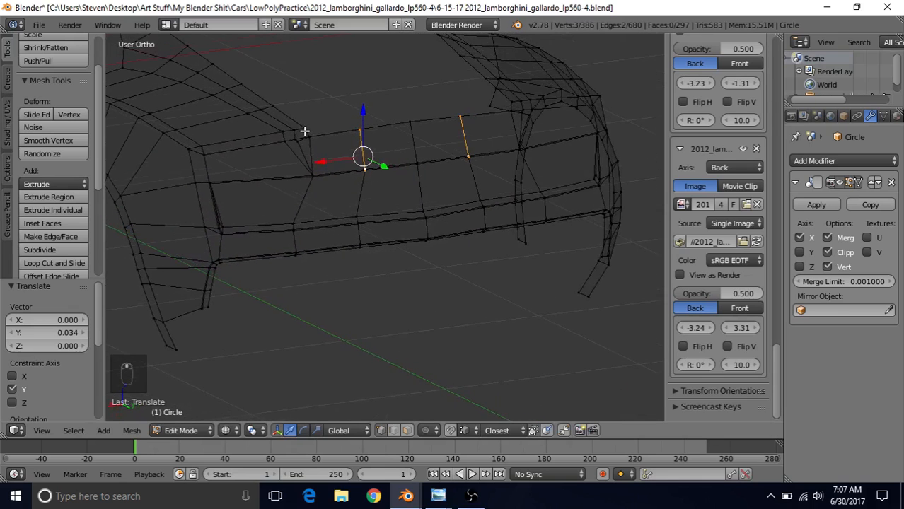
scroll(327, 177, "up", 2)
key("z")
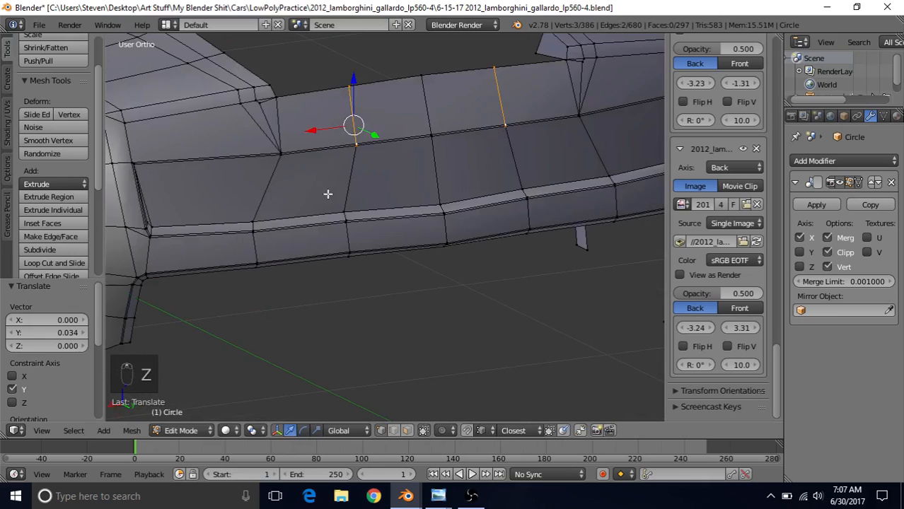
middle_click_drag(329, 191, 357, 216)
key("z")
key("c")
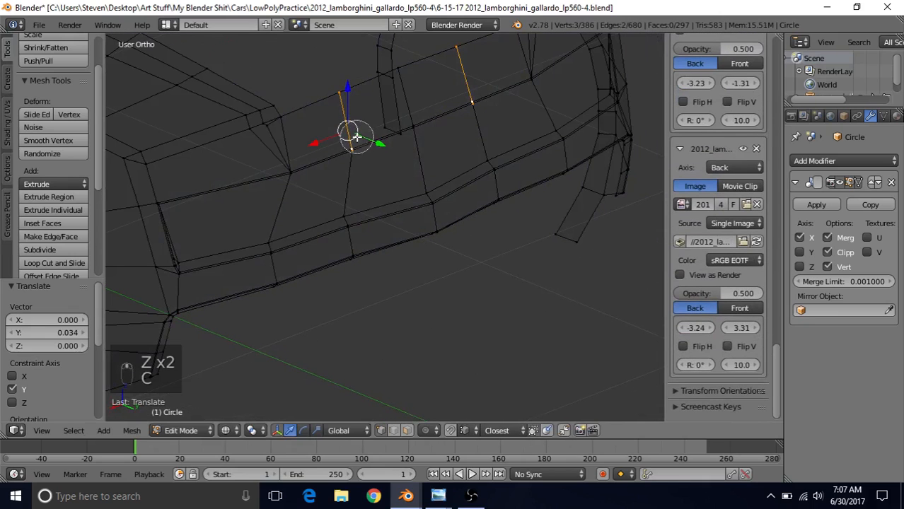
left_click(351, 154)
right_click(350, 157)
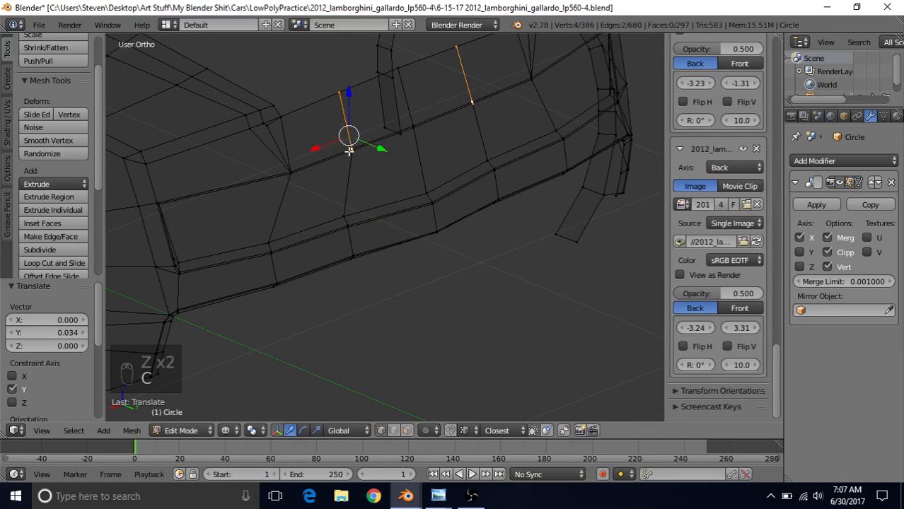
mouse_move(385, 191)
middle_mouse_down()
mouse_move(409, 200)
mouse_move(367, 171)
mouse_move(329, 166)
mouse_move(420, 204)
middle_mouse_up()
key("z")
key("Tab")
key("Tab")
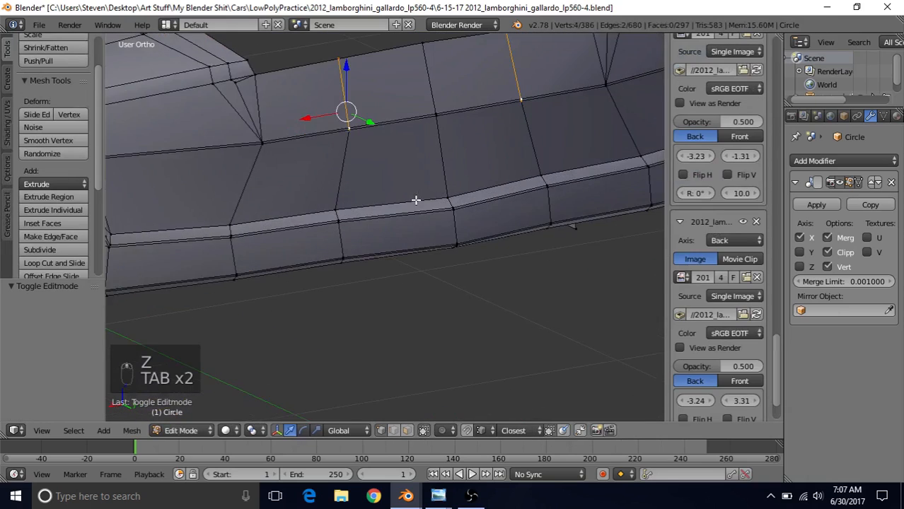
Step: In wireframe, move the selected upper-panel edge vertices about 0.019 in Y
key("z")
key("c")
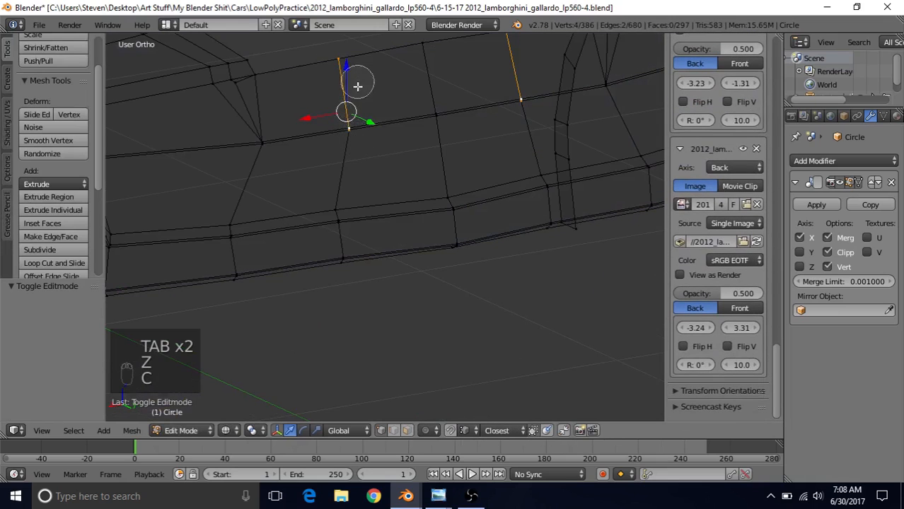
right_click(359, 147)
middle_click_drag(360, 147, 426, 159)
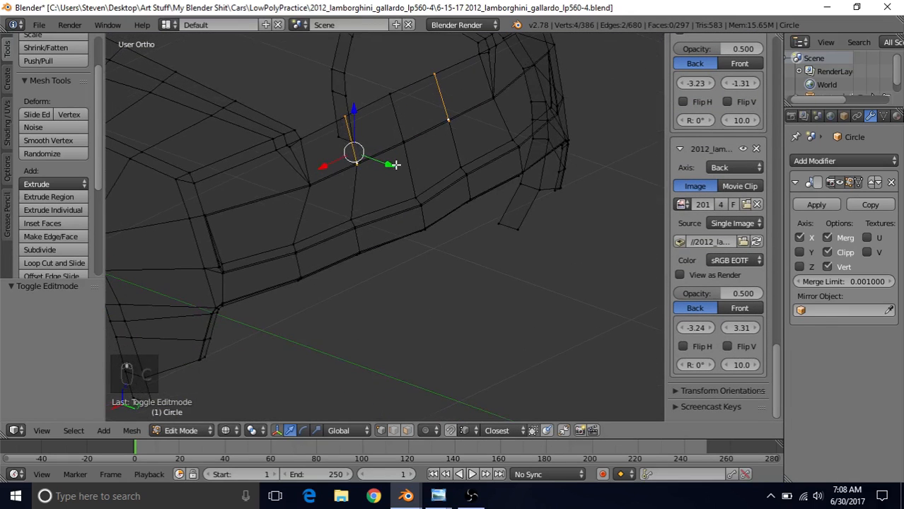
key("g")
key("y")
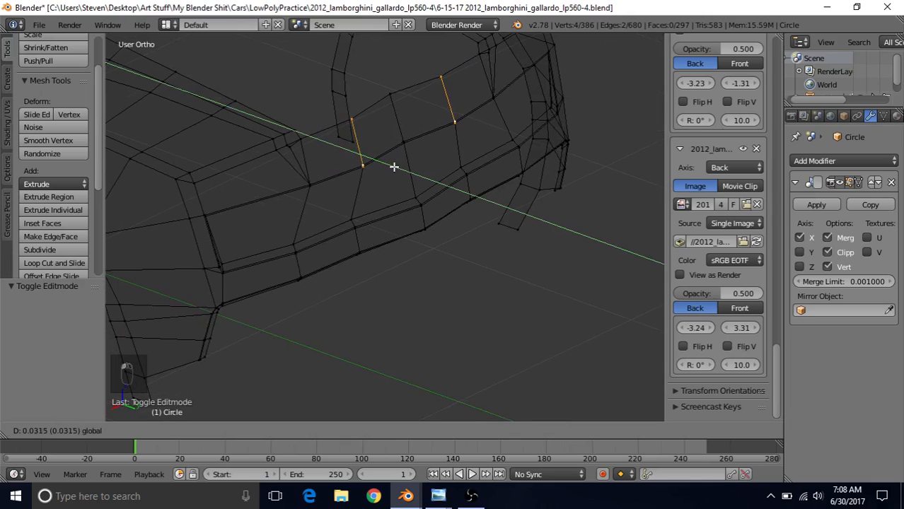
left_click(392, 164)
Step: Move the lower bumper's vertex column directly below that edge about 0.022 in Y
right_click(358, 216)
key("c")
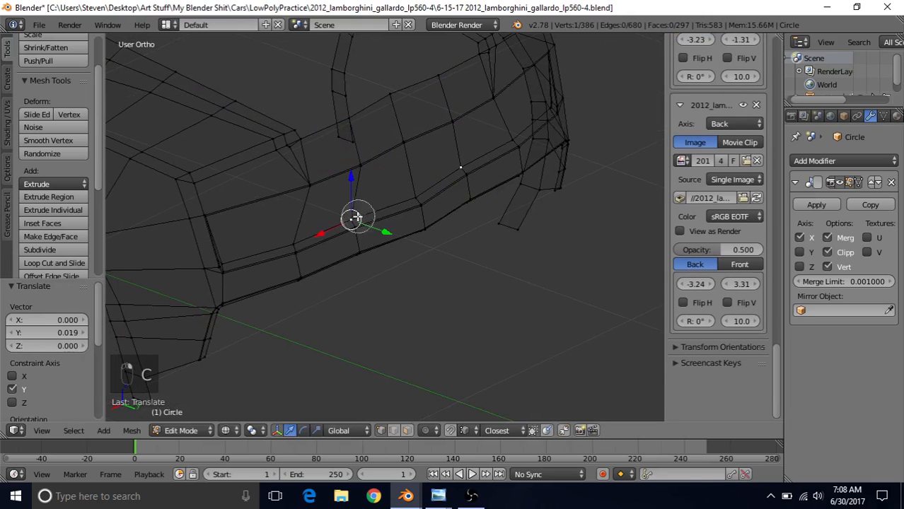
left_click_drag(358, 217, 396, 252)
right_click(361, 266)
Step: Move the upper panel's centre-line edge about 0.019 in Y, then about 0.017 further against the shaded curve
right_click(408, 180)
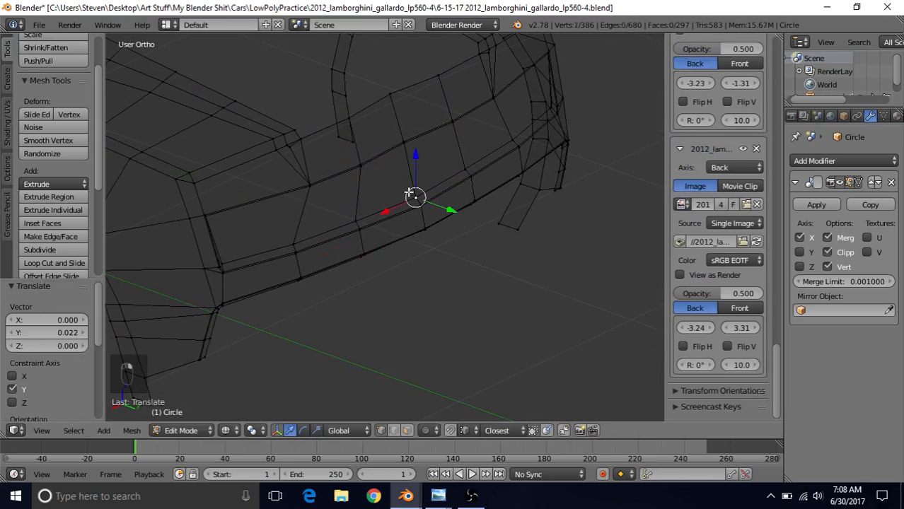
right_click(408, 130)
key("c")
mouse_move(392, 97)
left_mouse_down()
mouse_move(402, 155)
mouse_move(438, 145)
left_mouse_up()
right_click(402, 157)
key("z")
scroll(430, 157, "down", 3)
middle_click_drag(430, 157, 491, 221)
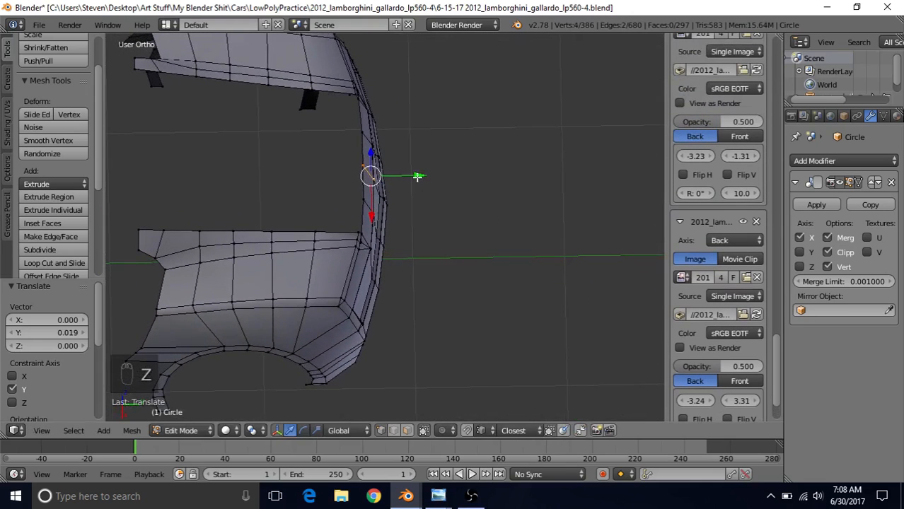
left_click_drag(419, 175, 422, 178)
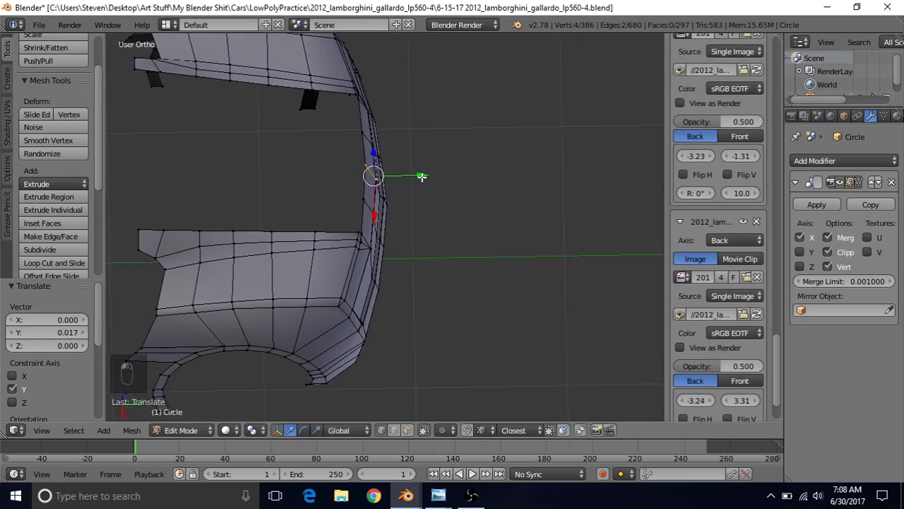
Step: In the top wireframe view, move the lower bumper's centre-line vertex column about -0.013 in Y
key("KP_7")
key("z")
scroll(419, 180, "up", 2)
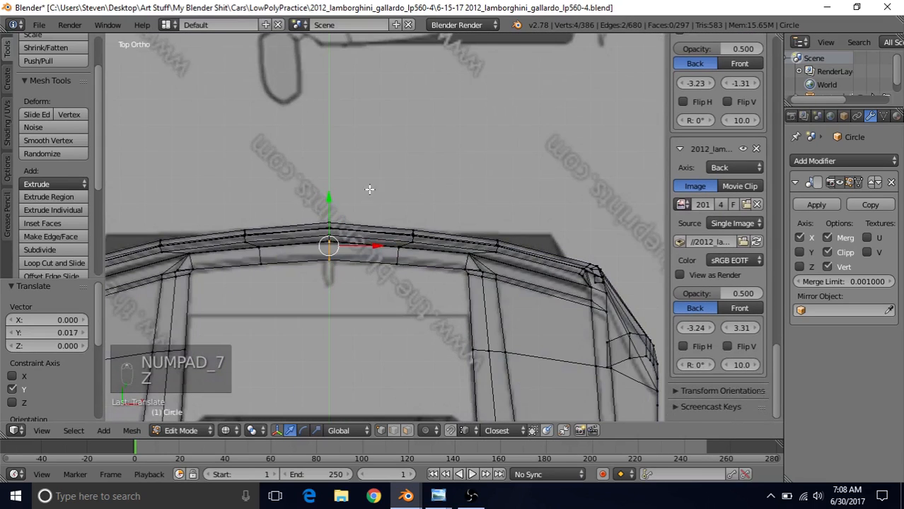
scroll(414, 141, "up", 2)
key("c")
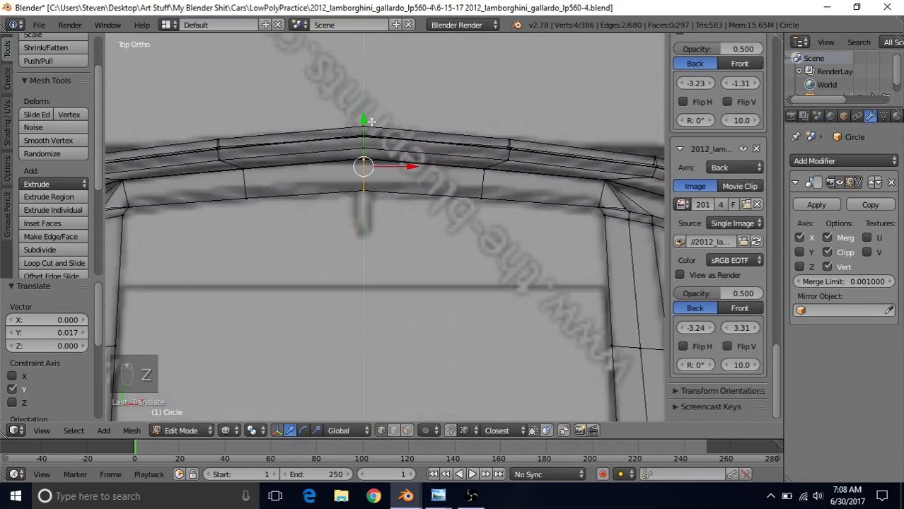
left_click(365, 135)
key("Escape")
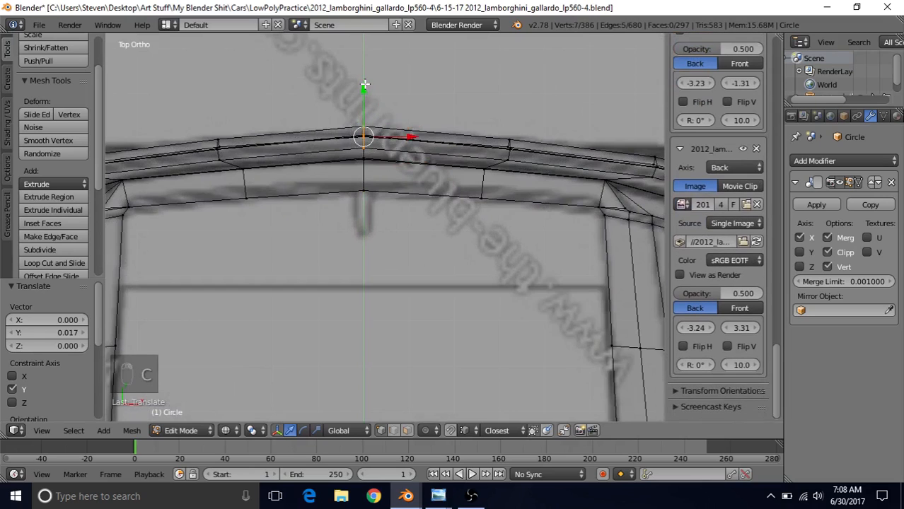
key("g")
key("y")
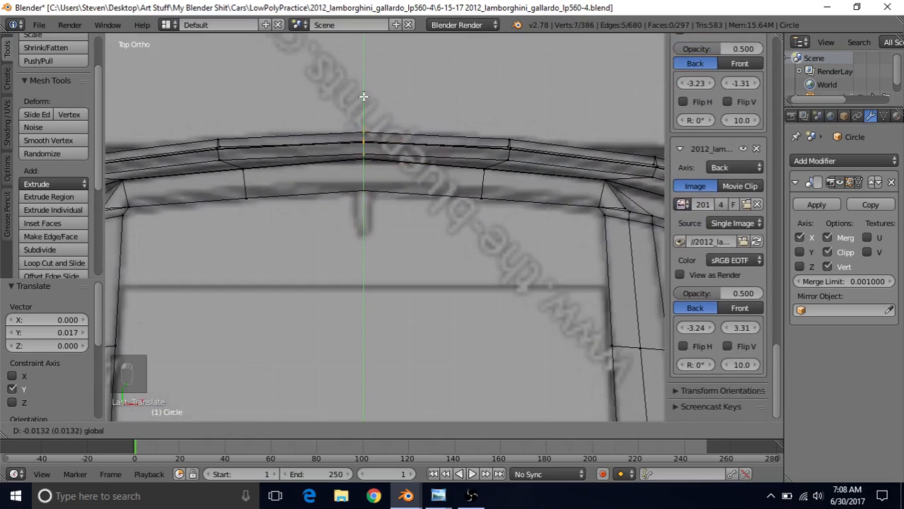
left_click(363, 98)
Step: Move the three centre-line vertices at the upper panel's lower edge about -0.007 in Y
key("c")
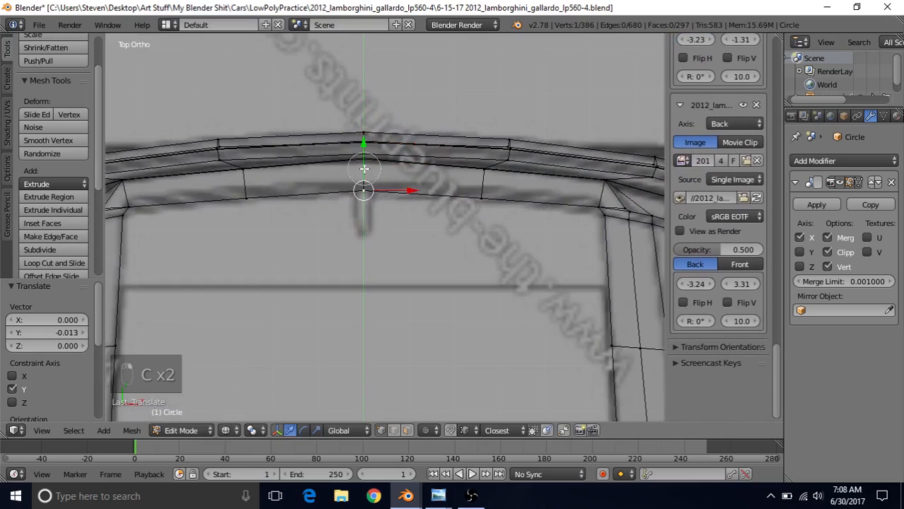
right_click(363, 169)
right_click(363, 169)
key("c")
left_click(365, 171)
right_click(365, 171)
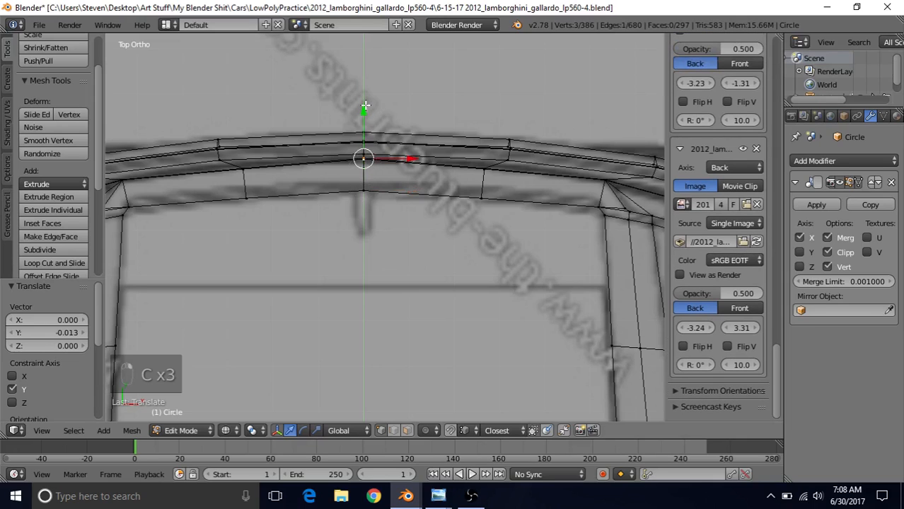
left_click_drag(364, 115, 362, 122)
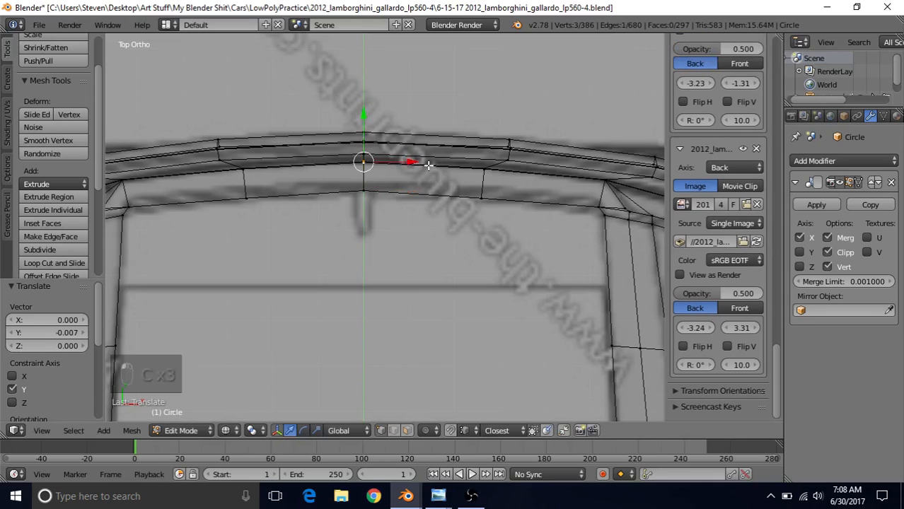
Step: Move the upper panel's edge vertices beside the centre line about 0.004 in Y
middle_click_drag(428, 165, 283, 189, "shift")
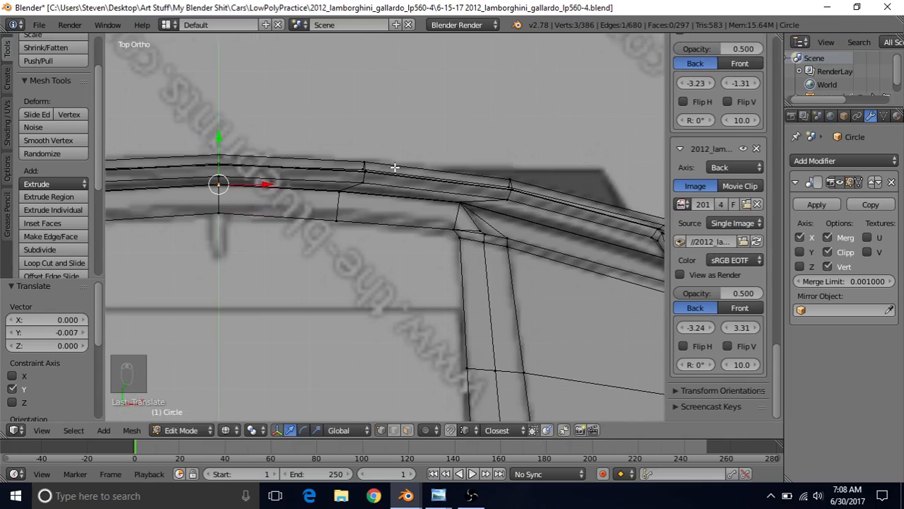
middle_click_drag(394, 167, 369, 166, "shift")
key("a")
key("c")
left_click_drag(311, 189, 313, 208)
right_click(314, 207)
left_click_drag(313, 145, 312, 140)
Step: Move the lower bumper's vertex column nearest the outer corner about -0.001 in Y
middle_click_drag(421, 182, 335, 166, "shift")
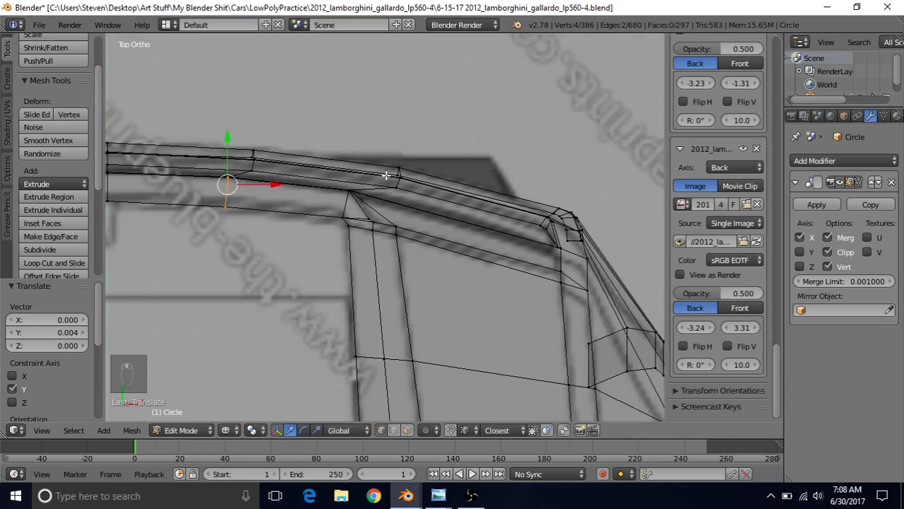
key("a")
key("c")
left_click_drag(405, 165, 400, 180)
right_click(400, 185)
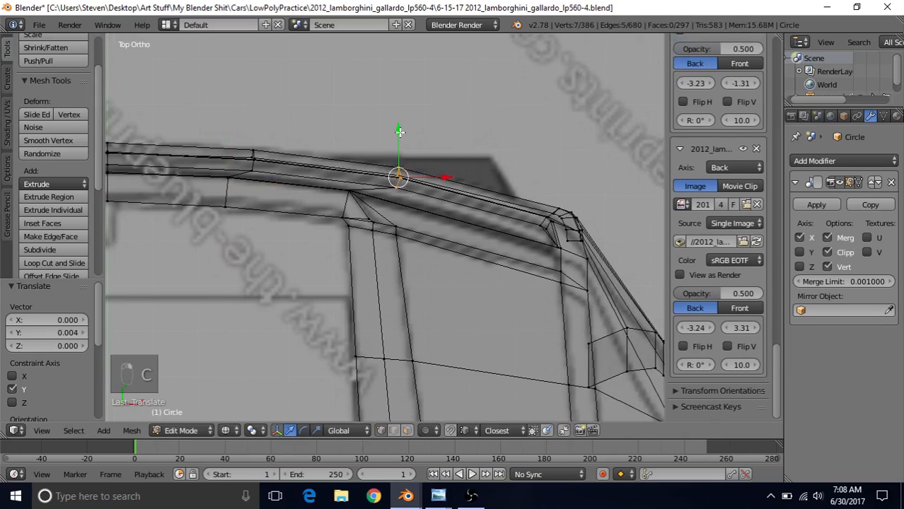
left_click_drag(399, 131, 399, 138)
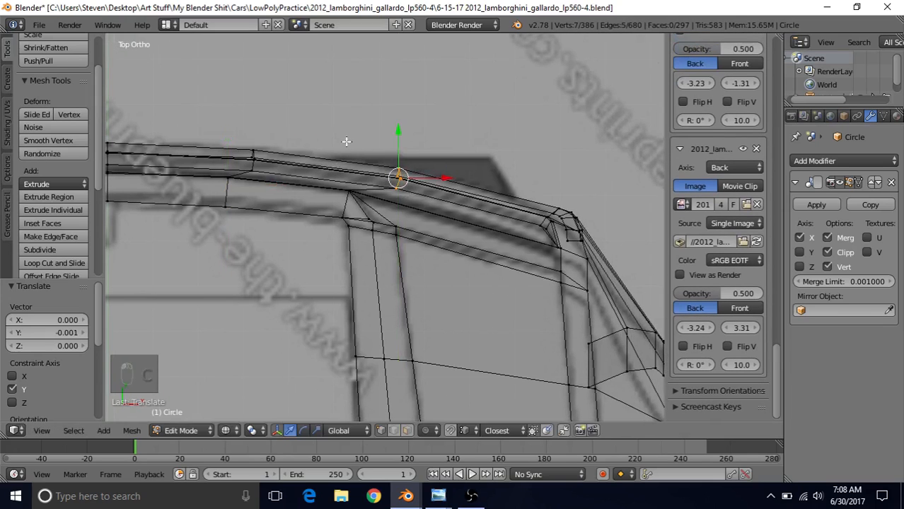
Step: Inspect the shaded rear bumper's curvature in Object Mode from above, the side and behind
middle_click_drag(439, 200, 459, 173, "shift")
scroll(316, 161, "down", 3)
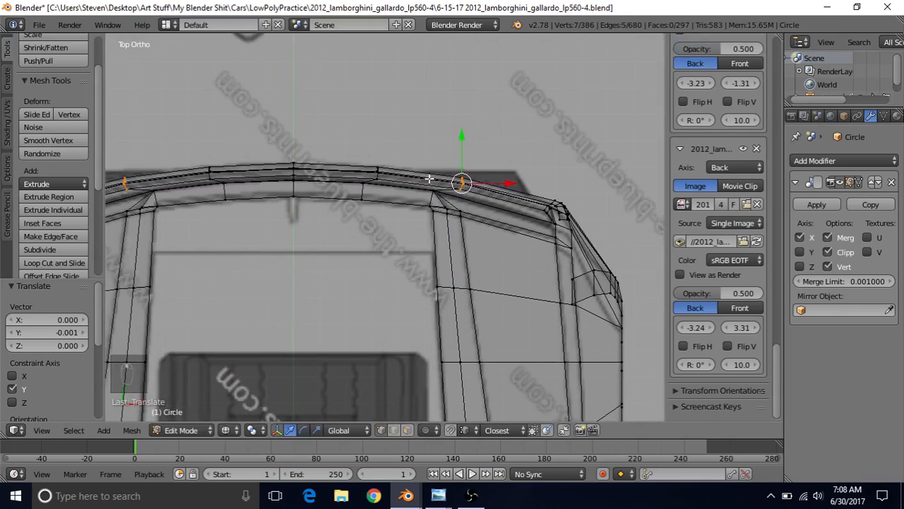
scroll(429, 179, "down", 2)
key("z")
key("Tab")
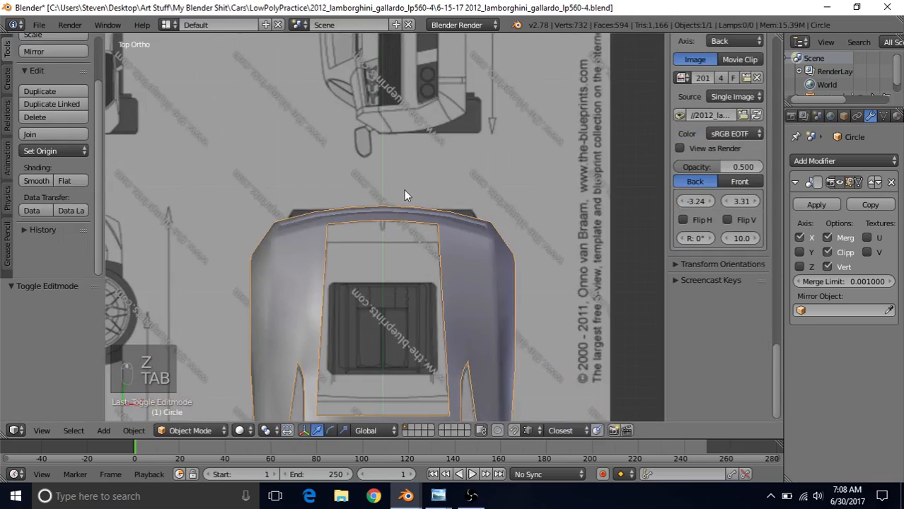
middle_click_drag(404, 190, 379, 297)
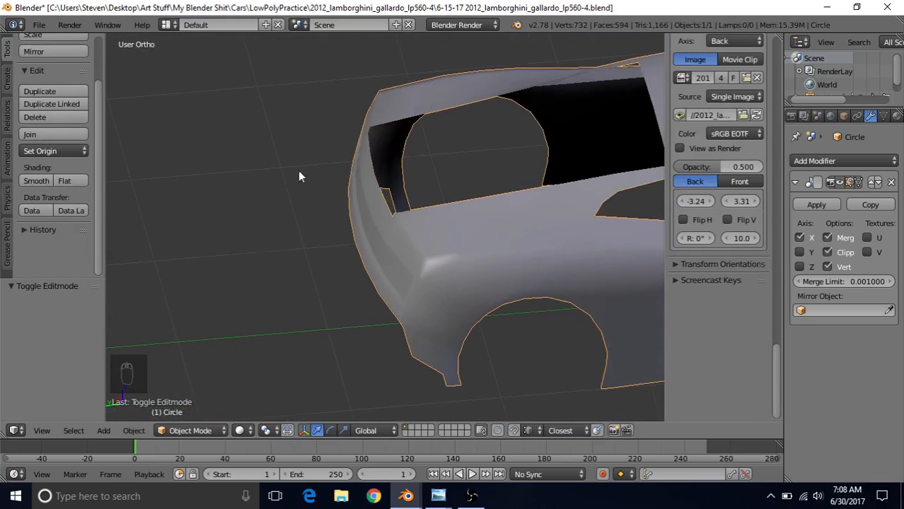
middle_click_drag(298, 176, 429, 265)
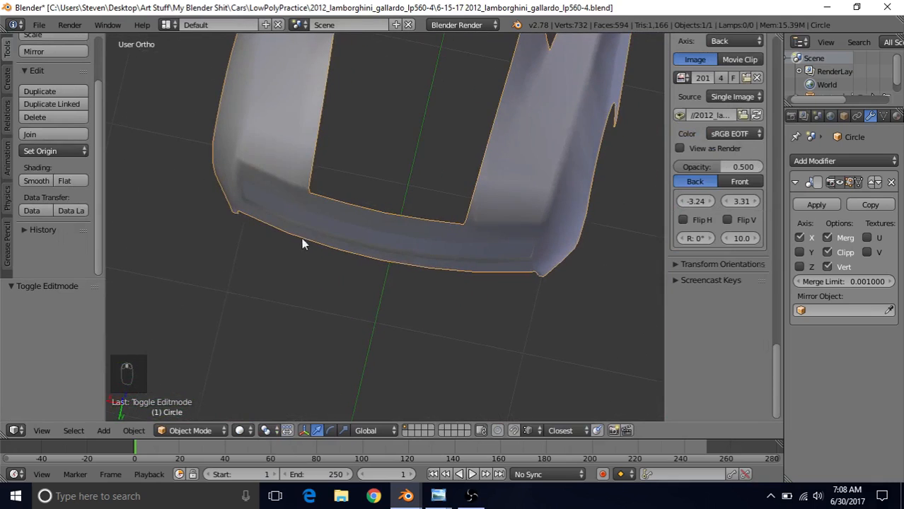
middle_click_drag(302, 241, 399, 205)
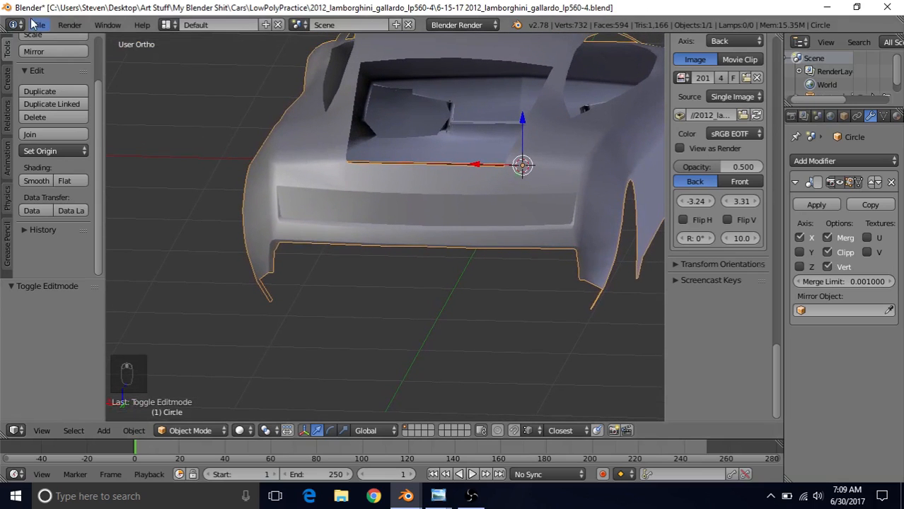
Step: Save the Blender file with the reshaped bumper, and bring the lower rear opening into close view
left_click(33, 24)
left_click(51, 127)
middle_click_drag(365, 226, 394, 138, "shift")
scroll(367, 188, "up", 3)
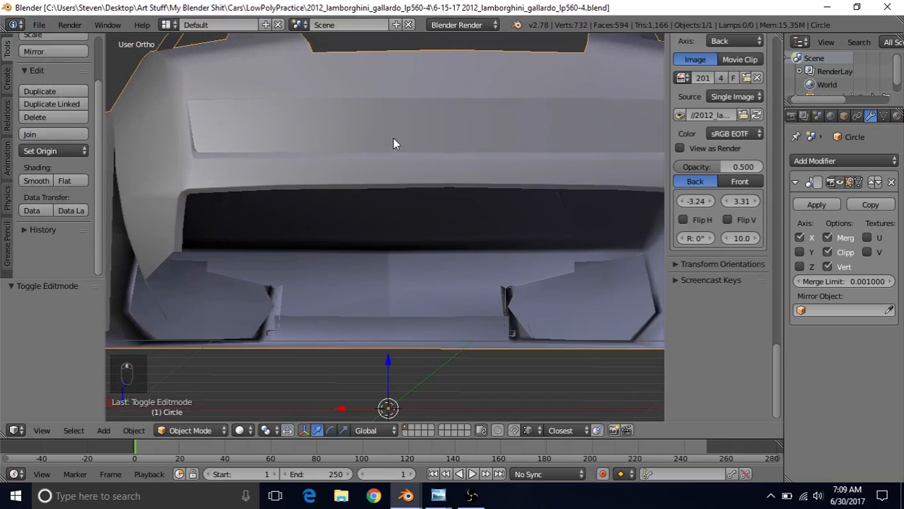
Step: Examine the Gallardo's rear bumper opening and exhaust area in the back1 and back mesh photos in Windows Photo Viewer
left_click(437, 499)
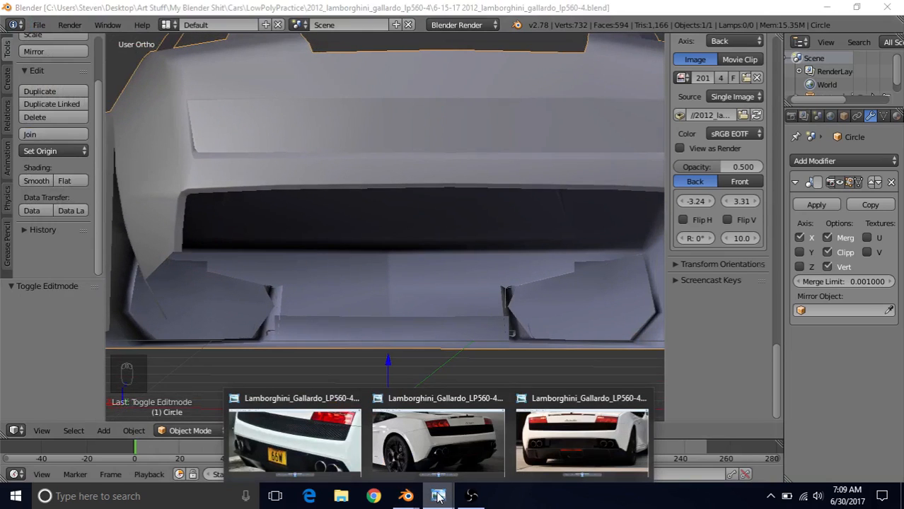
left_click(540, 444)
mouse_move(438, 497)
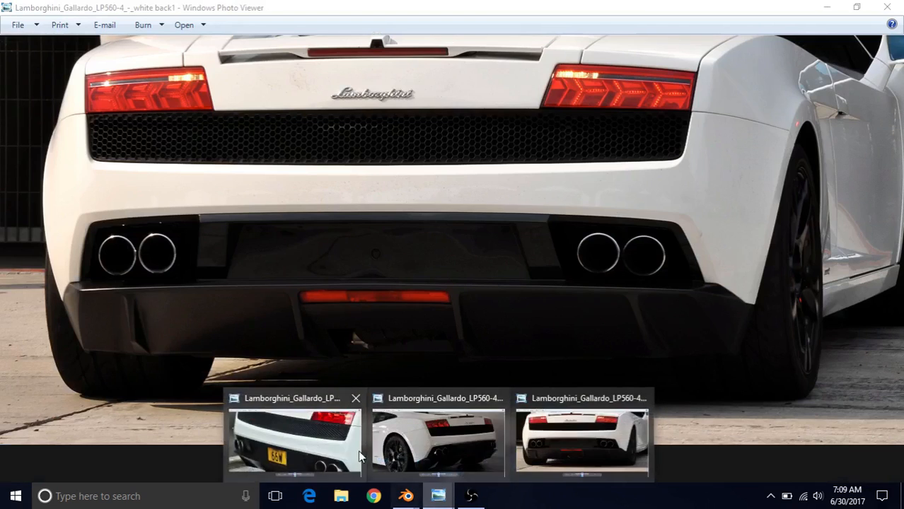
left_click(304, 442)
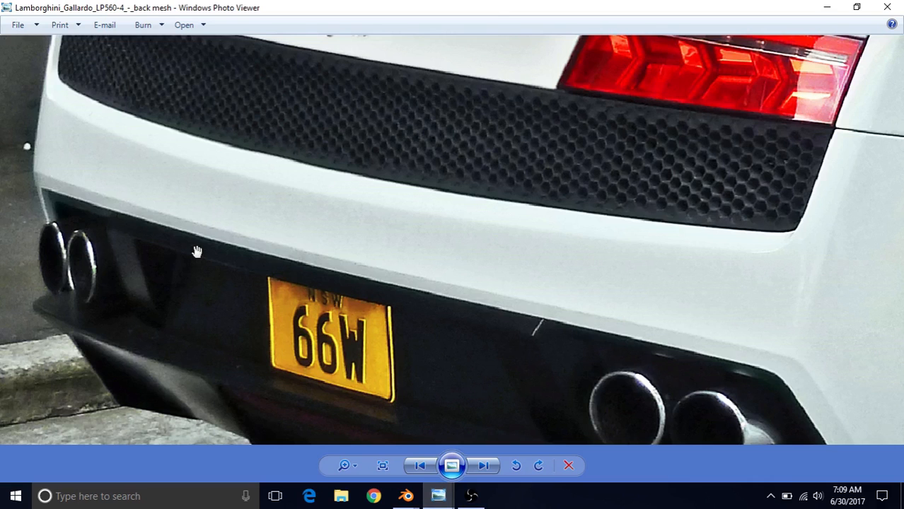
scroll(199, 252, "down", 3)
scroll(283, 221, "up", 2)
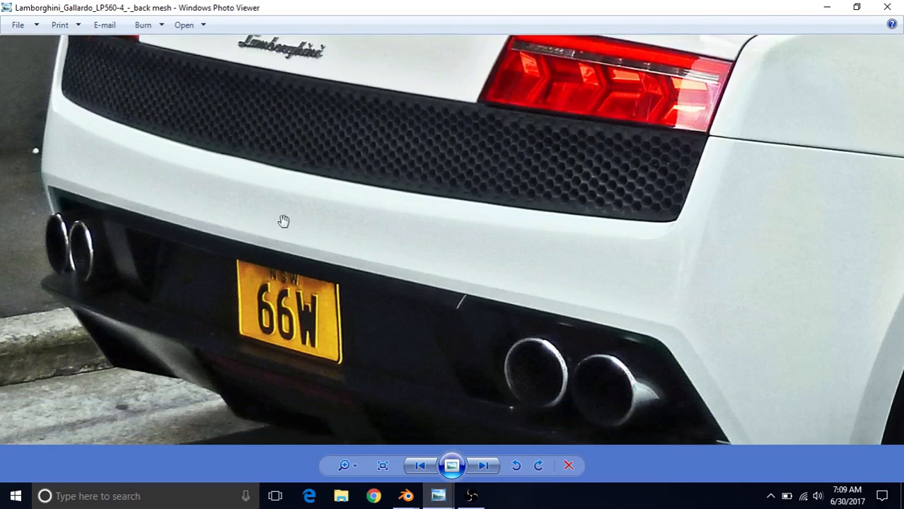
scroll(97, 228, "up", 2)
left_click_drag(151, 210, 193, 212)
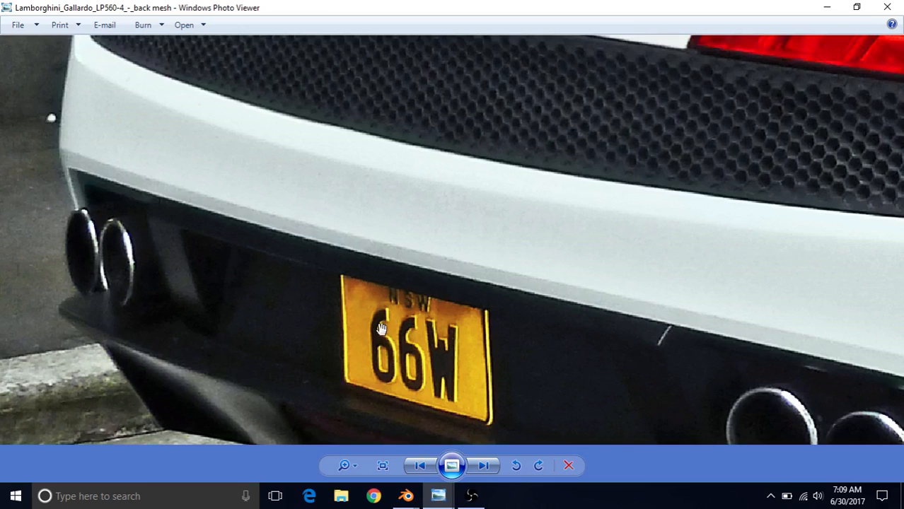
scroll(381, 330, "down", 1)
Step: Switch back to the Blender bumper file and open the mesh in Edit Mode from the back view, framing the lower opening
mouse_move(406, 496)
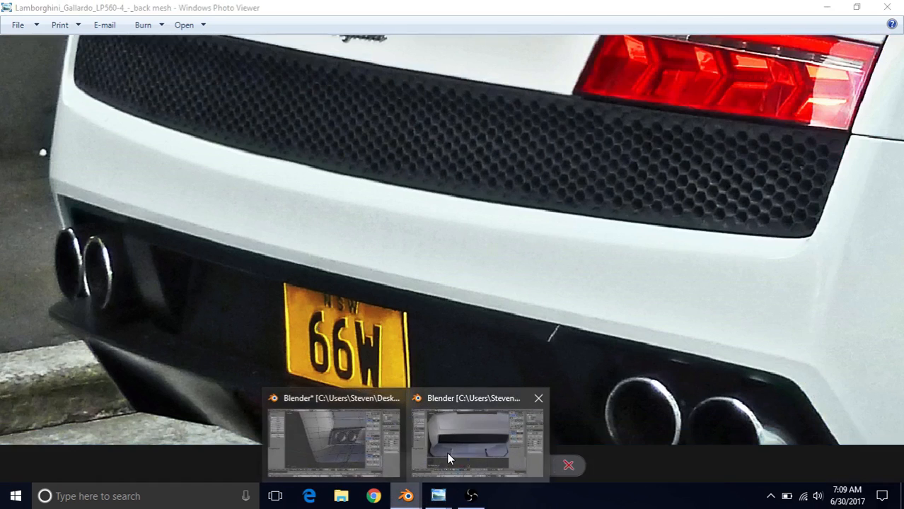
left_click(447, 453)
middle_click_drag(319, 241, 320, 273, "shift")
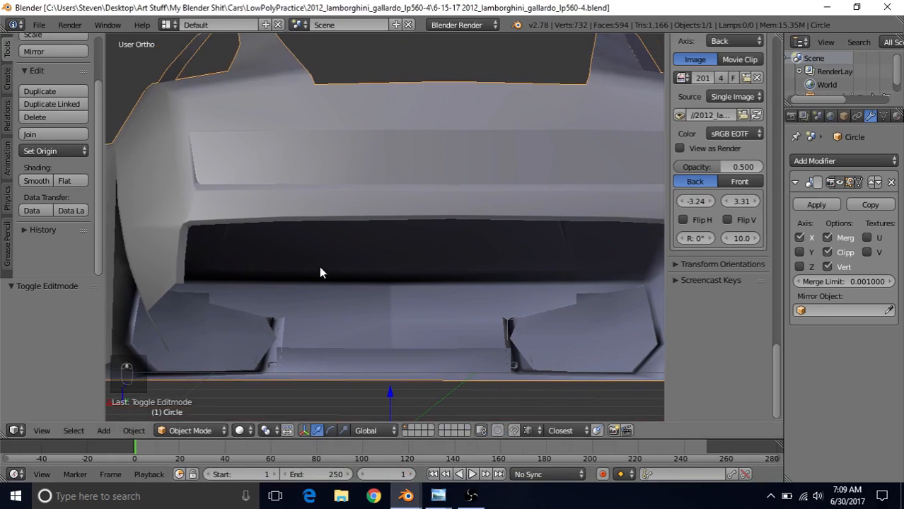
key("ctrl+KP_1")
key("Tab")
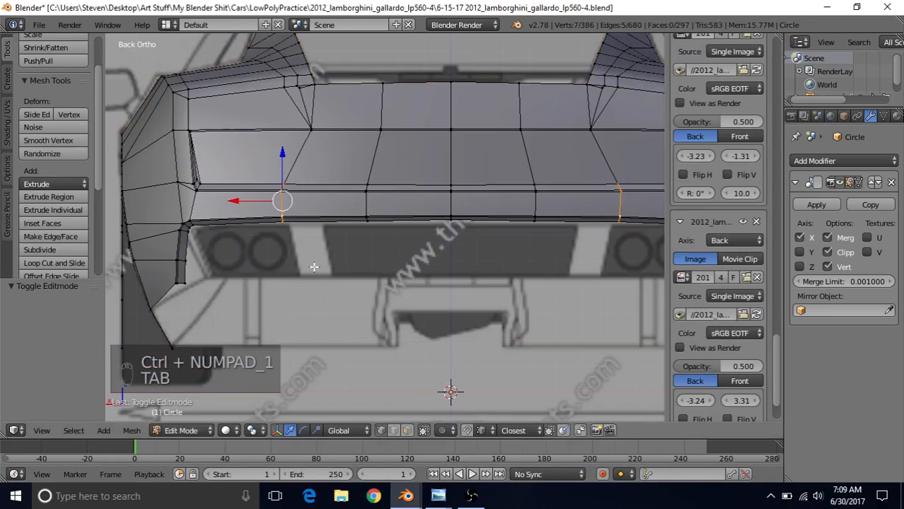
middle_click_drag(281, 269, 417, 236, "shift")
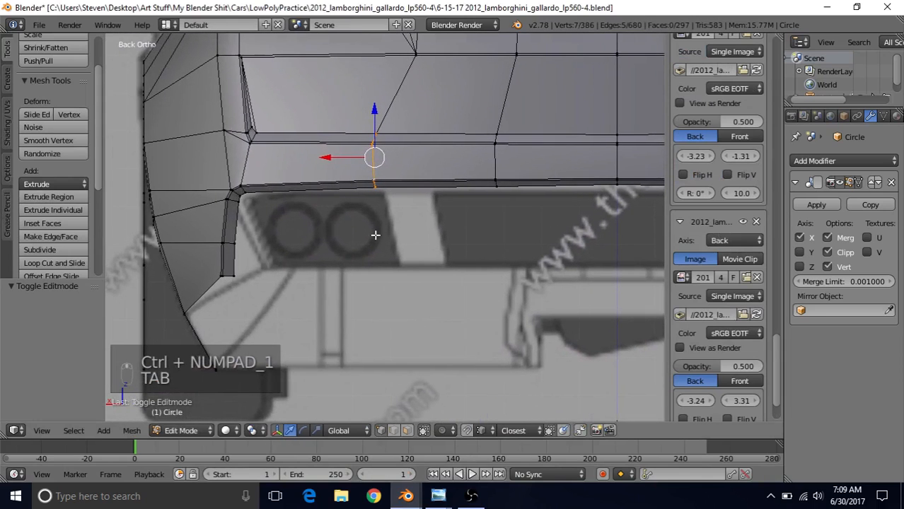
scroll(294, 255, "up", 1)
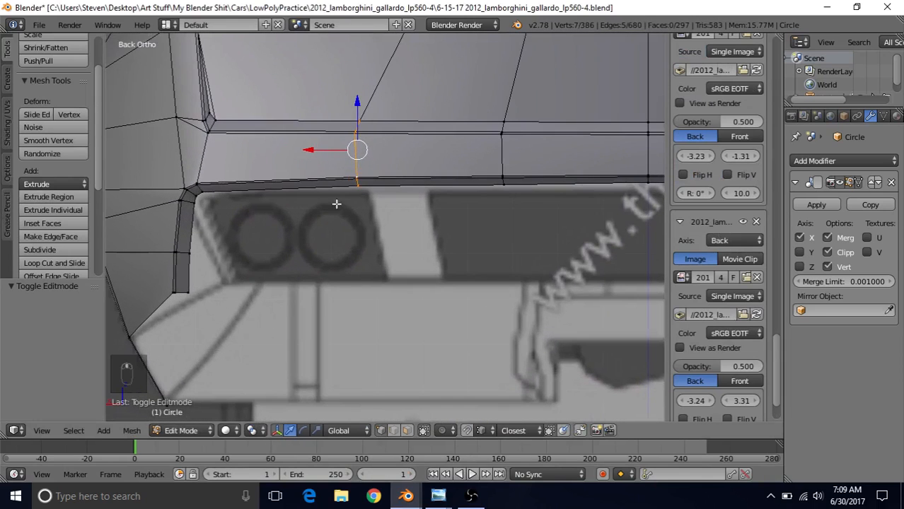
Step: Extrude the lower inner vertex at the opening's side edge and move it -1.104 in X to the centre line
right_click(307, 191, "alt")
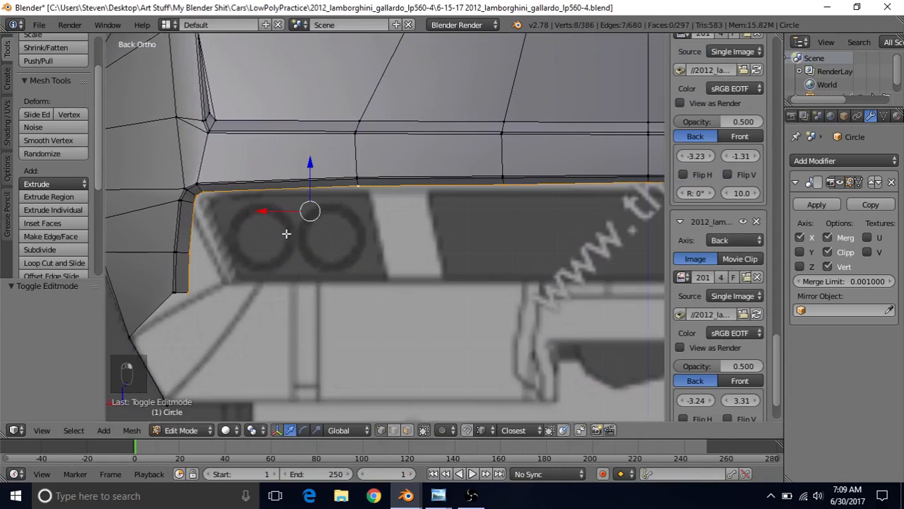
middle_click_drag(336, 289, 273, 262, "shift")
right_click(156, 274)
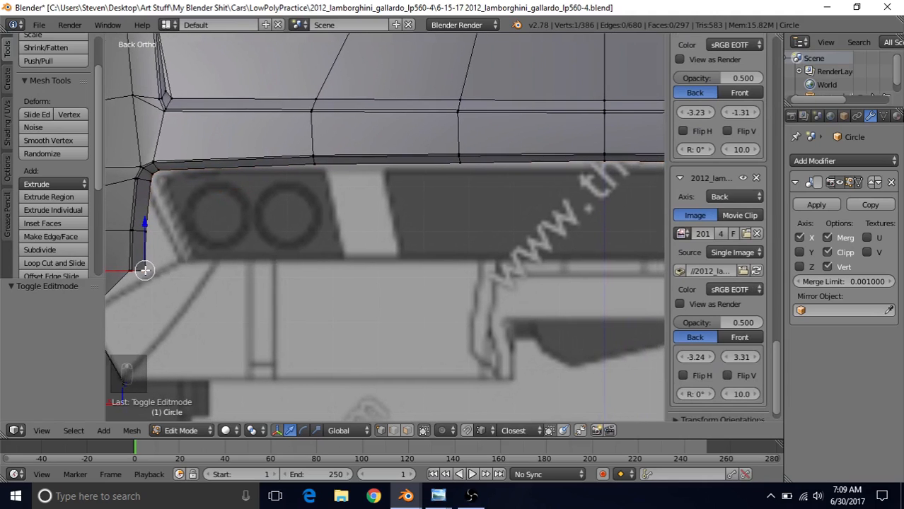
key("e")
scroll(186, 270, "down", 1)
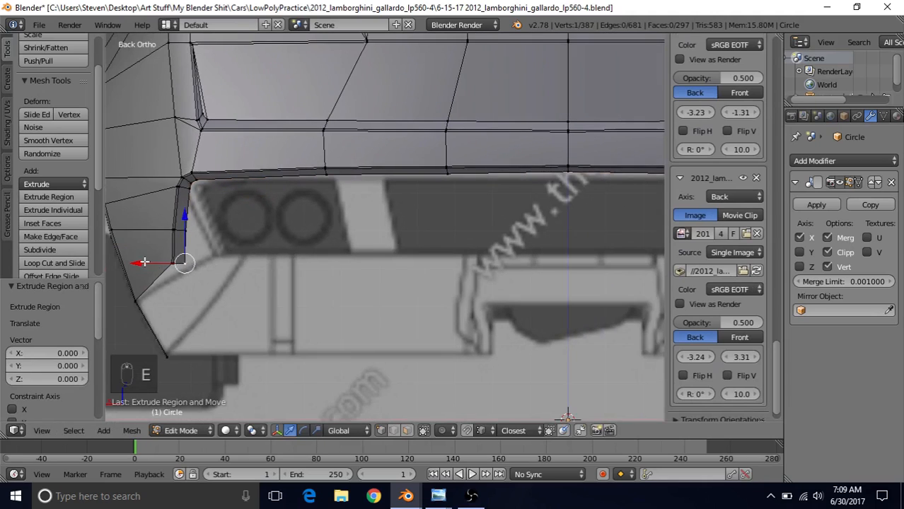
left_click_drag(144, 263, 537, 262)
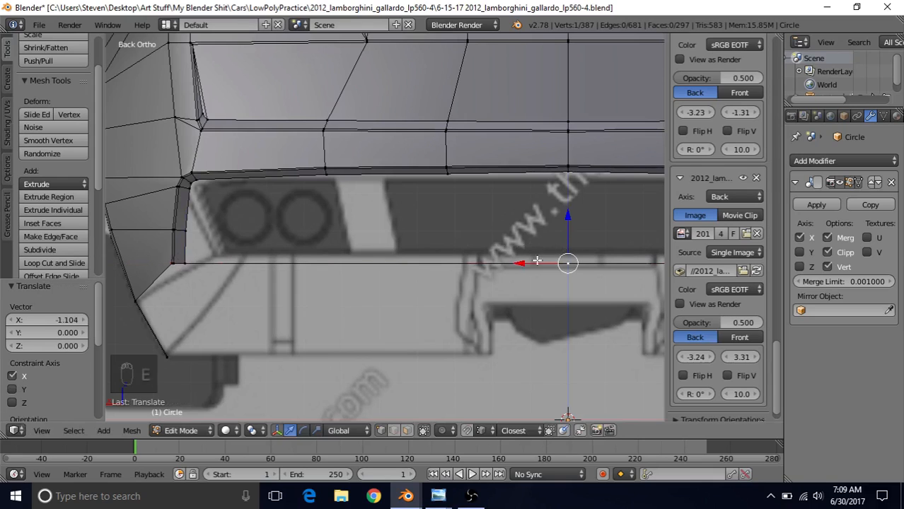
Step: Fill the opening with a face between its inner edge loop and the extruded centre-line vertex
left_click(357, 174, "alt")
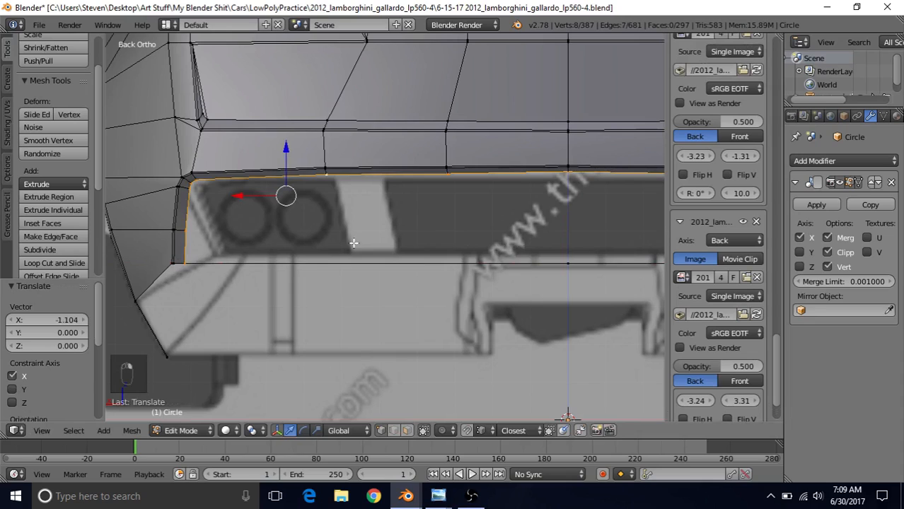
right_click(572, 270, "shift")
key("f")
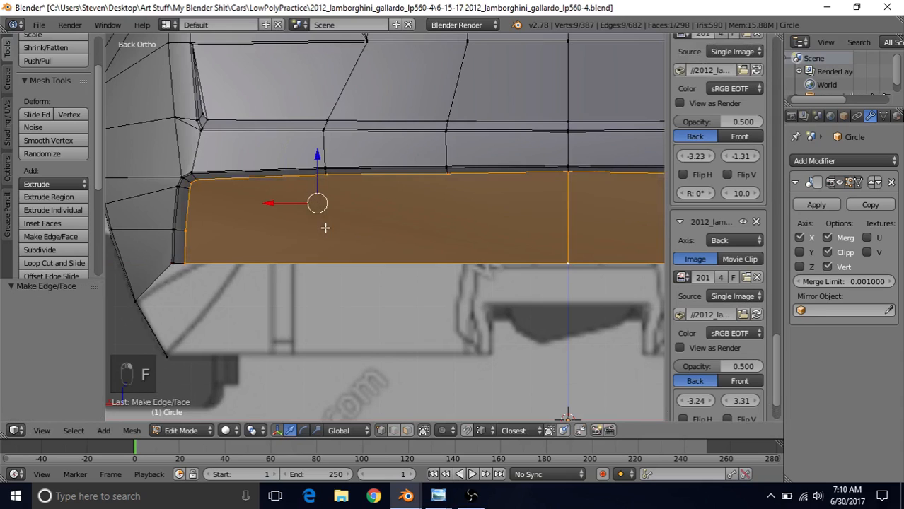
Step: Show the mesh in wireframe and inset the opening's filled face with a thickness of 0.0040
scroll(363, 221, "up", 1)
key("z")
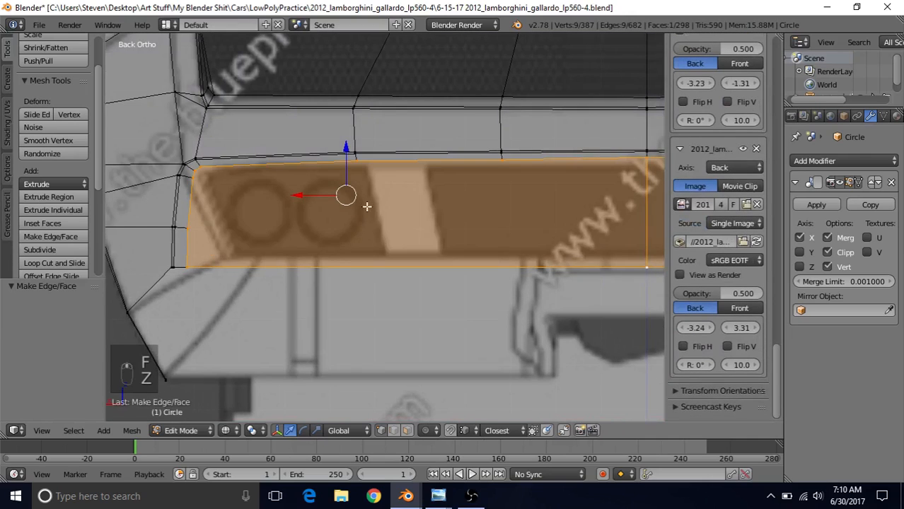
middle_click_drag(344, 232, 333, 228, "shift")
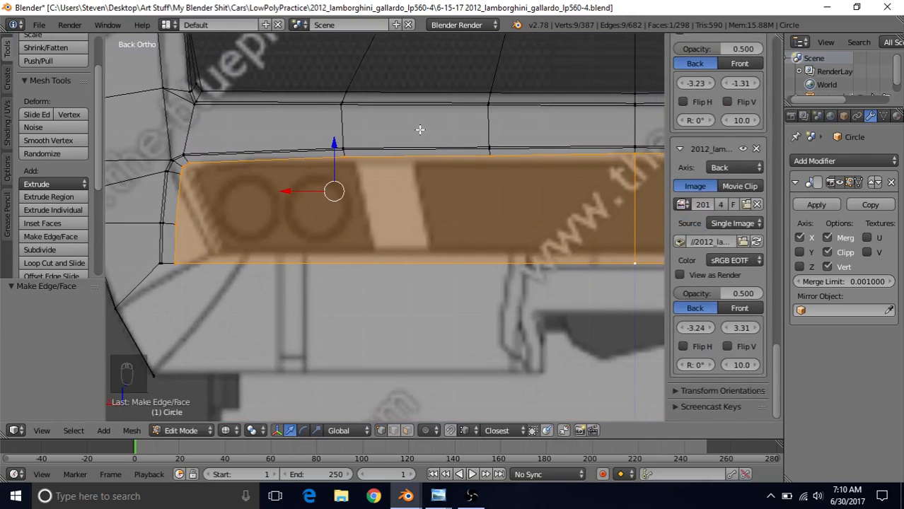
key("i")
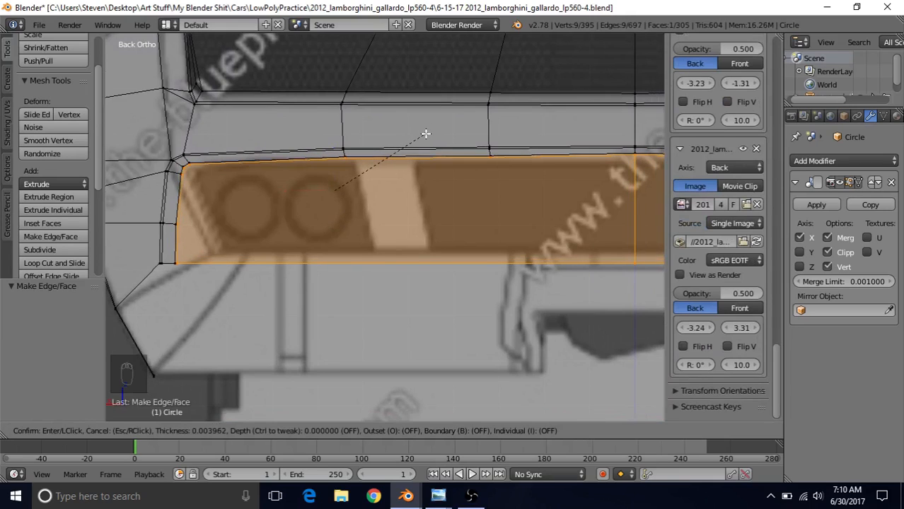
left_click(426, 134)
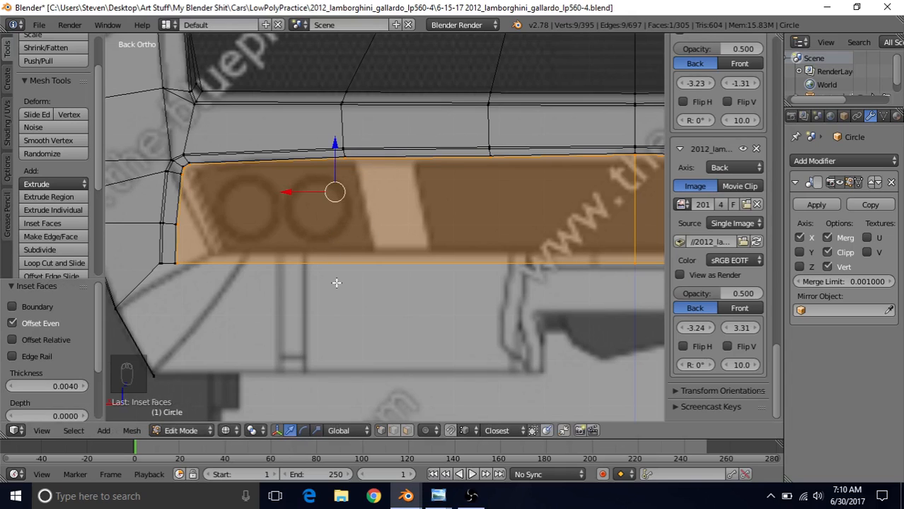
Step: Delete the bottom centre-line vertex to remove the inner fill face, keeping the inset rim around the opening
right_click(615, 283)
key("Delete")
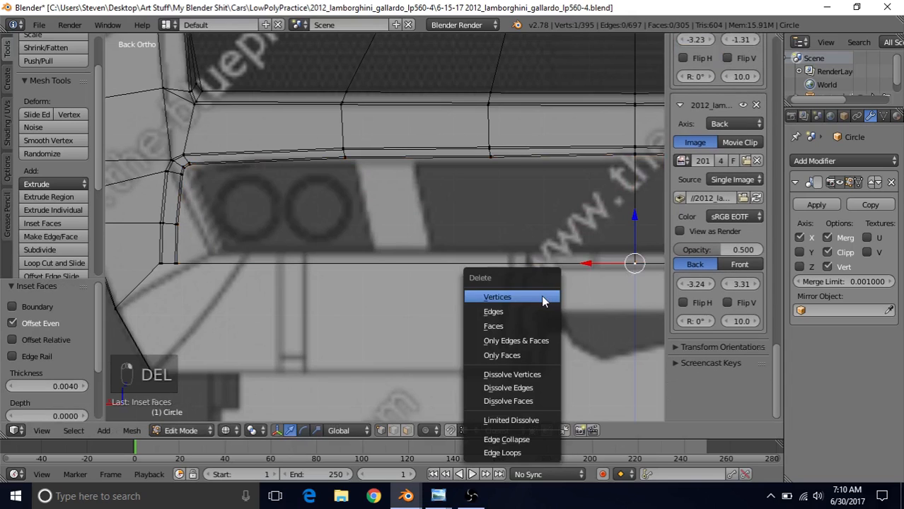
left_click(541, 297)
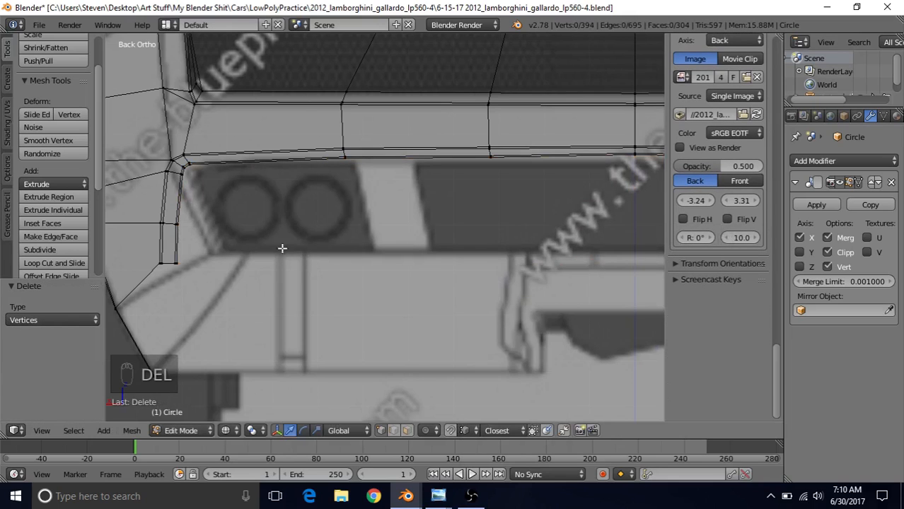
middle_click_drag(285, 236, 338, 234, "shift")
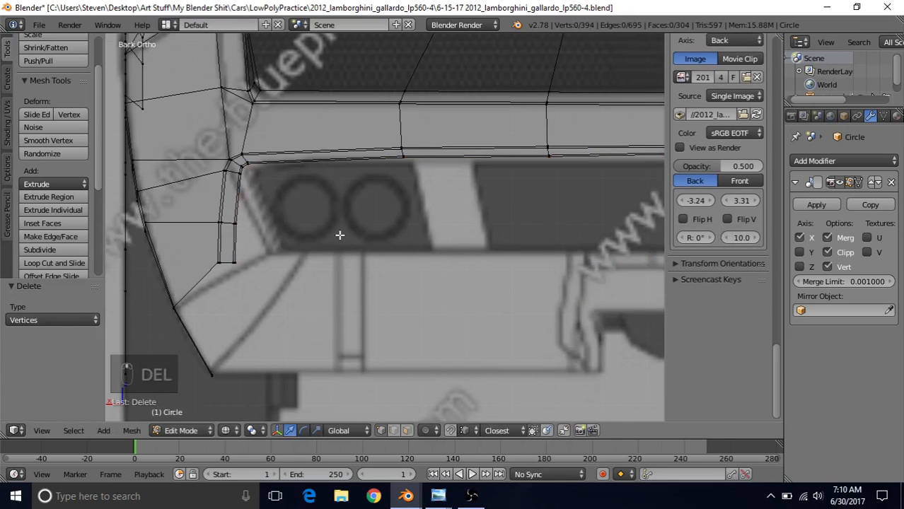
Step: Extrude the edge loop bordering the rear bumper opening and move it -0.010 along Y to form an inner lip
right_click(265, 162, "alt")
key("z")
middle_click_drag(309, 208, 227, 215)
key("e")
right_click(299, 157)
middle_click_drag(299, 173, 266, 183)
left_click_drag(330, 159, 339, 157)
Step: Switch to Windows Photo Viewer, compare the rear reference photos around the exhaust opening, and return to Blender
mouse_move(438, 496)
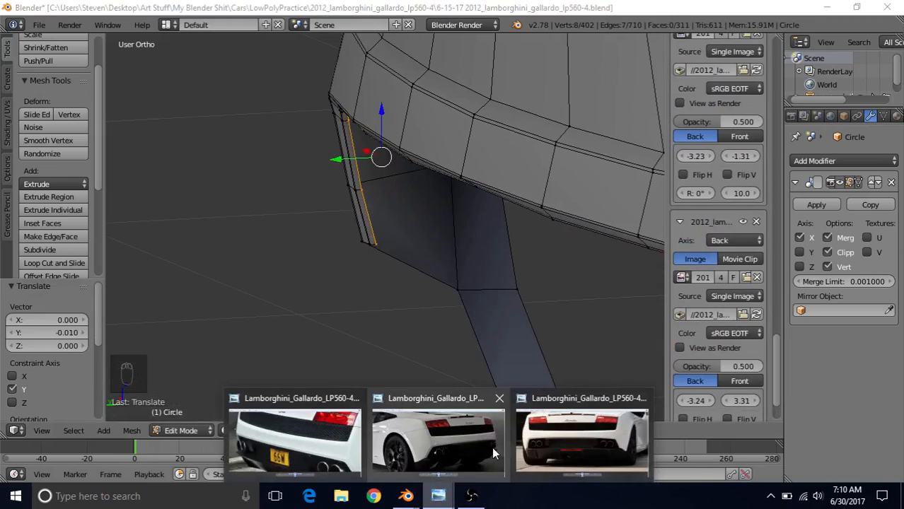
left_click(533, 445)
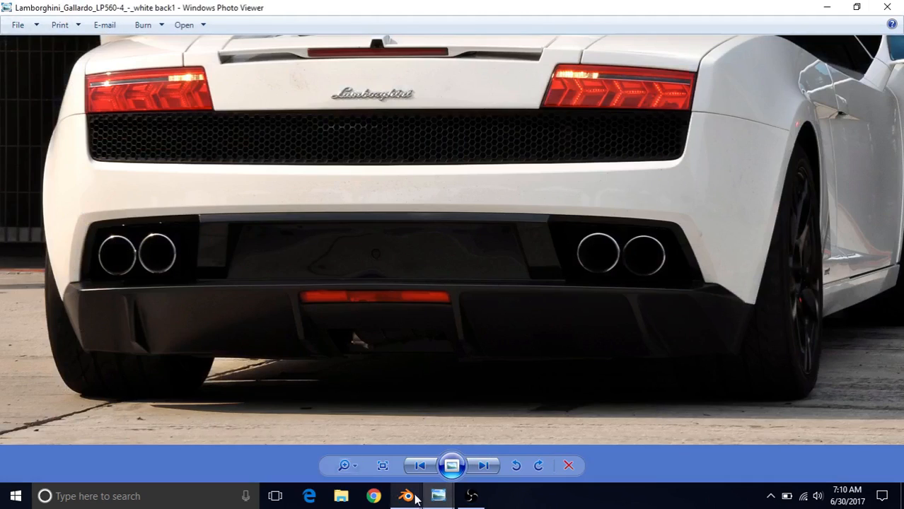
left_click(296, 392)
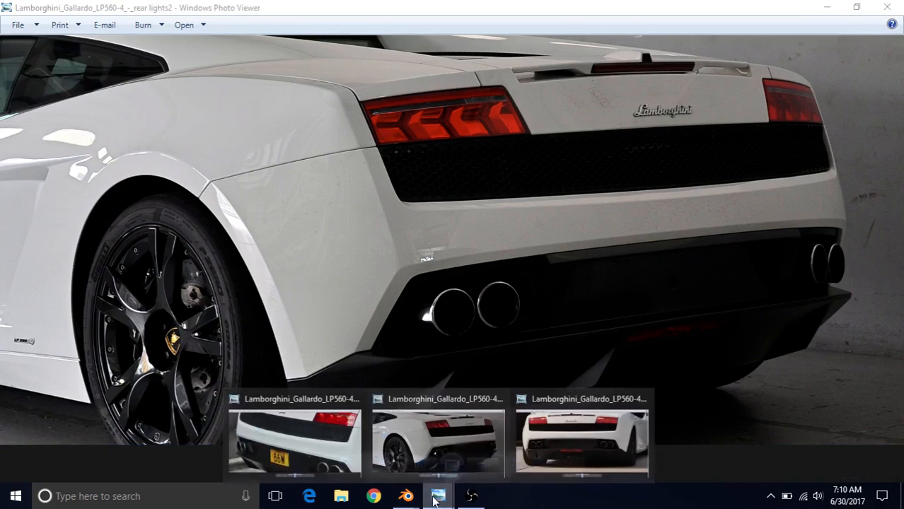
left_click(580, 433)
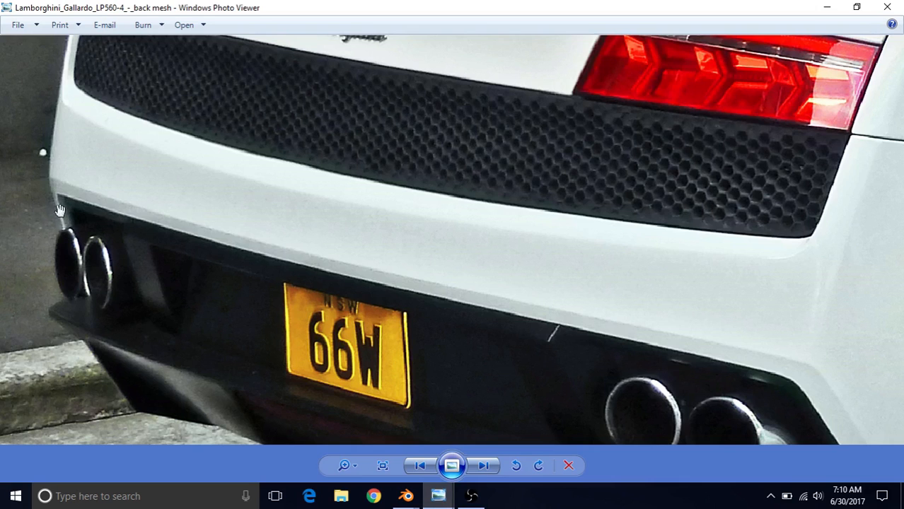
mouse_move(406, 496)
left_click(457, 440)
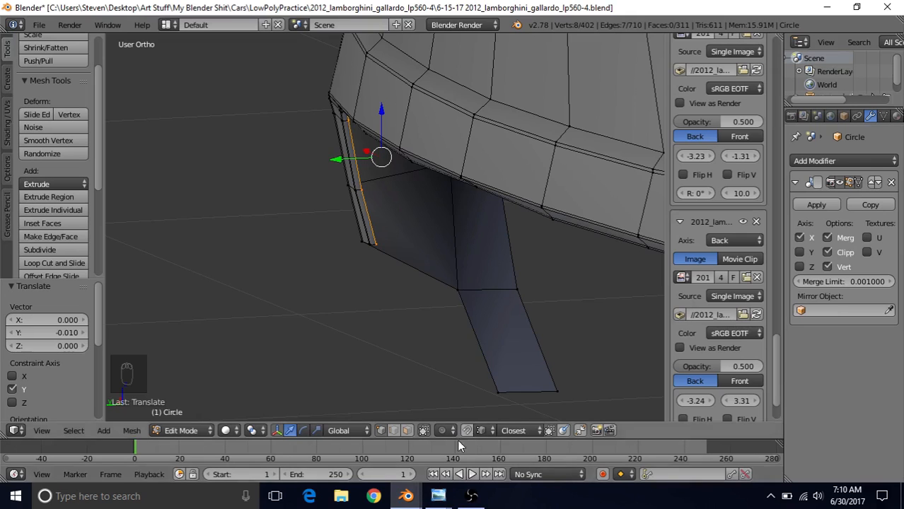
Step: Leave Edit Mode and inspect the bumper opening's new lip from several angles in the shaded model
middle_click_drag(369, 300, 430, 114)
key("Tab")
scroll(432, 198, "down", 6)
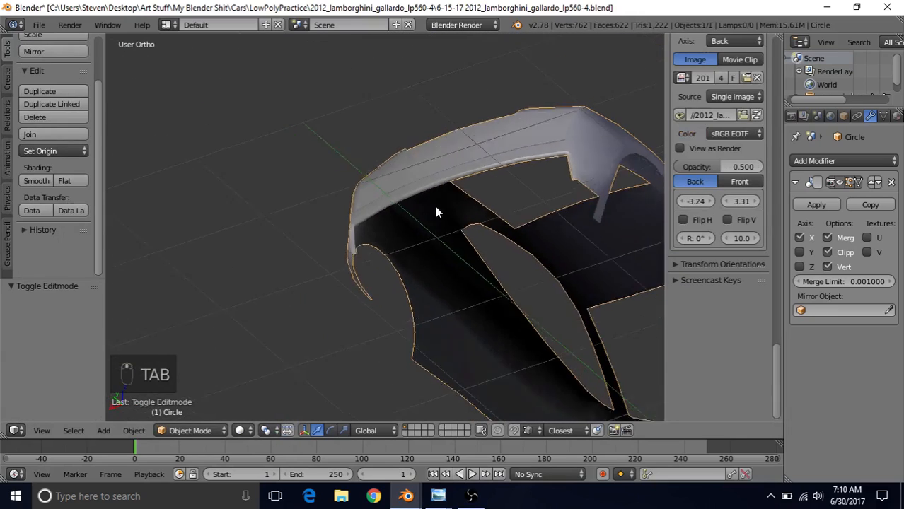
mouse_move(495, 251)
middle_mouse_down()
mouse_move(491, 259)
mouse_move(433, 257)
mouse_move(468, 271)
mouse_move(499, 267)
middle_mouse_up()
scroll(421, 249, "up", 10)
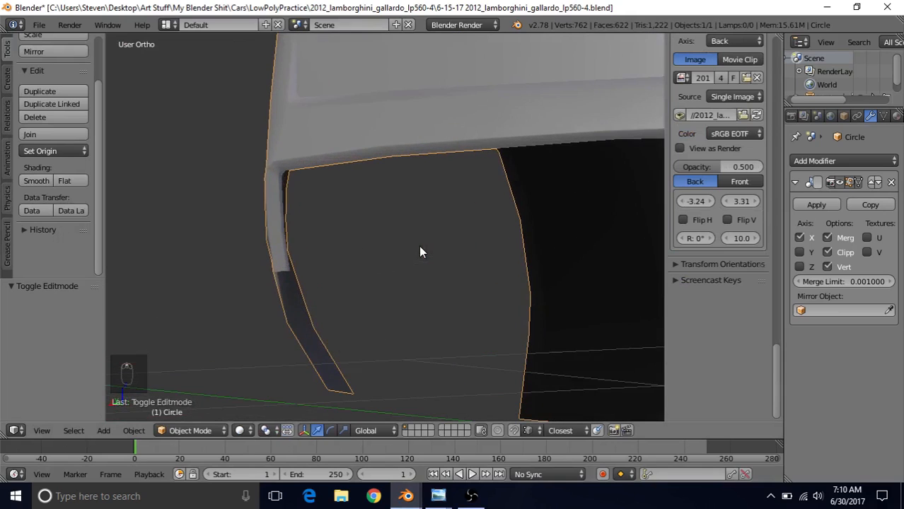
scroll(373, 248, "down", 2)
middle_click_drag(372, 248, 361, 231)
Step: Study the exhaust openings, dark centre panel and diffuser up close in the white back1 reference photo, and return to Blender
mouse_move(438, 496)
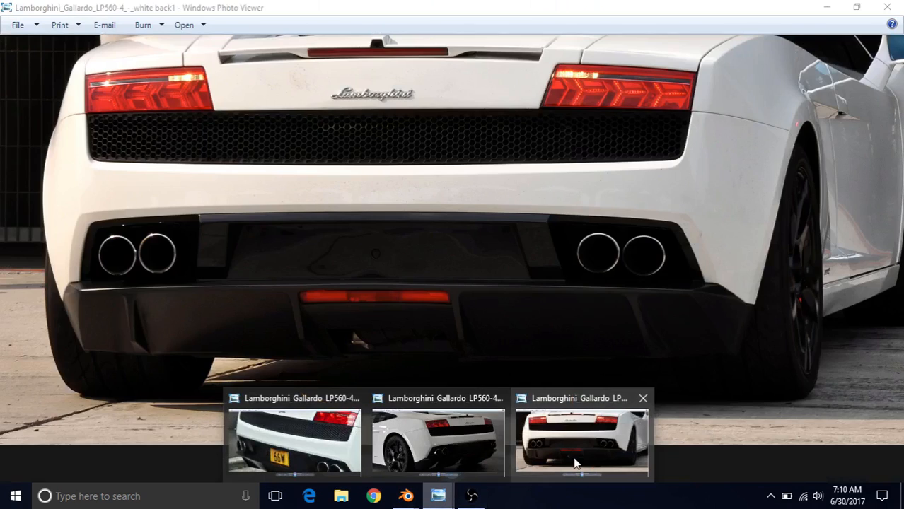
left_click(575, 464)
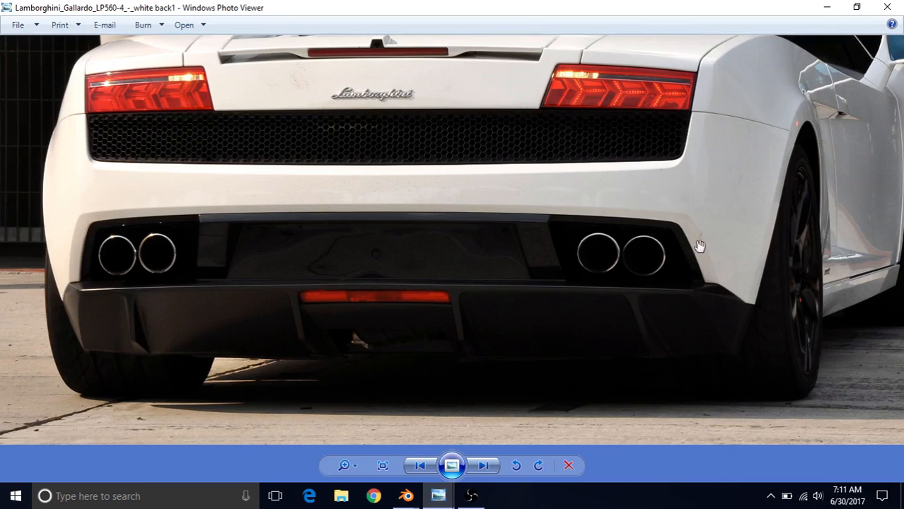
scroll(700, 246, "up", 3)
left_click_drag(521, 244, 425, 223)
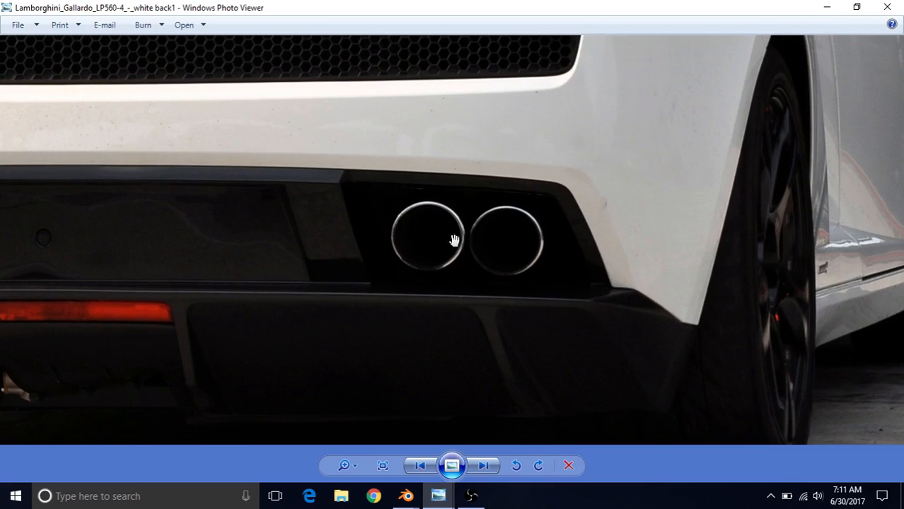
left_click_drag(322, 205, 606, 249)
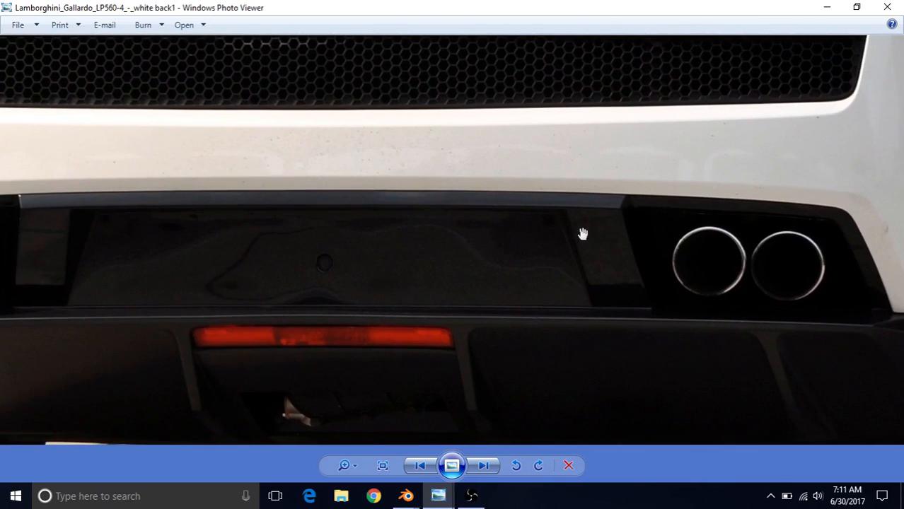
mouse_move(604, 281)
left_mouse_down()
mouse_move(736, 256)
mouse_move(597, 290)
left_mouse_up()
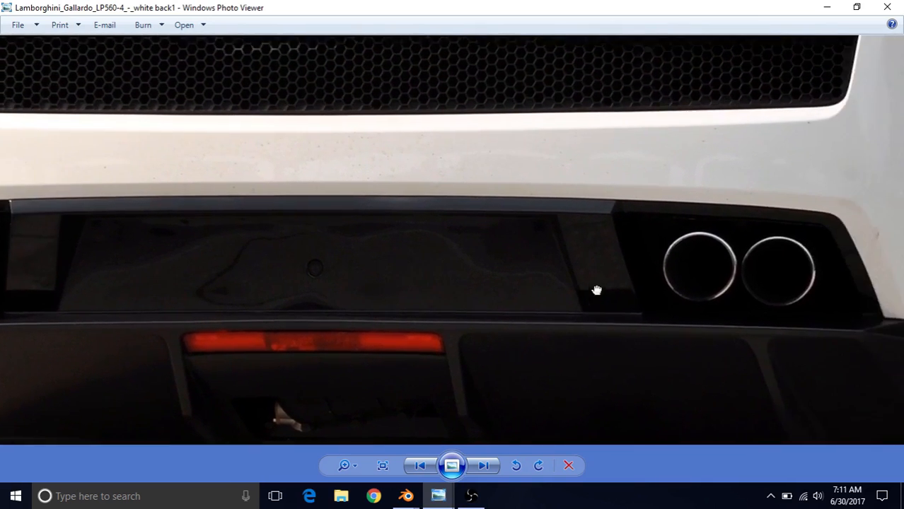
scroll(570, 286, "down", 2)
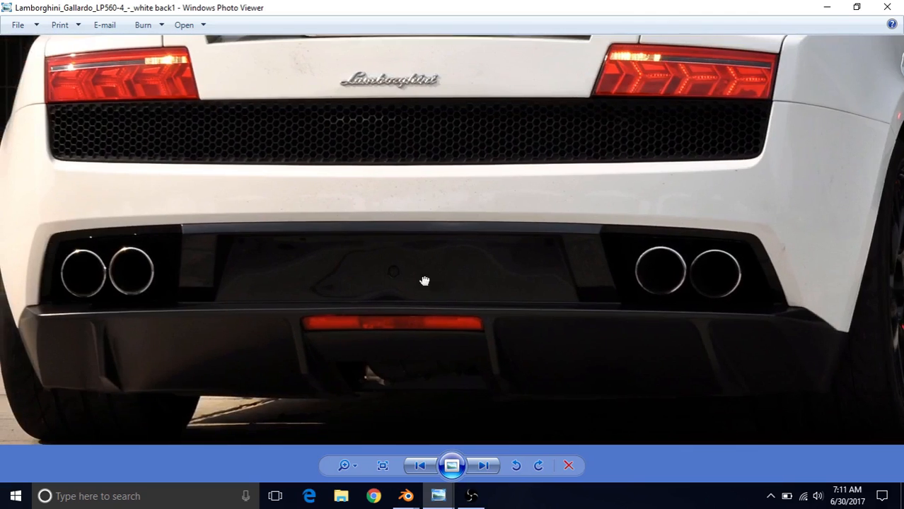
left_click_drag(545, 251, 567, 248)
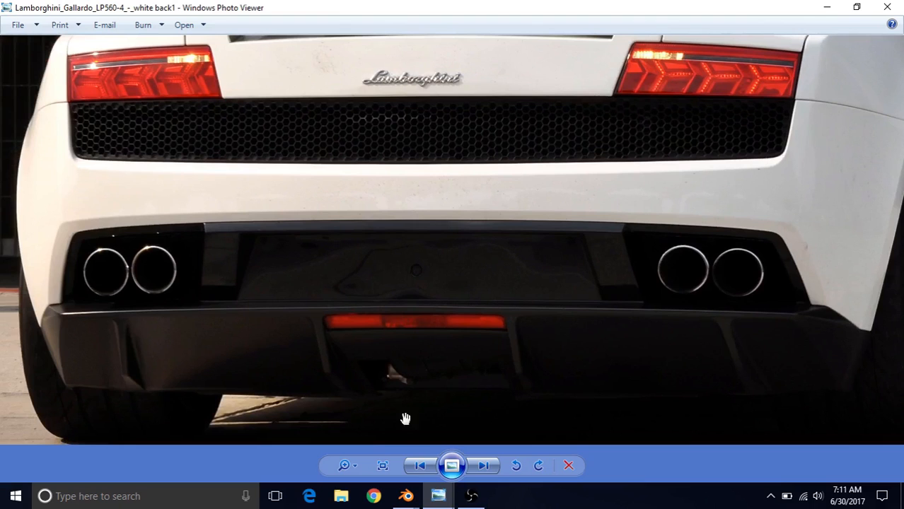
left_click(407, 496)
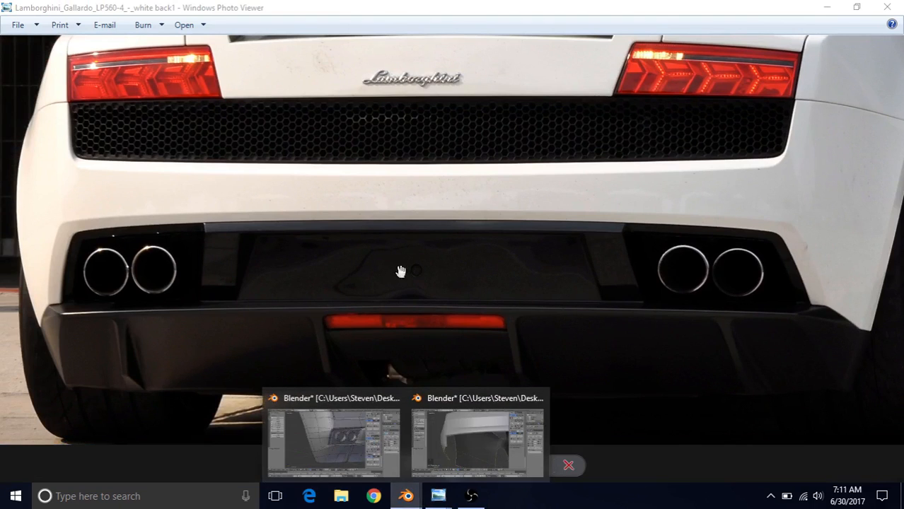
left_click(314, 241)
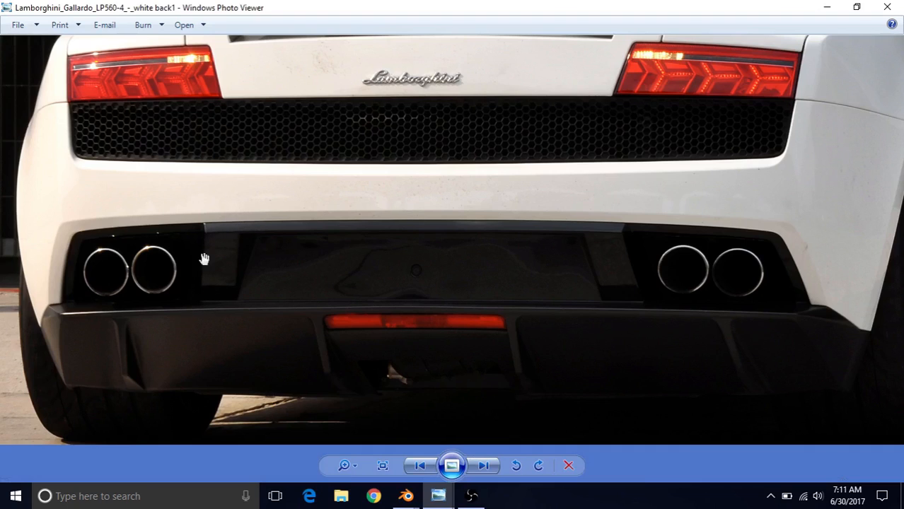
left_click(406, 496)
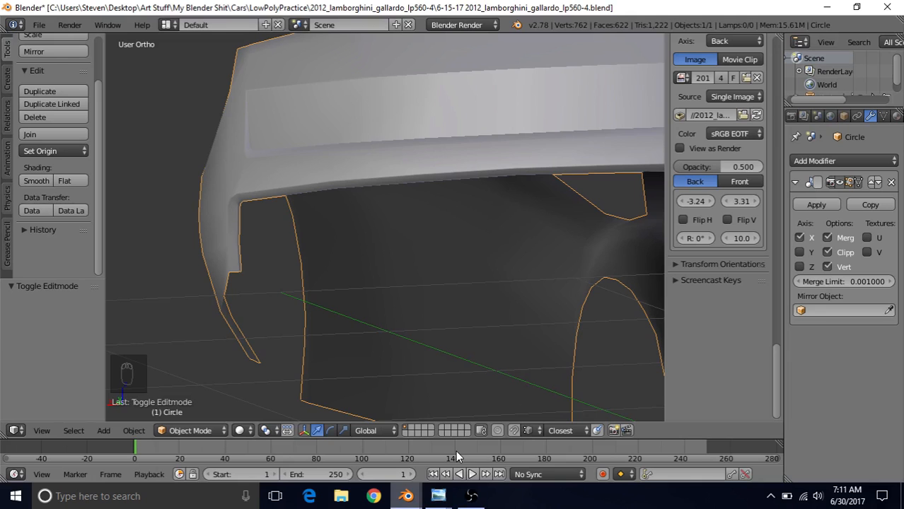
Step: Show the car from the back in wireframe over the blueprint and resume editing its mesh
key("ctrl+KP_1")
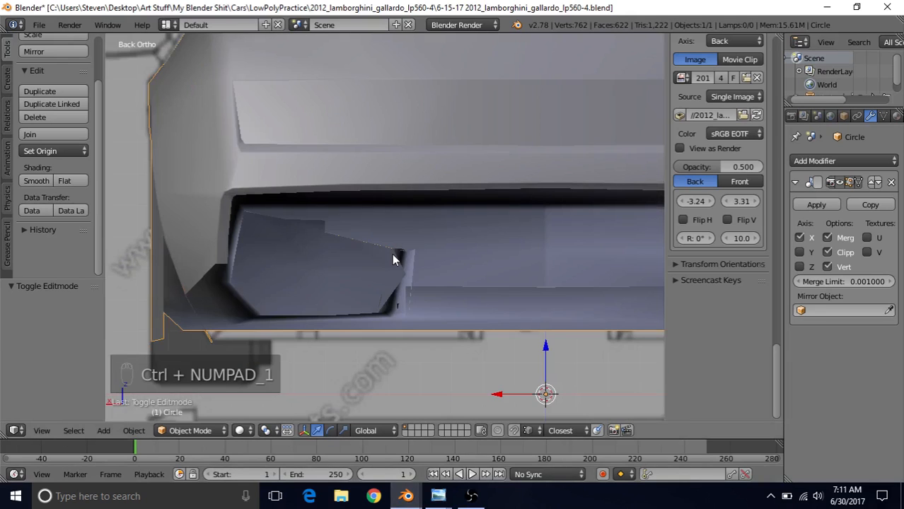
key("z")
key("Tab")
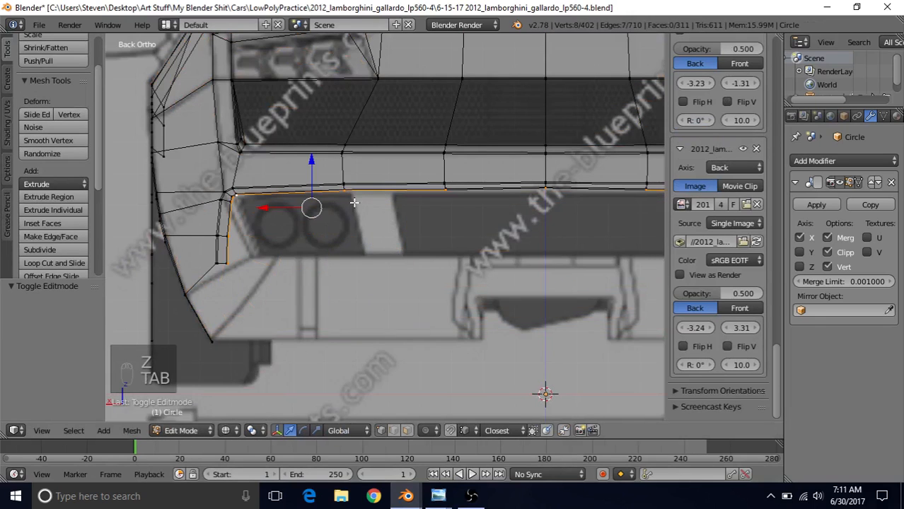
scroll(353, 203, "up", 2)
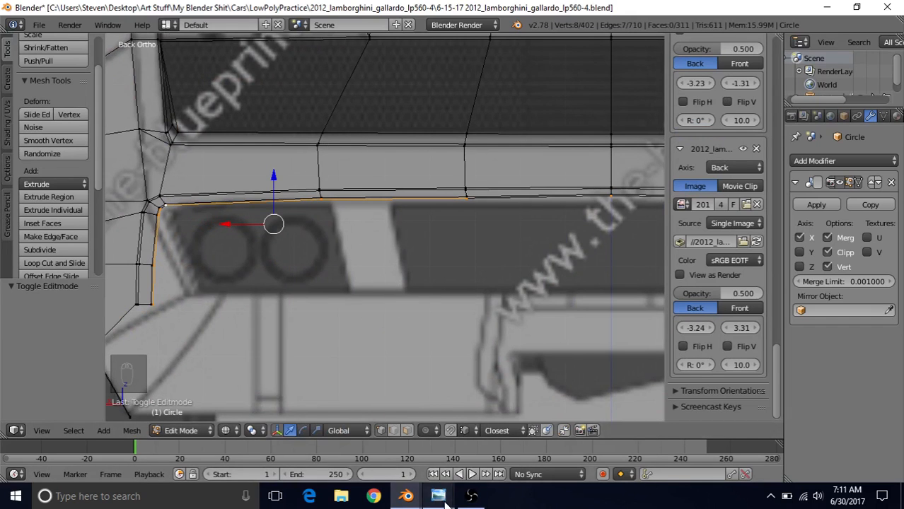
Step: Recheck the panel divisions beside the exhausts in the white back1 reference photo and return to the bumper mesh
mouse_move(439, 496)
left_click(554, 445)
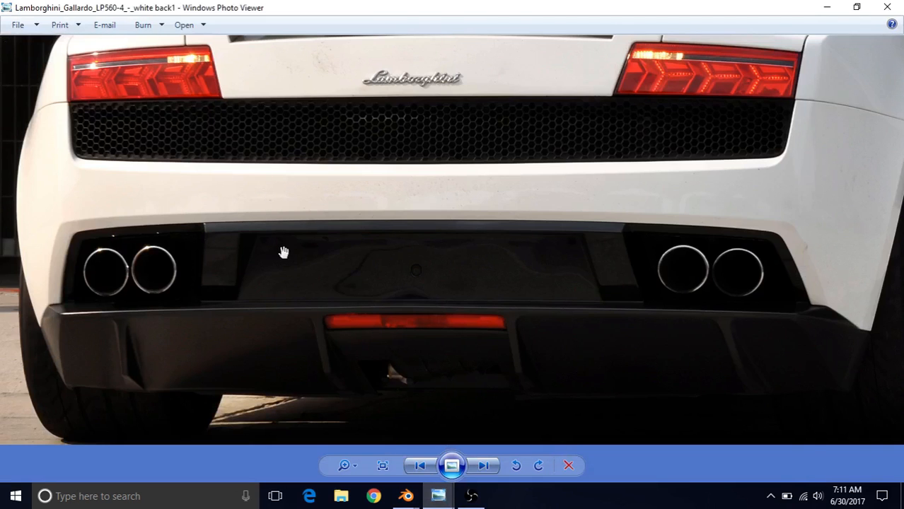
left_click(406, 495)
left_click(470, 440)
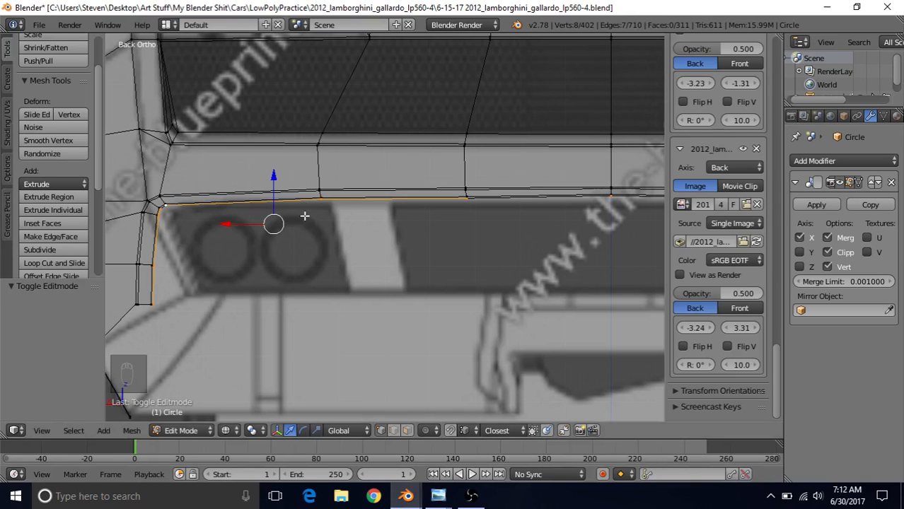
Step: Select the stacked vertices on the bumper's lower rim near the blueprint's light strip and edge-slide them by a factor of 0.053 toward it
middle_click_drag(443, 286, 403, 315, "shift")
right_click(285, 227)
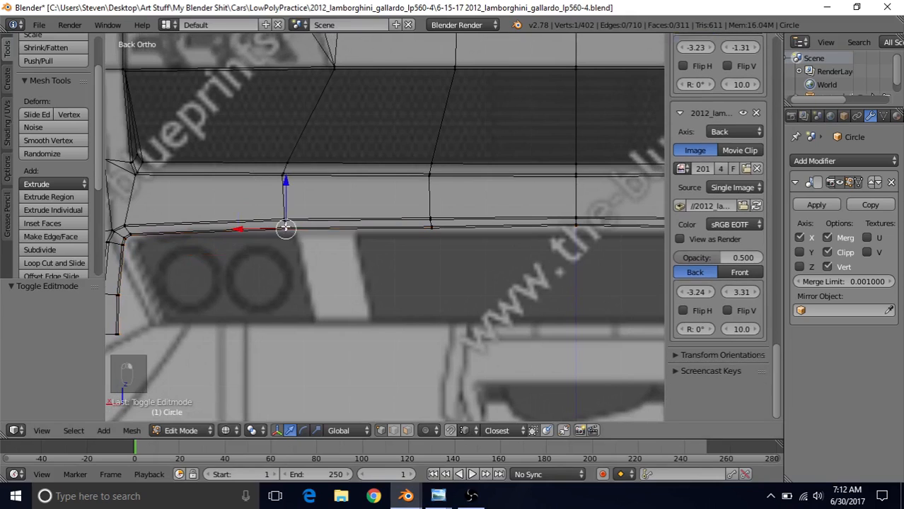
key("c")
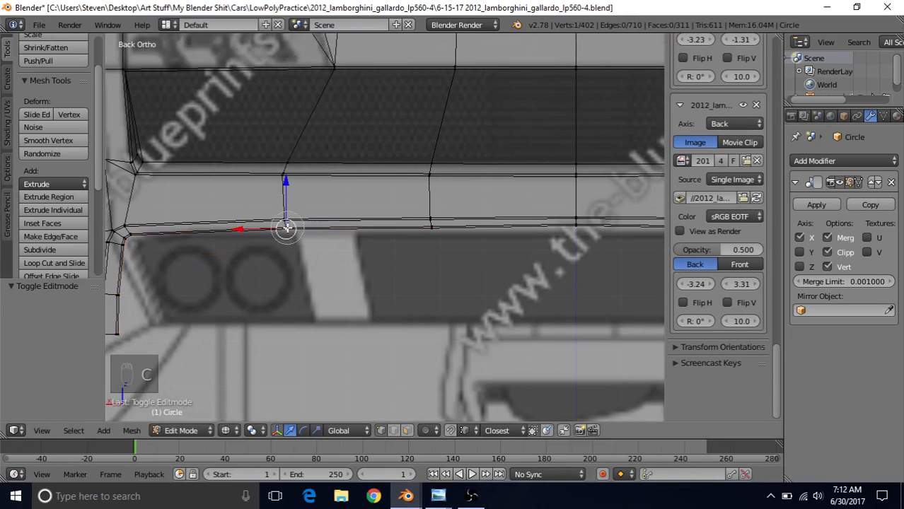
right_click(286, 227)
key("c")
left_click(286, 231)
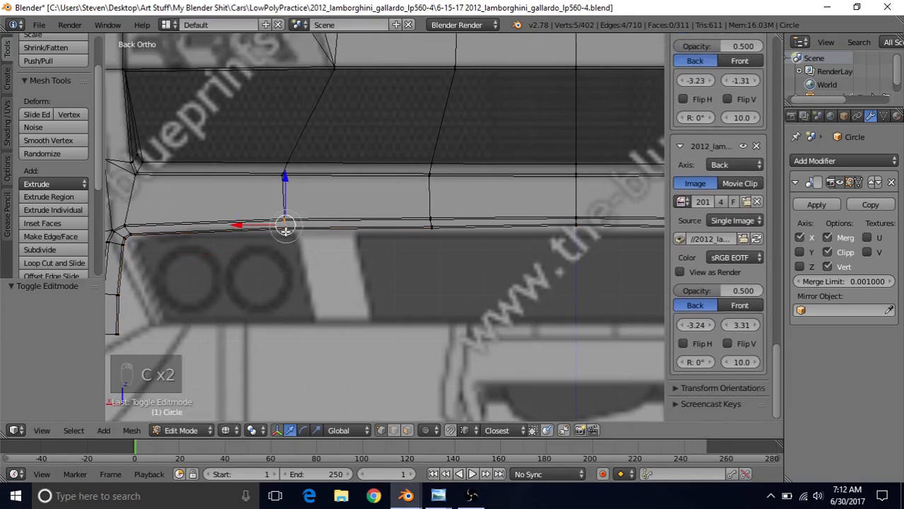
right_click(285, 239)
middle_click_drag(322, 194, 348, 186, "shift")
scroll(347, 186, "up", 1)
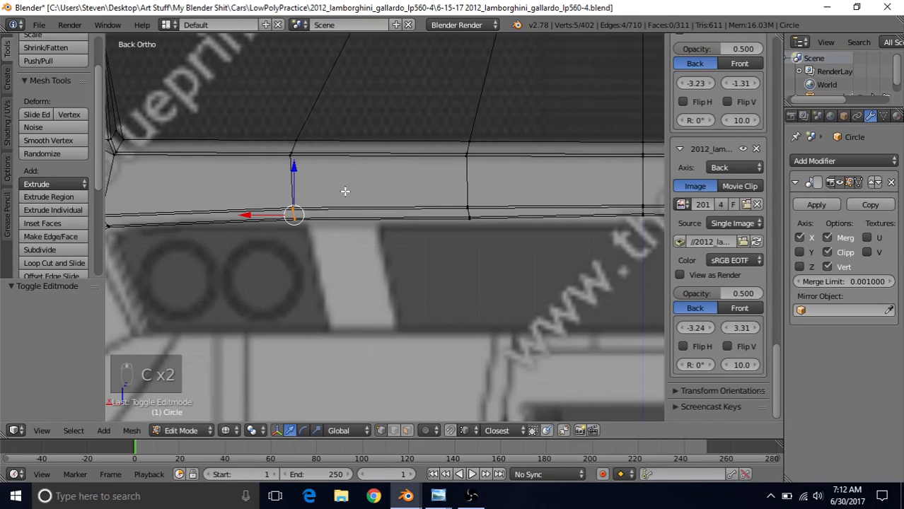
key("g")
key("g")
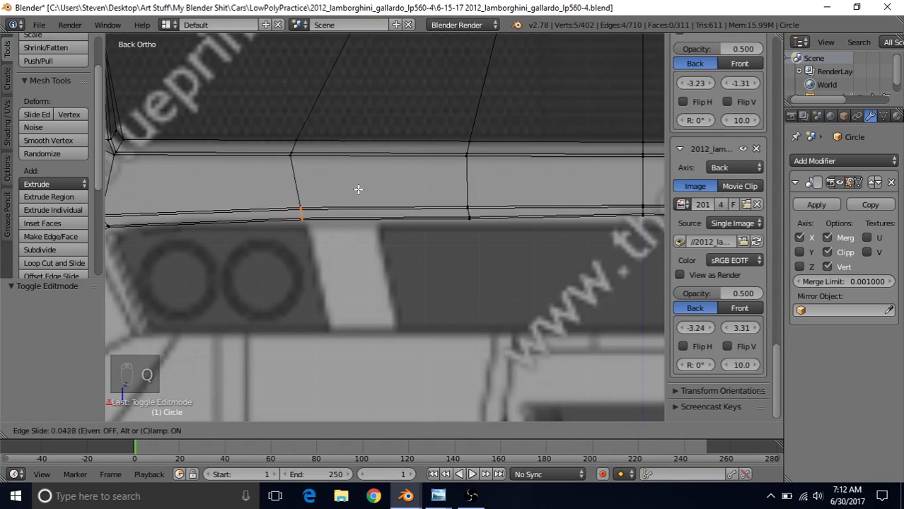
left_click(359, 190)
left_click(131, 430)
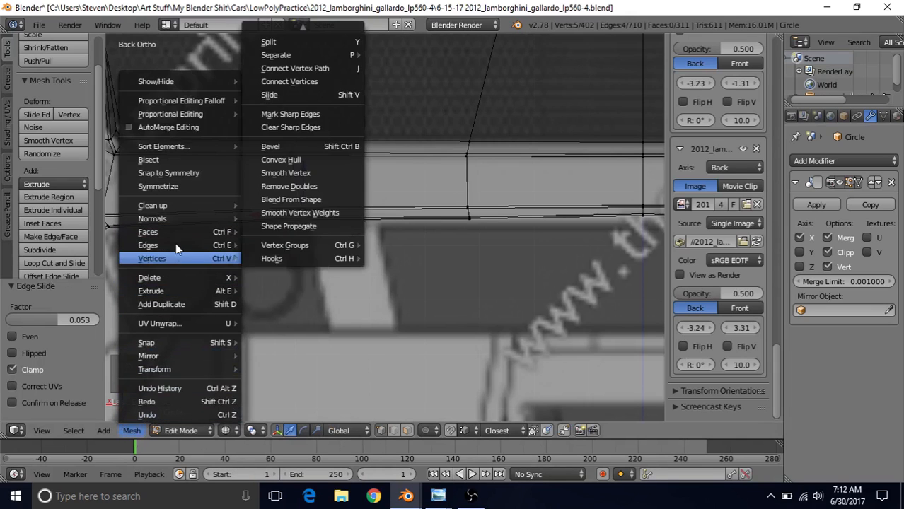
mouse_move(168, 245)
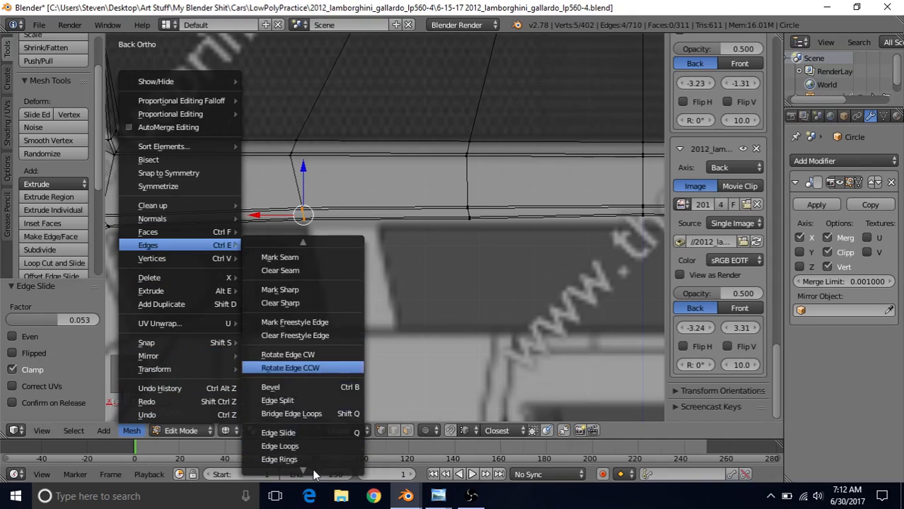
right_click(287, 412)
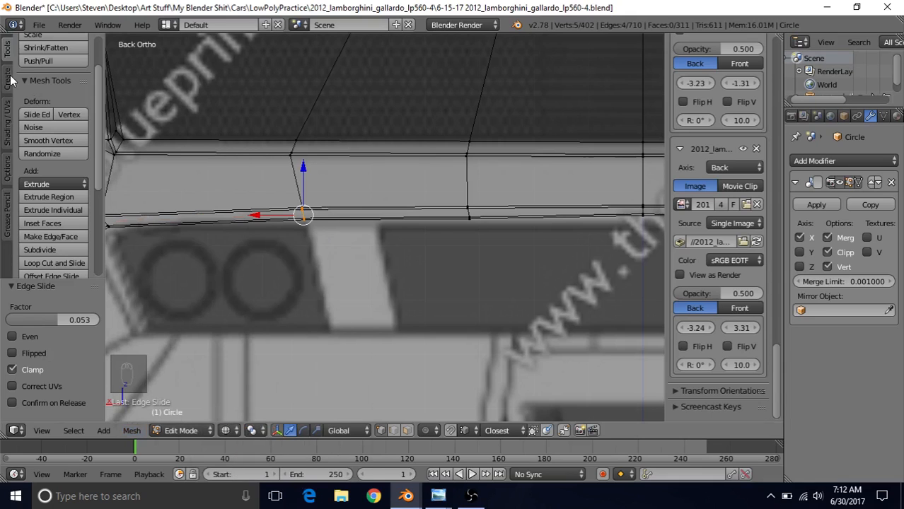
Step: Add one loop cut through the lower bumper band and slide it to line up with the inner edge of the blueprint's light strip
middle_click_drag(348, 191, 333, 182, "shift")
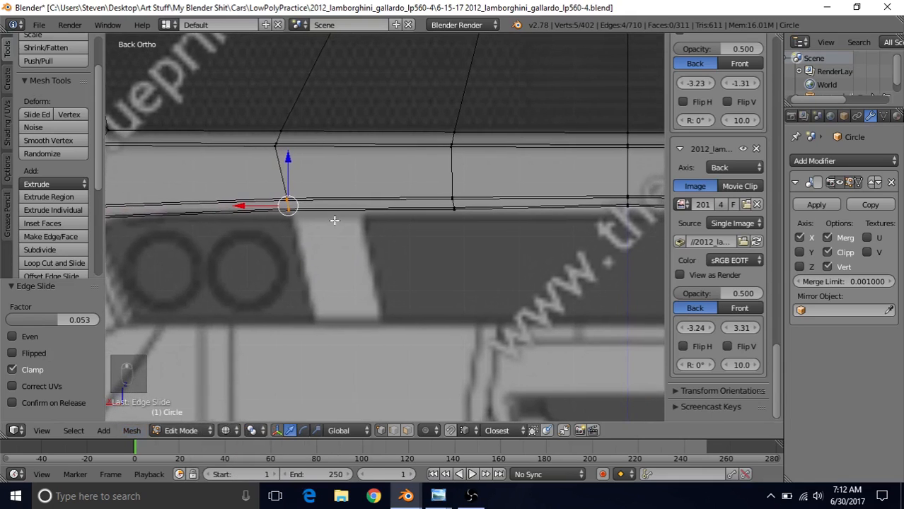
scroll(335, 226, "down", 3)
scroll(324, 239, "up", 3)
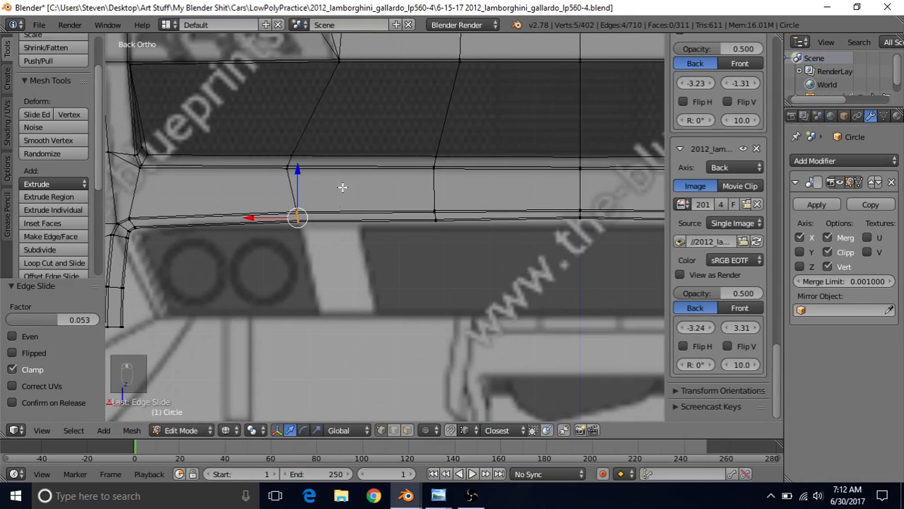
key("ctrl+r")
left_click(375, 127)
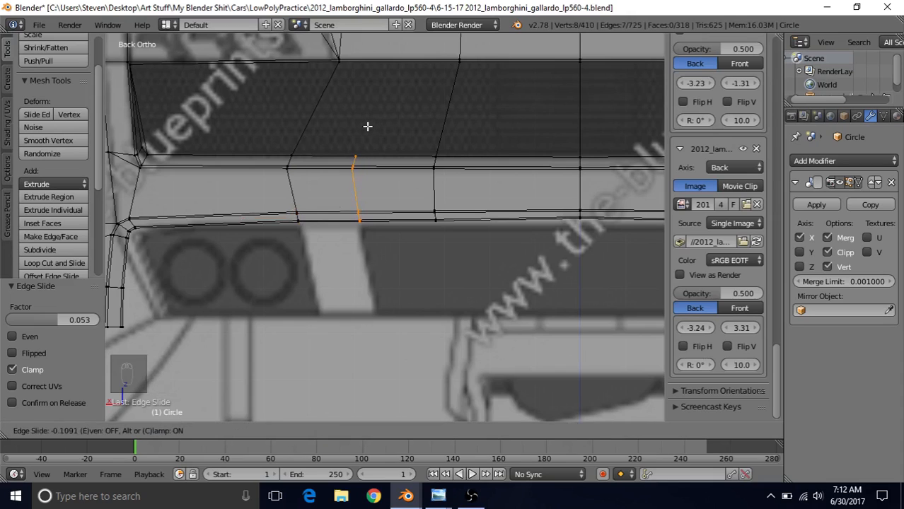
left_click(366, 126)
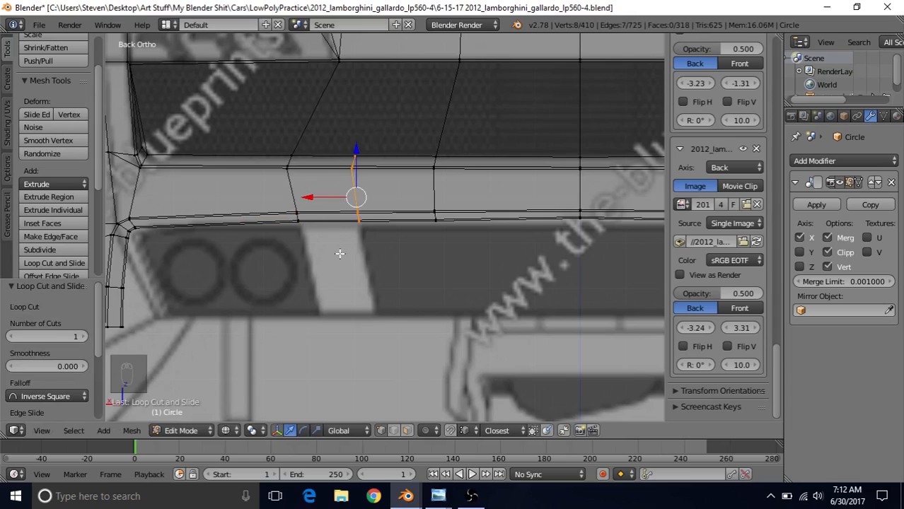
scroll(340, 254, "up", 2)
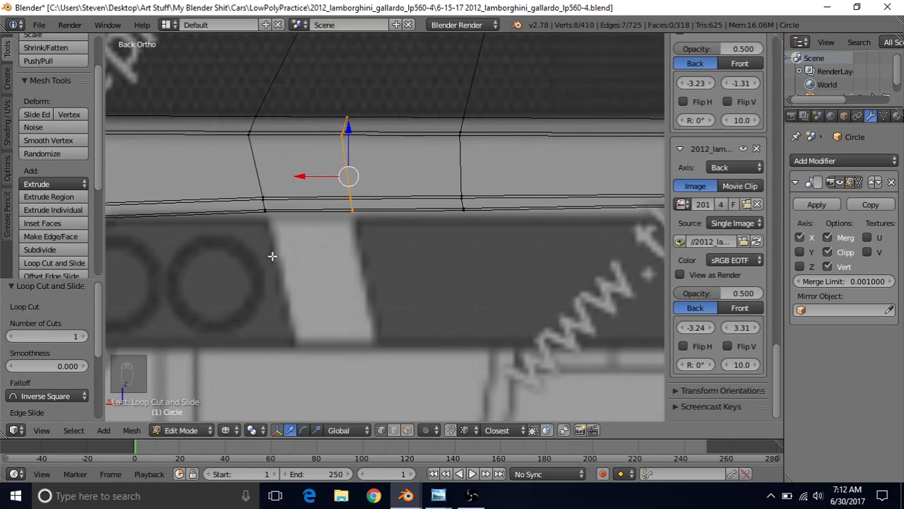
Step: Compare the shaded lower bumper with the panel beside the exhausts in the white back1 reference photo and return to the mesh
middle_click_drag(372, 176, 423, 154, "shift")
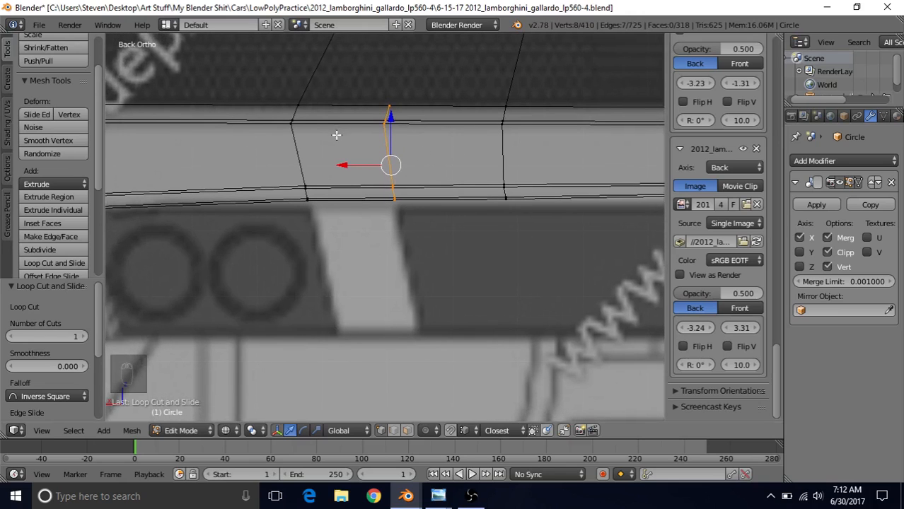
key("z")
scroll(360, 241, "down", 3)
scroll(362, 245, "up", 3)
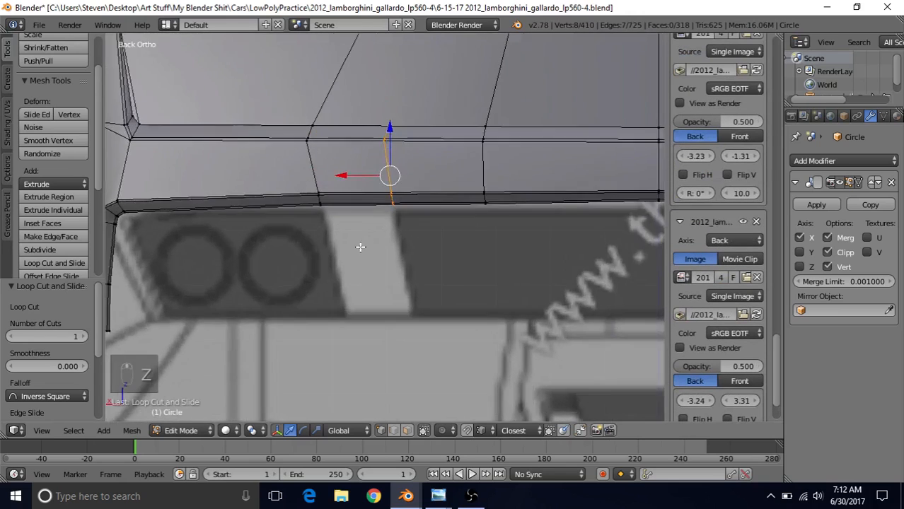
mouse_move(439, 496)
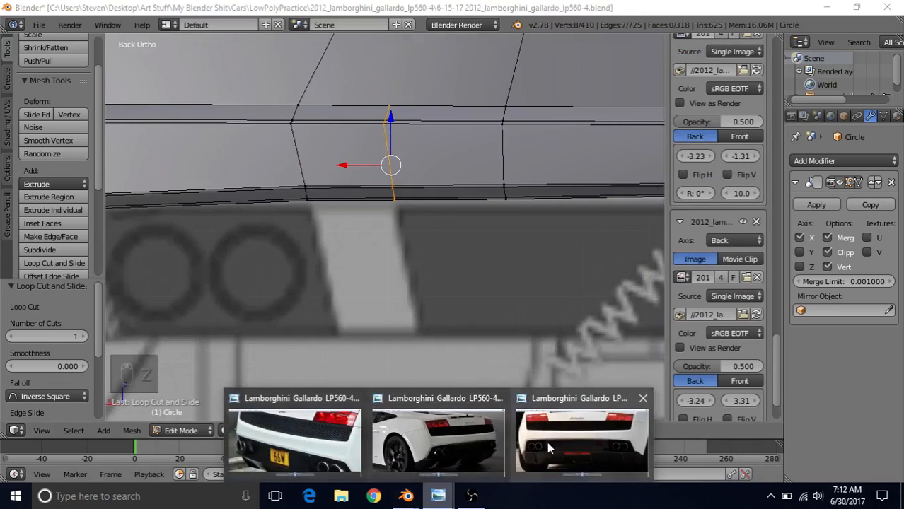
left_click(548, 441)
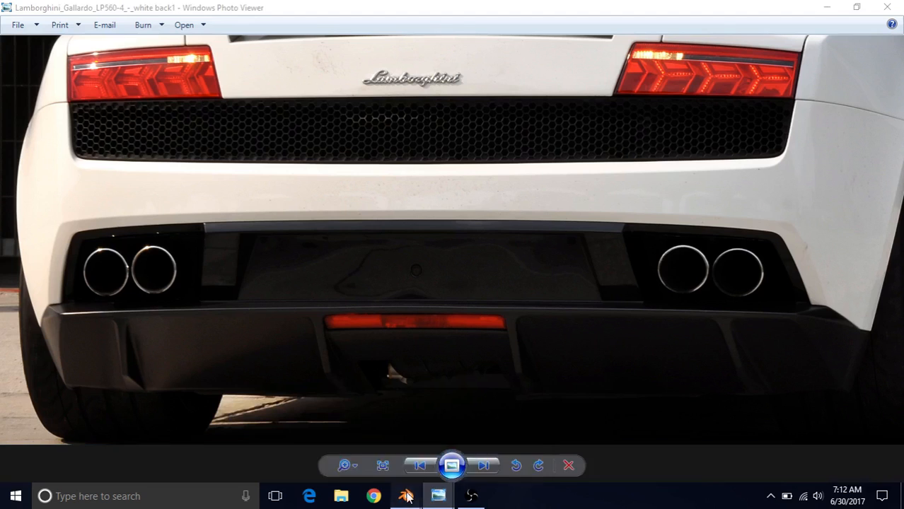
mouse_move(405, 496)
left_click(464, 444)
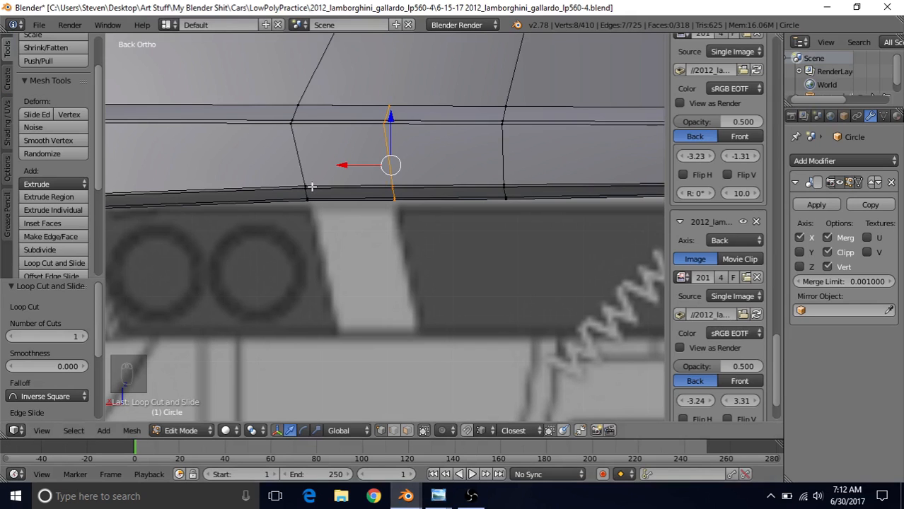
Step: Select the lower-rim faces directly above the blueprint's light strip in back view and duplicate them in place
key("KP_1")
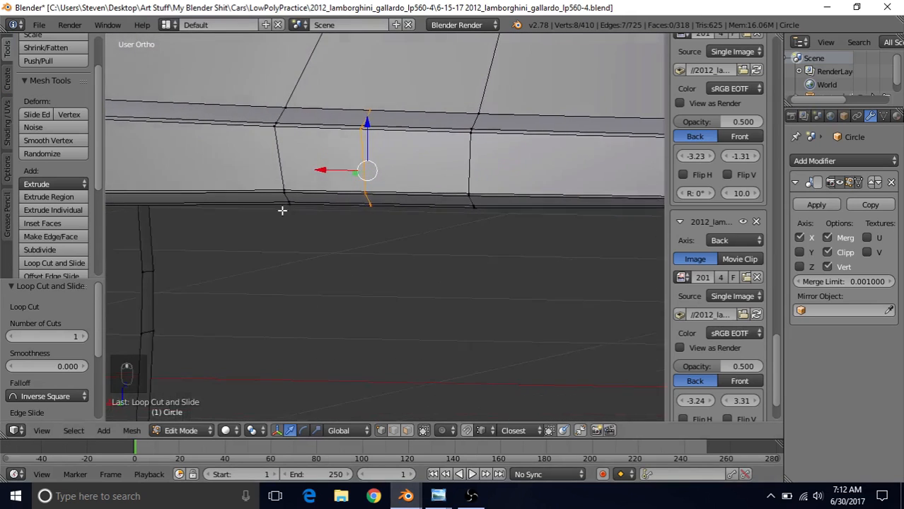
key("ctrl+KP_1")
scroll(285, 209, "up", 3)
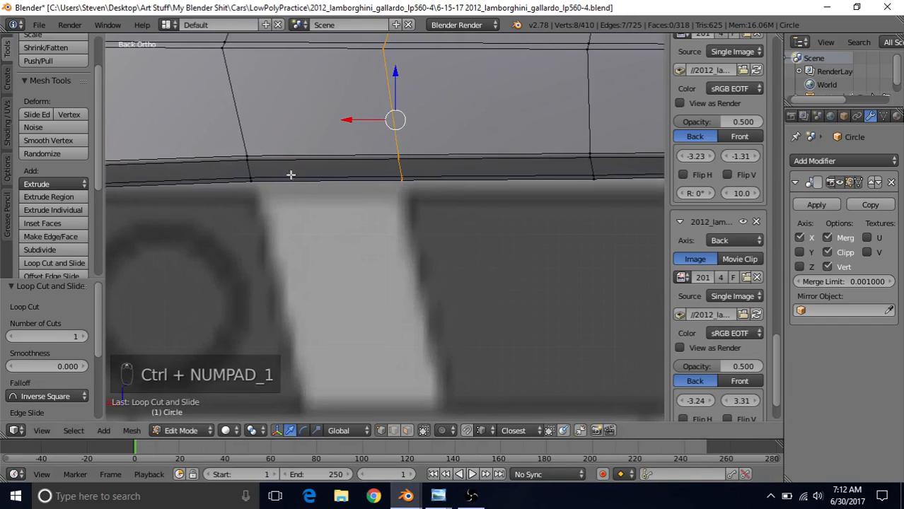
right_click(398, 182)
key("z")
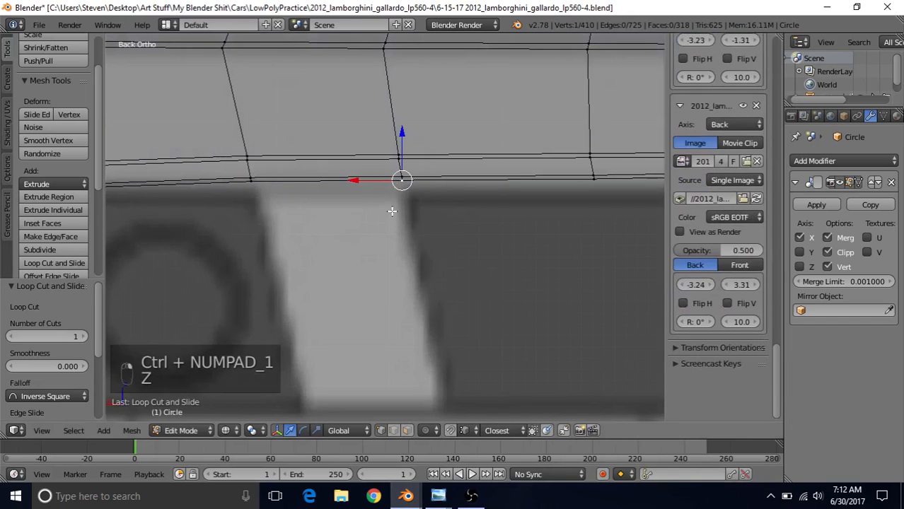
key("c")
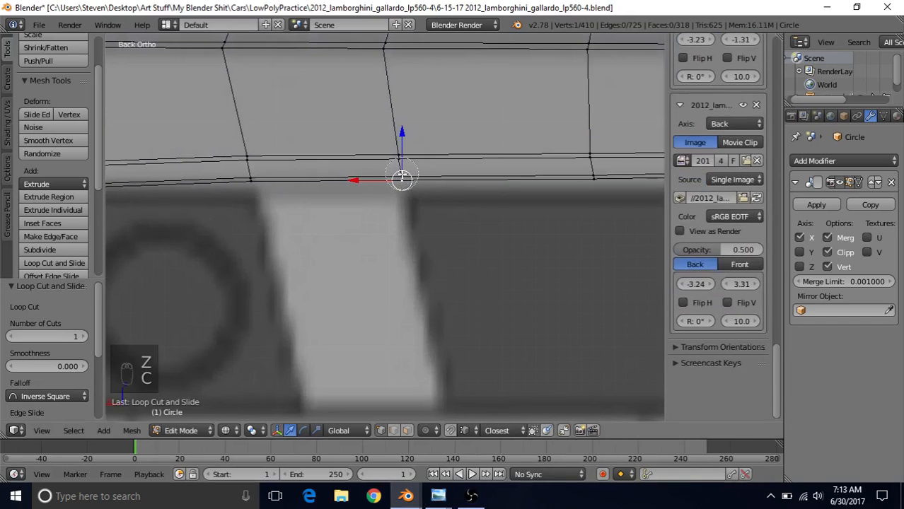
left_click(402, 173)
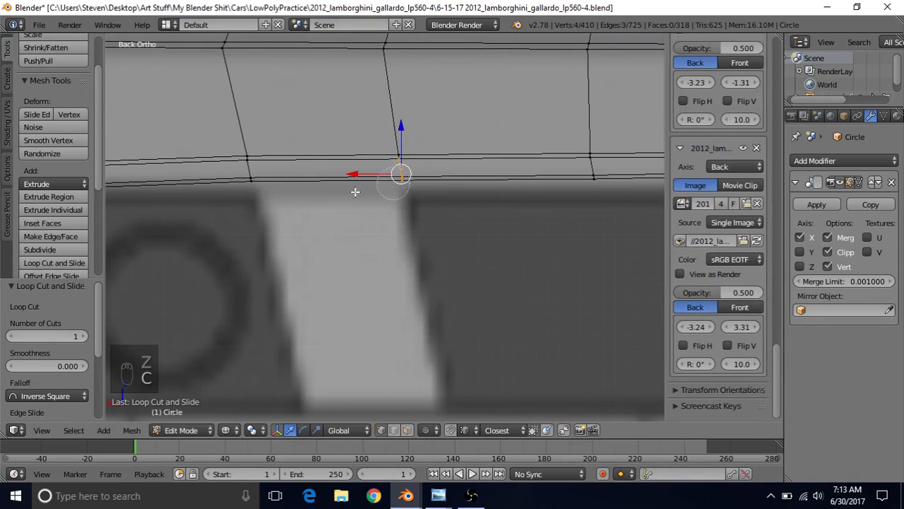
left_click(251, 175)
right_click(252, 175)
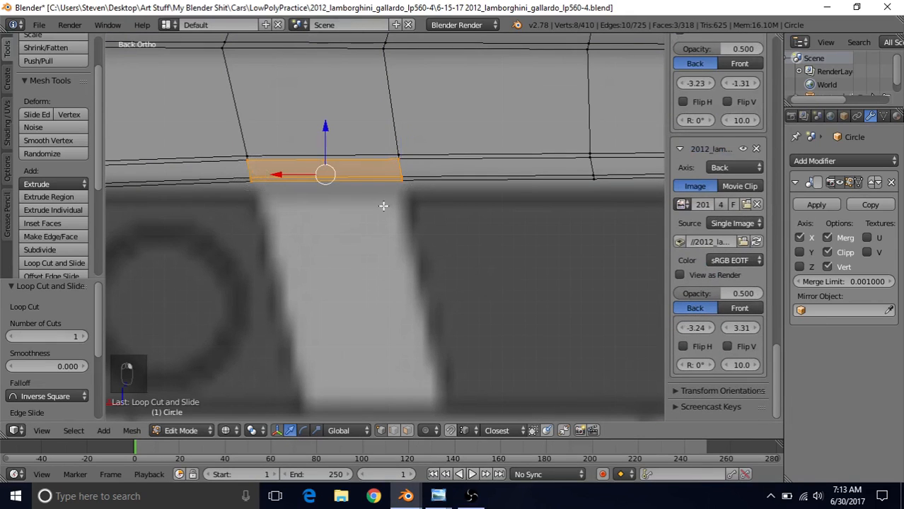
scroll(382, 207, "down", 2)
scroll(380, 208, "up", 2)
scroll(380, 210, "down", 1)
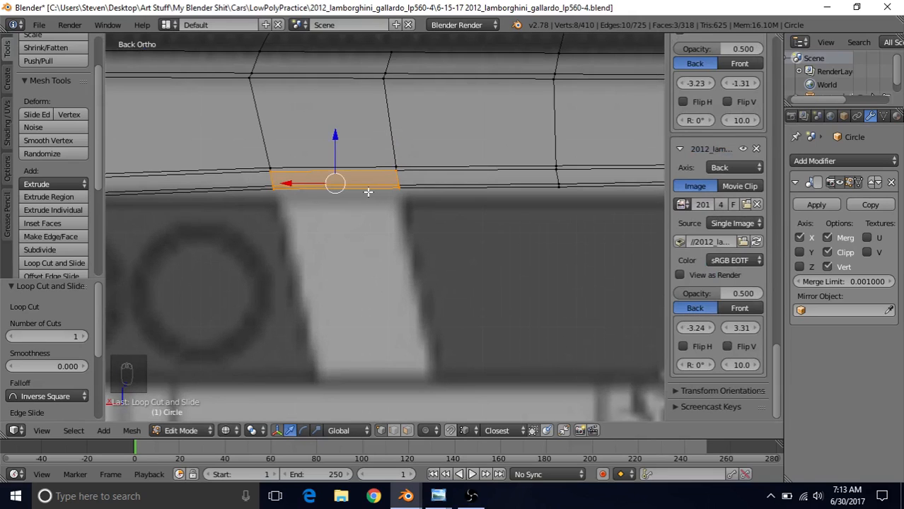
key("shift+d")
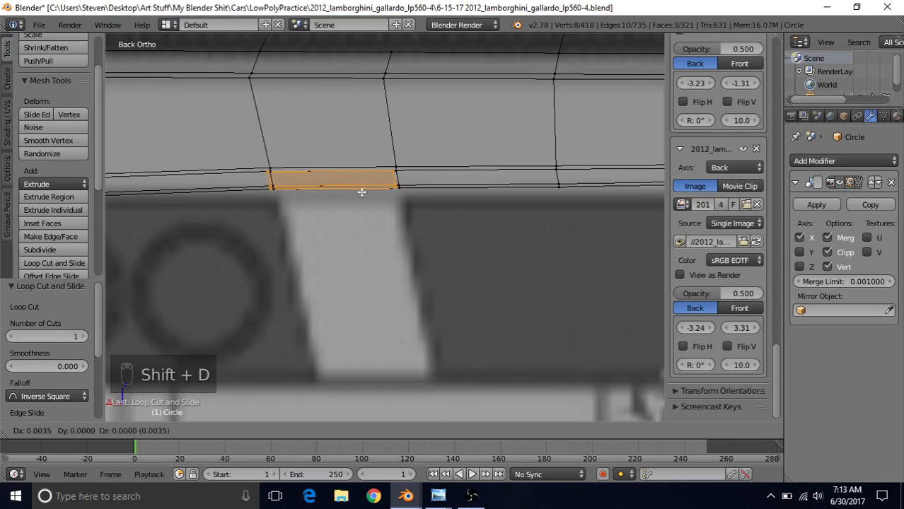
right_click(341, 164)
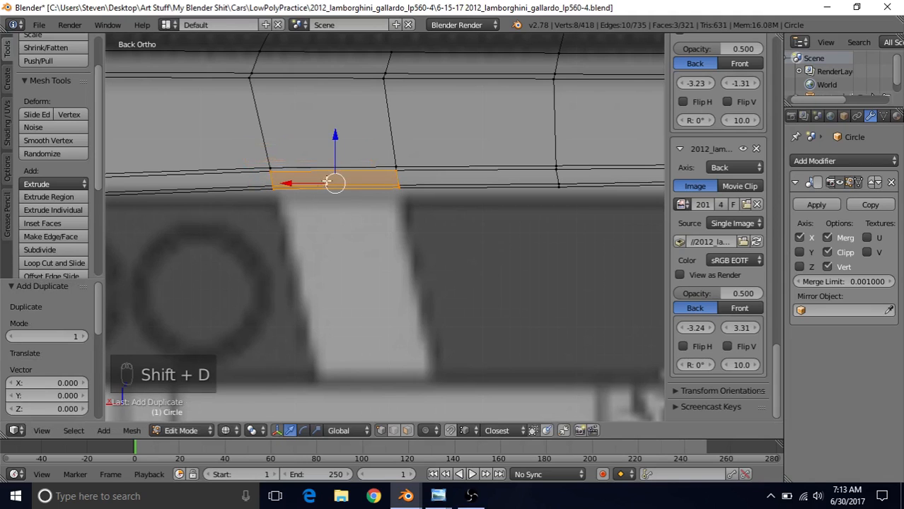
Step: Deselect the duplicate's upper vertices and extrude its lower edges down 0.196 along the blueprint's light strip
middle_click_drag(326, 182, 298, 195)
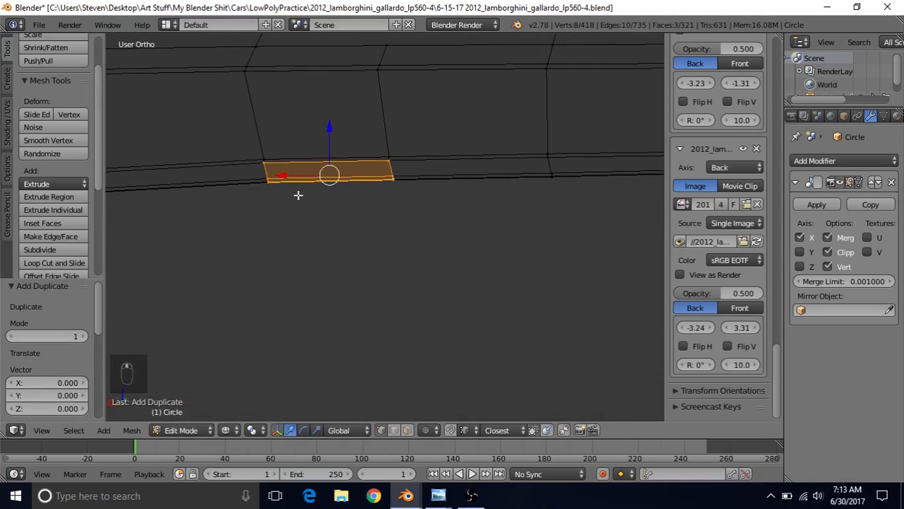
key("ctrl+KP_1")
key("c")
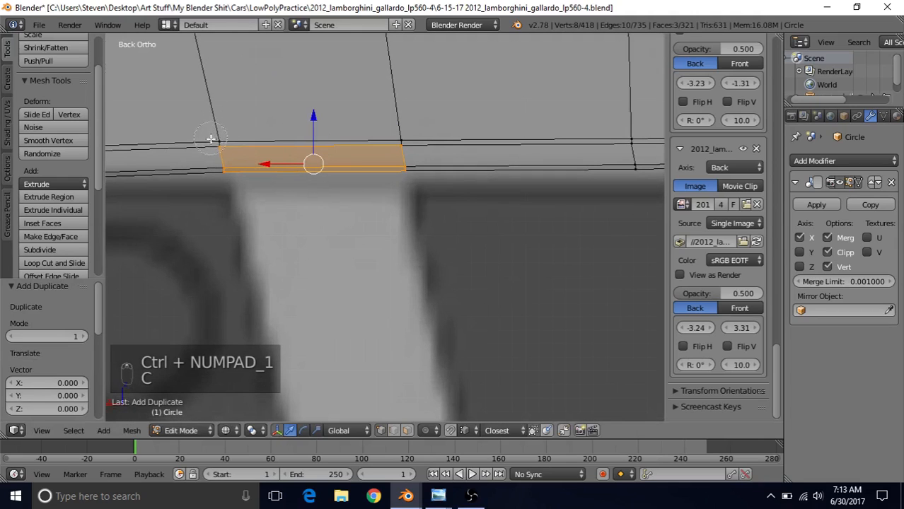
middle_click_drag(212, 137, 226, 150)
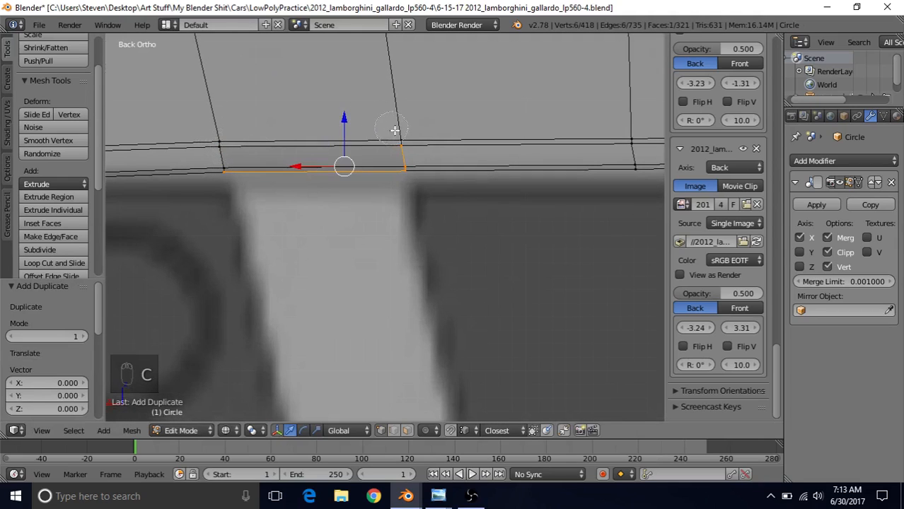
middle_click_drag(396, 133, 408, 153)
right_click(407, 153)
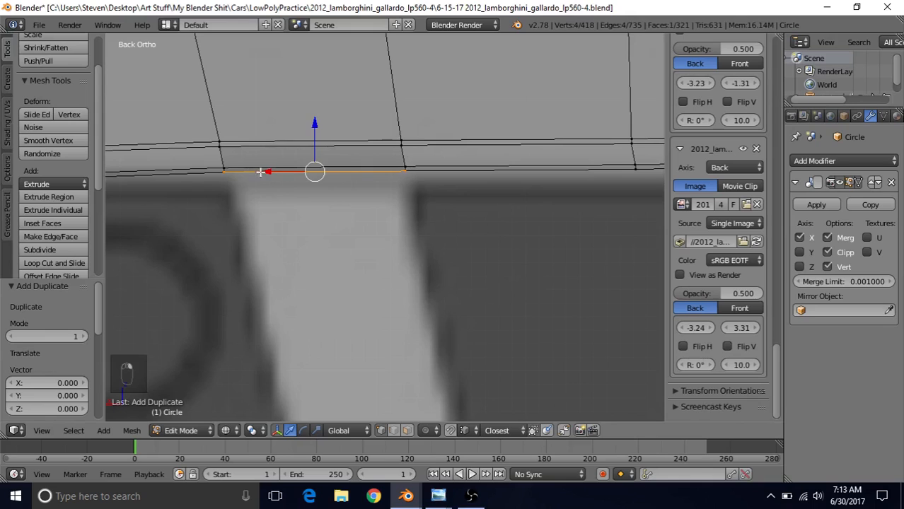
scroll(403, 200, "down", 3)
scroll(403, 200, "down", 3, "shift")
key("e")
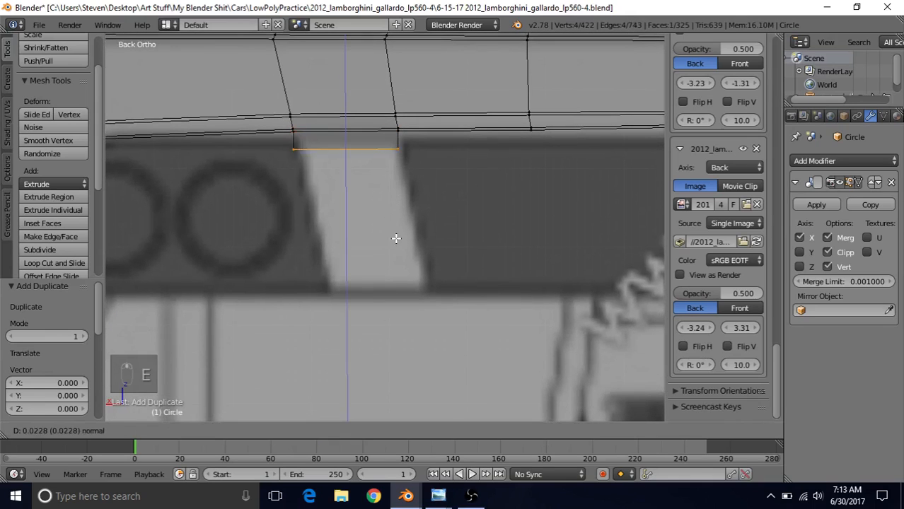
left_click(388, 360)
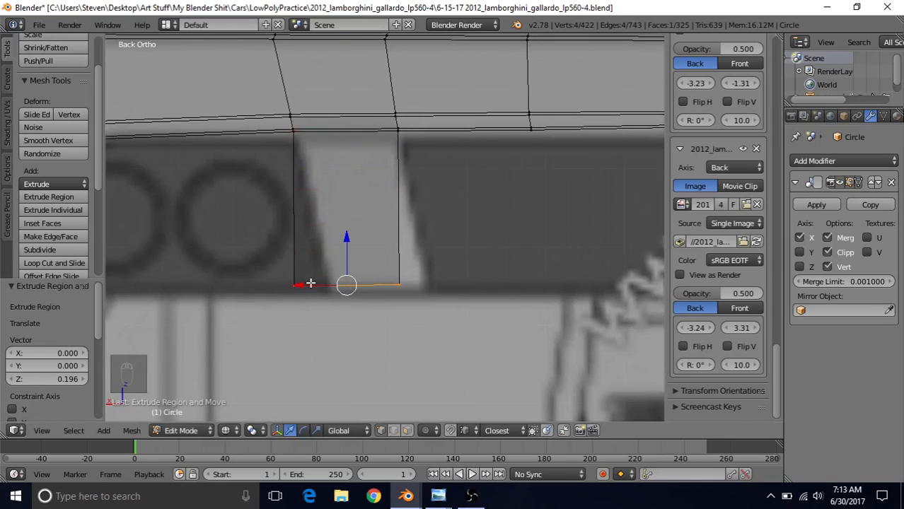
Step: Move the extruded strip's bottom edge 0.036 along X and -0.013 along Z to slant it and reach the opening's lower line
key("g")
key("x")
left_click(284, 280)
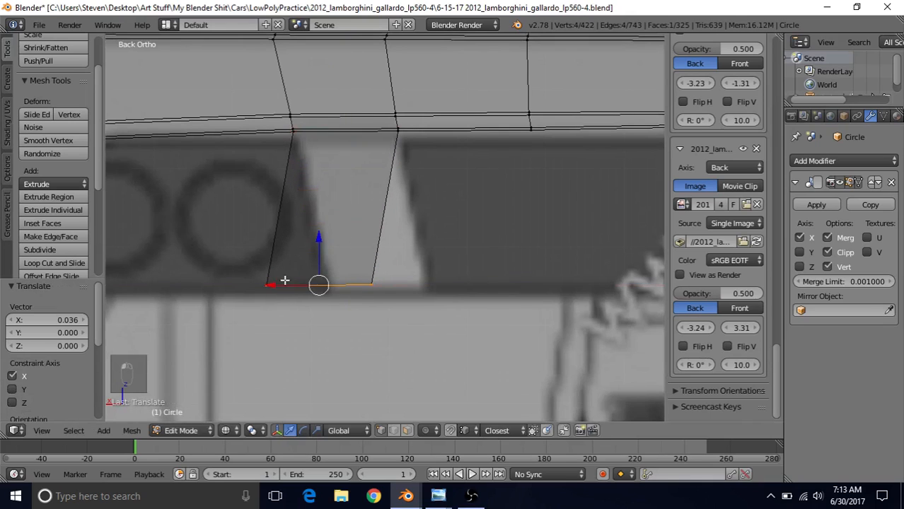
key("g")
key("z")
left_click(319, 251)
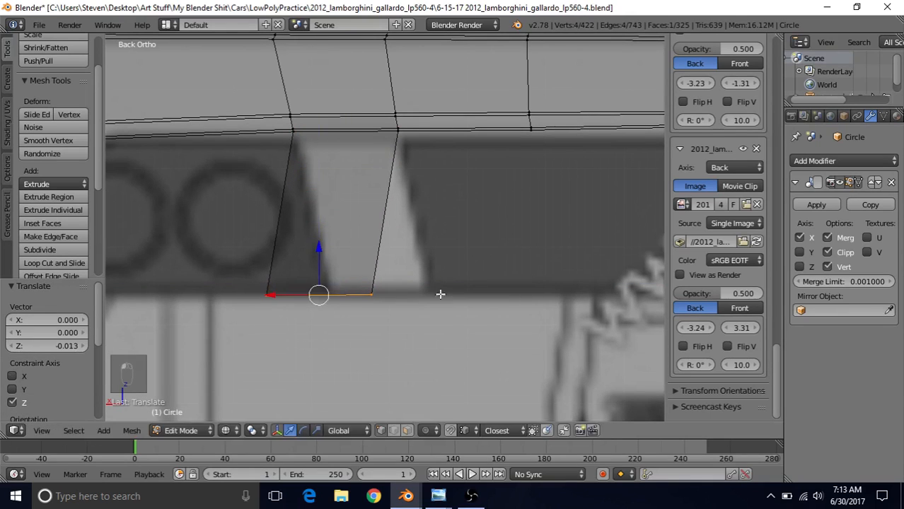
Step: Select the added vertical edge loop through the bumper band above the light strip and dissolve its edges
scroll(274, 324, "down", 3)
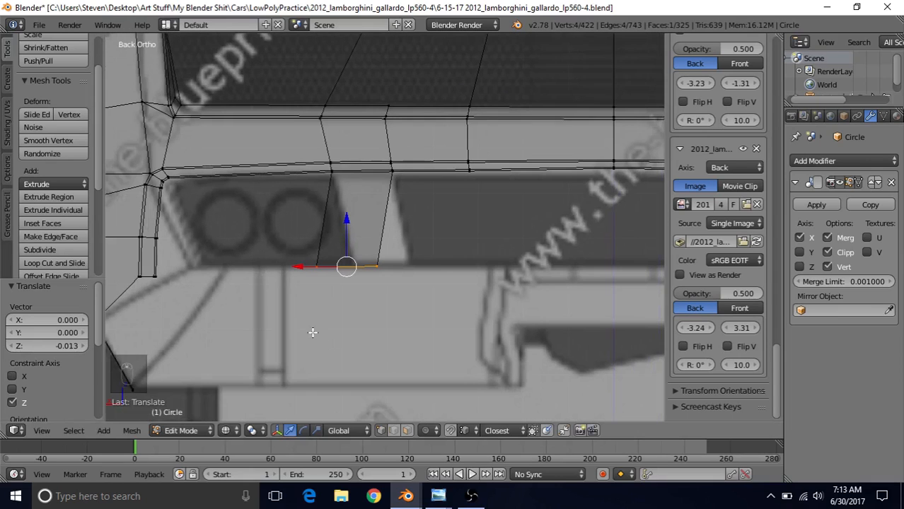
middle_click_drag(394, 255, 351, 296, "shift")
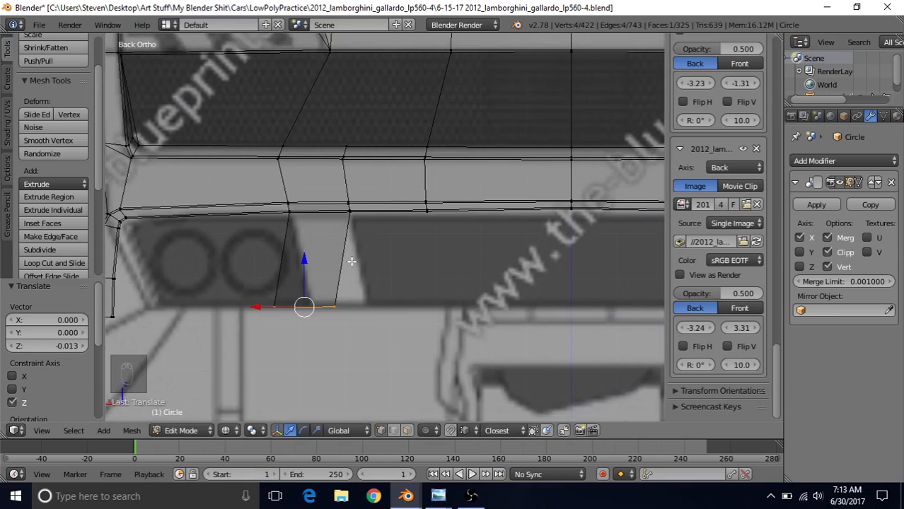
middle_click_drag(351, 261, 357, 288, "shift")
scroll(357, 288, "up", 2)
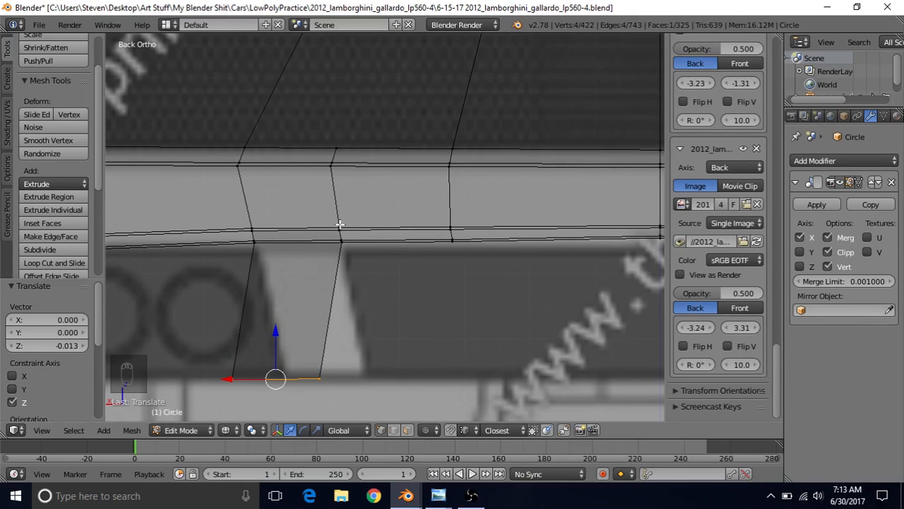
mouse_move(342, 258)
middle_mouse_down("shift")
mouse_move(372, 185)
mouse_move(349, 250)
middle_mouse_up("shift")
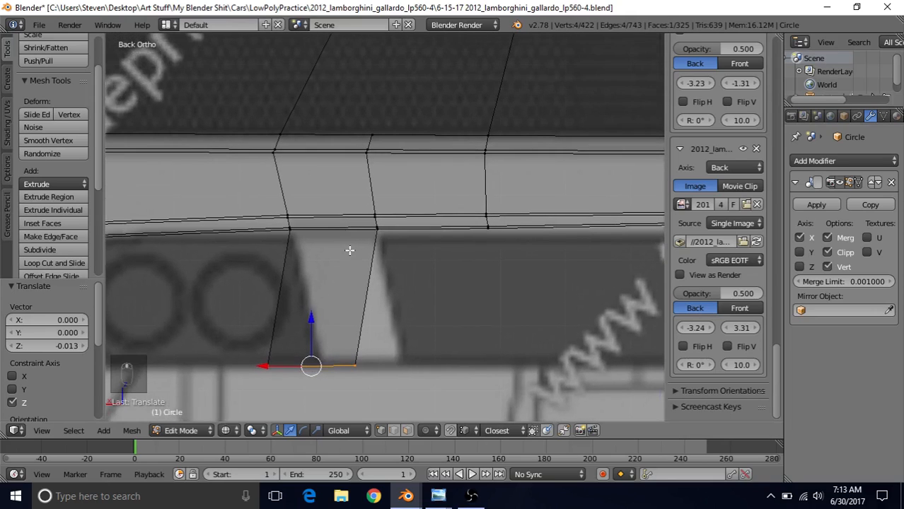
right_click(369, 174, "alt")
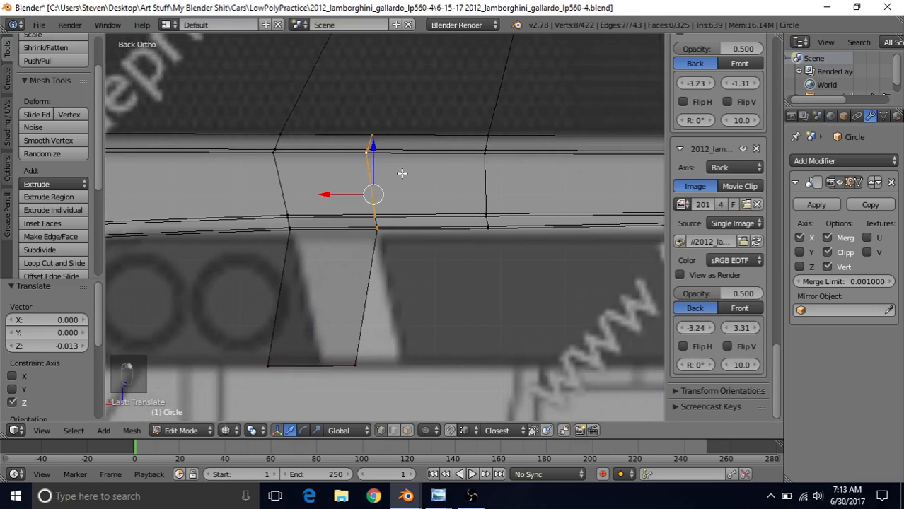
key("Delete")
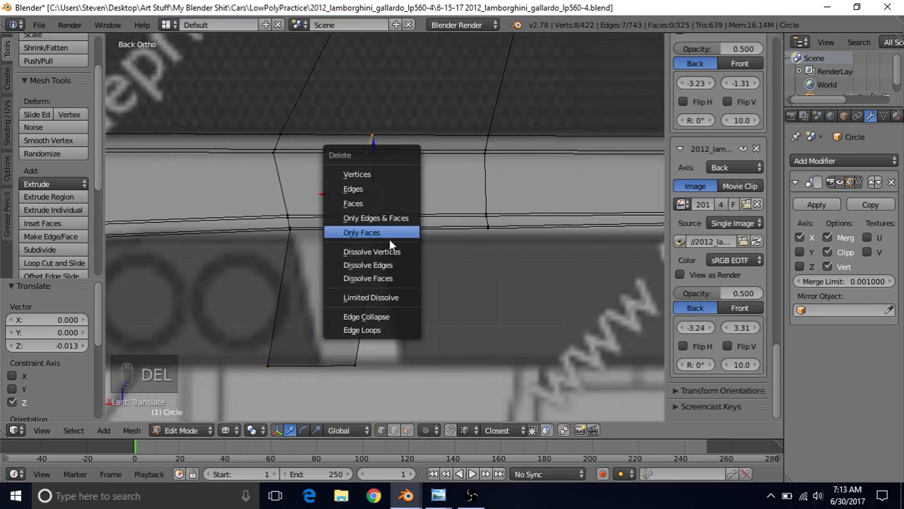
left_click(387, 267)
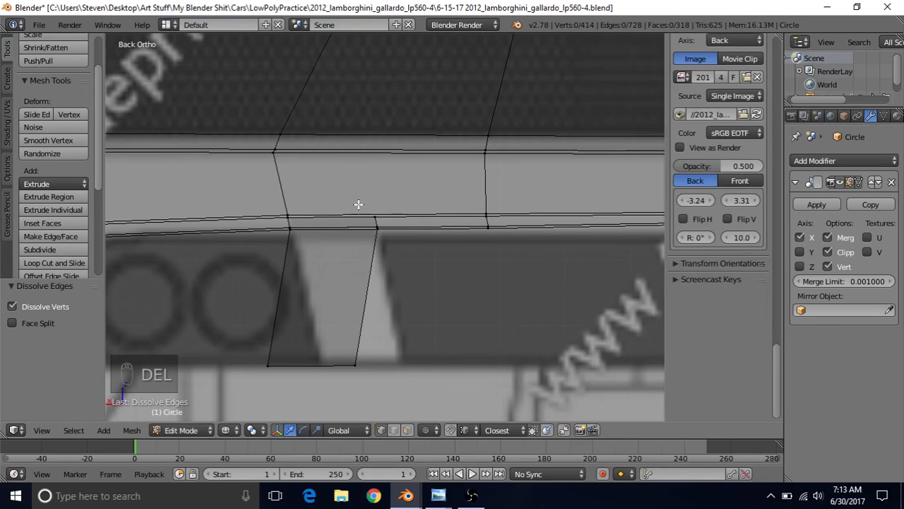
Step: Select all geometry linked to the new strip panel and try moving it along the Y axis
key("z")
scroll(359, 204, "down", 2)
right_click(364, 323)
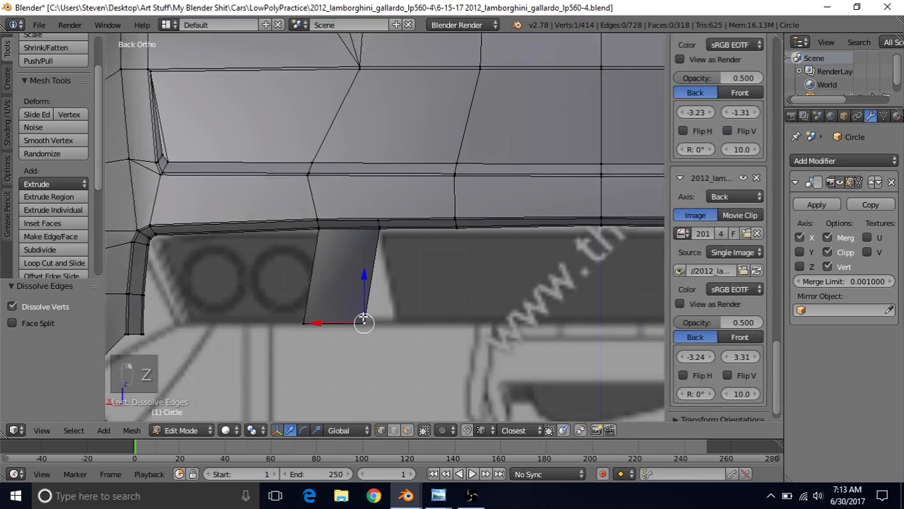
left_click(73, 430)
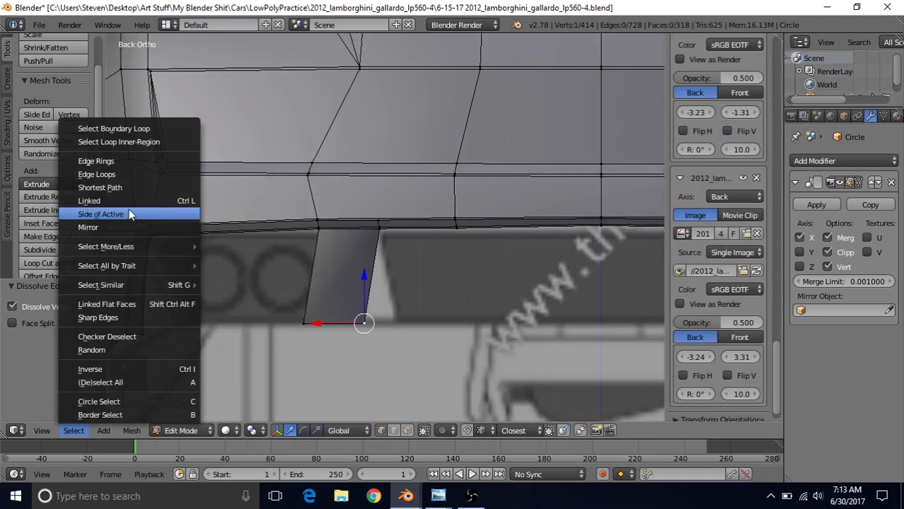
left_click(99, 198)
middle_click_drag(329, 234, 258, 256)
key("g")
key("y")
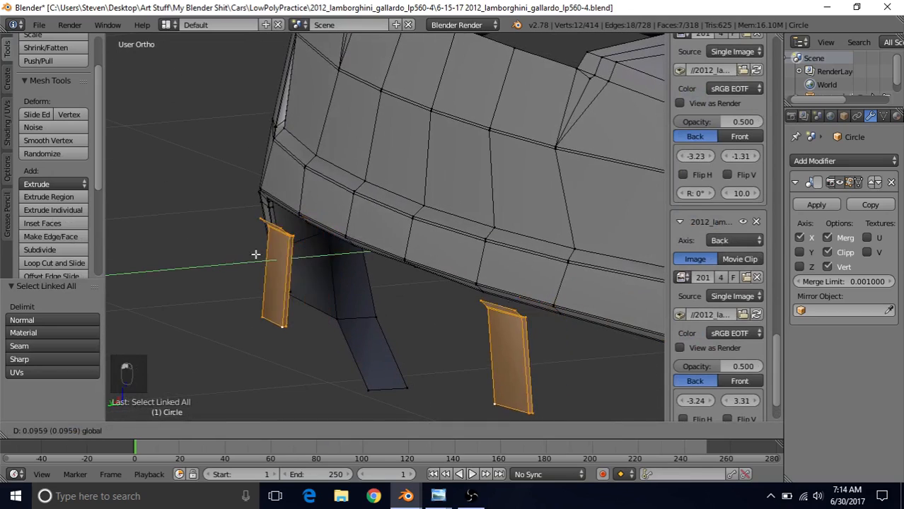
right_click(232, 256)
Step: Inspect how the mirrored strip panels sit under the rear bumper in Object Mode and resume editing the mesh
middle_click_drag(361, 189, 461, 164)
scroll(419, 234, "down", 2)
key("Tab")
scroll(417, 244, "down", 3)
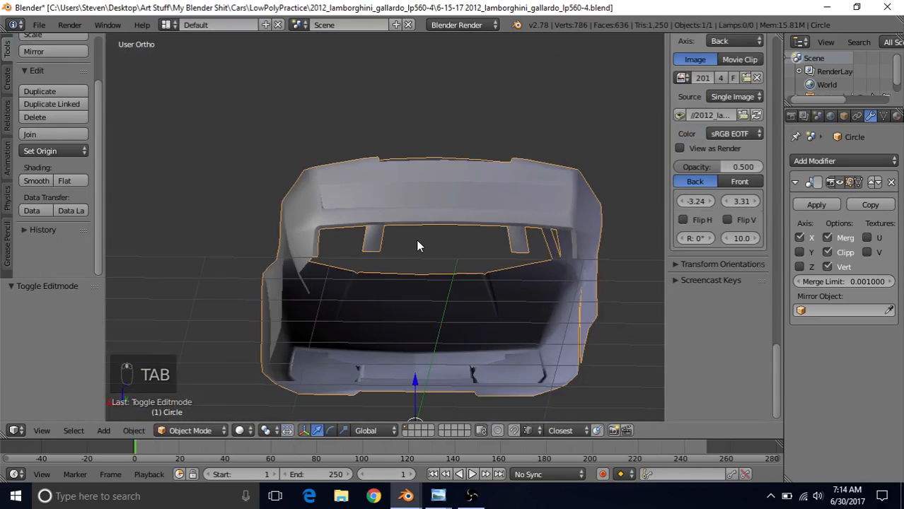
middle_click_drag(417, 244, 397, 263)
scroll(397, 263, "up", 7)
key("Tab")
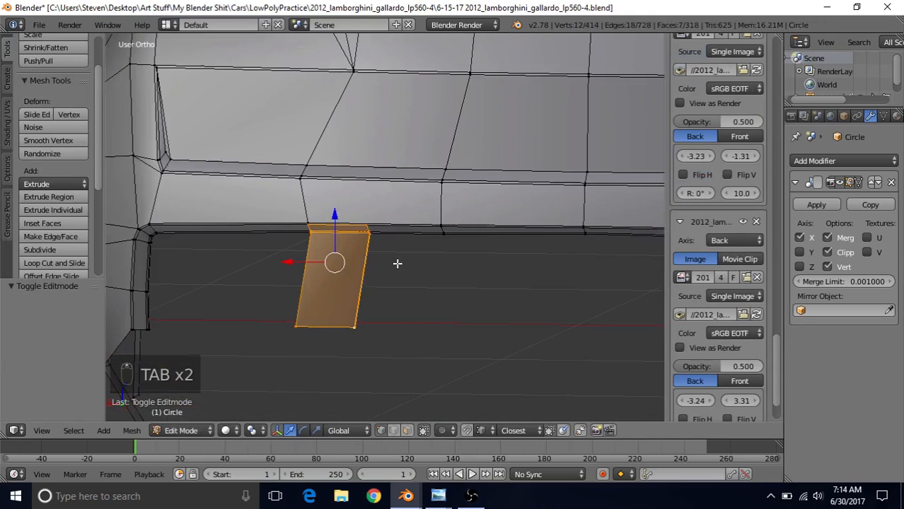
scroll(397, 264, "up", 1)
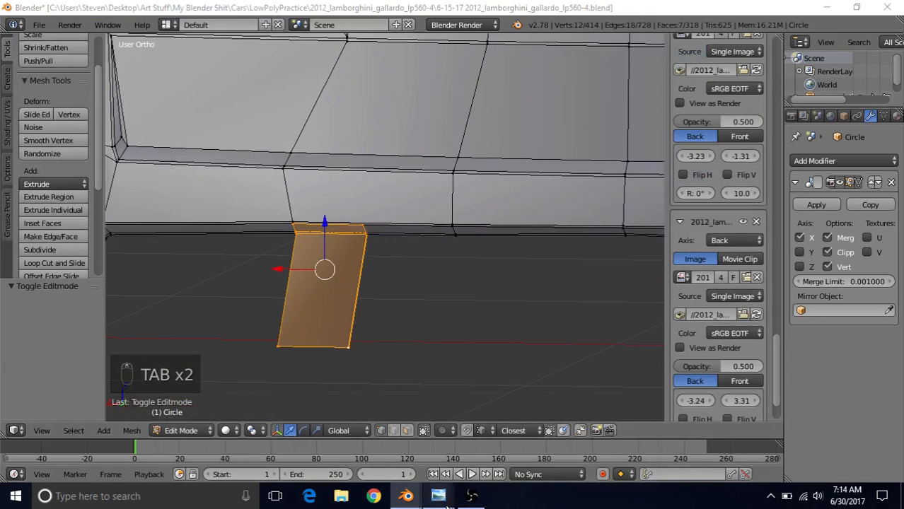
Step: Switch to Windows Photo Viewer and examine the exhaust surround and strip panels in the white car's rear reference photos
mouse_move(439, 496)
left_click(580, 435)
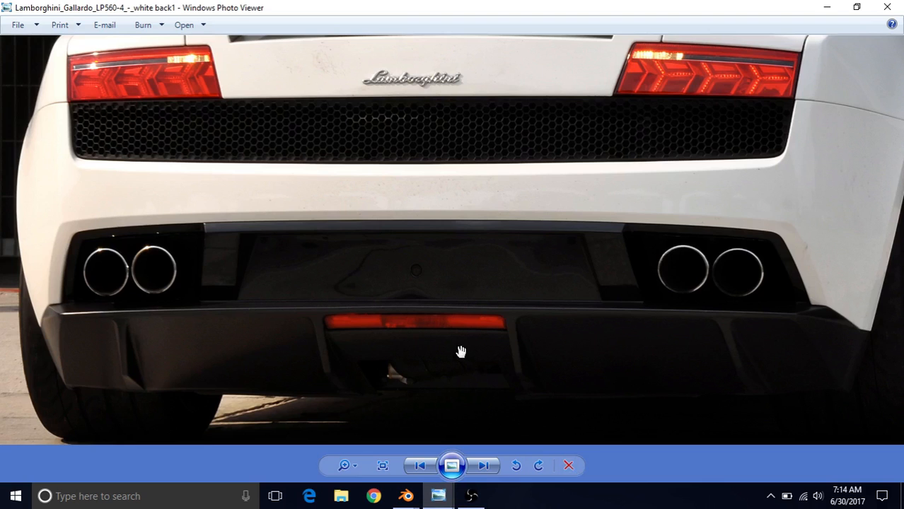
left_click(463, 454)
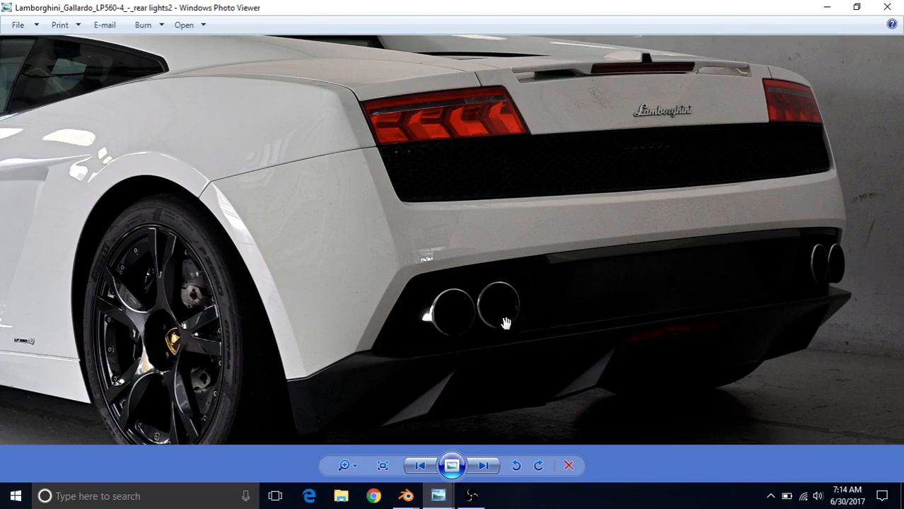
scroll(507, 297, "up", 3)
left_click_drag(494, 294, 314, 318)
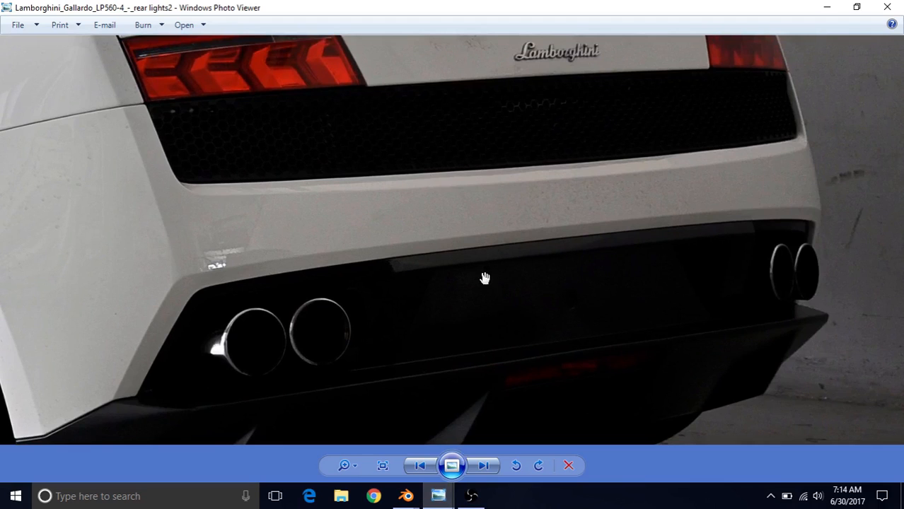
scroll(485, 278, "down", 1)
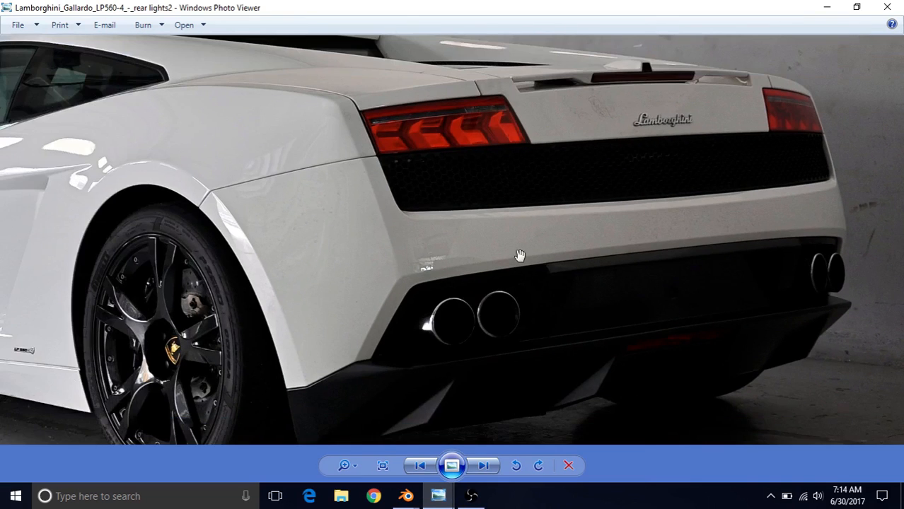
left_click_drag(520, 255, 412, 242)
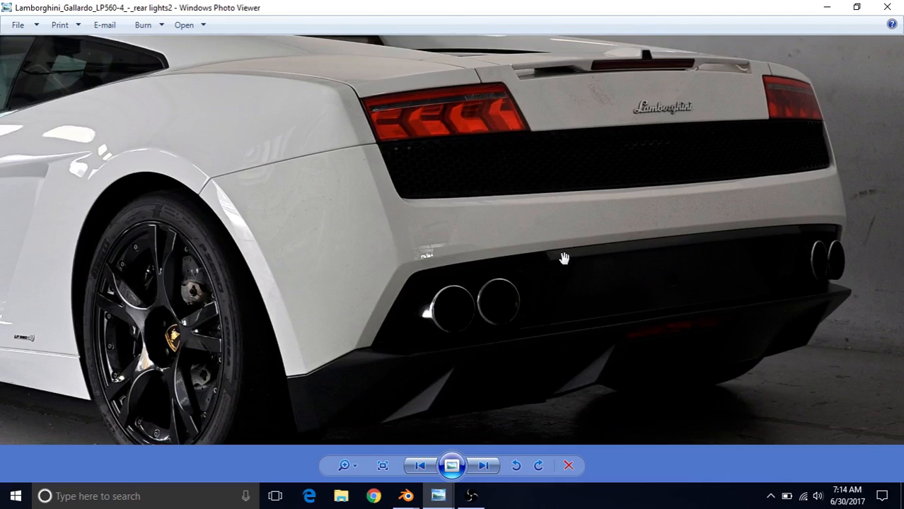
scroll(563, 258, "up", 3)
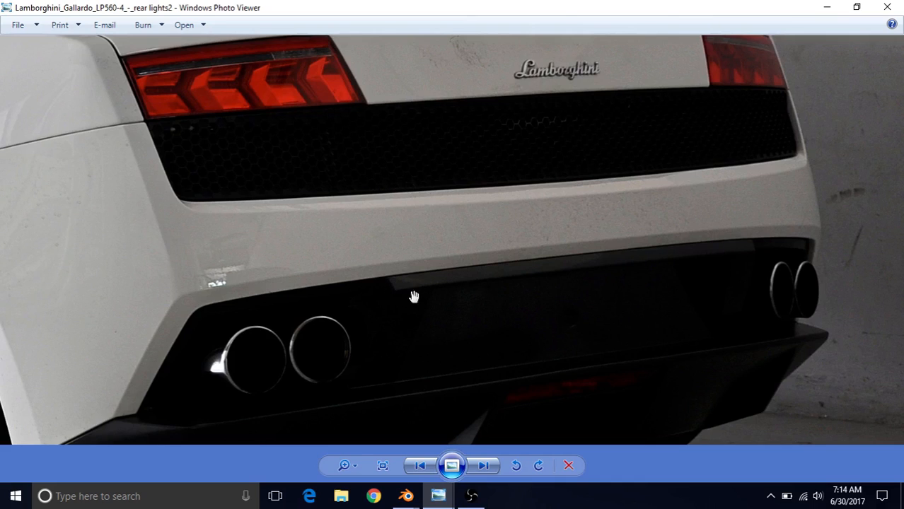
Step: Return to the Blender model and reduce the selection to the flange at the top of the strip panel
mouse_move(408, 494)
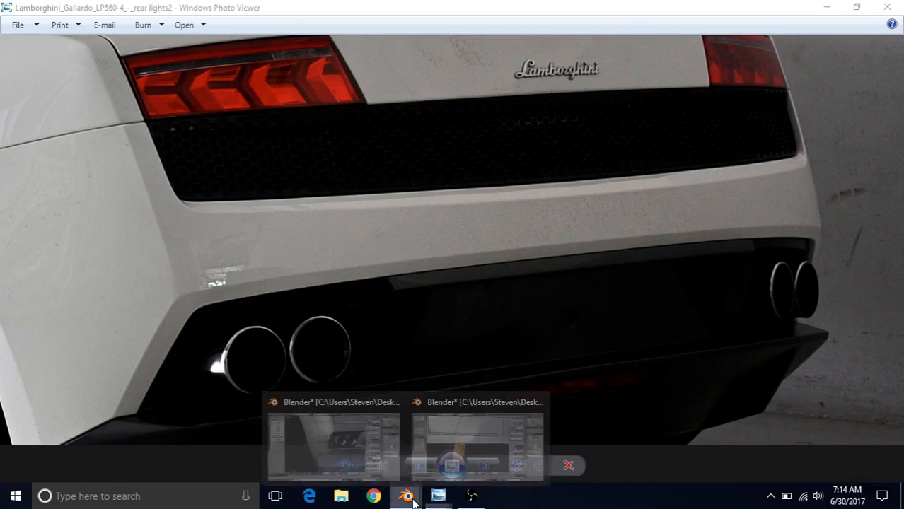
left_click(457, 468)
middle_click_drag(360, 235, 433, 224)
scroll(431, 224, "up", 3)
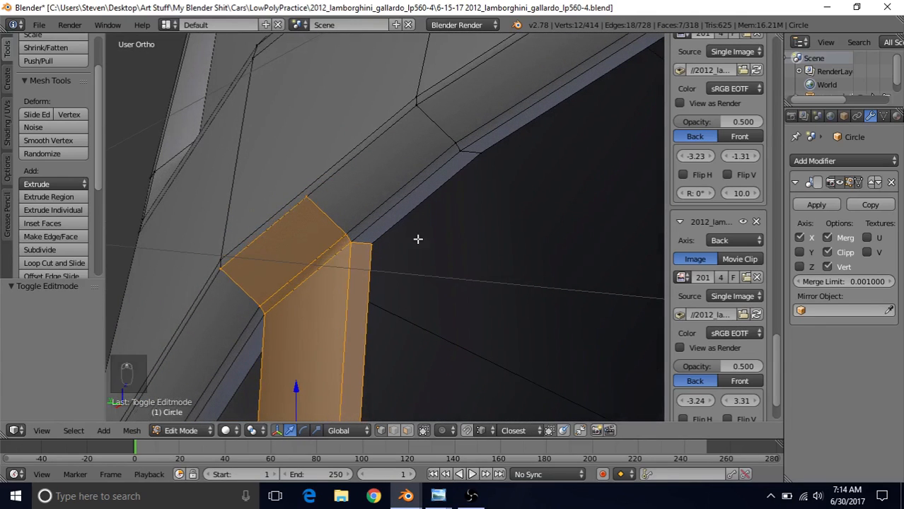
right_click(361, 244, "alt")
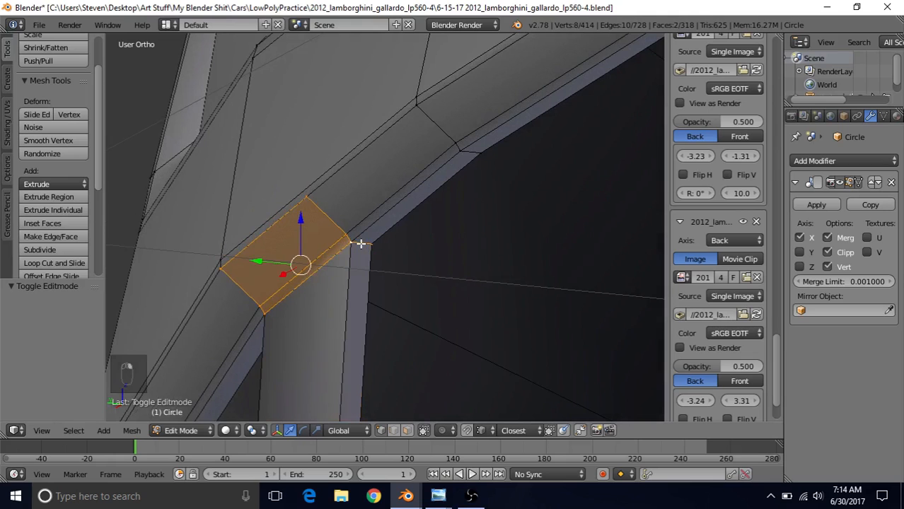
scroll(361, 244, "down", 3)
middle_click_drag(361, 244, 418, 254)
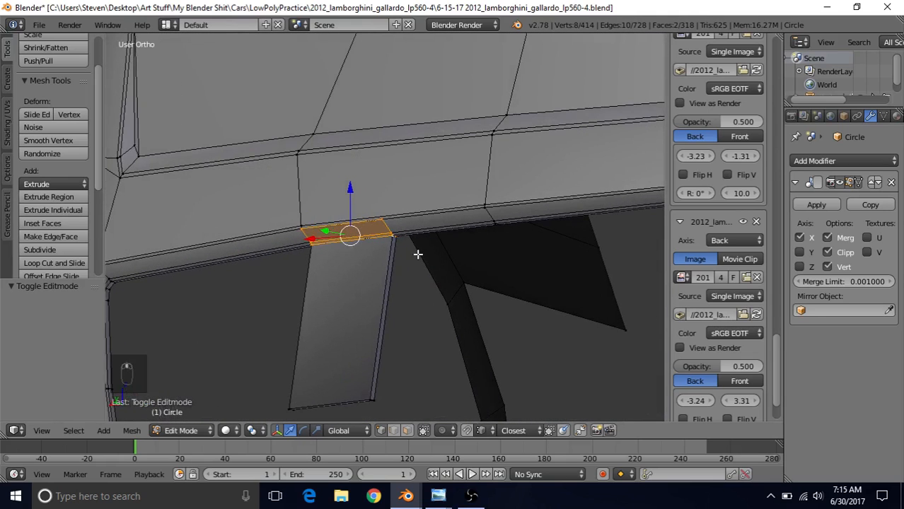
Step: Deselect the flange's upper corner vertices in wireframe back view, keeping only its lower edge vertices selected
key("z")
key("ctrl+KP_1")
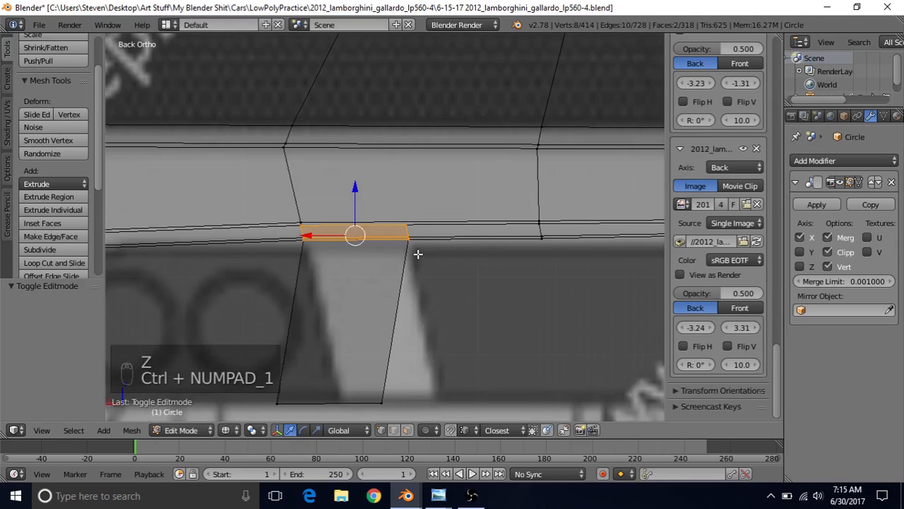
scroll(418, 253, "up", 4)
key("c")
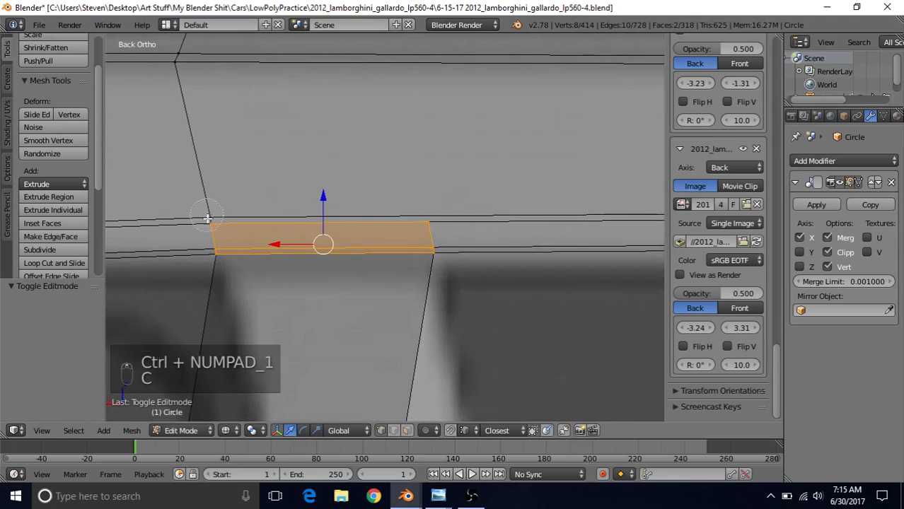
middle_click(207, 219)
middle_click(432, 227)
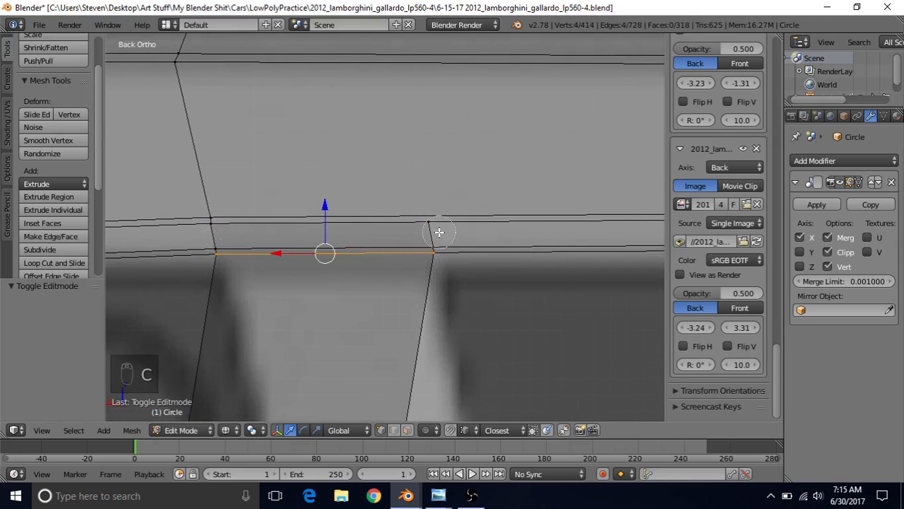
scroll(283, 287, "down", 5)
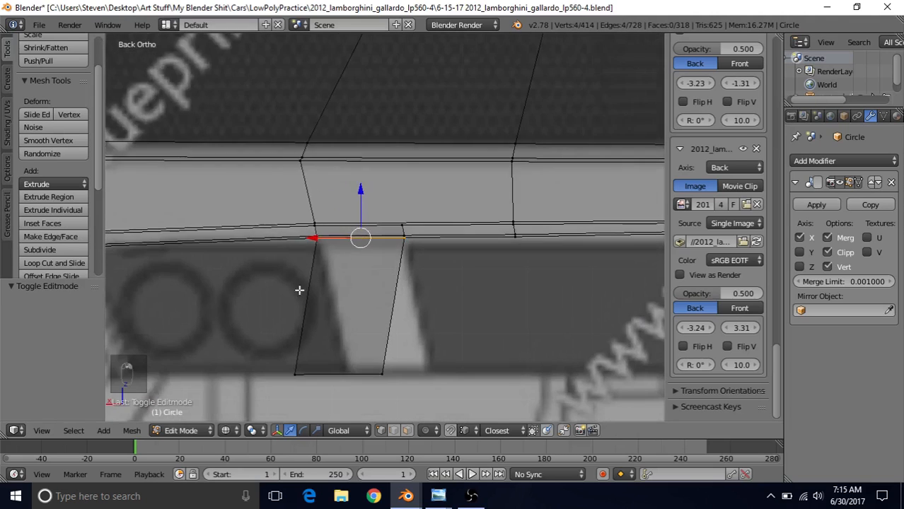
Step: Move the selected edge at the top of the strip panel 0.016 along the Y axis
key("z")
middle_click_drag(495, 227, 377, 240)
scroll(375, 241, "up", 1)
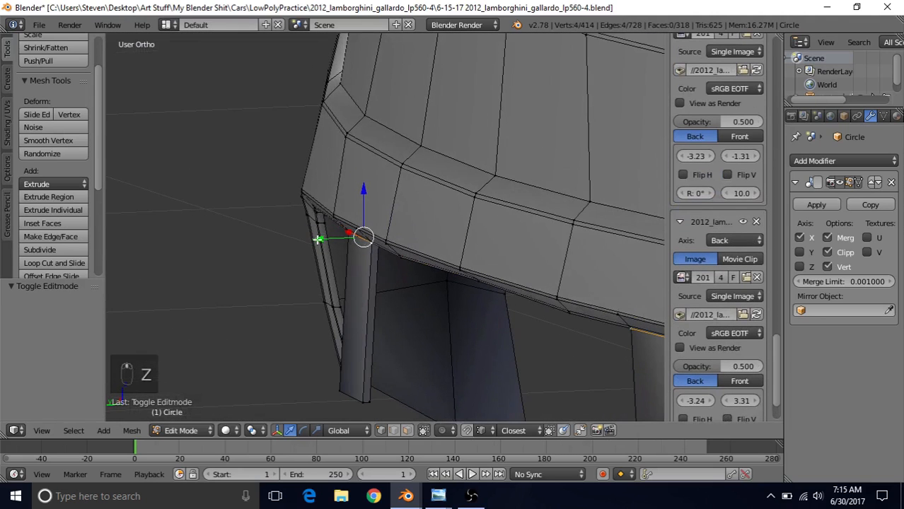
left_click_drag(319, 239, 305, 243)
scroll(375, 257, "down", 1)
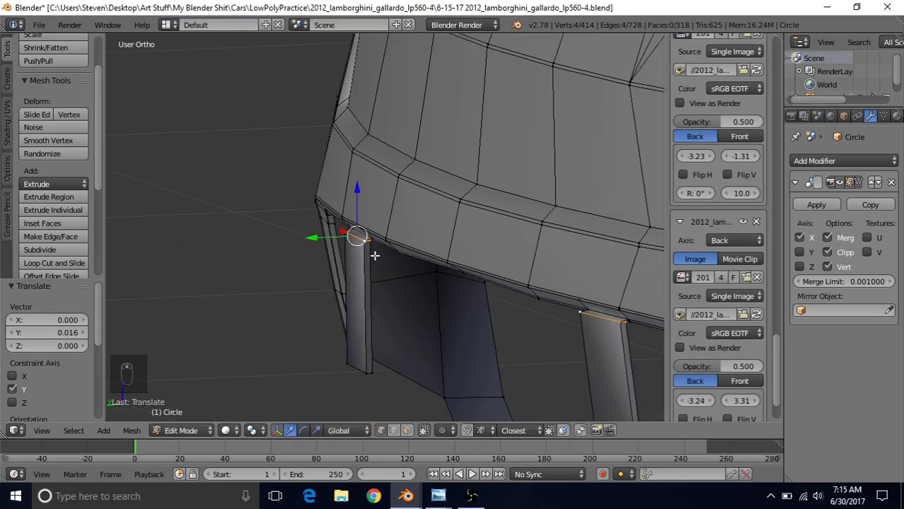
middle_click_drag(379, 232, 445, 226)
scroll(445, 226, "up", 2)
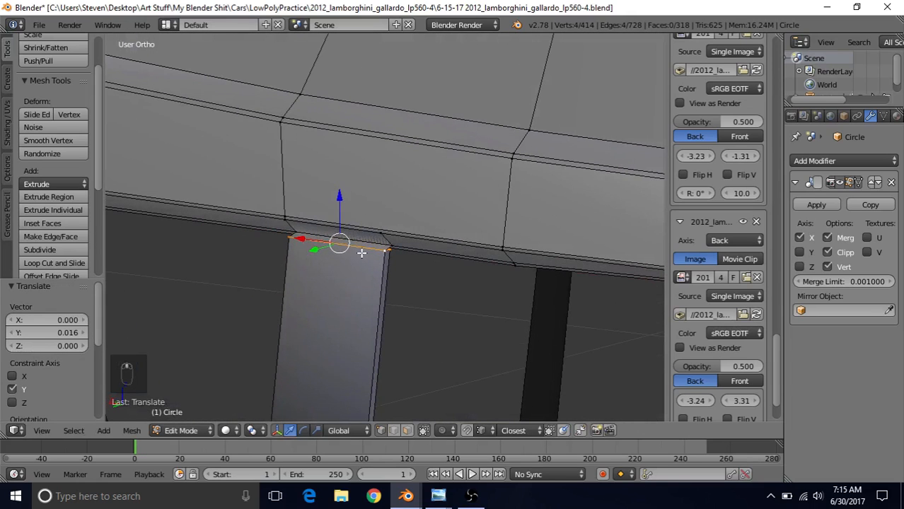
Step: Select all geometry linked to the strip panel and deselect its bottom vertices in wireframe back view
left_click(74, 431)
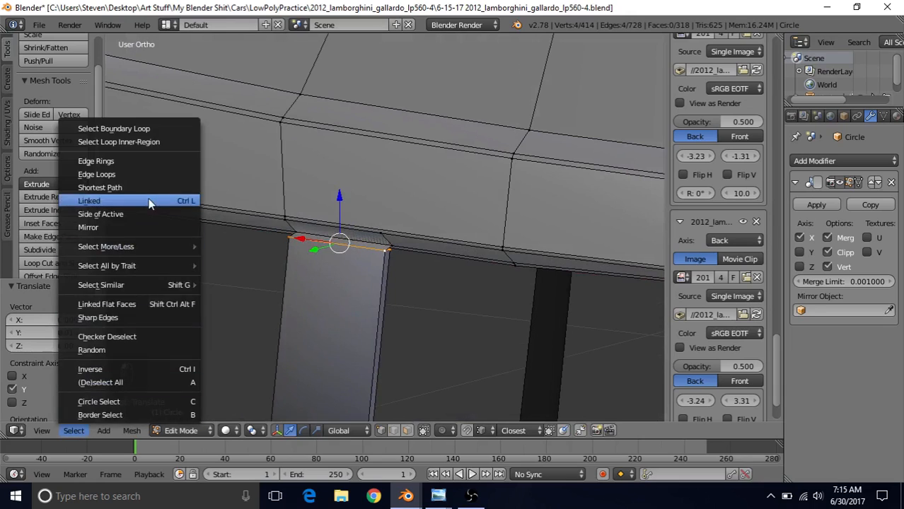
left_click(106, 200)
middle_click_drag(341, 316, 343, 318)
key("z")
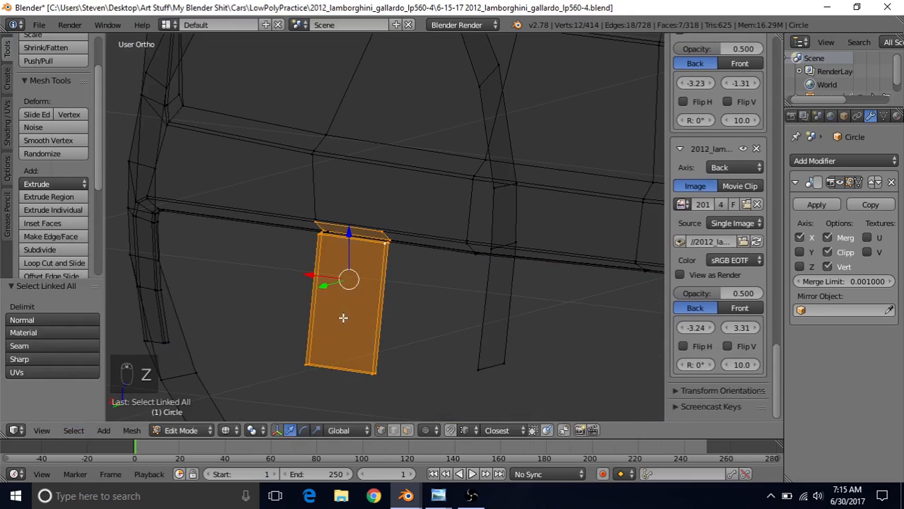
key("ctrl+KP_1")
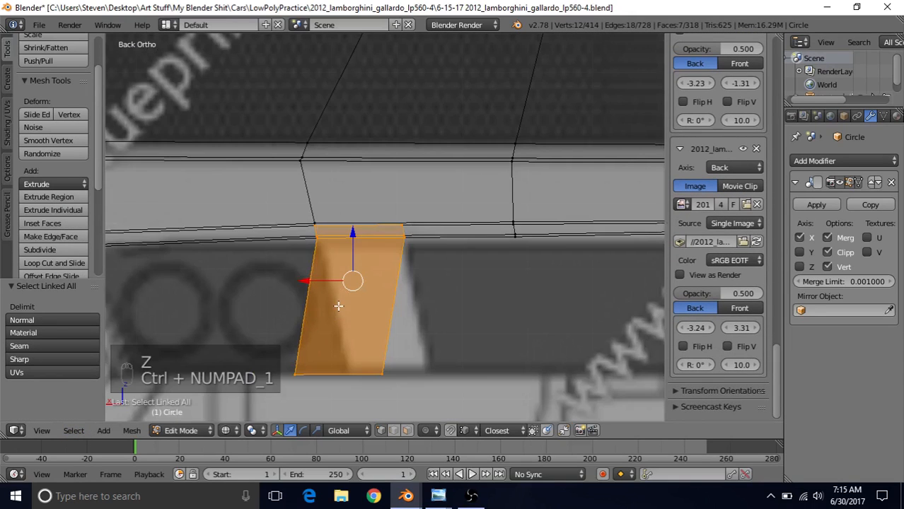
key("c")
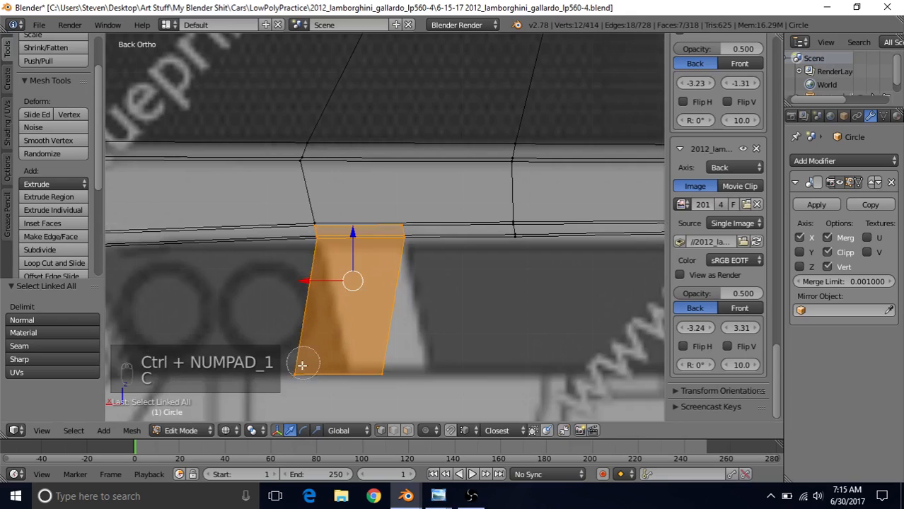
middle_click_drag(303, 367, 392, 373)
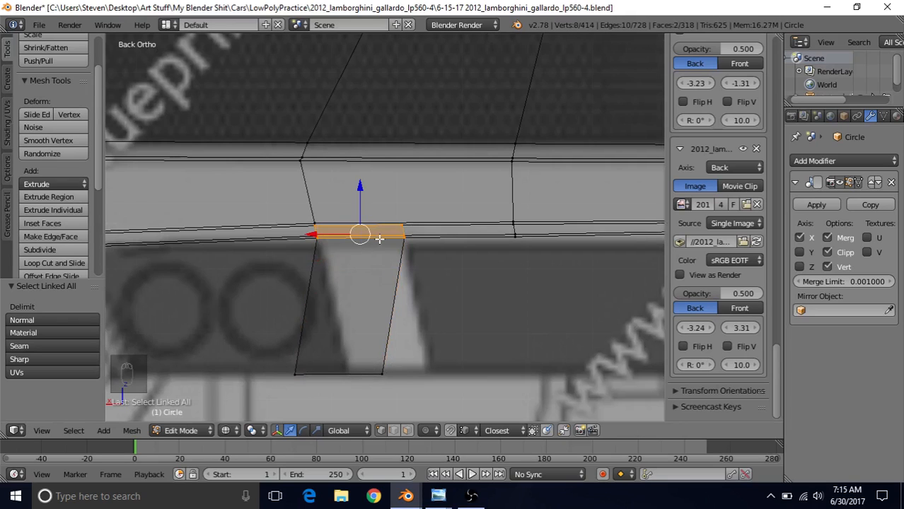
Step: Isolate the horizontal edge just above the flange's lower border and dissolve it
scroll(379, 239, "up", 4)
key("c")
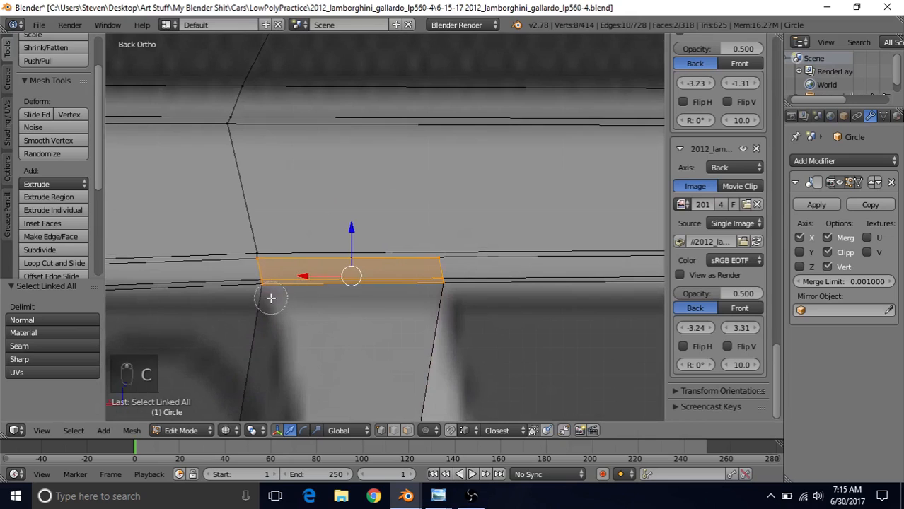
middle_click_drag(264, 298, 282, 298)
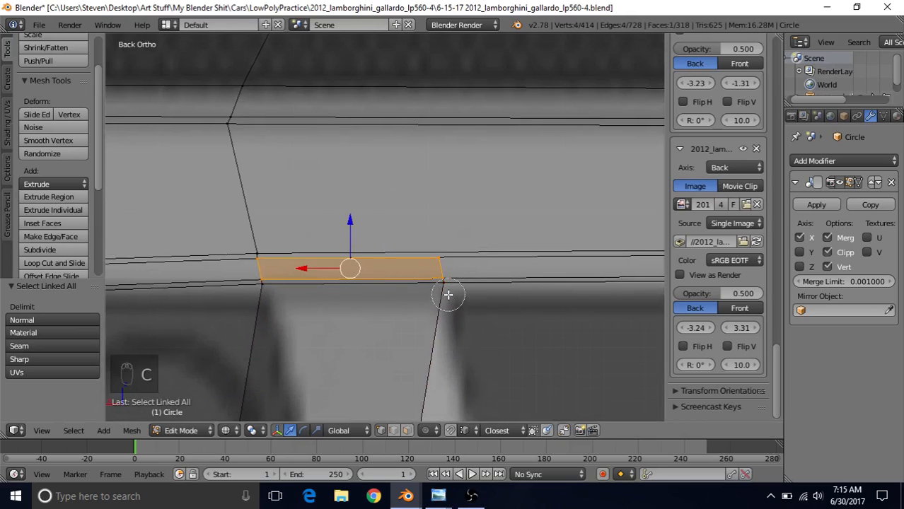
middle_click_drag(440, 263, 434, 248)
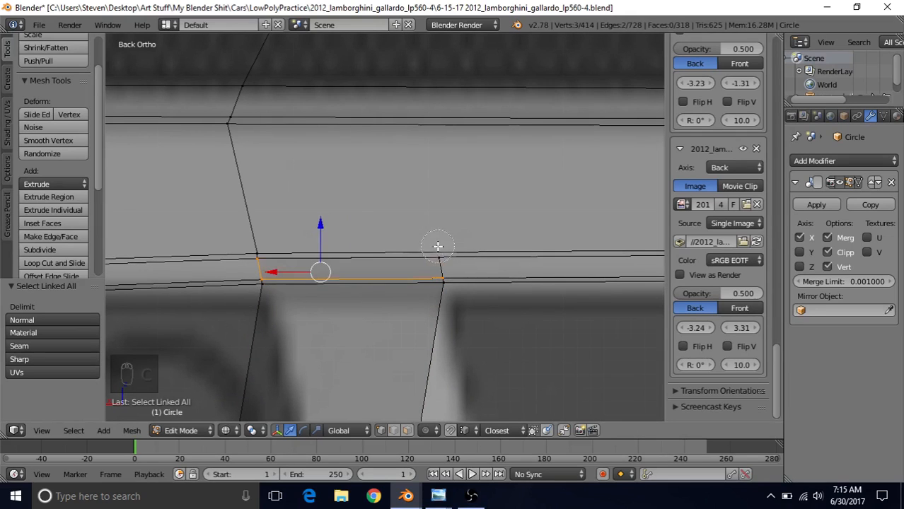
middle_click(258, 254)
right_click(351, 192)
key("Delete")
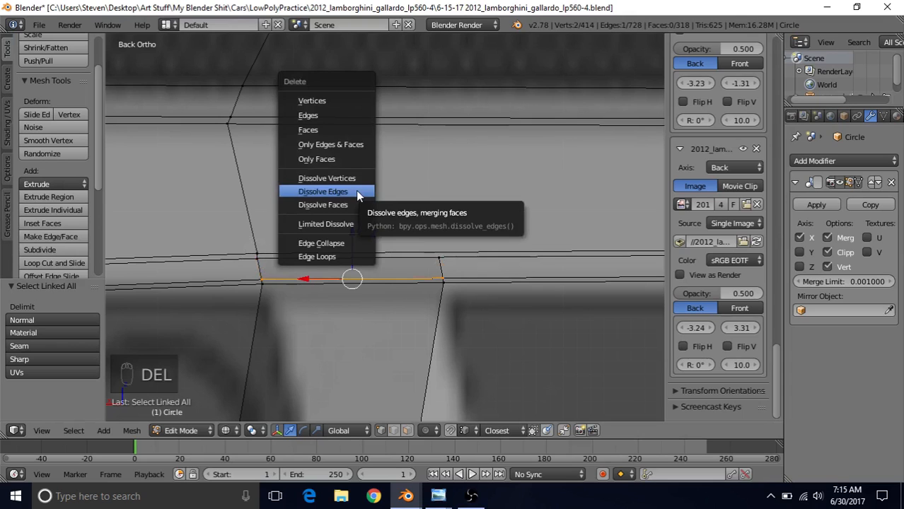
left_click(356, 190)
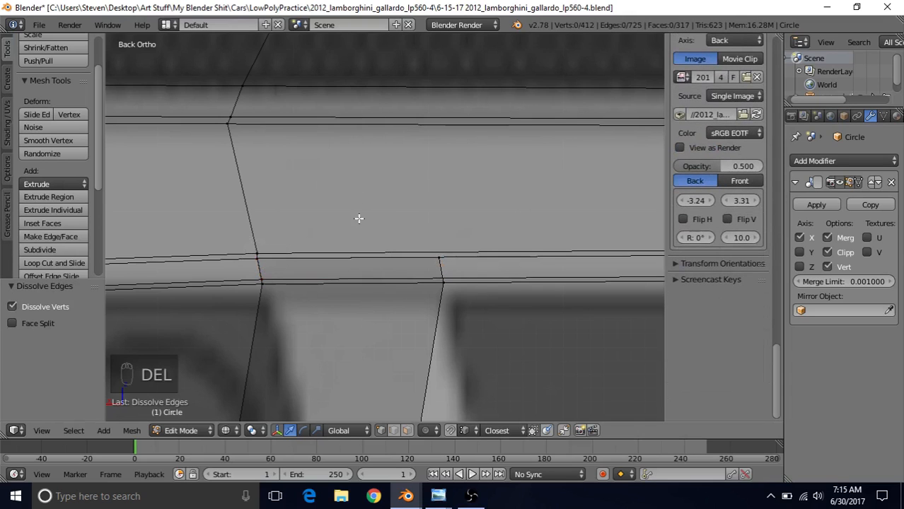
key("z")
scroll(359, 238, "down", 4)
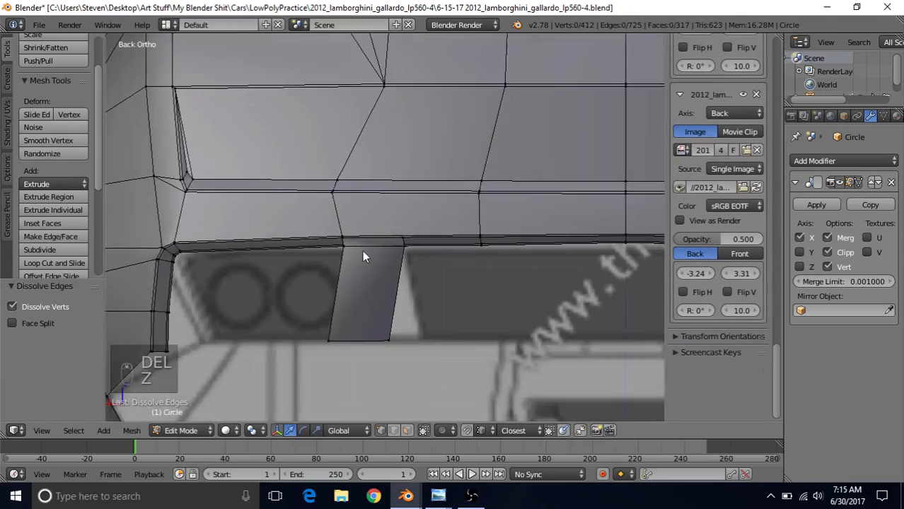
Step: Select the two vertices of the strip panel's top front edge and move that edge outward along the Y axis
key("Tab")
middle_click_drag(365, 254, 256, 237)
scroll(237, 237, "up", 6)
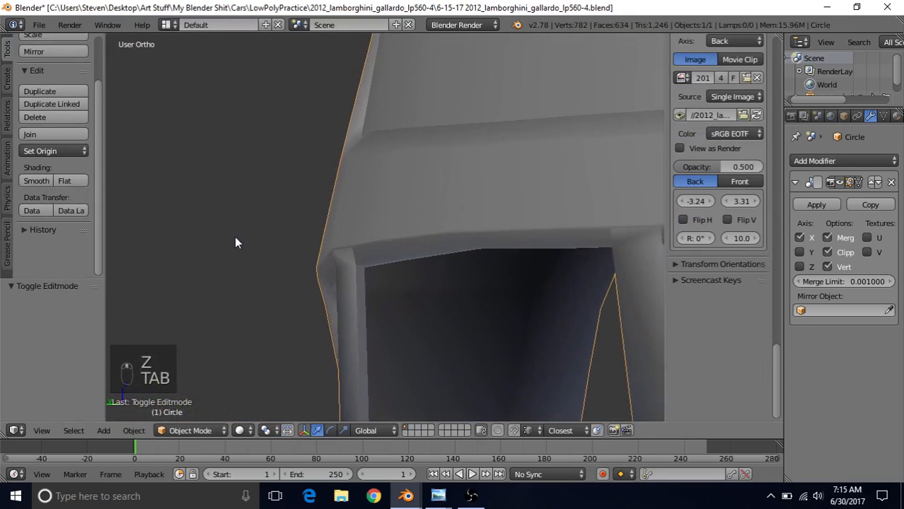
key("Tab")
middle_click_drag(285, 302, 281, 302)
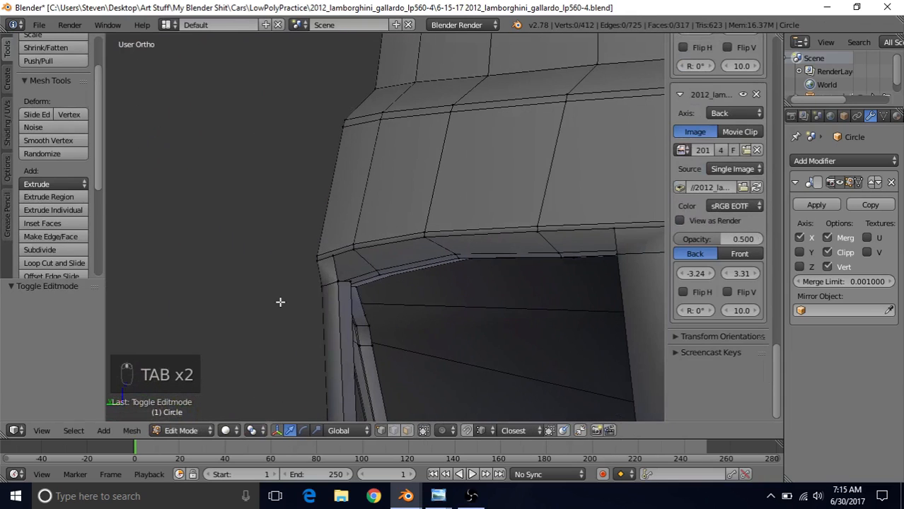
right_click(322, 279)
right_click(343, 281, "shift")
scroll(345, 259, "up", 3)
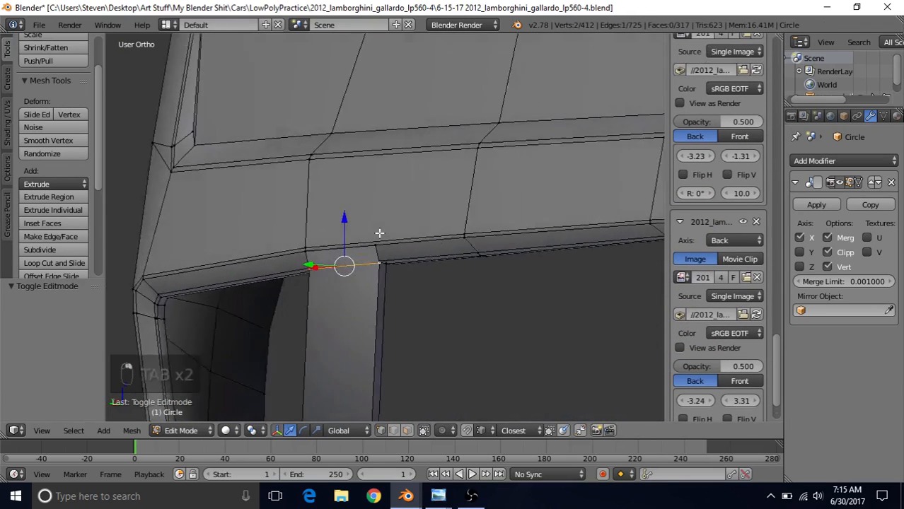
mouse_move(379, 233)
middle_mouse_down()
mouse_move(575, 263)
mouse_move(478, 254)
mouse_move(347, 219)
mouse_move(315, 252)
middle_mouse_up()
left_click_drag(300, 266, 287, 271)
Step: In face select mode, delete the strip panel's large inner face on the side facing the car's interior
key("Tab")
middle_click_drag(288, 271, 573, 236)
key("Tab")
middle_click_drag(503, 271, 502, 251)
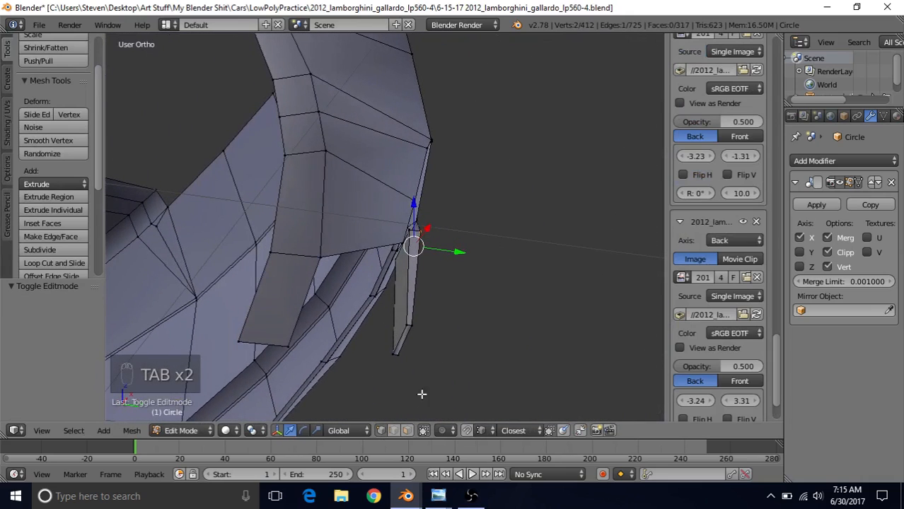
left_click(406, 430)
mouse_move(448, 256)
middle_mouse_down()
mouse_move(464, 250)
mouse_move(443, 253)
middle_mouse_up()
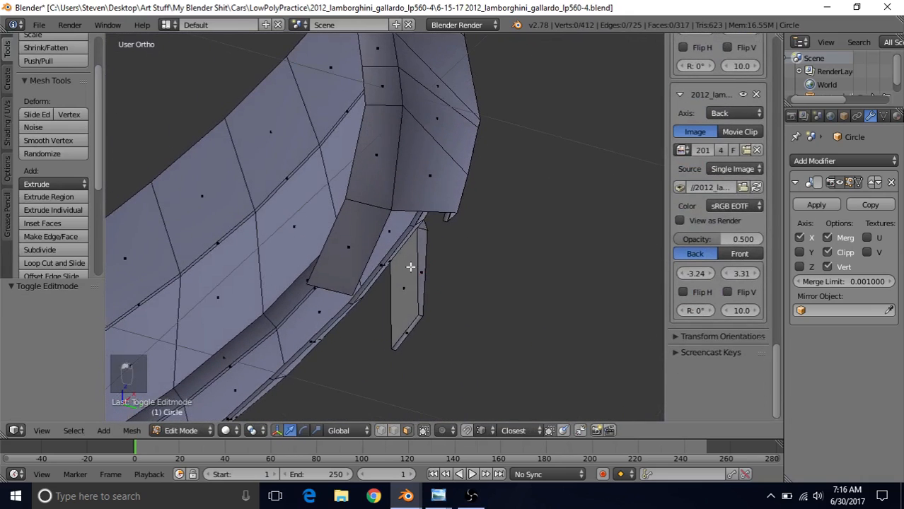
right_click(410, 267)
key("Delete")
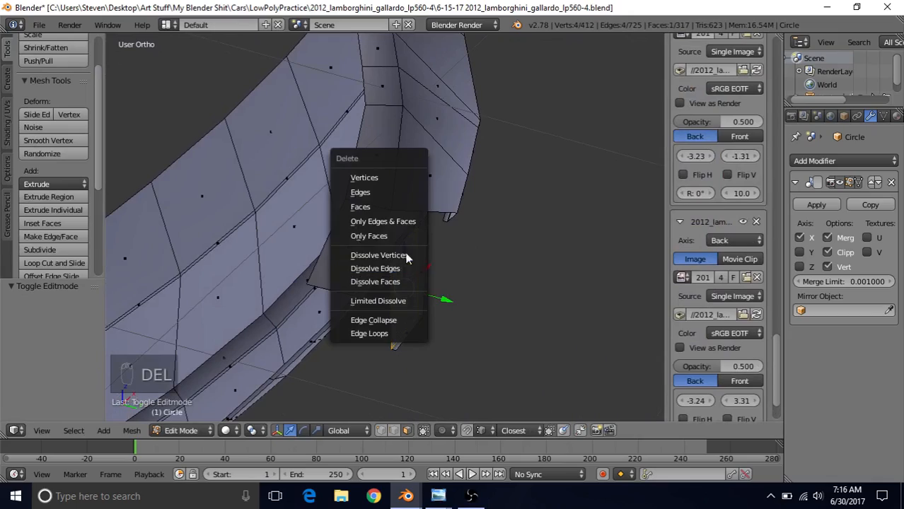
left_click(399, 206)
middle_click_drag(396, 303, 285, 265)
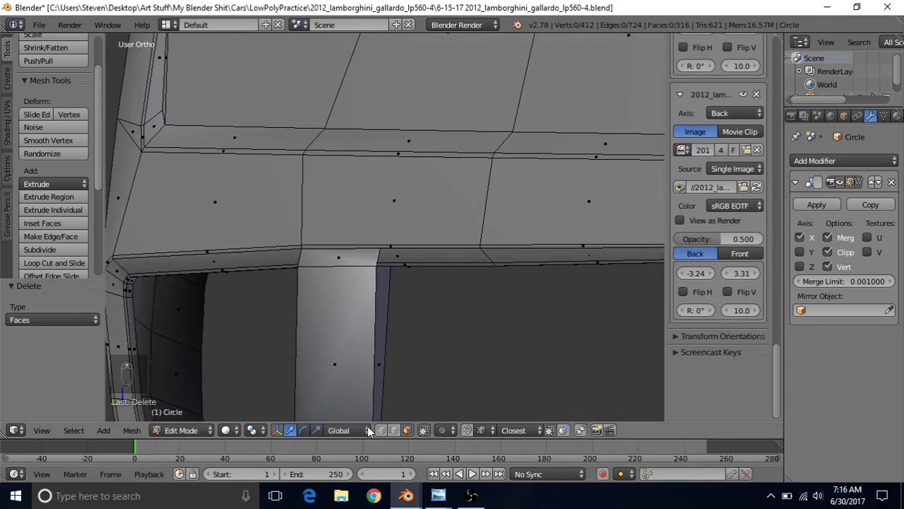
Step: Return to vertex select mode and compare the strip panel's top with the straight-on rear reference photo of the white car
left_click(343, 431)
scroll(391, 342, "down", 5)
key("Tab")
middle_click_drag(389, 342, 424, 250)
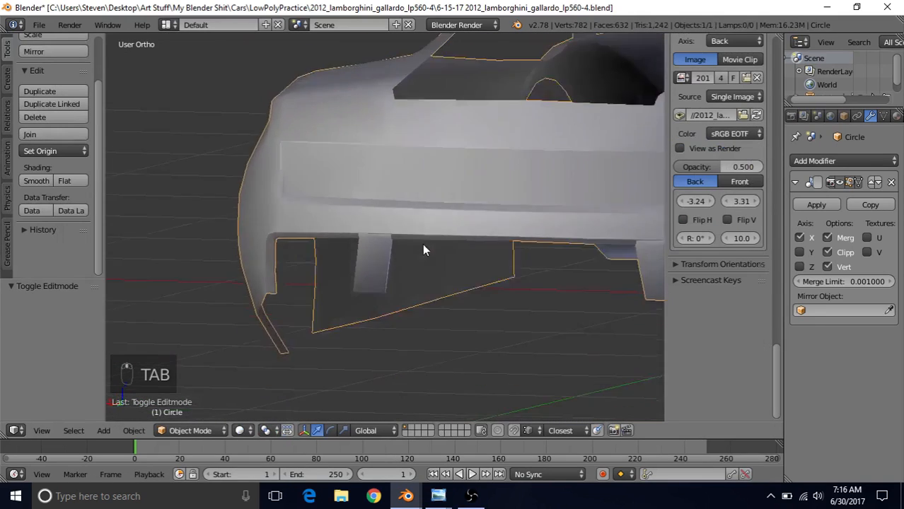
scroll(395, 251, "up", 5)
key("Tab")
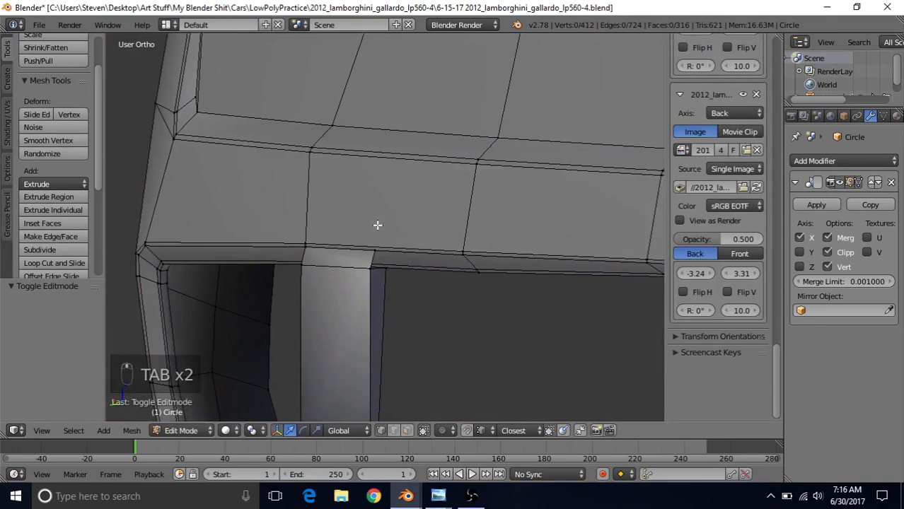
middle_click_drag(377, 224, 376, 236)
left_click(438, 496)
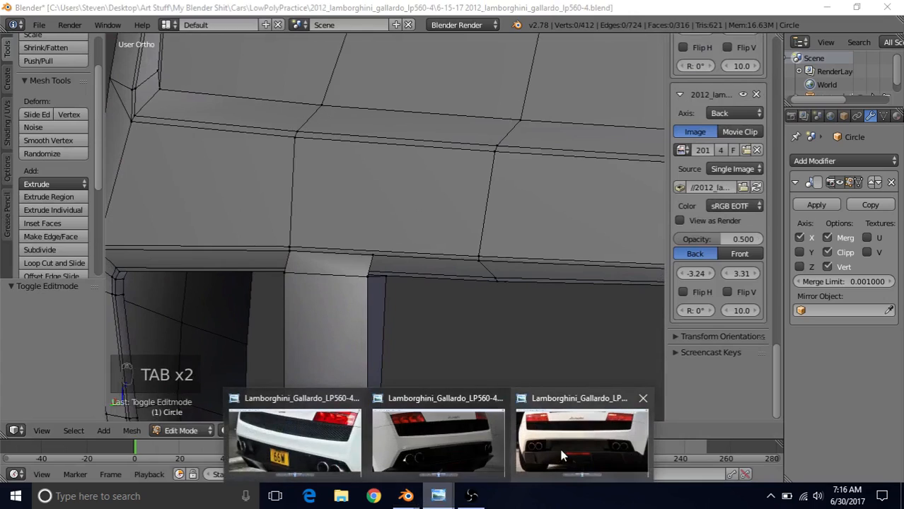
left_click(563, 456)
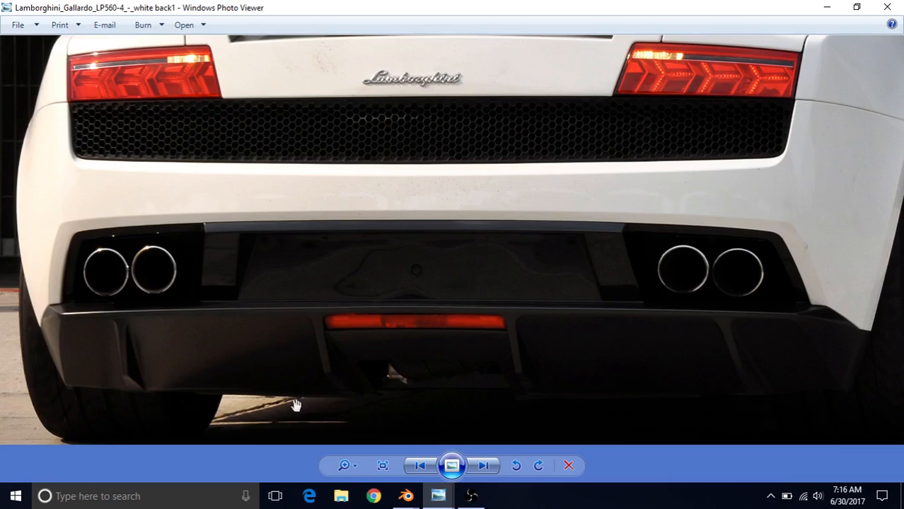
left_click(406, 496)
left_click(458, 440)
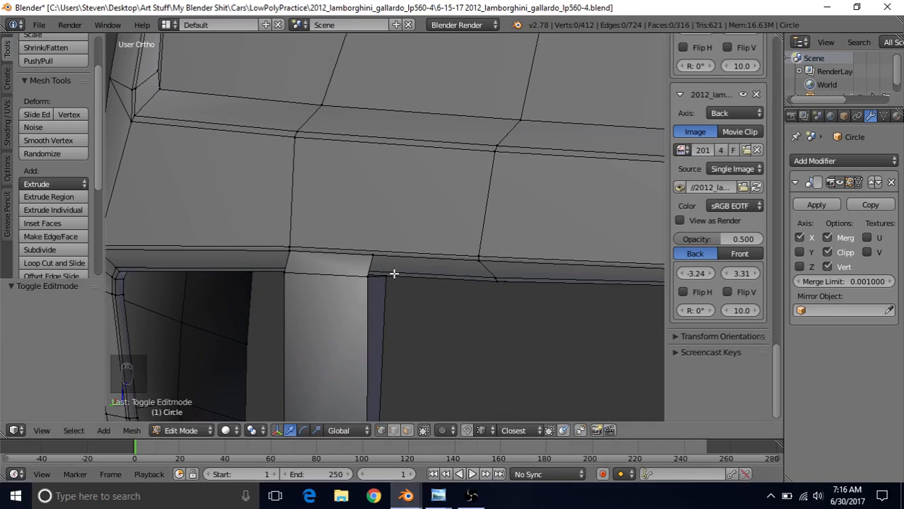
Step: Add a horizontal loop cut across the strip panel's slanted top face, slid close to that face's lower edge
mouse_move(394, 274)
middle_mouse_down()
mouse_move(383, 293)
mouse_move(398, 289)
mouse_move(392, 278)
middle_mouse_up()
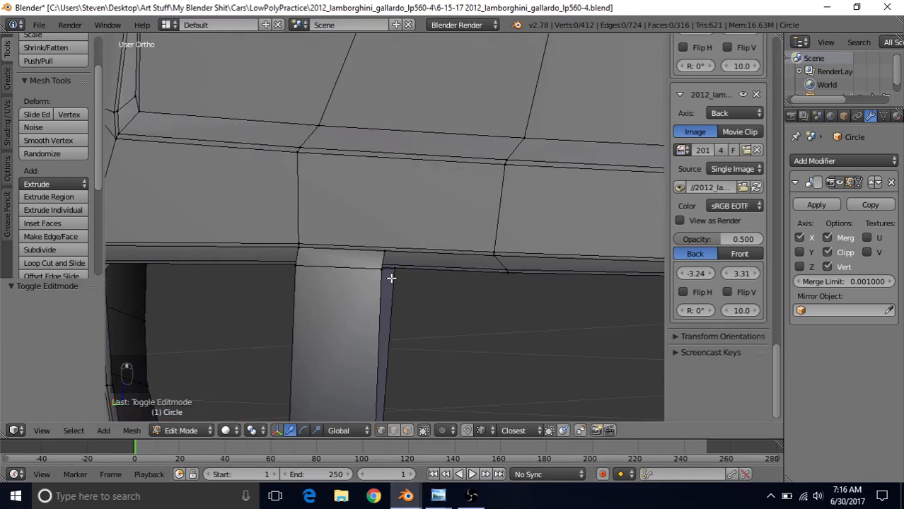
key("ctrl+r")
left_click(376, 261)
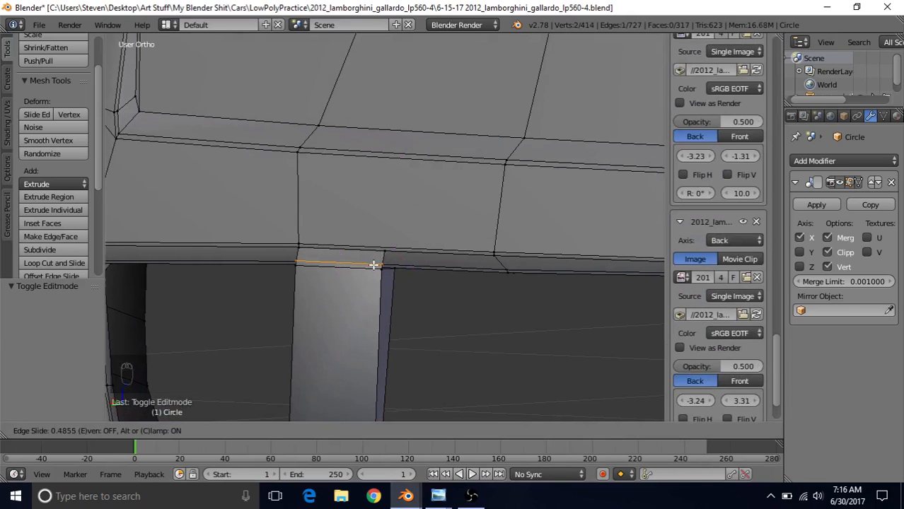
left_click(375, 264)
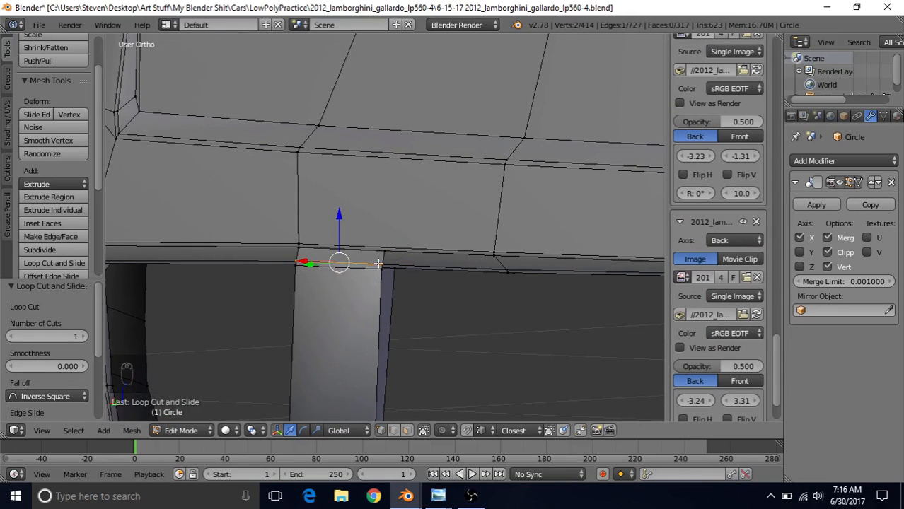
Step: Select the four corner vertices of the narrow face below the new loop cut and move them outward along the Y axis
key("Tab")
middle_click_drag(376, 257, 381, 302)
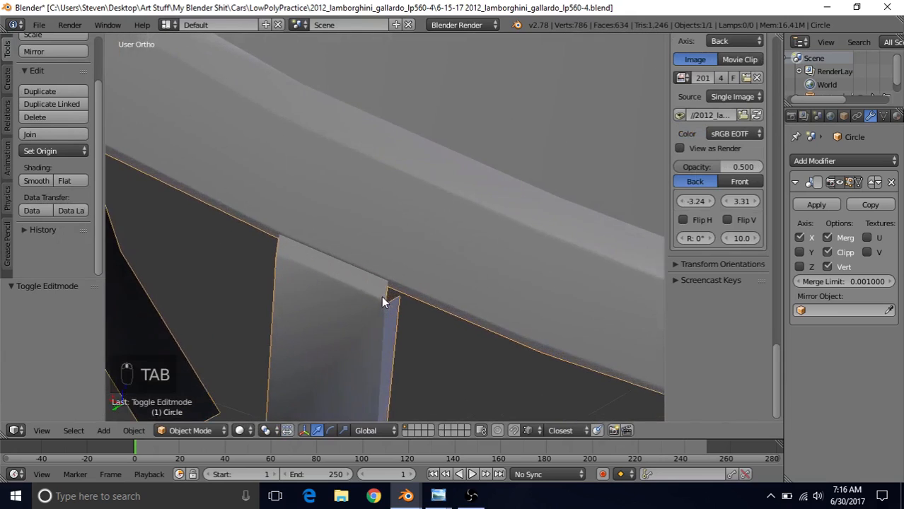
key("Tab")
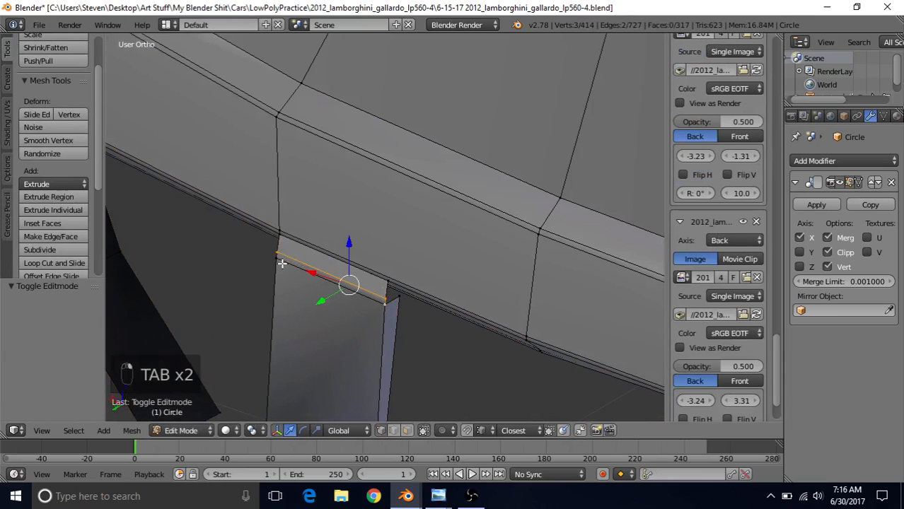
right_click(281, 264, "shift")
left_click_drag(301, 298, 295, 302)
middle_click_drag(307, 263, 456, 263)
key("Tab")
Step: Check the straight-on rear reference photo and nudge the selected narrow band at the top of the strip panel
mouse_move(438, 495)
left_click(547, 451)
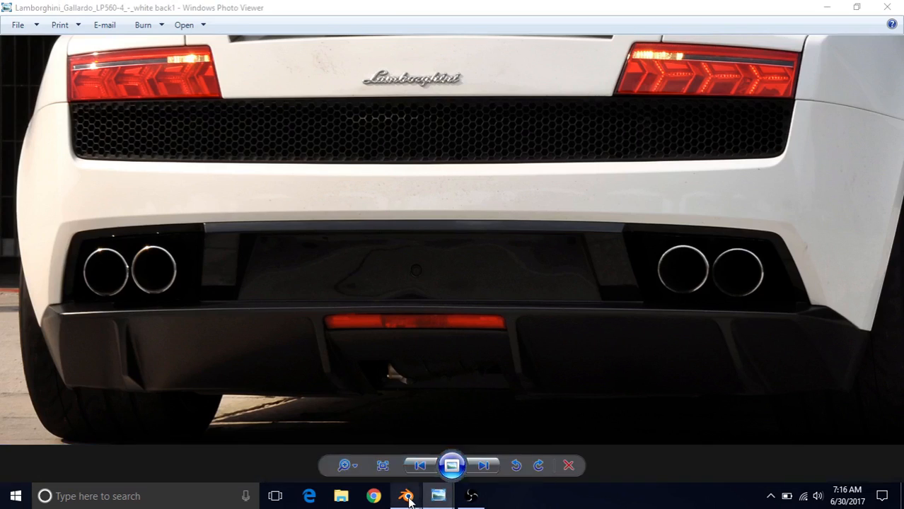
mouse_move(406, 496)
left_click(444, 435)
middle_click_drag(435, 275, 318, 248)
key("Tab")
scroll(281, 255, "up", 1)
scroll(317, 248, "up", 2)
left_click_drag(273, 270, 276, 273)
key("Tab")
scroll(276, 275, "down", 2)
middle_click_drag(276, 281, 343, 256)
Step: Select the four vertices around the small open gap at the strip panel's upper side corner and fill it with a face
key("Tab")
scroll(341, 255, "up", 3)
scroll(342, 254, "up", 1)
scroll(342, 254, "up", 3)
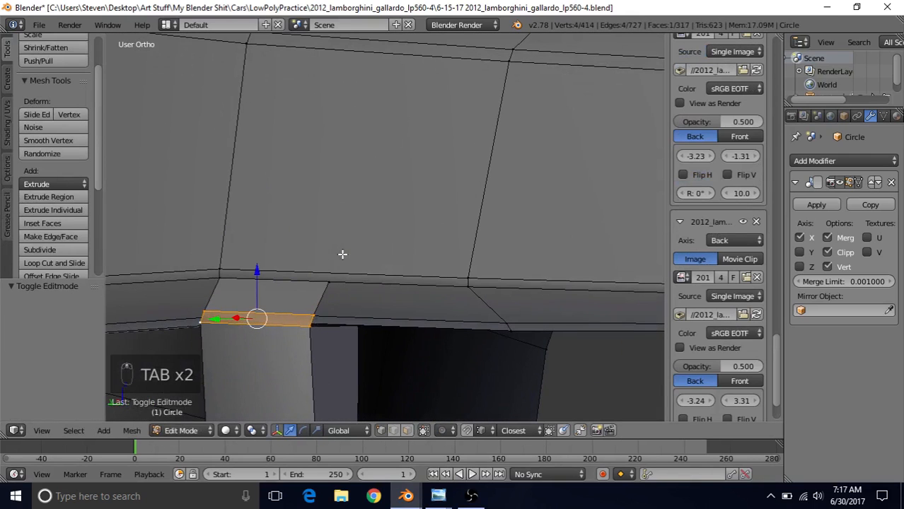
right_click(309, 325)
middle_click_drag(348, 278, 336, 270)
right_click(299, 309, "shift")
right_click(317, 278, "shift")
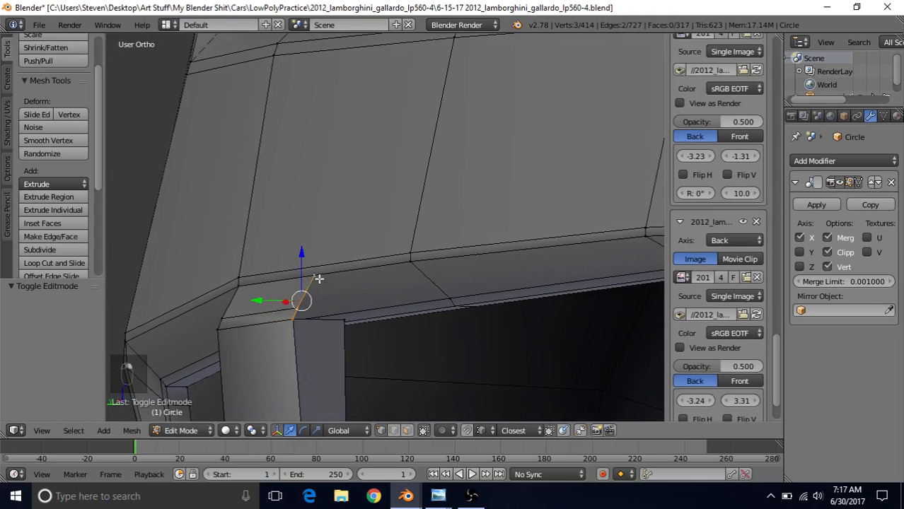
right_click(343, 321, "shift")
key("f")
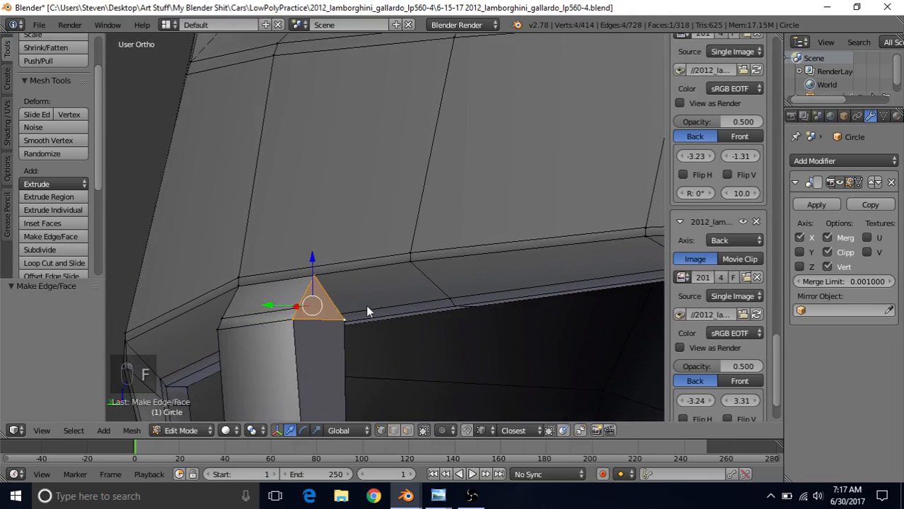
Step: Apply smooth shading to the whole bumper object in object mode
key("Tab")
middle_click_drag(366, 305, 347, 270)
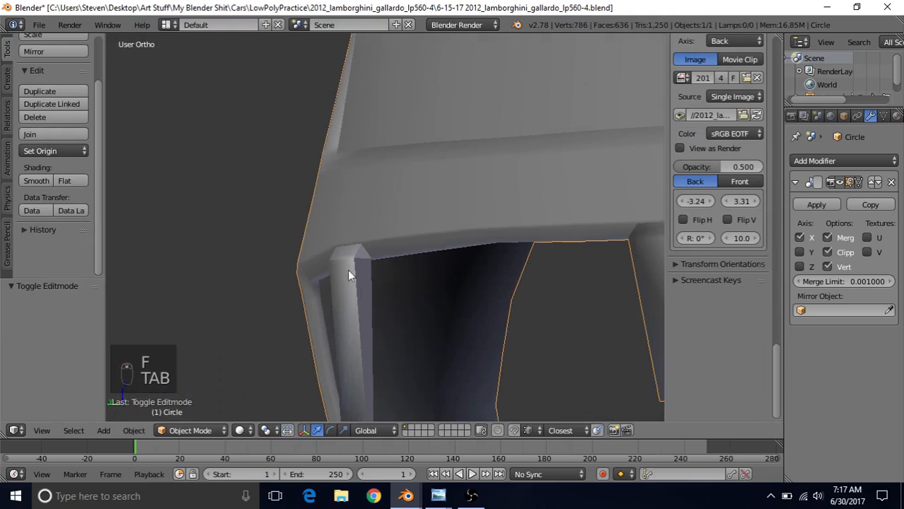
left_click(37, 180)
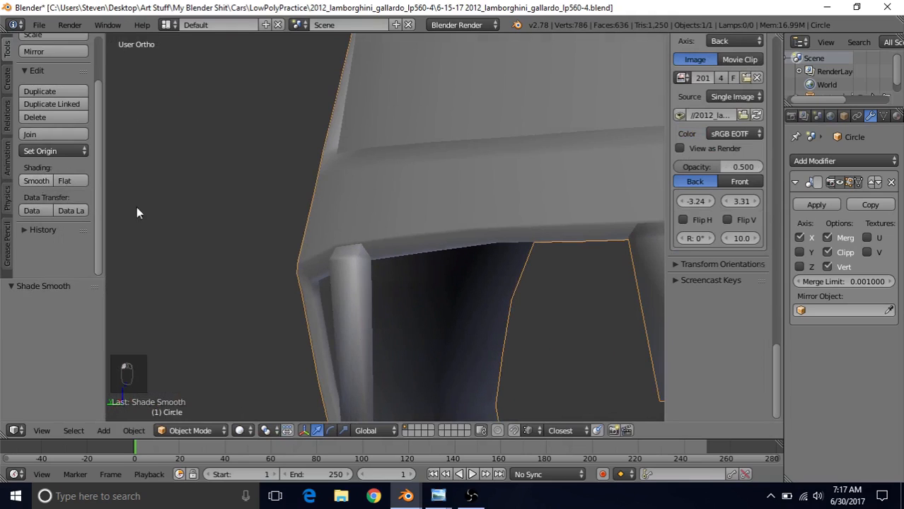
scroll(386, 281, "down", 2)
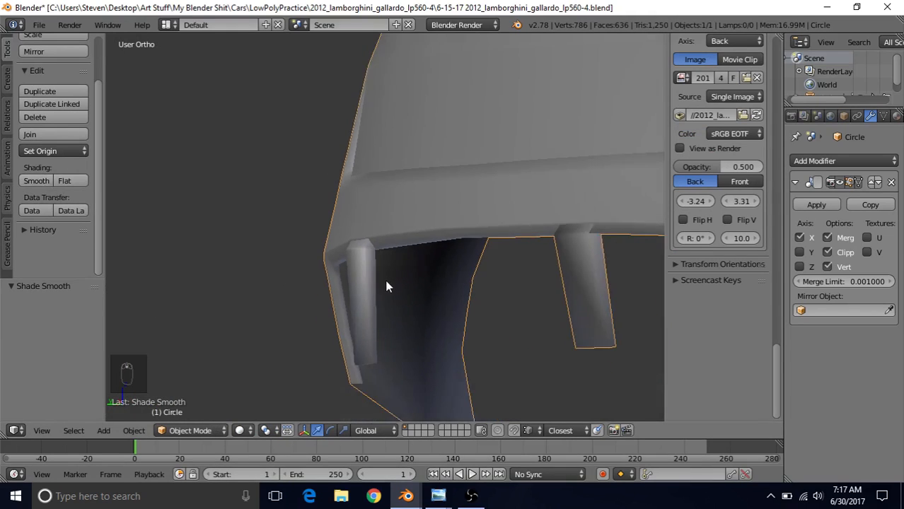
middle_click_drag(386, 287, 459, 237)
Step: Examine the strip panel's junction with the bumper and compare it with the straight-on rear reference photo
scroll(458, 237, "up", 4)
key("Tab")
scroll(459, 236, "up", 3)
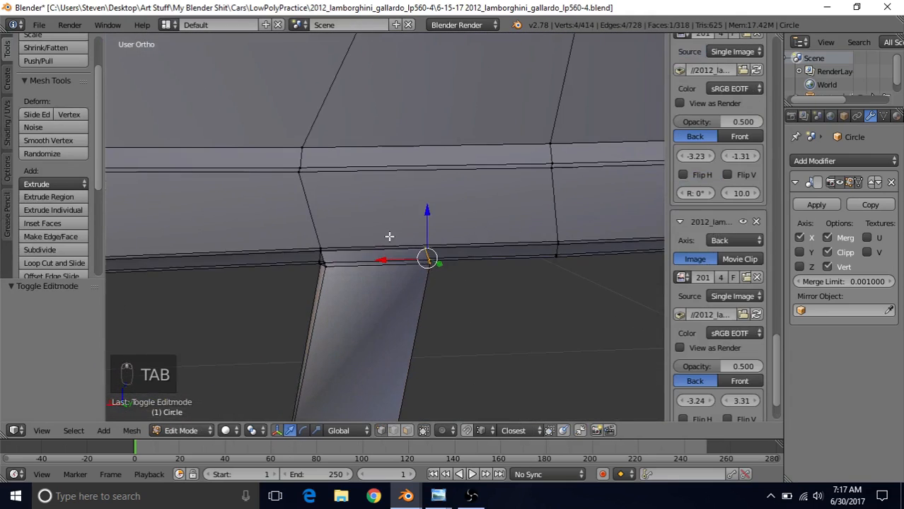
middle_click_drag(389, 236, 370, 238)
key("Tab")
scroll(378, 263, "down", 3)
scroll(379, 258, "down", 3)
left_click(440, 495)
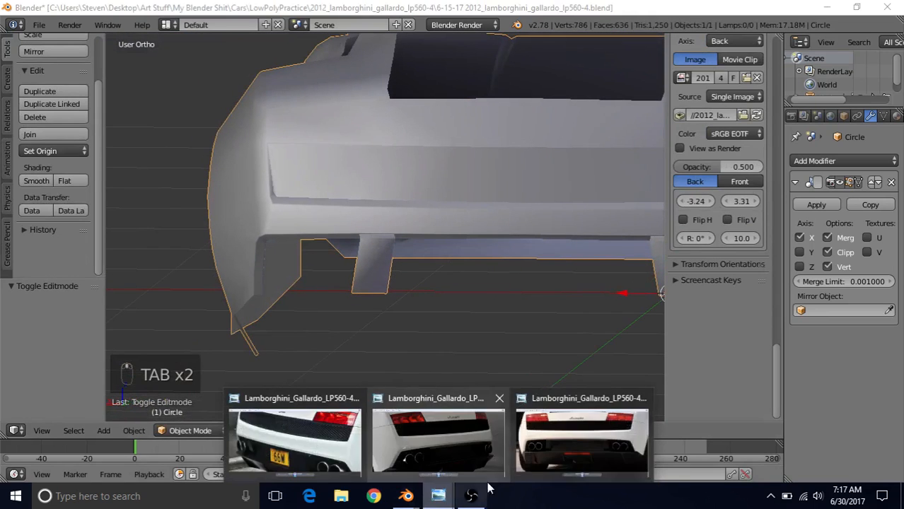
left_click(570, 460)
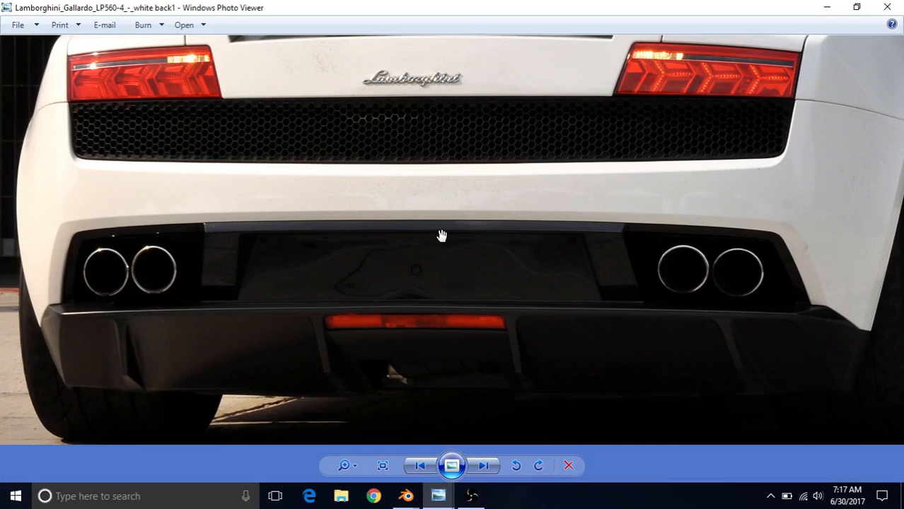
left_click(406, 496)
left_click(445, 442)
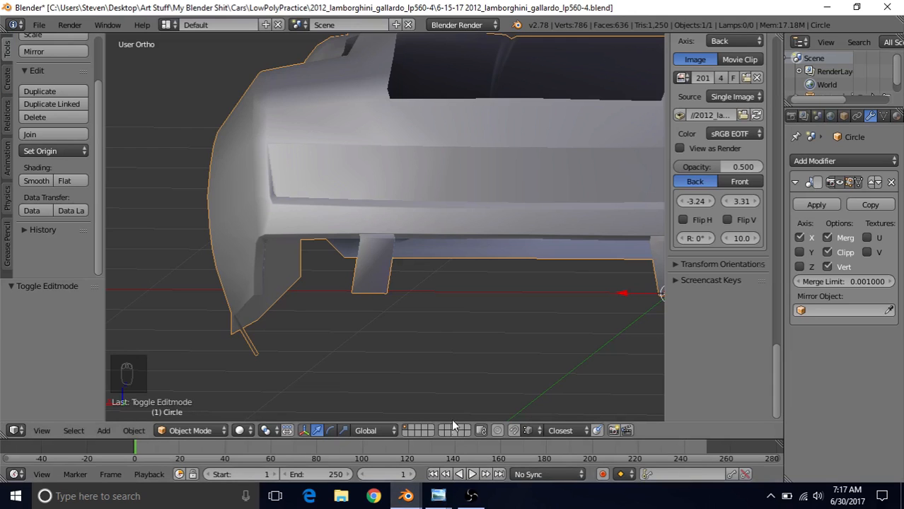
Step: Extrude the filled corner face of the strip panel and move it -0.756 along the X axis toward the bumper's center
key("Tab")
scroll(426, 293, "up", 6)
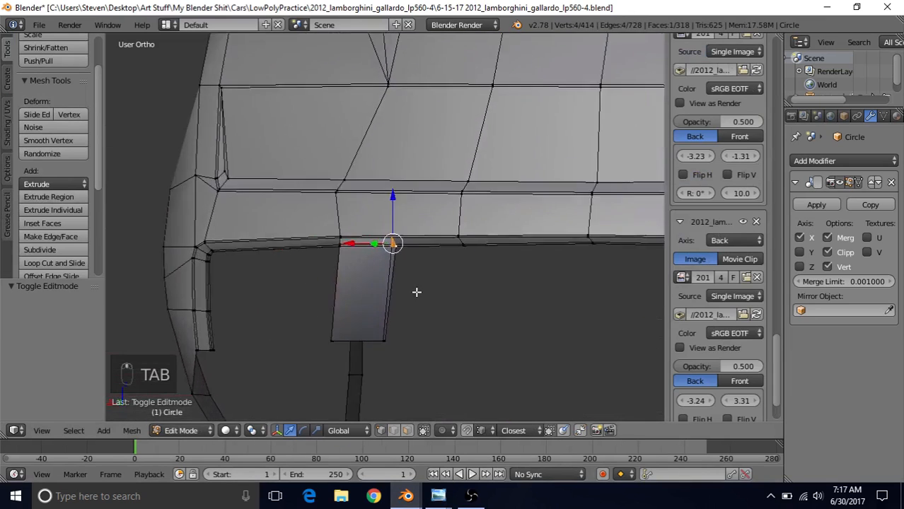
scroll(407, 320, "down", 4)
middle_click_drag(407, 309, 327, 295, "shift")
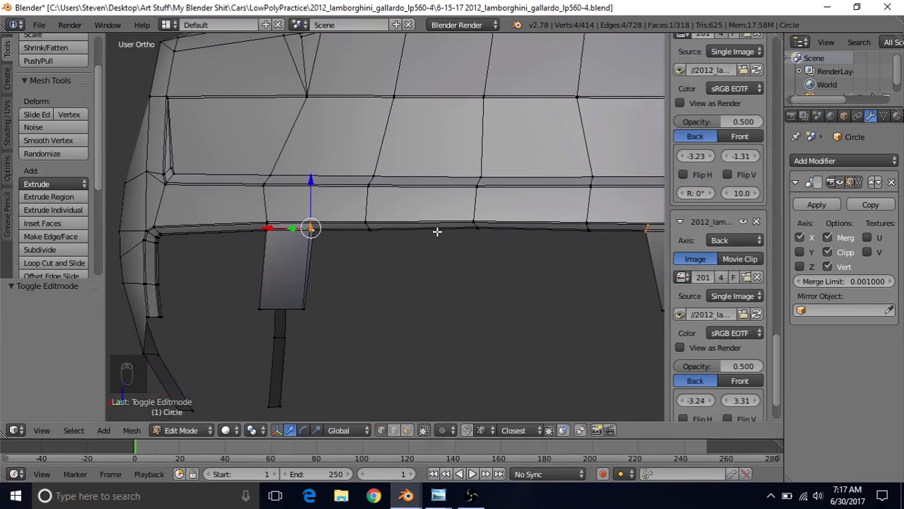
key("e")
right_click(353, 259)
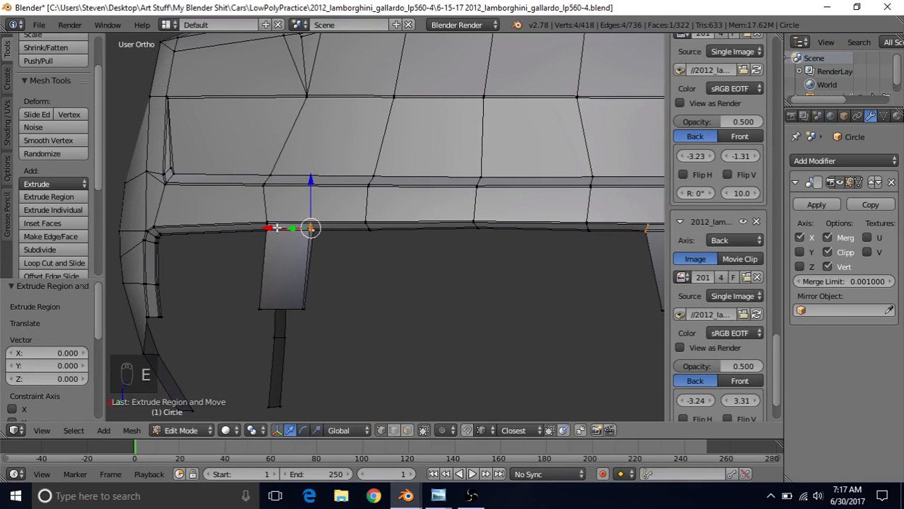
key("g")
key("x")
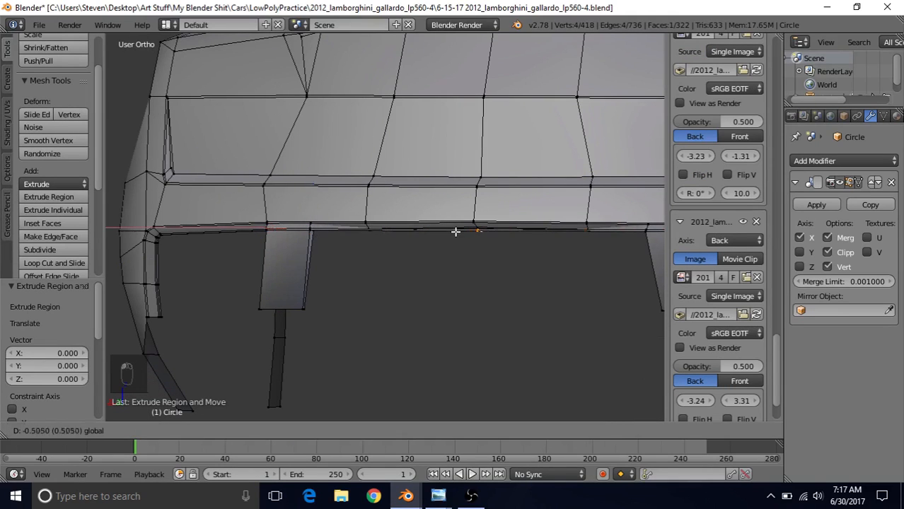
left_click(534, 231)
Step: Delete the end face of the new extrusion under the bumper's lower edge, leaving that end open
key("Delete")
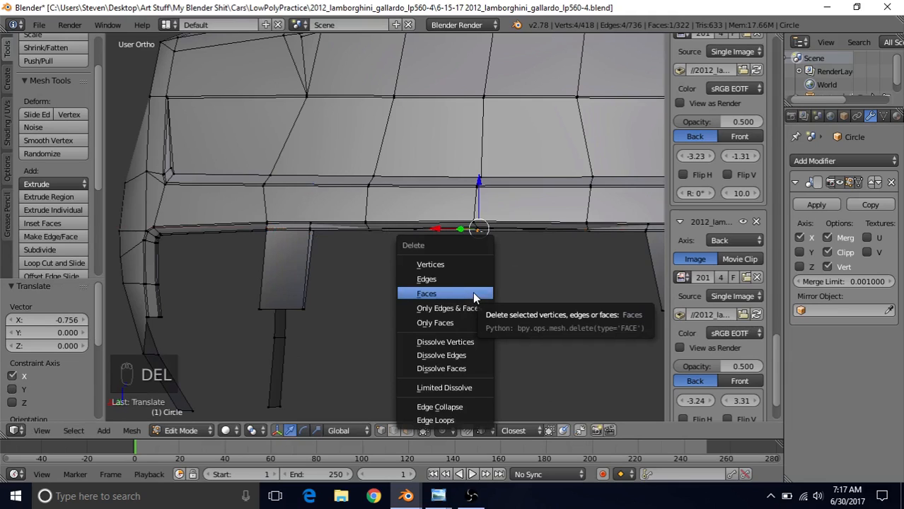
left_click(473, 293)
middle_click_drag(470, 289, 369, 310)
scroll(370, 309, "up", 4)
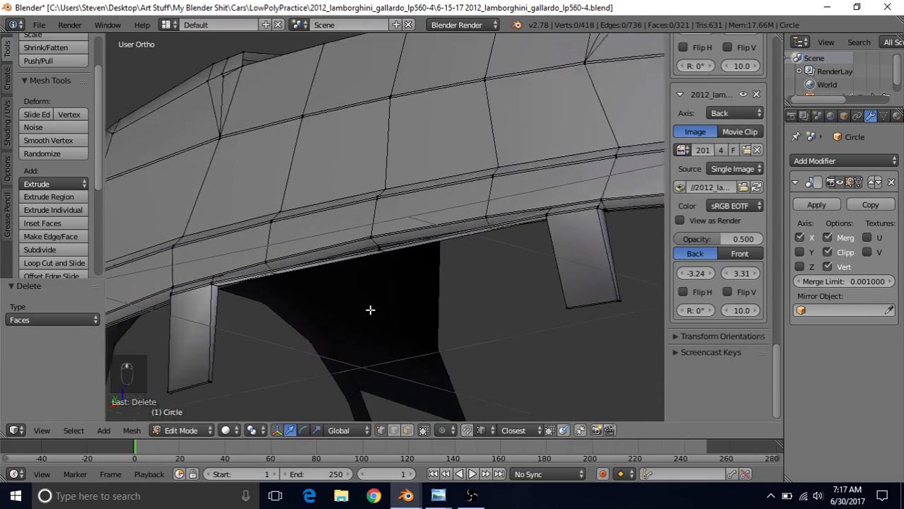
scroll(370, 311, "up", 2)
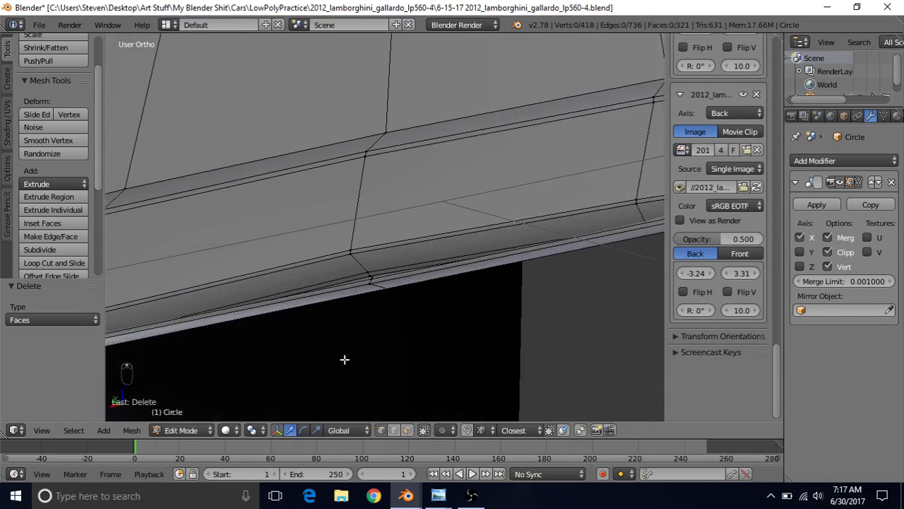
middle_click_drag(344, 360, 347, 250)
scroll(348, 251, "up", 3)
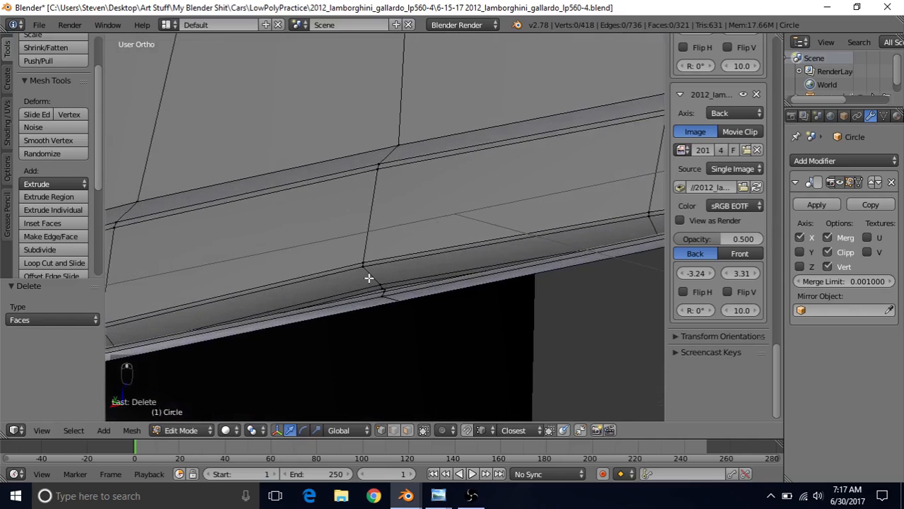
middle_click_drag(368, 314, 448, 249)
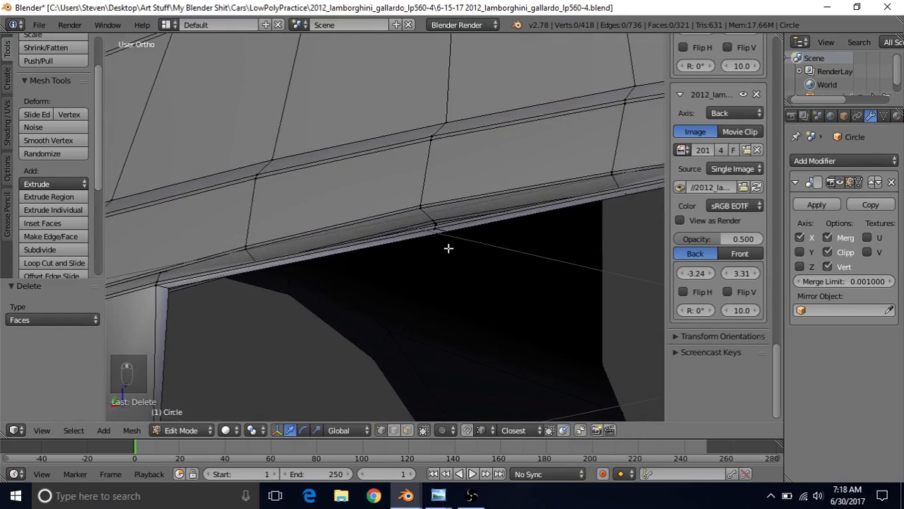
Step: Select the four vertices of the extrusion's open end and move them 0.088 along the Y axis
right_click(440, 227)
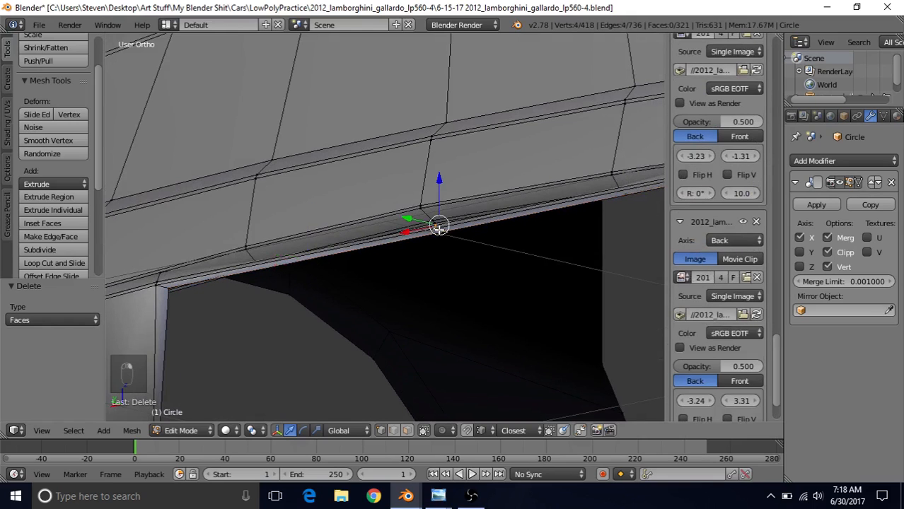
key("z")
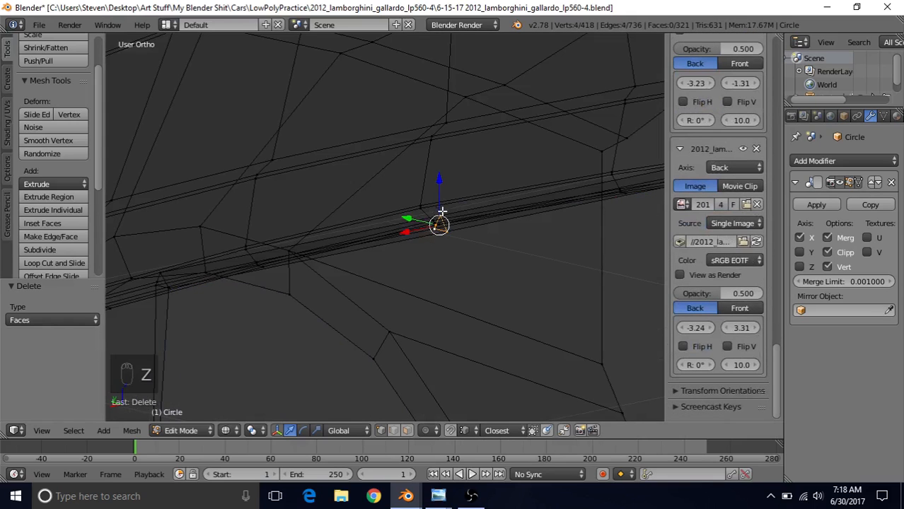
key("z")
key("z")
key("z")
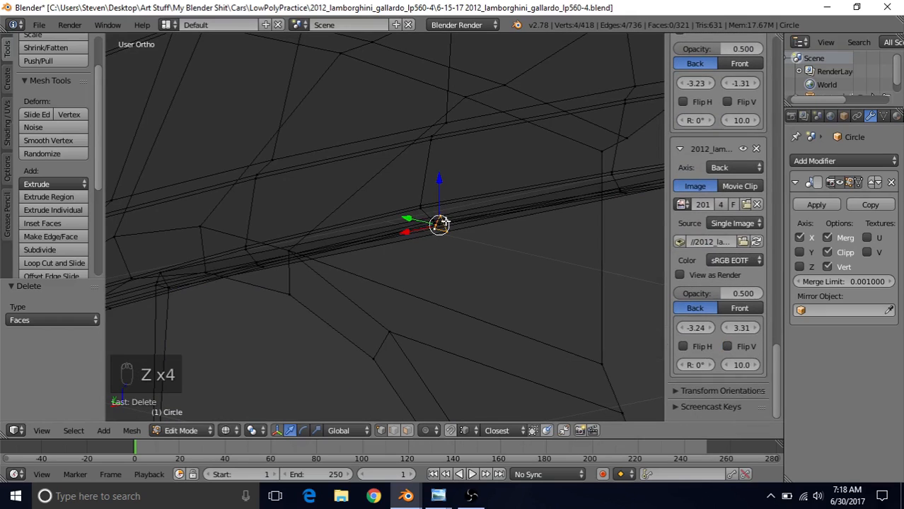
key("z")
scroll(383, 278, "up", 3)
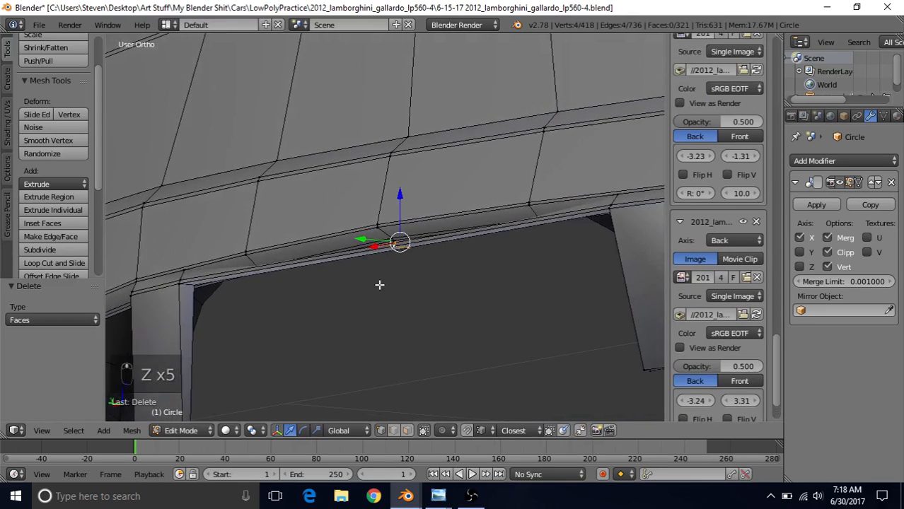
left_click_drag(373, 250, 290, 242)
middle_click_drag(305, 300, 273, 317)
middle_click_drag(359, 312, 388, 238)
scroll(359, 278, "up", 4)
scroll(389, 238, "up", 3)
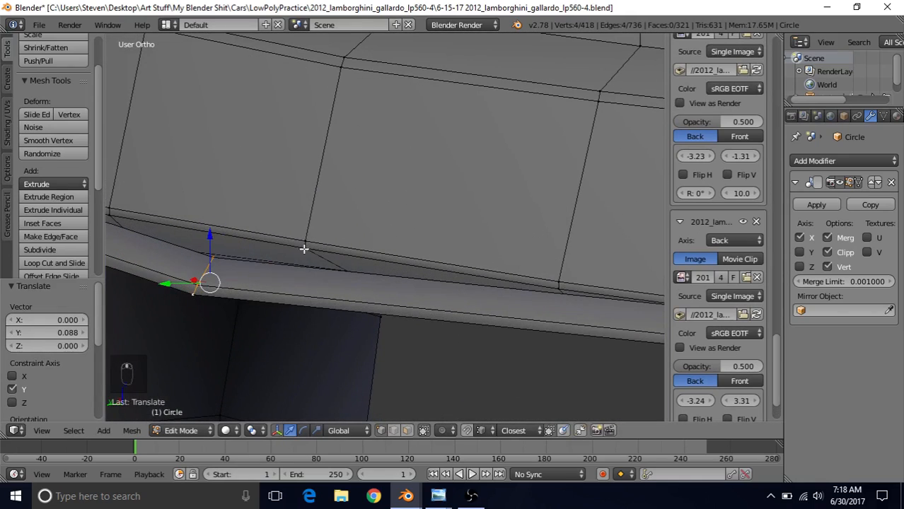
Step: Try moving the connecting strip's open end freely toward the bumper's vertical edge, and undo that move
key("g")
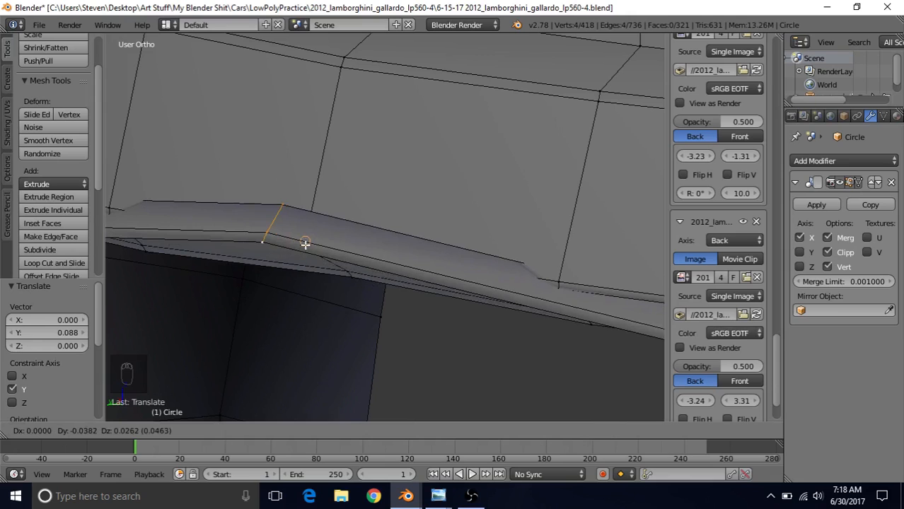
left_click(305, 242)
middle_click_drag(301, 246, 356, 189)
key("ctrl+z")
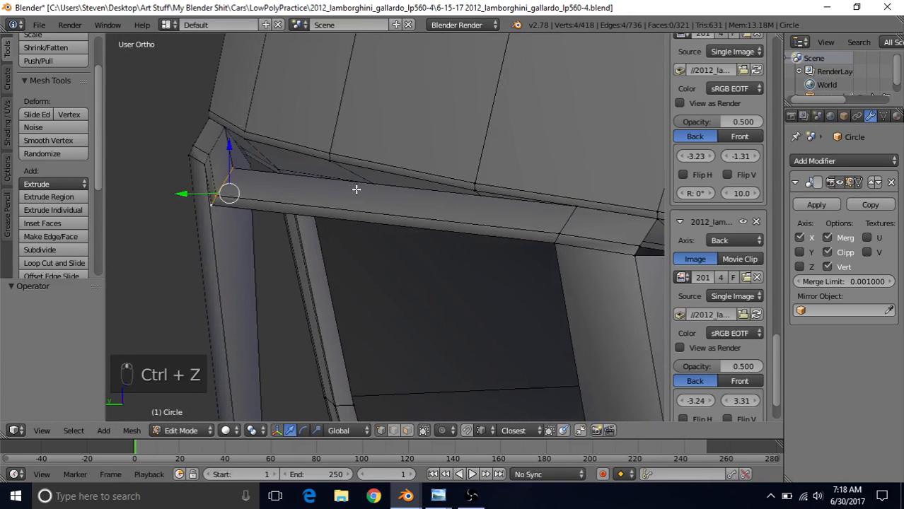
Step: Move the connecting strip's open end -0.025 along the Y axis
left_click_drag(173, 194, 234, 195)
middle_click_drag(234, 196, 230, 224)
middle_click_drag(234, 264, 222, 271)
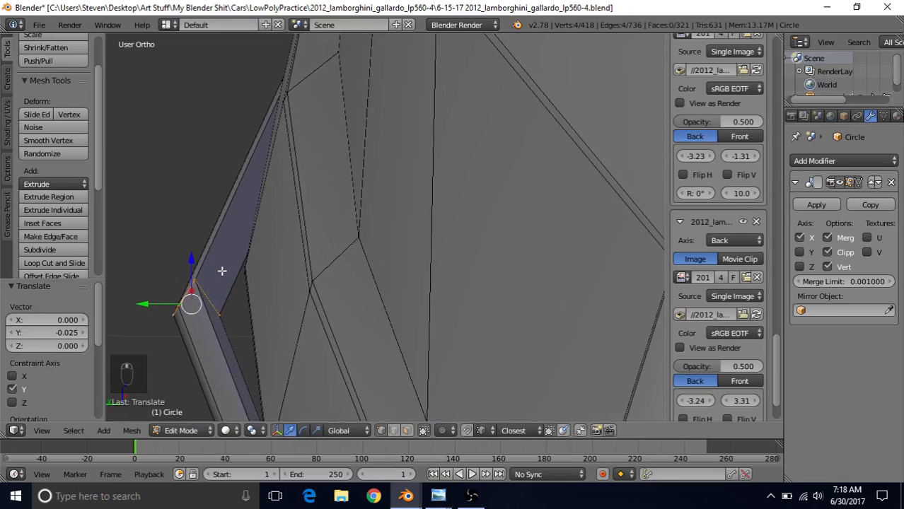
Step: Delete the inner vertex at the strip's open end, along with the faces attached to it
right_click(218, 306)
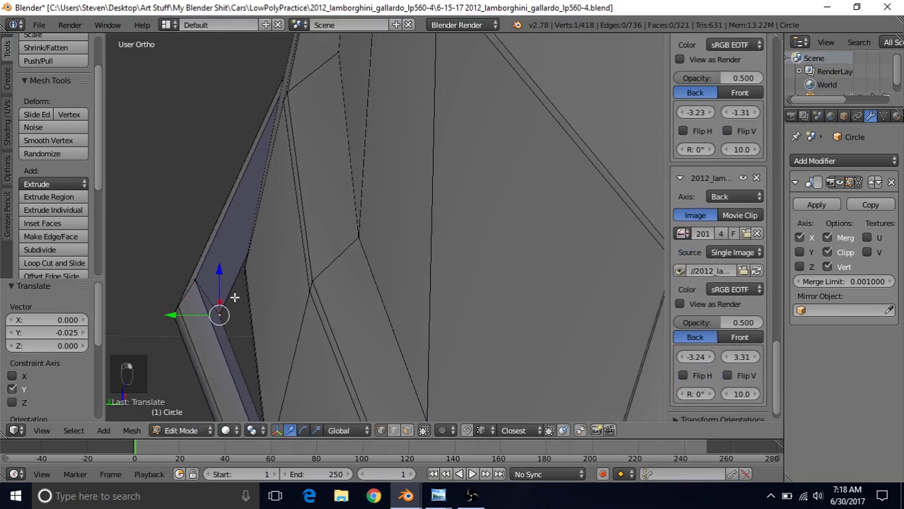
key("Delete")
left_click(241, 268)
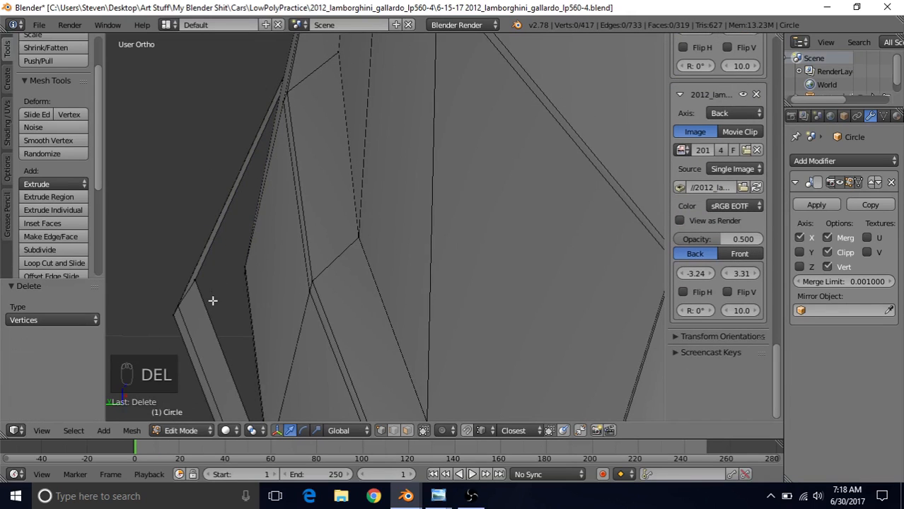
Step: Select the three remaining vertices at the strip's bend and move them -0.026 along Y and 0.003 along Z
scroll(212, 301, "down", 4)
middle_click_drag(213, 301, 295, 254)
right_click(295, 242)
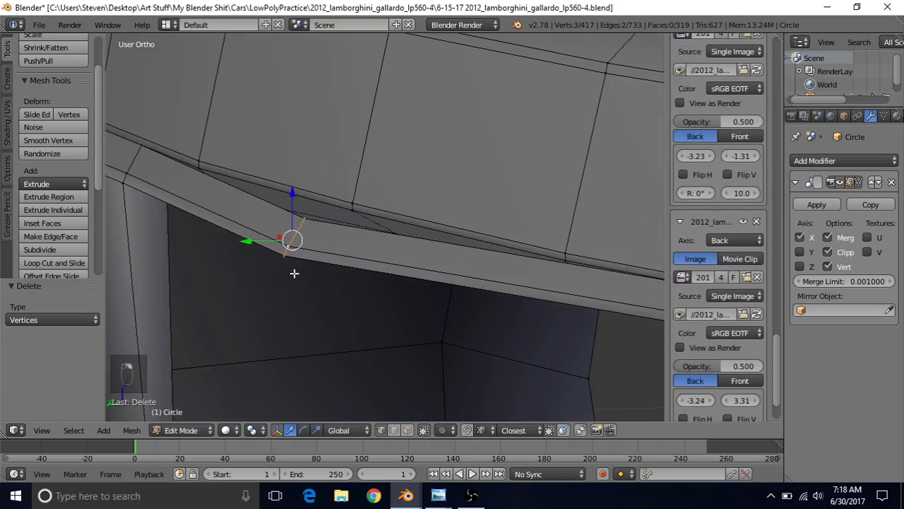
left_click_drag(248, 241, 352, 212)
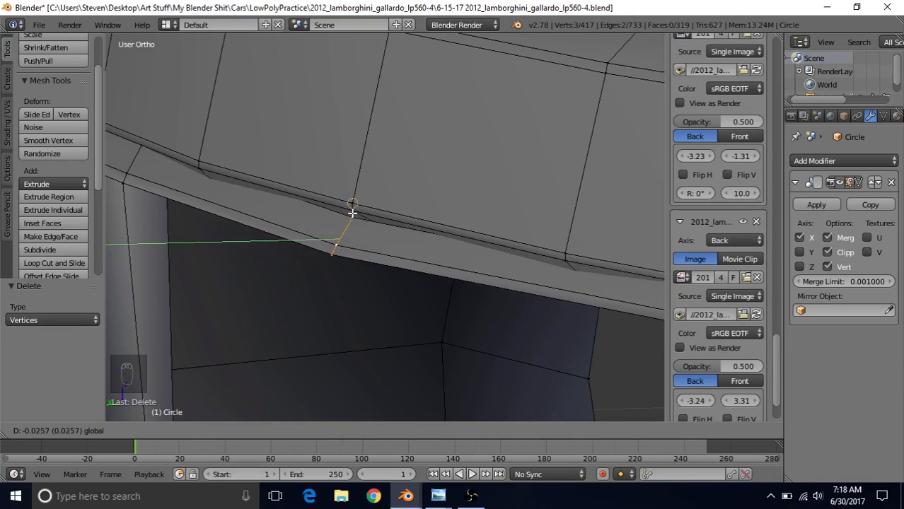
right_click(353, 220)
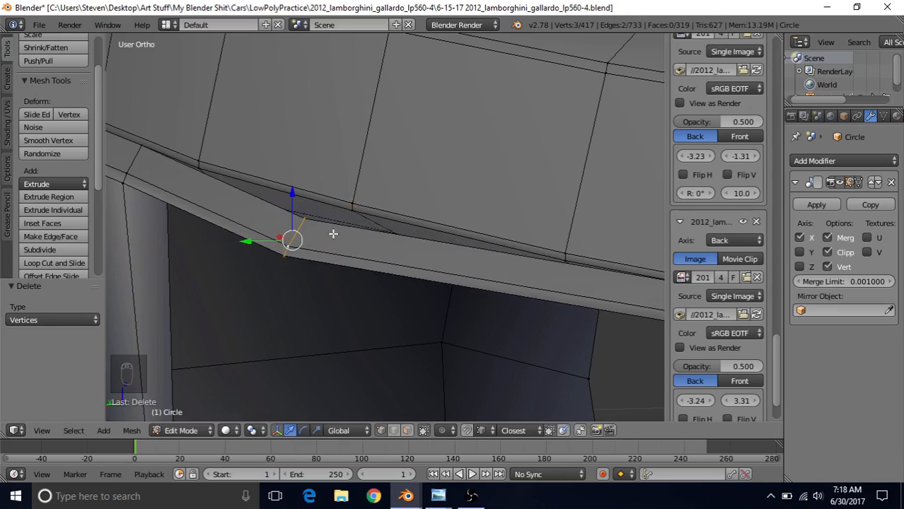
key("g")
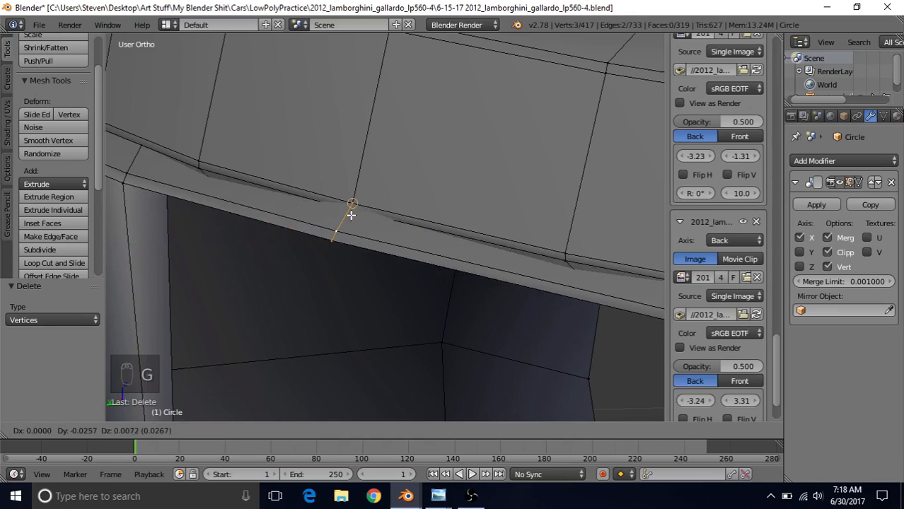
left_click(352, 226)
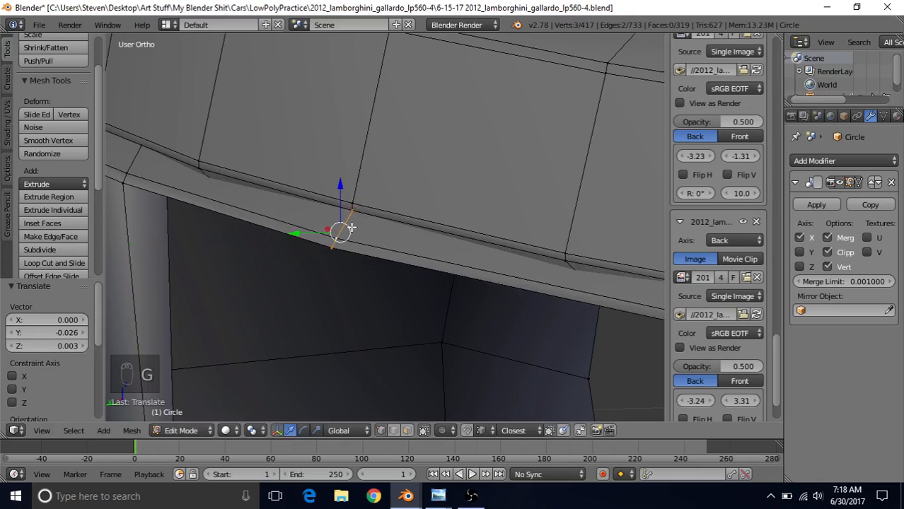
Step: Check the bumper without the wireframe, and add a single loop cut across the connecting strip, slid in line with the bumper's vertical edge
scroll(295, 257, "down", 6)
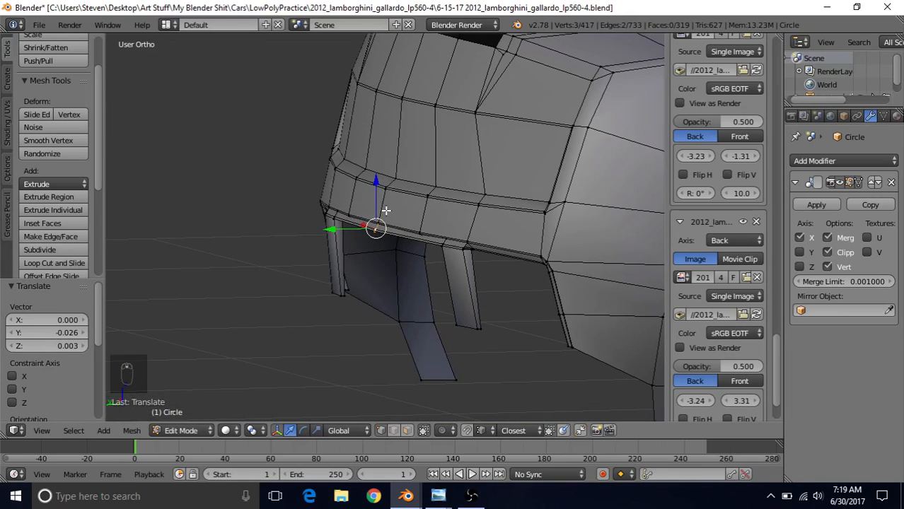
middle_click_drag(386, 211, 464, 212)
key("Tab")
scroll(396, 250, "down", 2)
middle_click_drag(396, 251, 454, 162)
scroll(454, 163, "up", 4)
key("Tab")
middle_click_drag(378, 211, 452, 203, "shift")
scroll(402, 231, "up", 3)
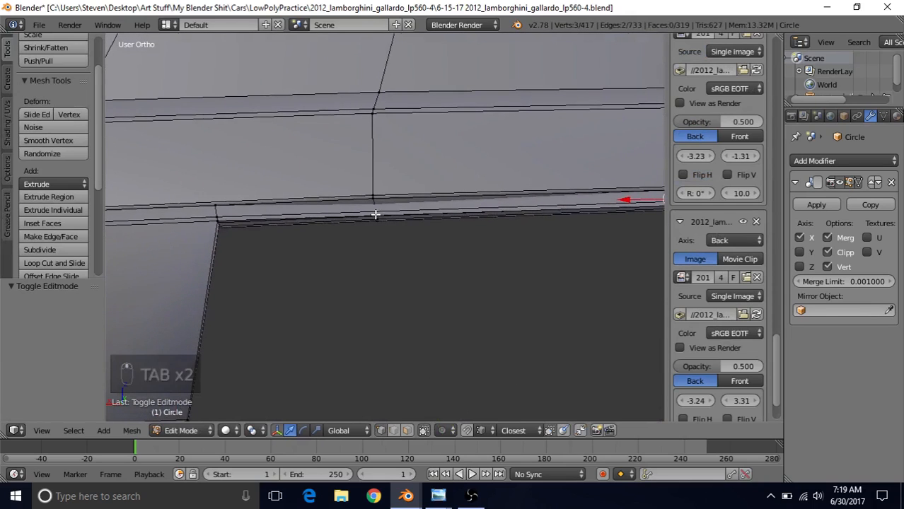
key("ctrl+r")
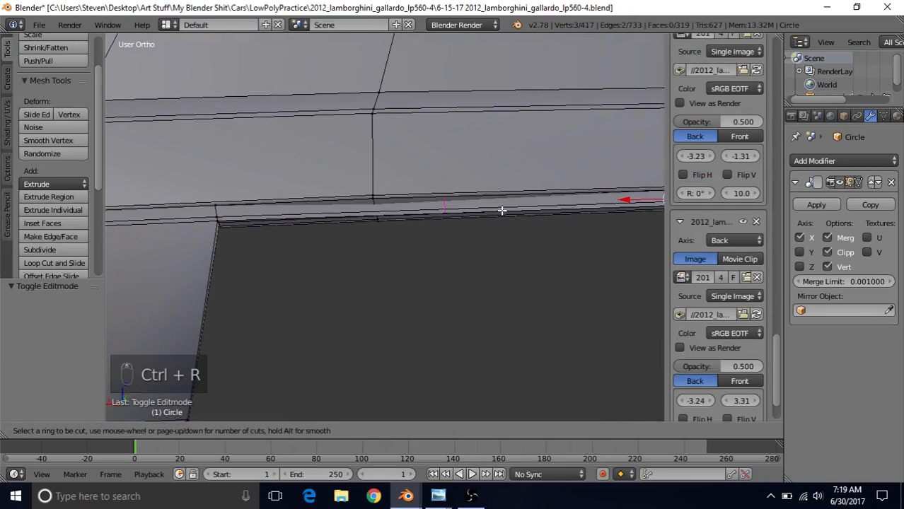
left_click(502, 210)
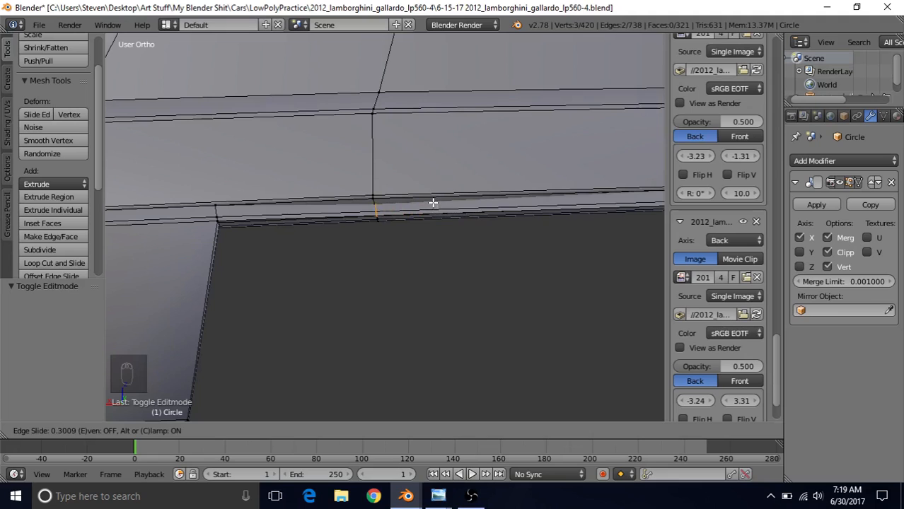
left_click(431, 201)
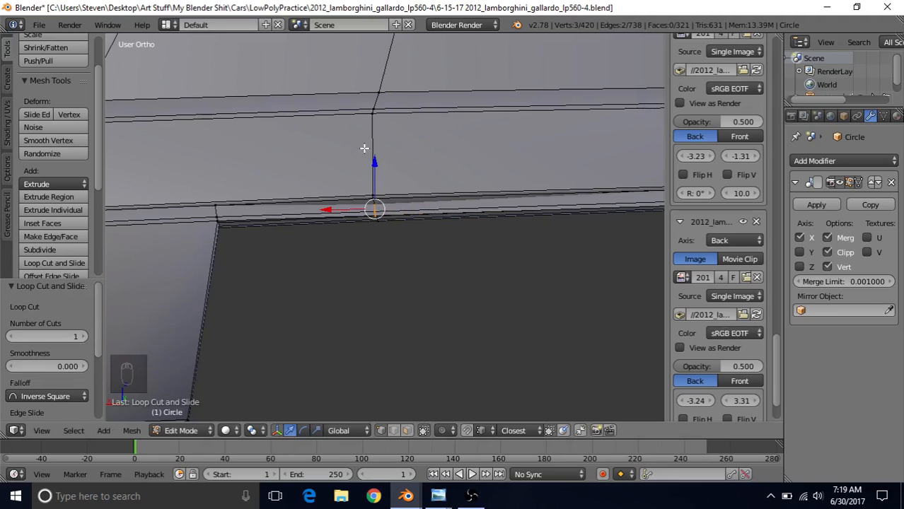
Step: Move the new loop cut's vertices about 0.009 along the Y axis to meet the bumper's lower edge
middle_click_drag(383, 233, 406, 186)
key("g")
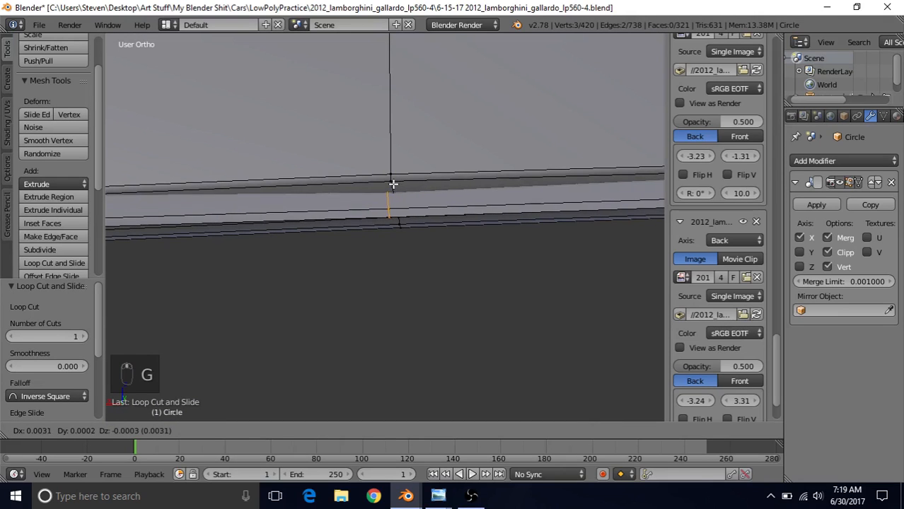
left_click(392, 182)
scroll(379, 258, "down", 8)
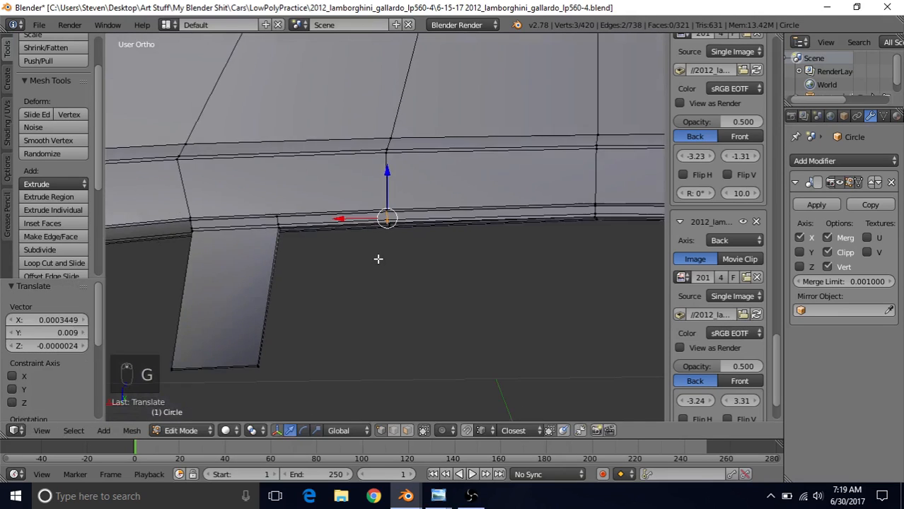
Step: Examine the bumper's underside and the strip panel junction, and compare them with the straight-on rear reference photo
key("Tab")
scroll(409, 212, "up", 8)
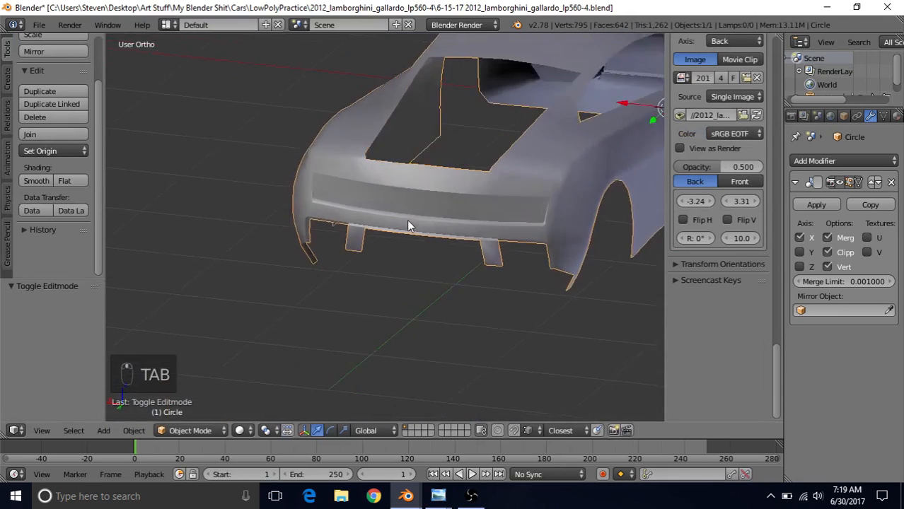
middle_click_drag(397, 212, 410, 196)
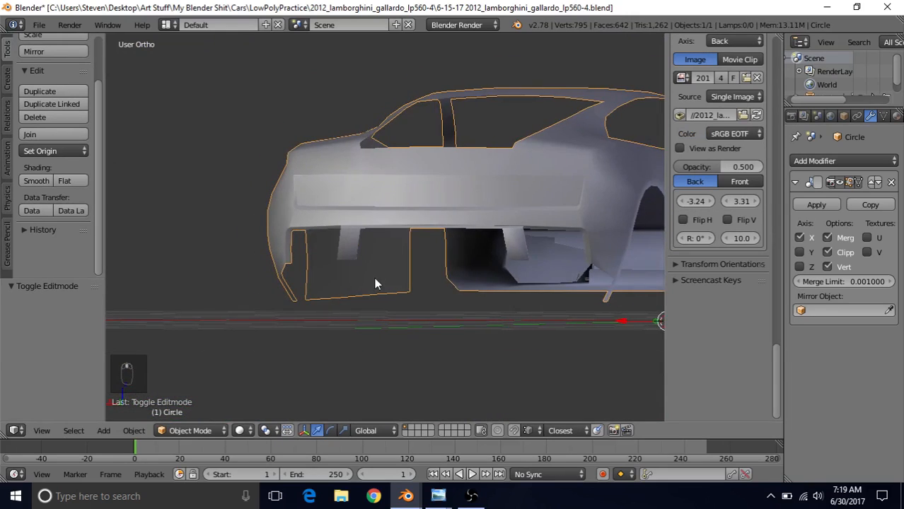
scroll(375, 283, "up", 4)
middle_click_drag(364, 260, 308, 234)
key("Tab")
scroll(308, 234, "up", 4)
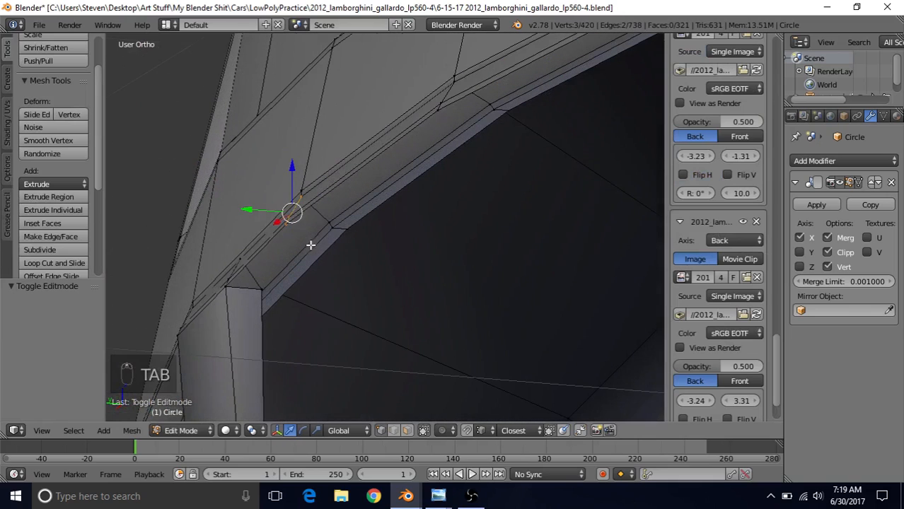
middle_click_drag(264, 264, 349, 202)
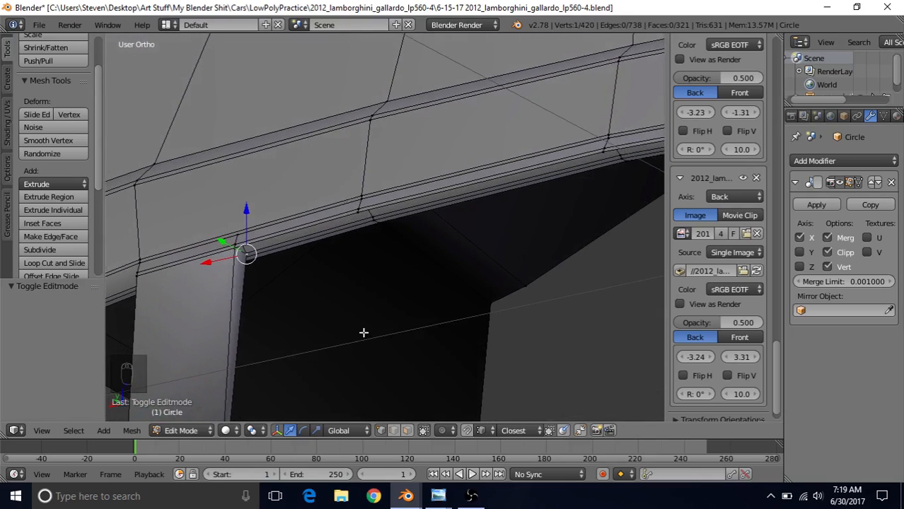
mouse_move(439, 496)
left_click(543, 432)
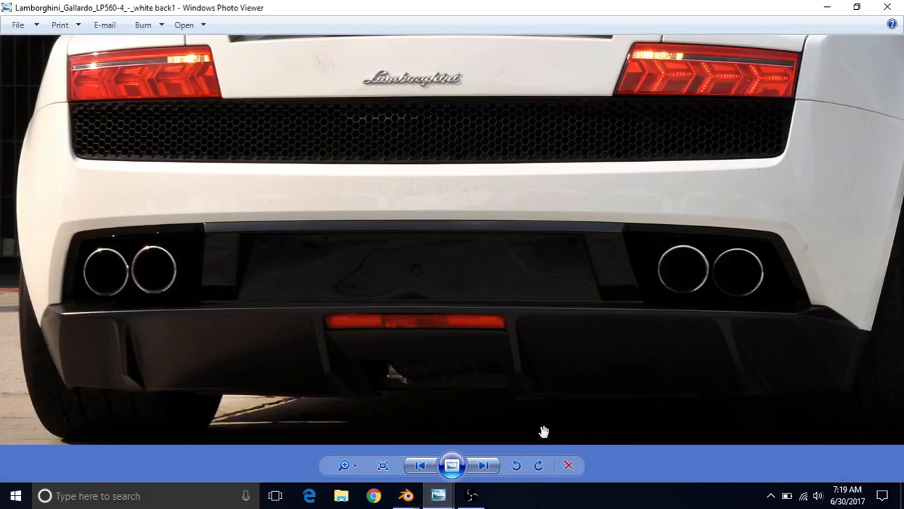
mouse_move(406, 496)
left_click(474, 433)
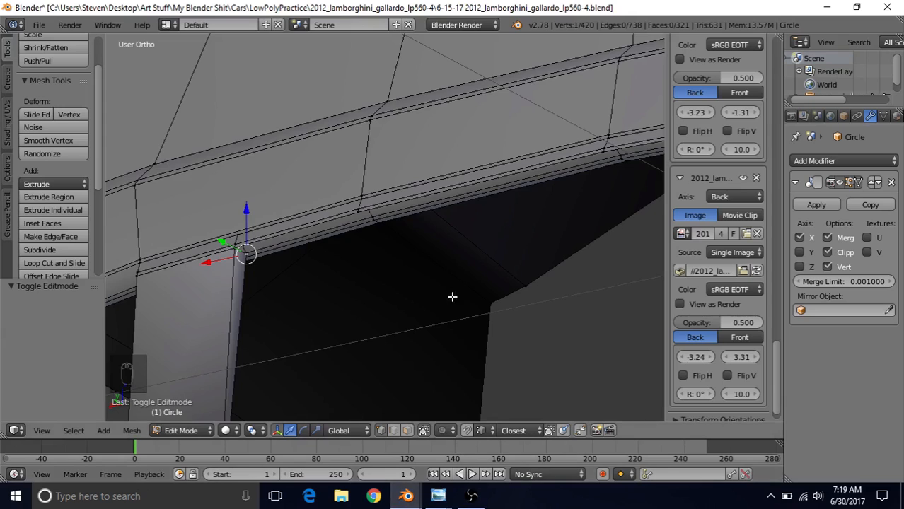
Step: Select the connecting strip's lower edge loop and deselect its vertices near the strip panel, keeping the two vertices nearest the center
middle_click_drag(452, 274, 444, 300)
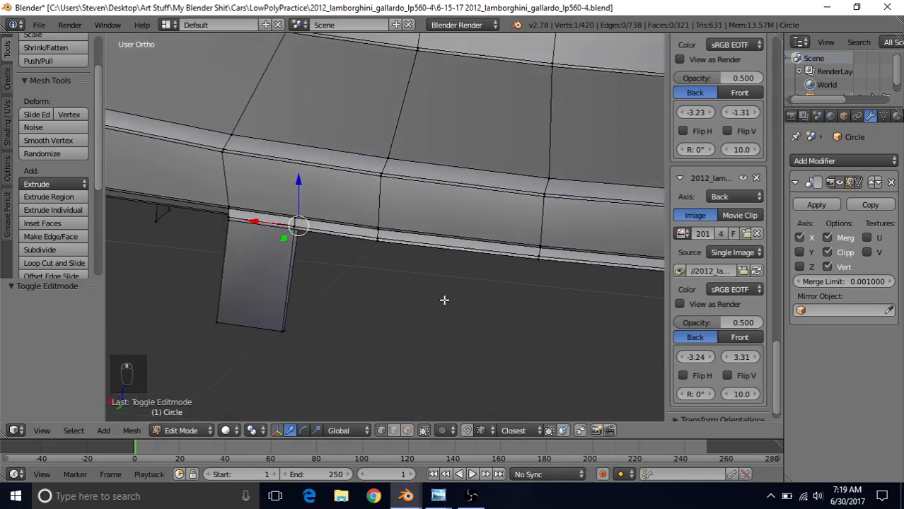
left_click(387, 249, "alt")
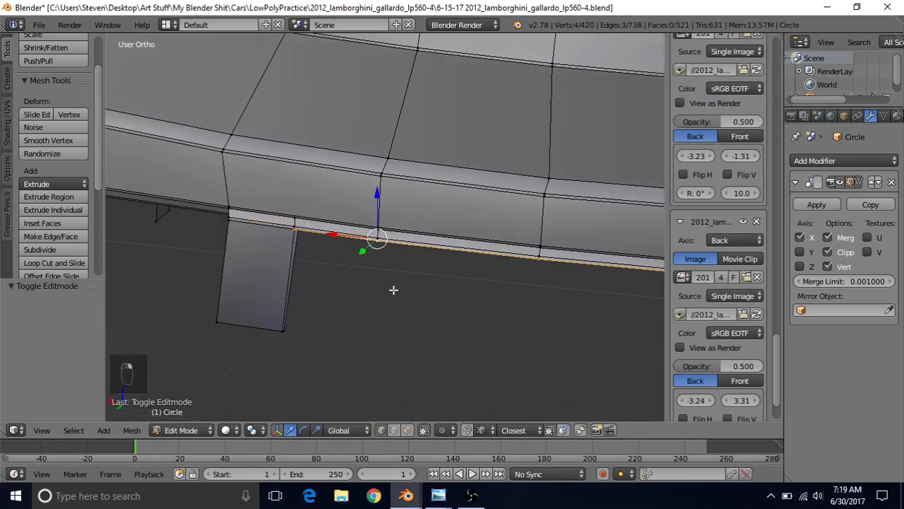
key("ctrl+KP_1")
key("z")
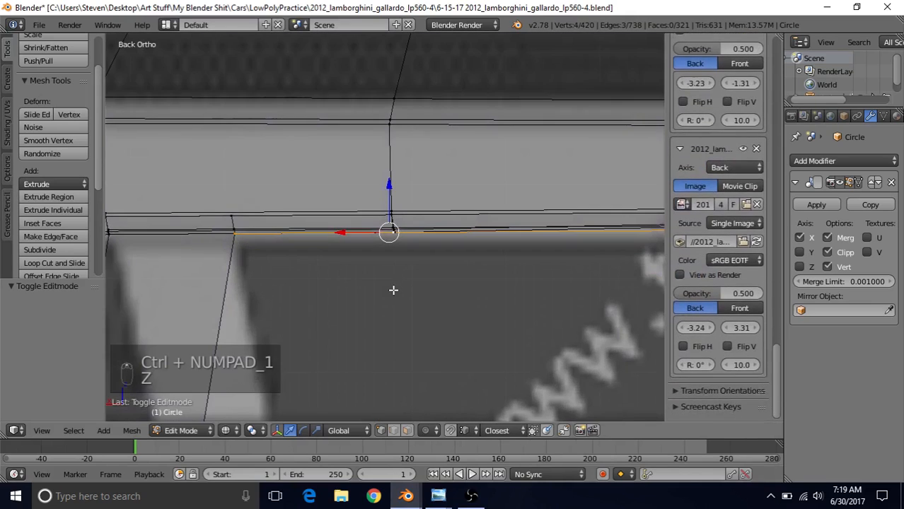
key("c")
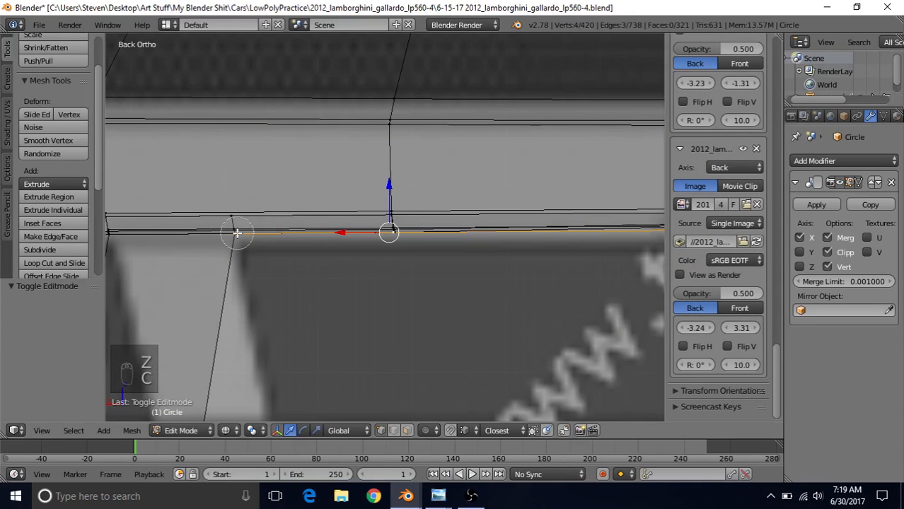
right_click(238, 233)
mouse_move(284, 266)
middle_mouse_down()
mouse_move(268, 249)
mouse_move(224, 243)
mouse_move(253, 255)
middle_mouse_up()
key("c")
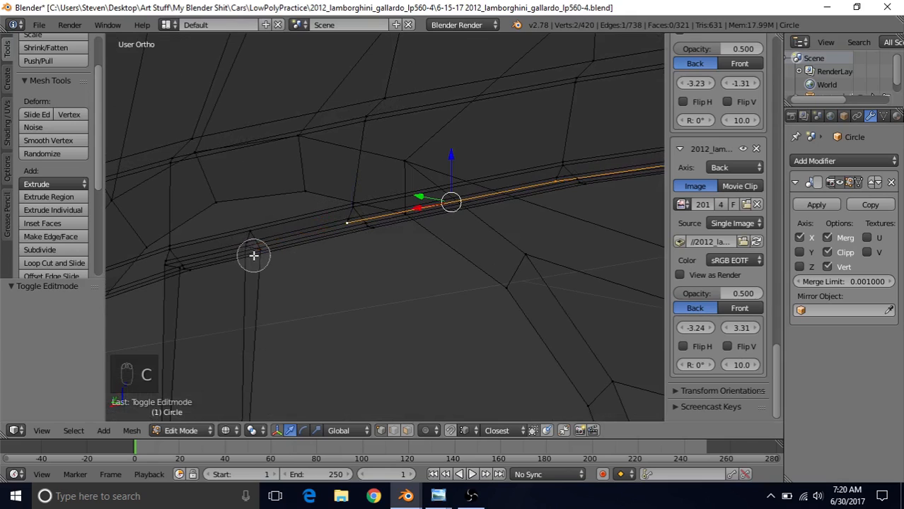
right_click(254, 255)
middle_click_drag(288, 311, 288, 311)
key("z")
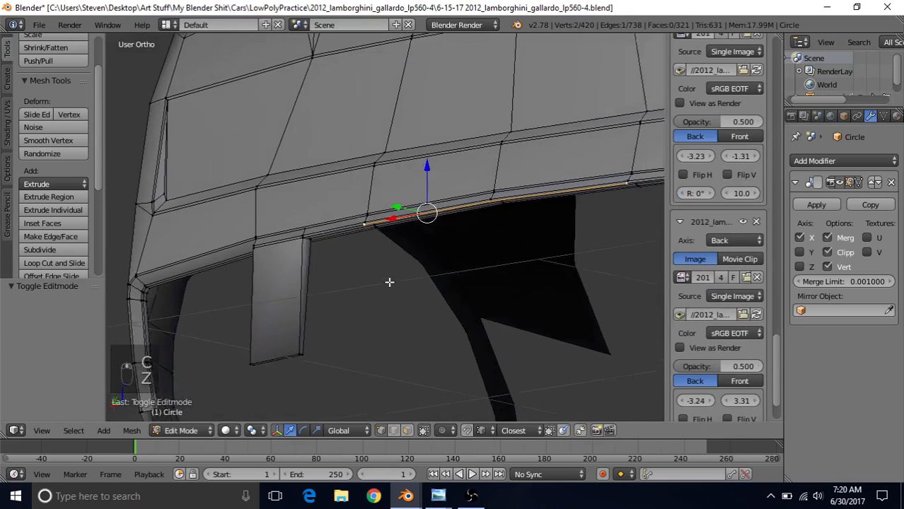
Step: Extrude the selected lower edge and move it -0.020, and again 0.006, along the Y axis to form an underside face
middle_click_drag(389, 282, 359, 303)
key("e")
right_click(337, 221)
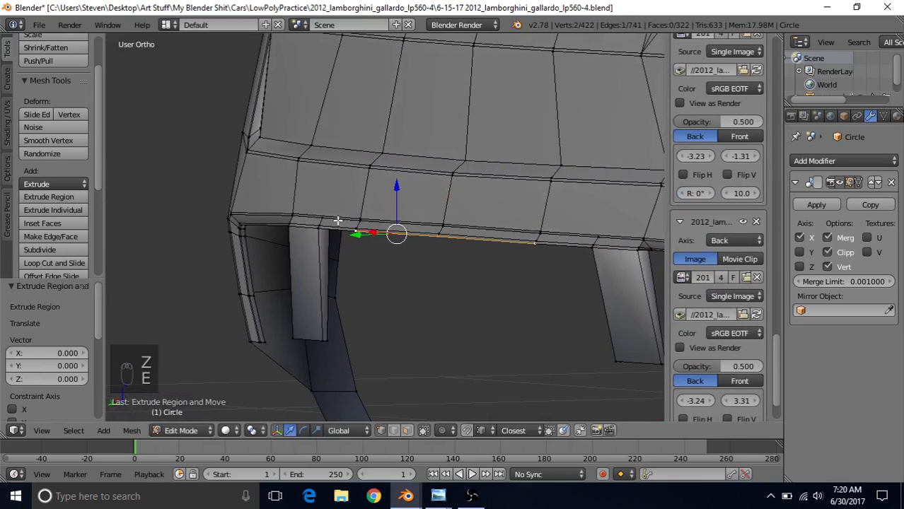
middle_click_drag(337, 222, 329, 256)
left_click_drag(329, 261, 343, 259)
middle_click_drag(343, 259, 344, 214)
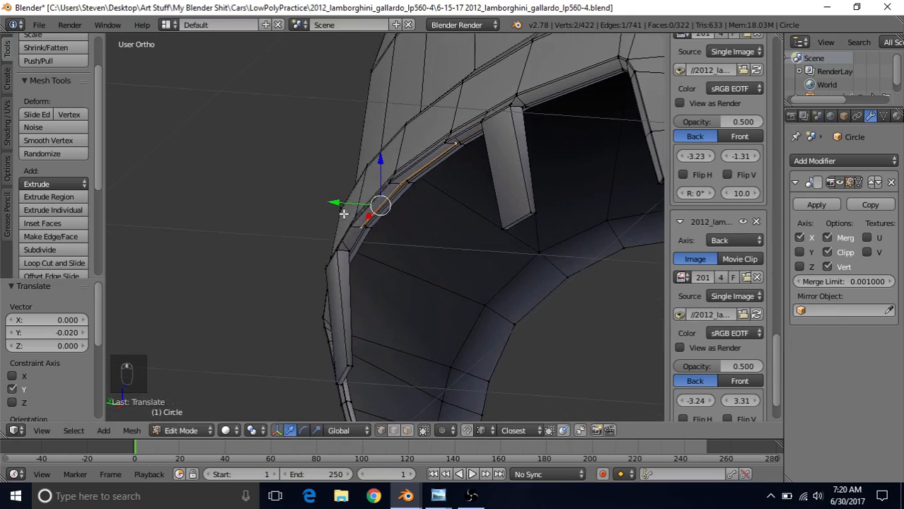
left_click_drag(338, 204, 333, 208)
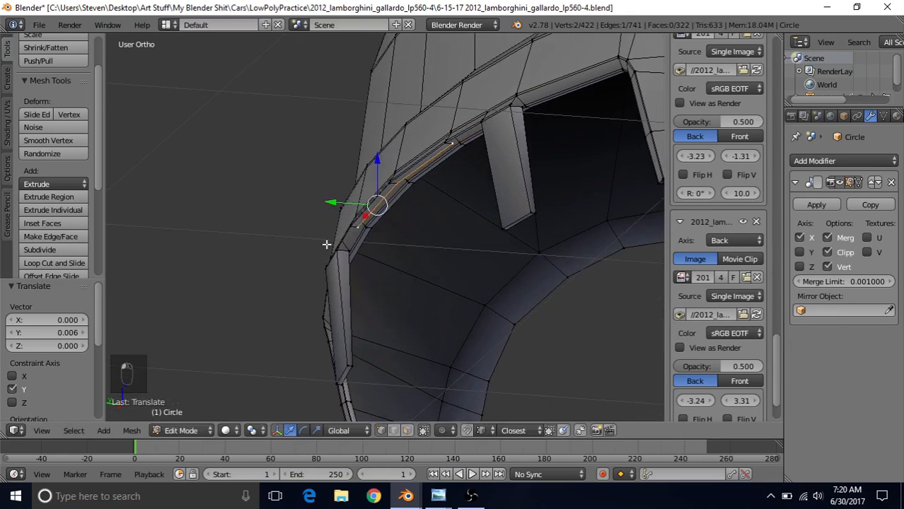
Step: Select the open boundary edges between the strip's underside and the strip panel, and fill the gap with a face
middle_click_drag(329, 244, 336, 206)
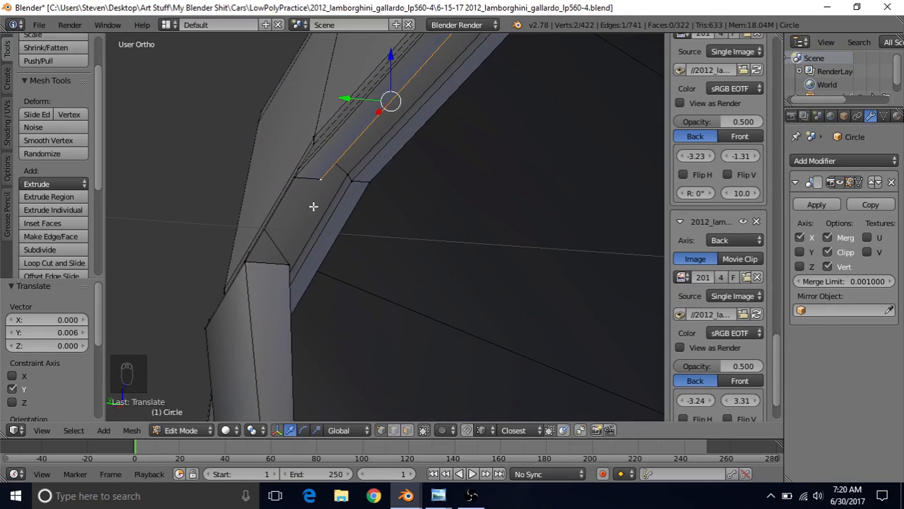
right_click(264, 263, "alt")
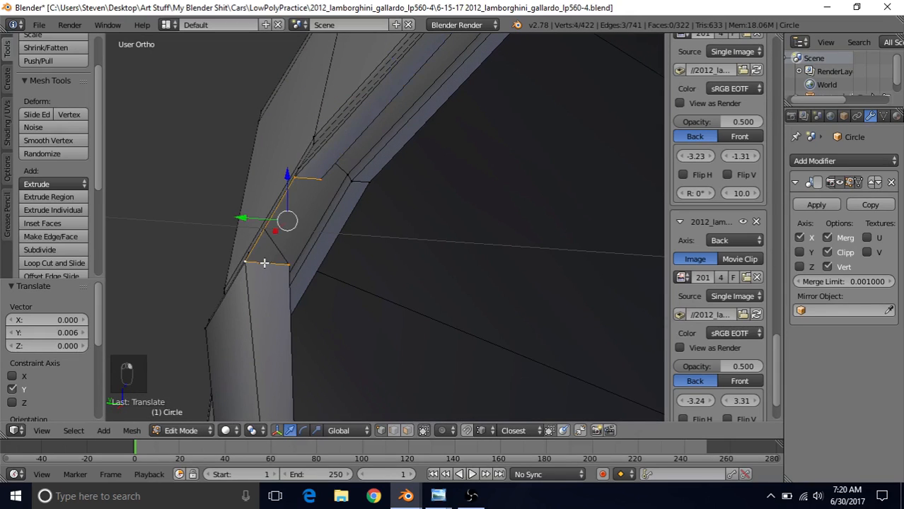
scroll(263, 266, "down", 2)
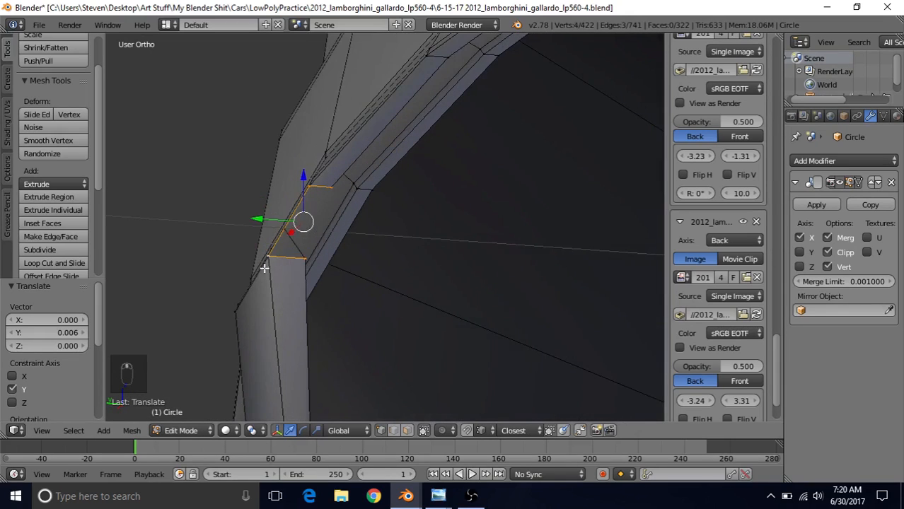
key("z")
key("z")
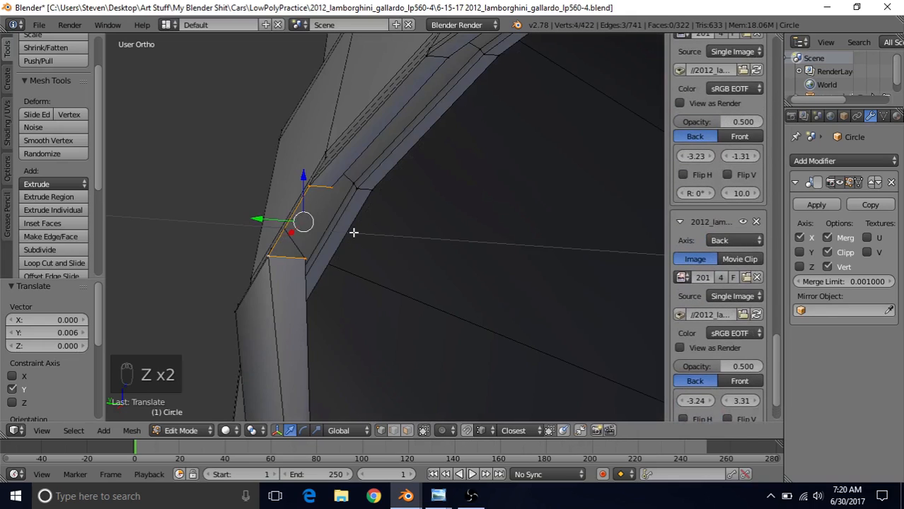
key("f")
Step: Examine the filled underside in Object Mode and compare the bumper with the straight-on rear reference photo
key("Tab")
scroll(344, 261, "down", 6)
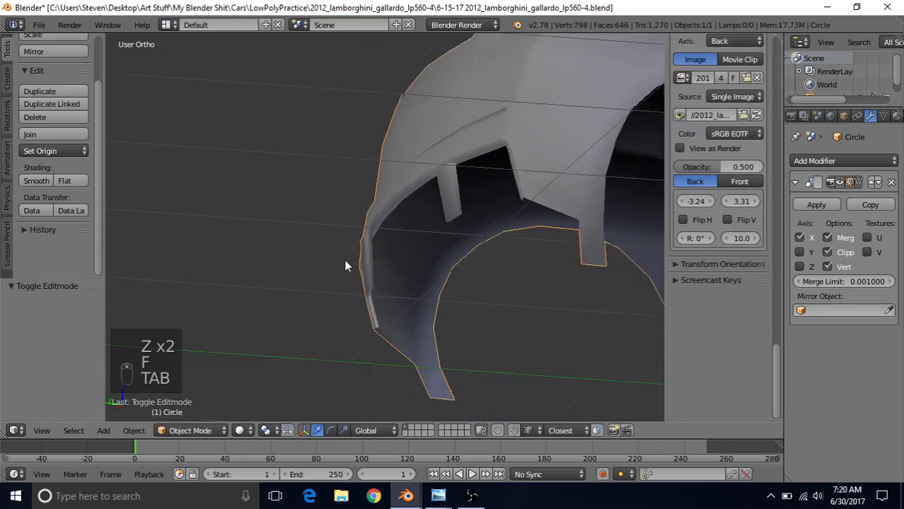
middle_click_drag(345, 260, 466, 240)
mouse_move(439, 496)
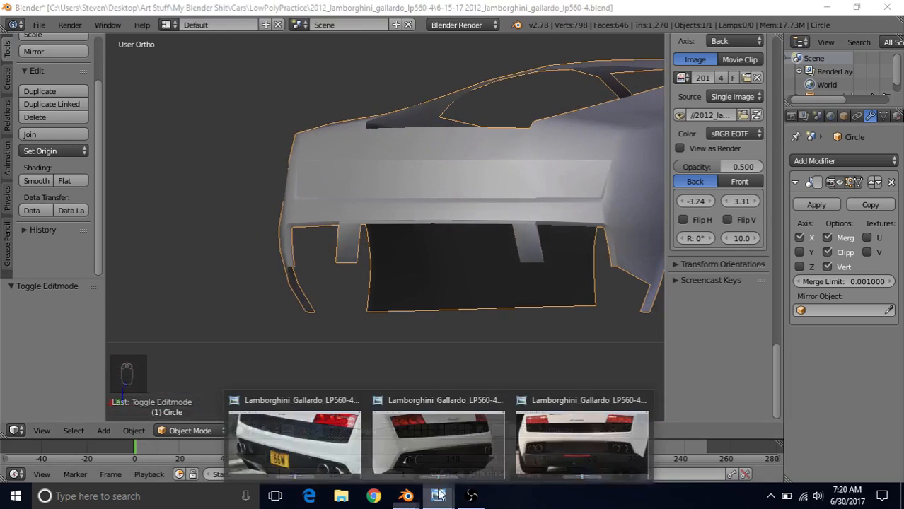
left_click(546, 426)
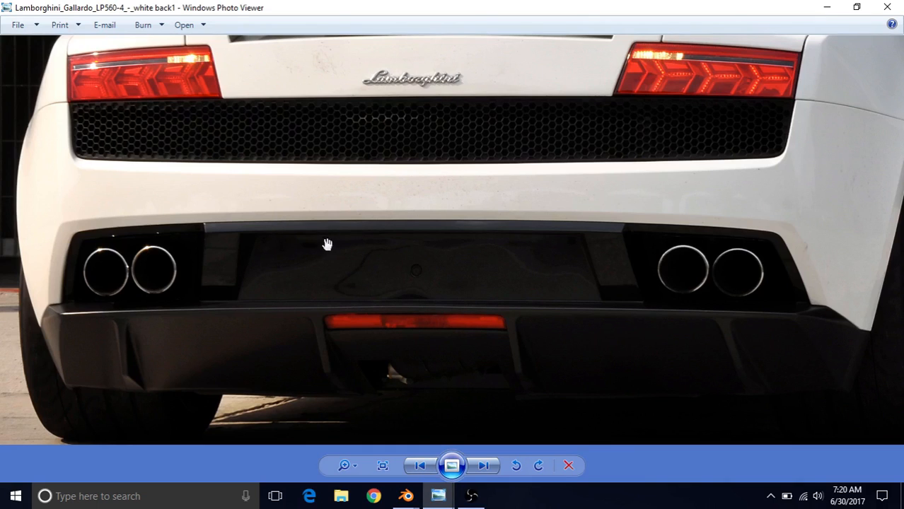
mouse_move(406, 496)
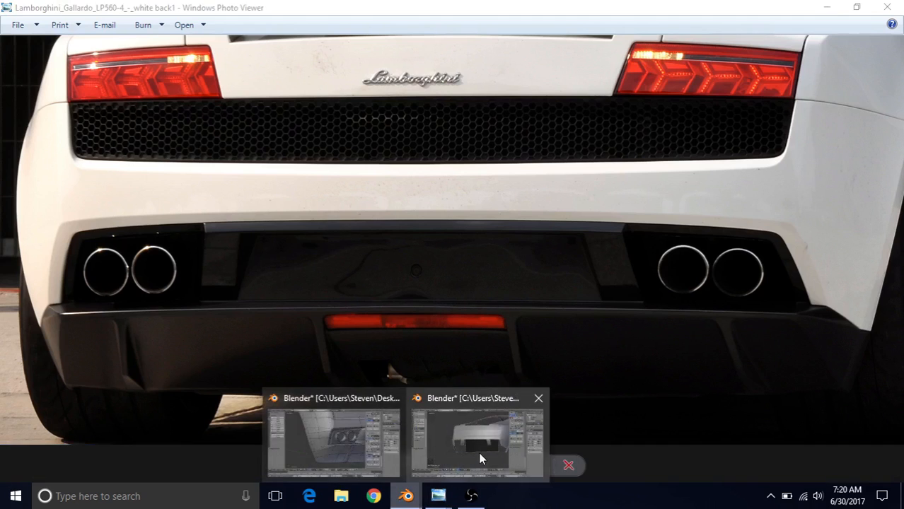
left_click(478, 452)
Step: Select the inner edge loop of the strip's underside and deselect its vertices on the strip panel
key("Tab")
scroll(422, 233, "up", 8)
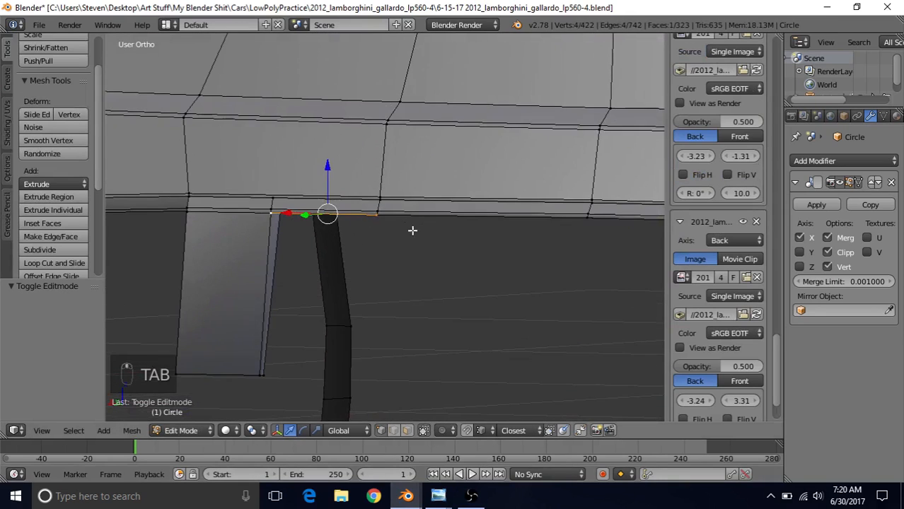
middle_click_drag(390, 202, 375, 183)
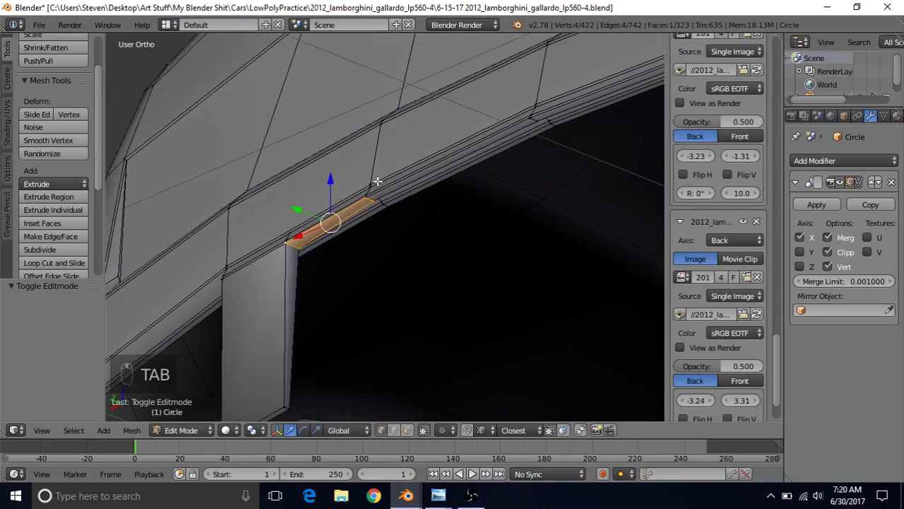
scroll(375, 182, "up", 2)
left_click(377, 184, "alt")
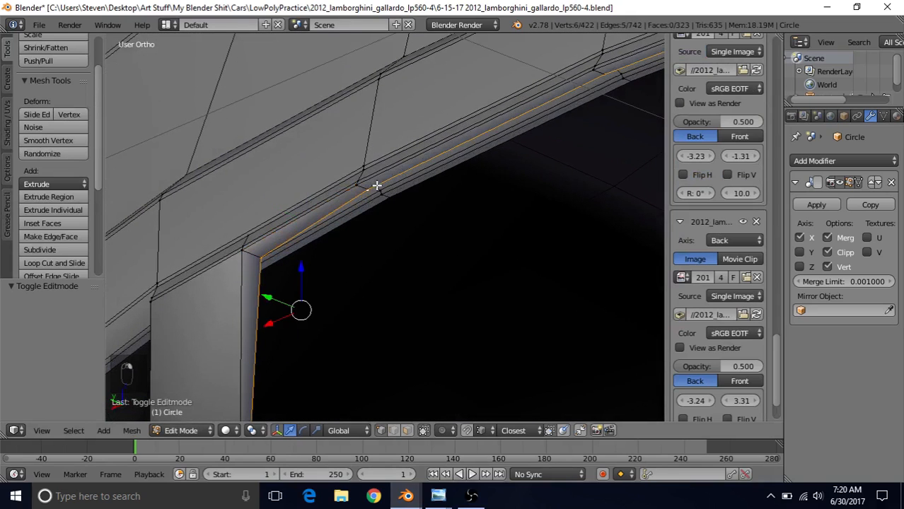
key("z")
scroll(362, 245, "down", 2)
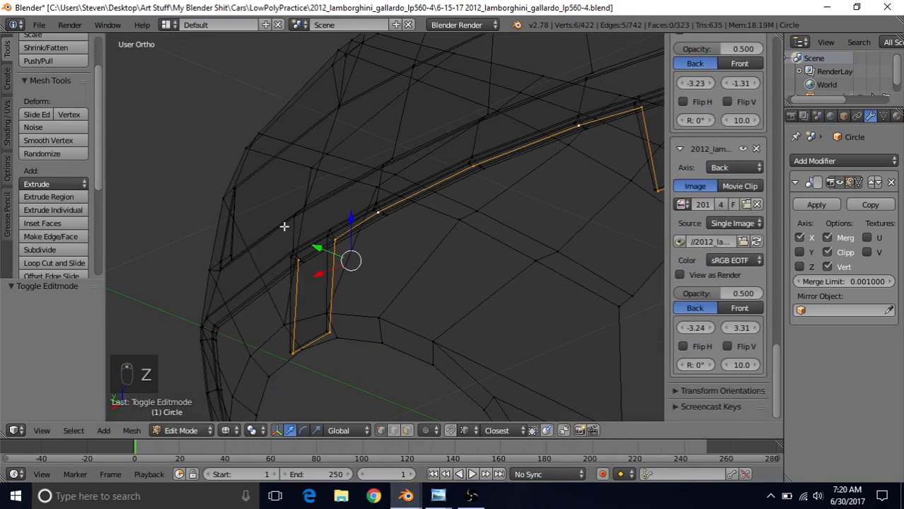
key("c")
mouse_move(288, 288)
middle_mouse_down()
mouse_move(290, 348)
mouse_move(331, 329)
middle_mouse_up()
right_click(330, 329)
Step: Flatten the selected underside edge by scaling it to 0 along the Y axis
key("s")
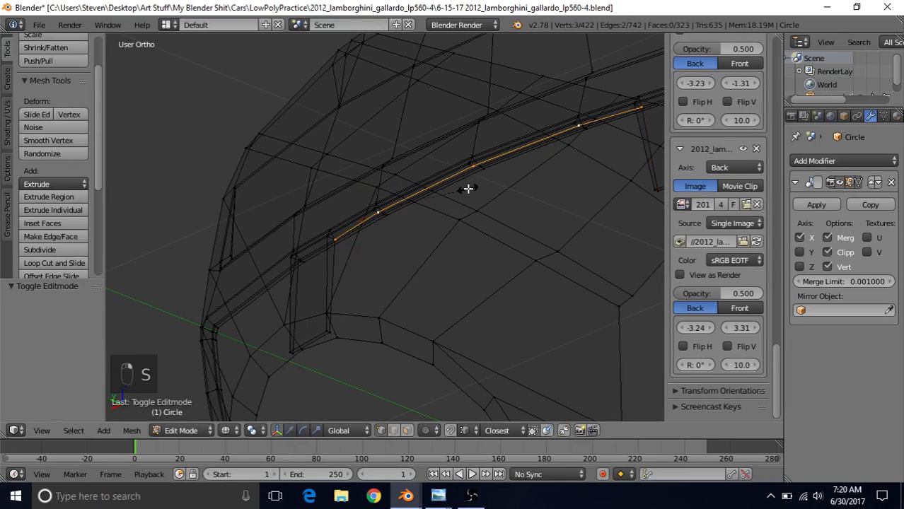
type("y")
type("0")
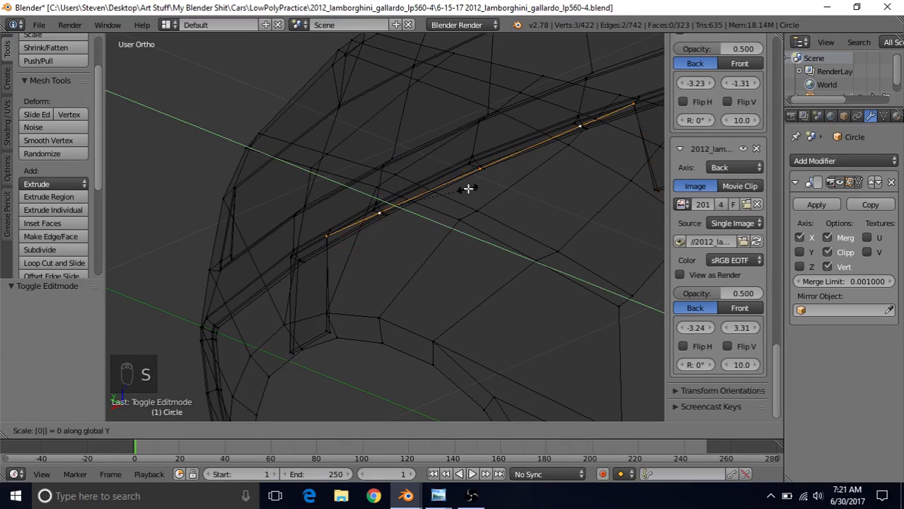
key("Return")
Step: Examine the underside edge's shading from several angles and compare it with the straight-on rear reference photo
middle_click_drag(468, 187, 322, 189)
left_click_drag(346, 201, 372, 210)
key("z")
middle_click_drag(371, 210, 337, 207)
key("Tab")
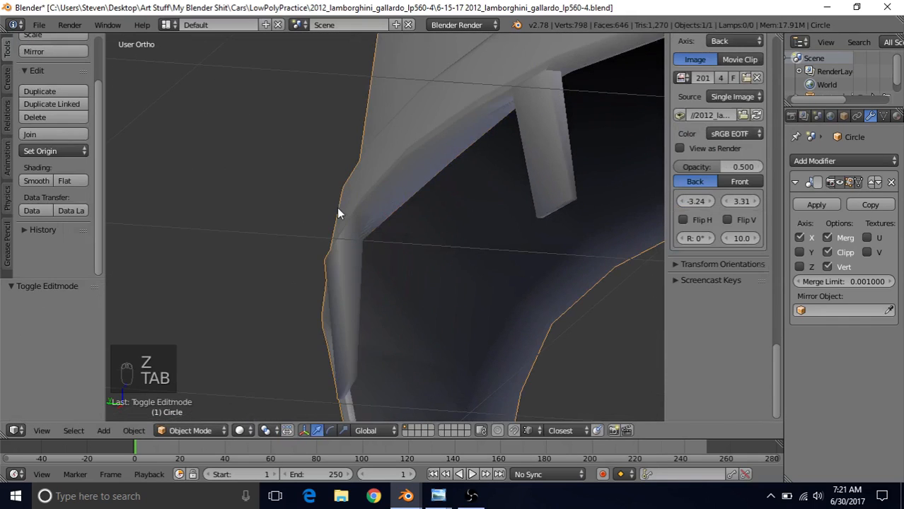
key("Tab")
mouse_move(401, 166)
left_mouse_down()
mouse_move(403, 157)
mouse_move(402, 167)
left_mouse_up()
key("Tab")
middle_click_drag(376, 267, 480, 203)
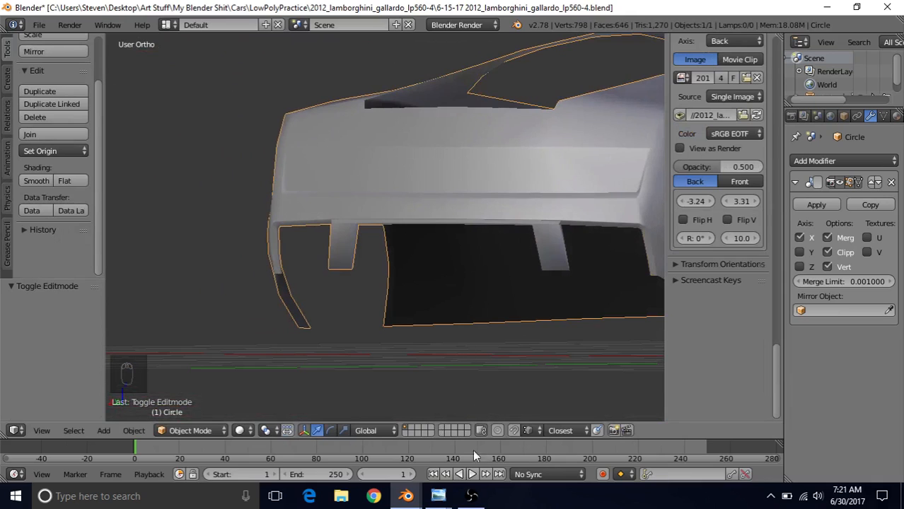
mouse_move(438, 496)
left_click(522, 461)
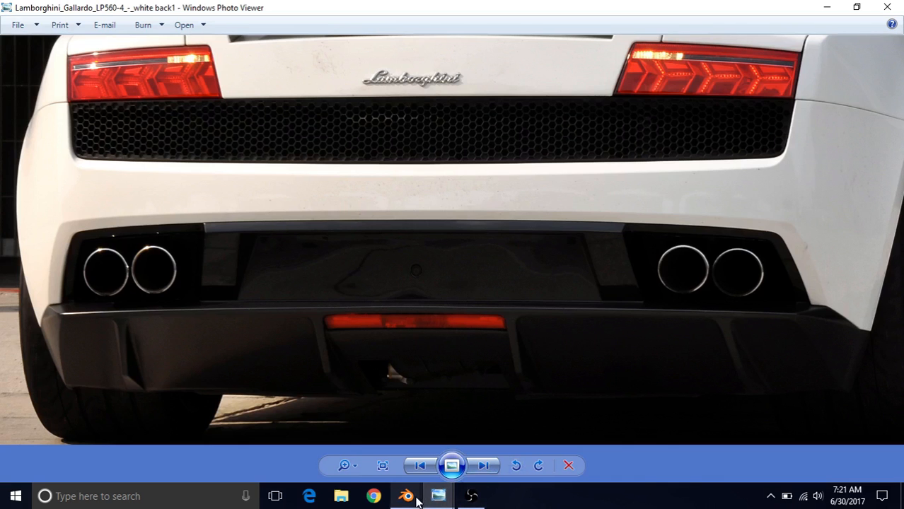
mouse_move(407, 496)
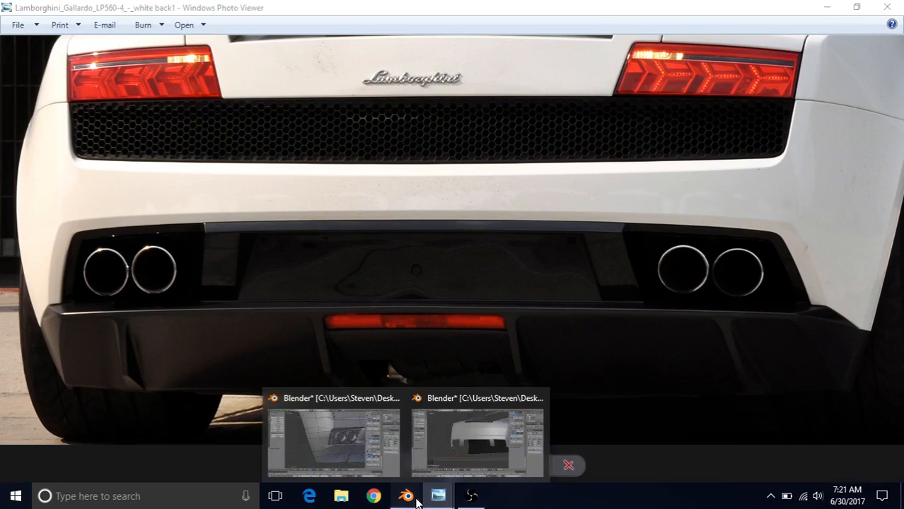
left_click(444, 464)
key("Tab")
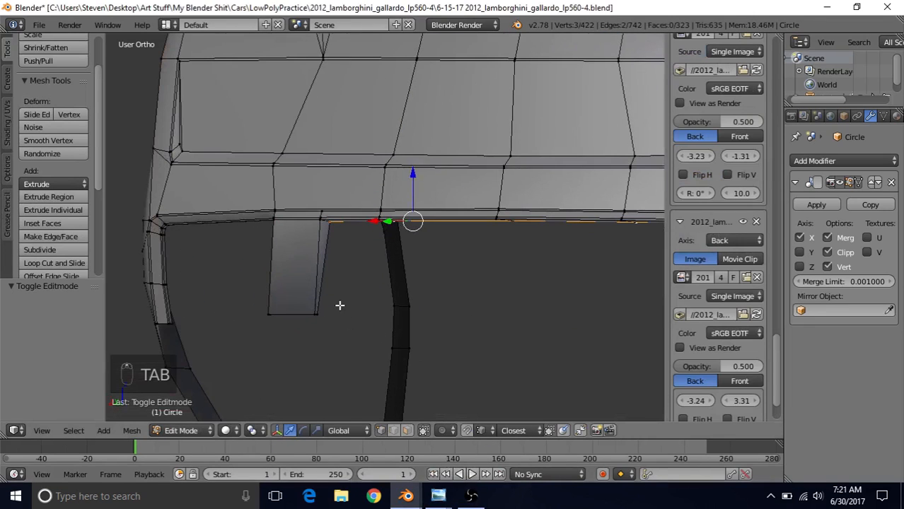
Step: Study the strip panel's shape in the straight-on rear, rear lights and back mesh reference photos
mouse_move(438, 496)
left_click(531, 431)
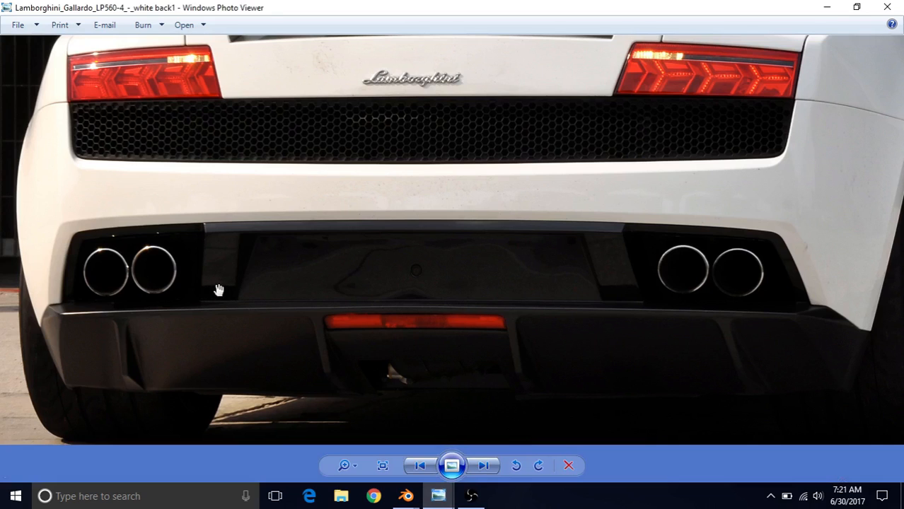
mouse_move(440, 500)
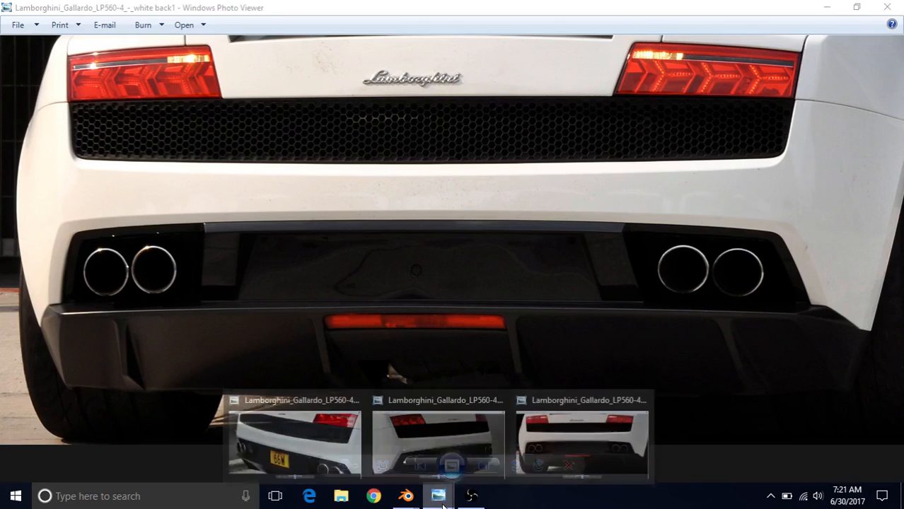
left_click(457, 467)
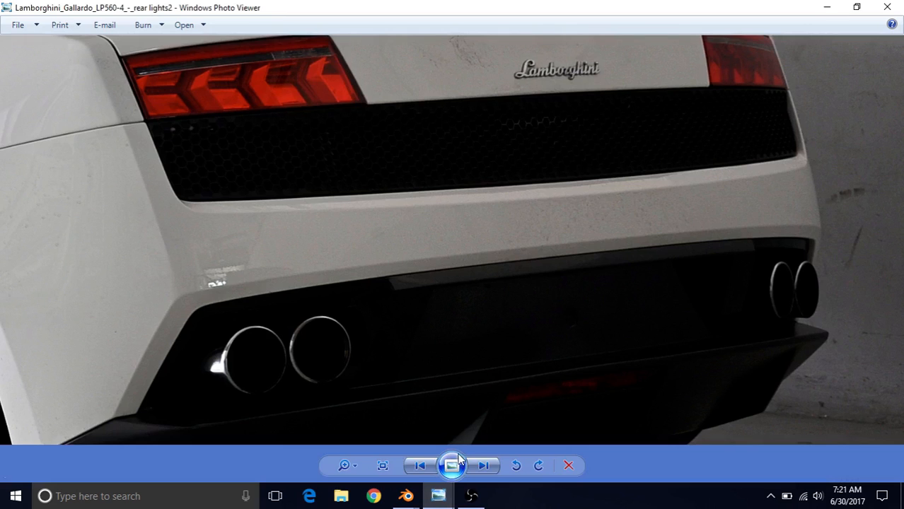
mouse_move(439, 496)
left_click(317, 456)
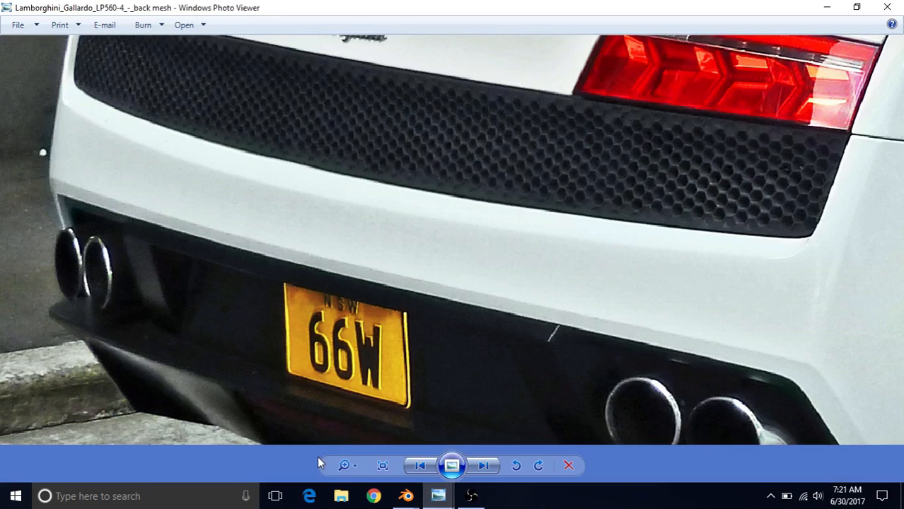
left_click_drag(382, 293, 432, 268)
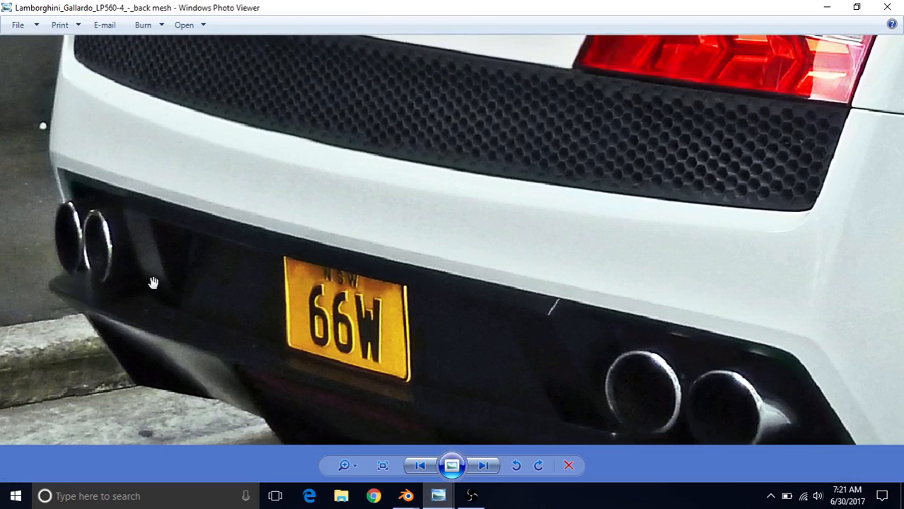
left_click(433, 494)
left_click(533, 440)
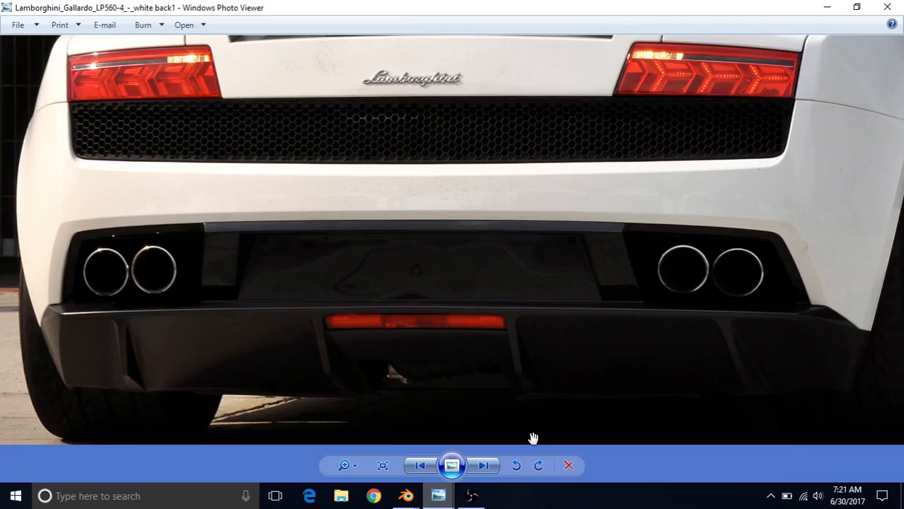
left_click(439, 495)
left_click(295, 435)
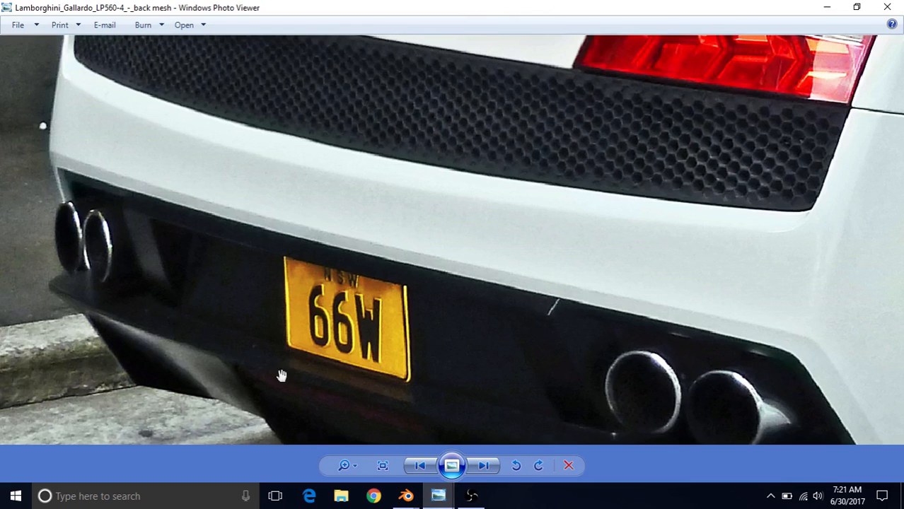
left_click(406, 496)
left_click(425, 414)
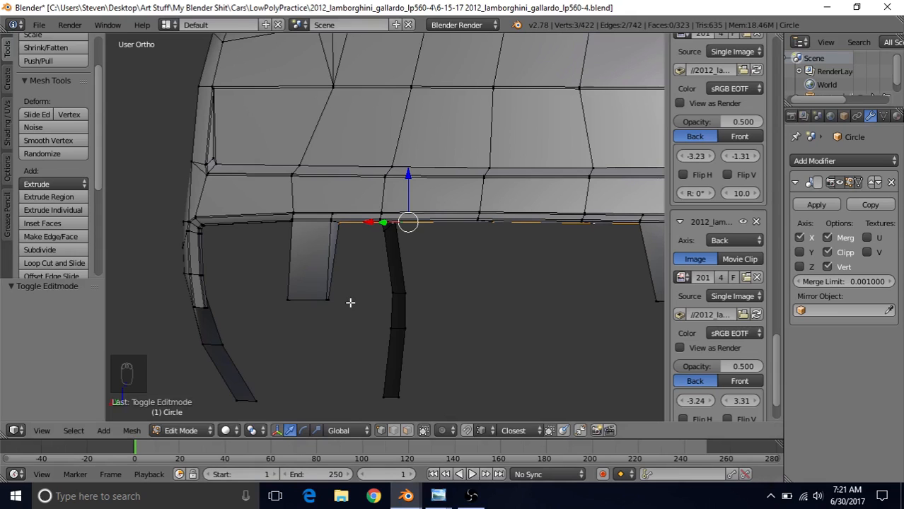
Step: Add a horizontal loop cut across the strip panel, slid toward its lower end by about -0.39
key("ctrl+r")
left_click(319, 263)
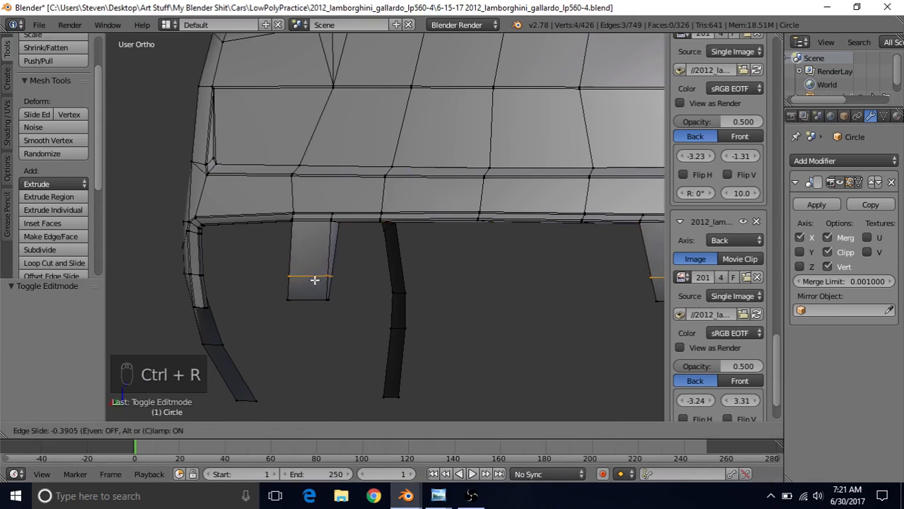
left_click(315, 280)
Step: Select the two front vertices of the strip panel's new loop cut and move them about 0.018 along the Y axis
middle_click_drag(315, 280, 273, 299)
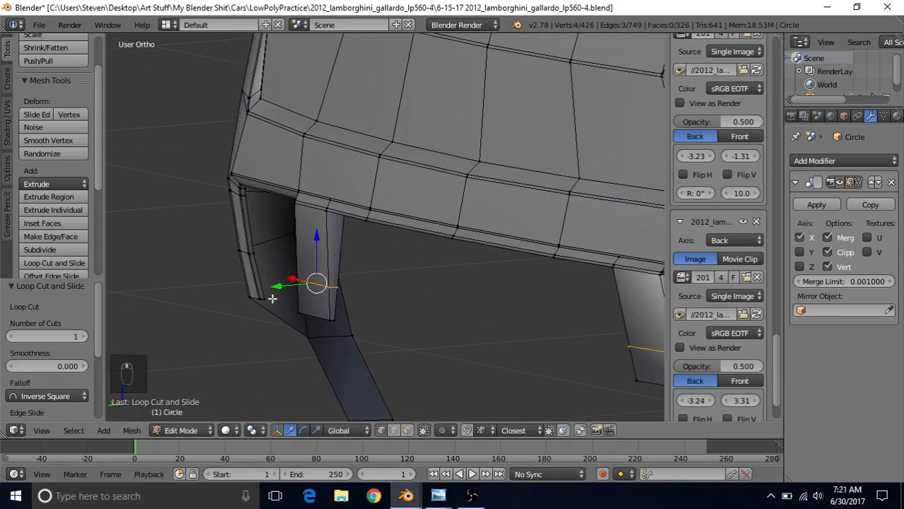
middle_click_drag(354, 288, 338, 292)
right_click(329, 286)
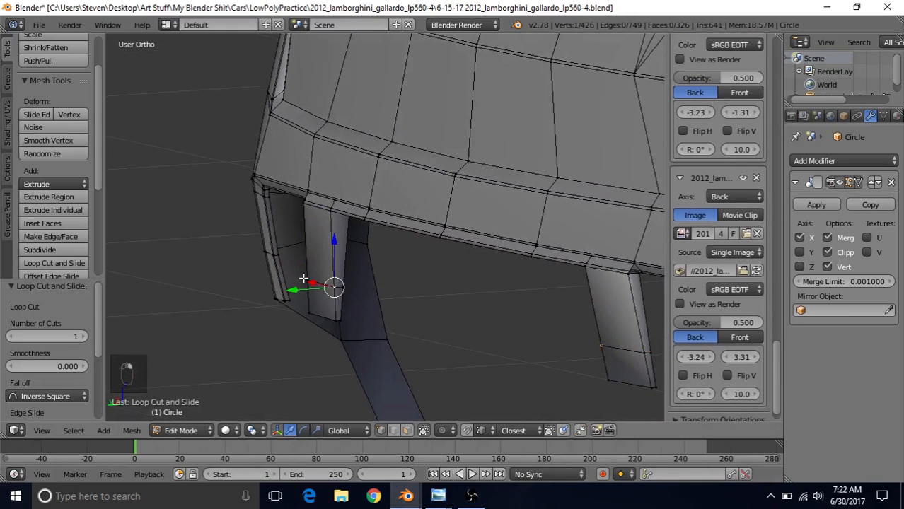
right_click(302, 280, "shift")
key("g")
key("y")
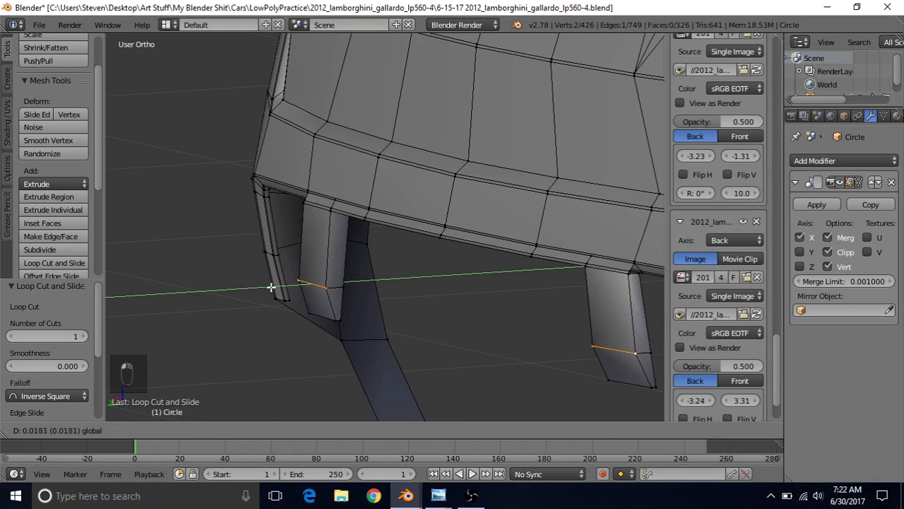
left_click(270, 288)
Step: Inspect the bent strip panel and add a second loop cut just above its bend, with an edge slide of about -0.927
key("Tab")
scroll(270, 308, "down", 5)
middle_click_drag(270, 309, 500, 229)
scroll(500, 230, "up", 6)
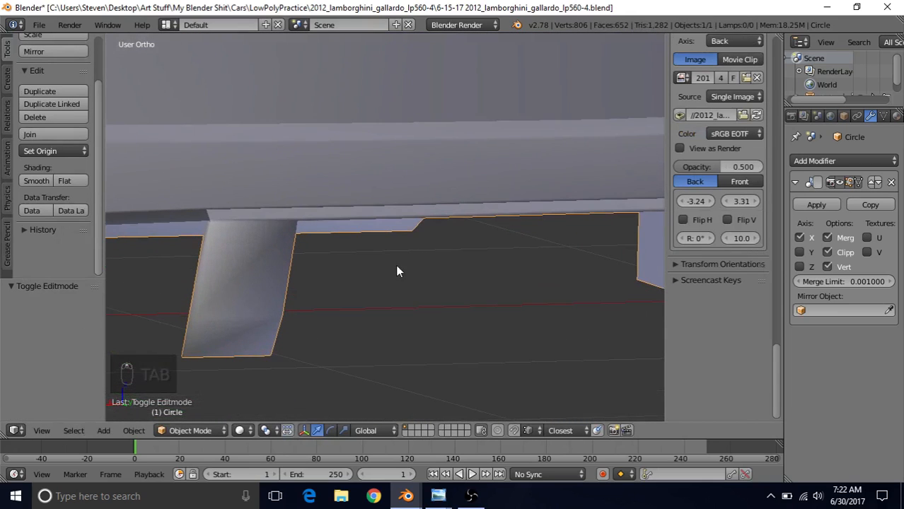
scroll(332, 262, "down", 3)
key("Tab")
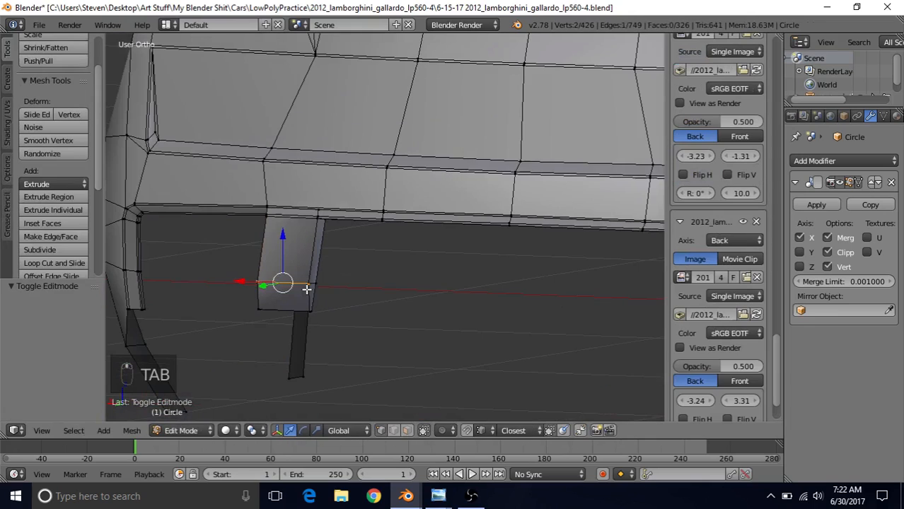
key("ctrl+r")
left_click(300, 263)
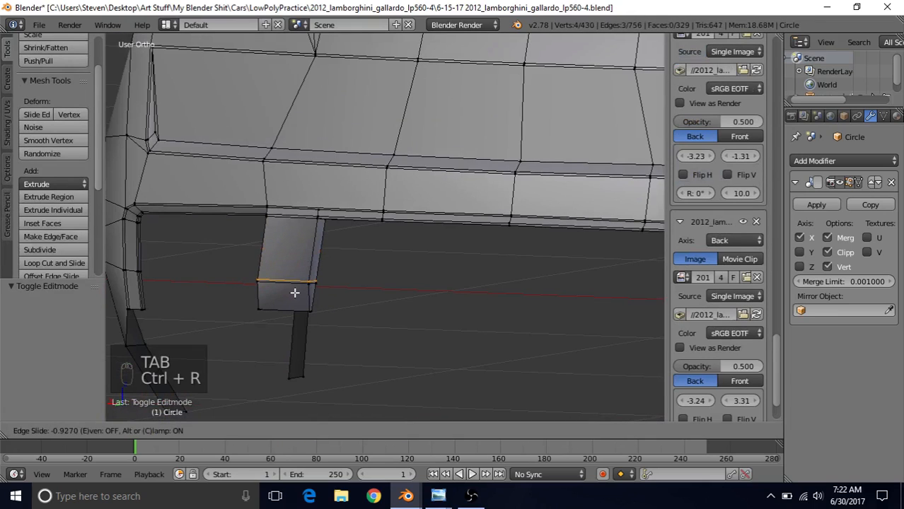
left_click(295, 292)
key("Tab")
scroll(295, 294, "down", 6)
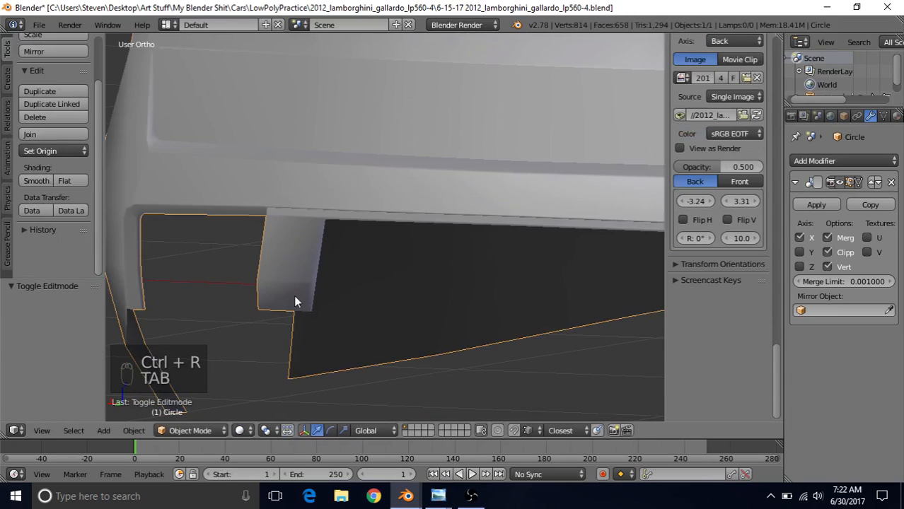
Step: Examine the strip panel's shading from behind and compare it with the finished bumper in the practice6V2 file
middle_click_drag(438, 224, 482, 236)
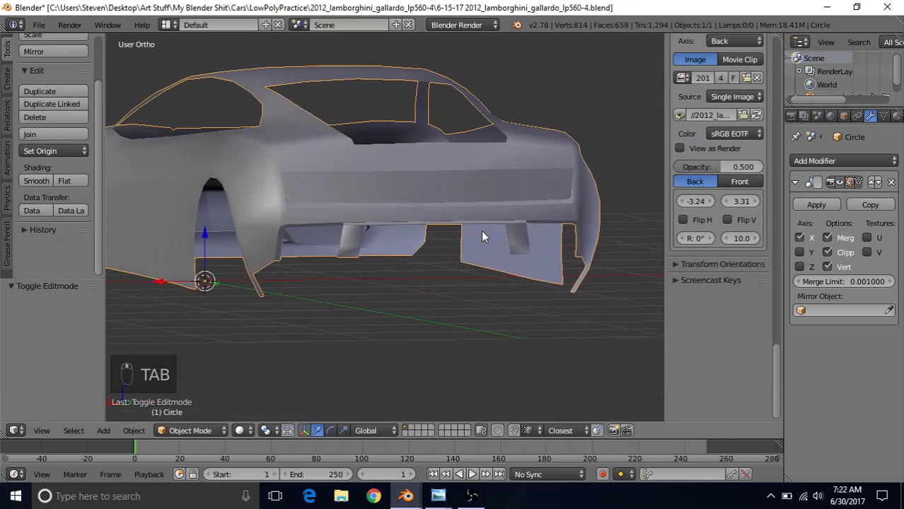
middle_click_drag(423, 289, 381, 286)
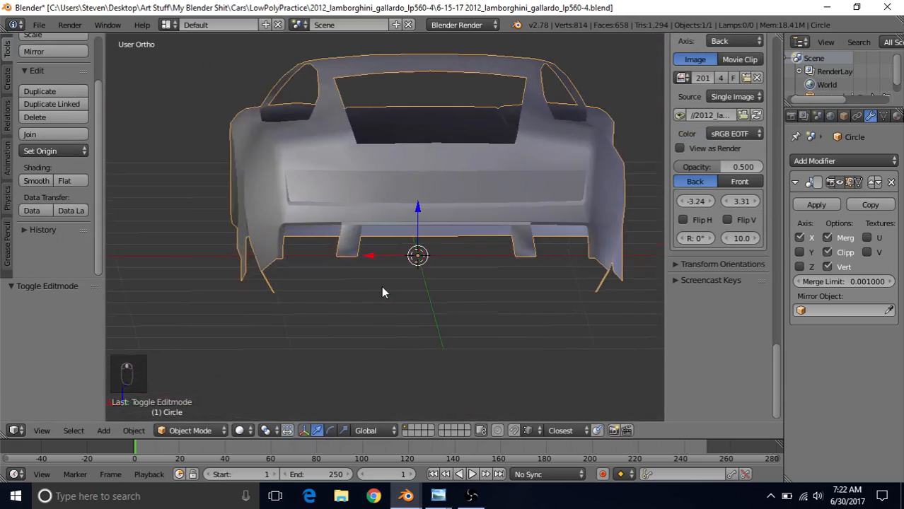
scroll(371, 287, "up", 5)
scroll(353, 292, "up", 1)
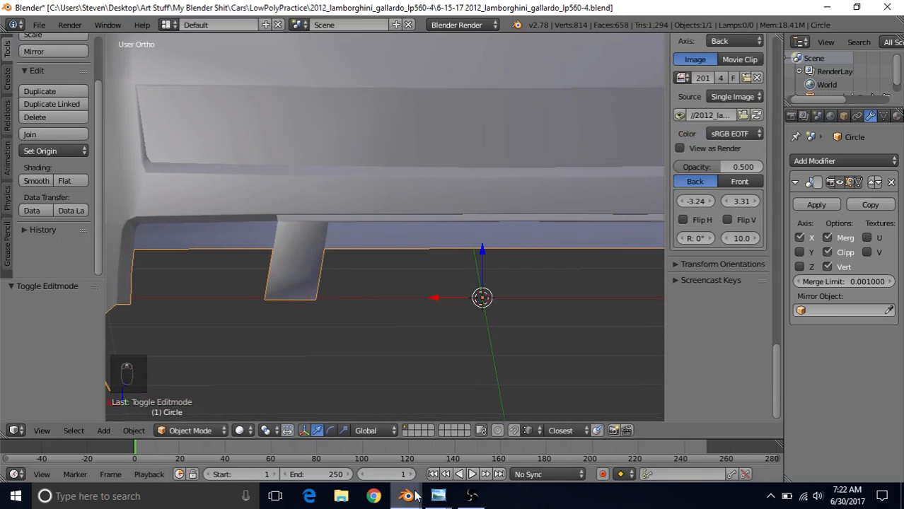
mouse_move(406, 496)
left_click(324, 442)
scroll(420, 253, "down", 1)
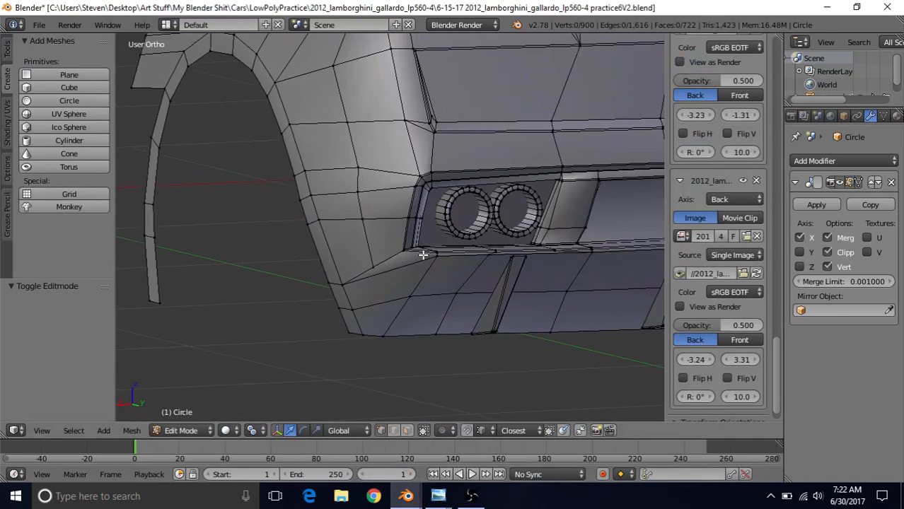
mouse_move(406, 496)
left_click(444, 441)
Step: Undo the strip panel's second loop cut and check the panel's shading in Object Mode
key("Tab")
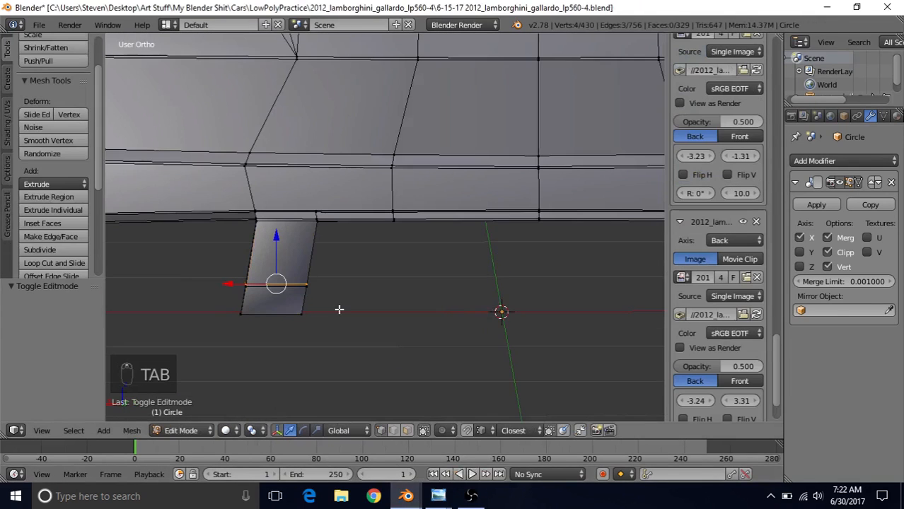
key("ctrl+z")
key("ctrl+z")
key("ctrl+z")
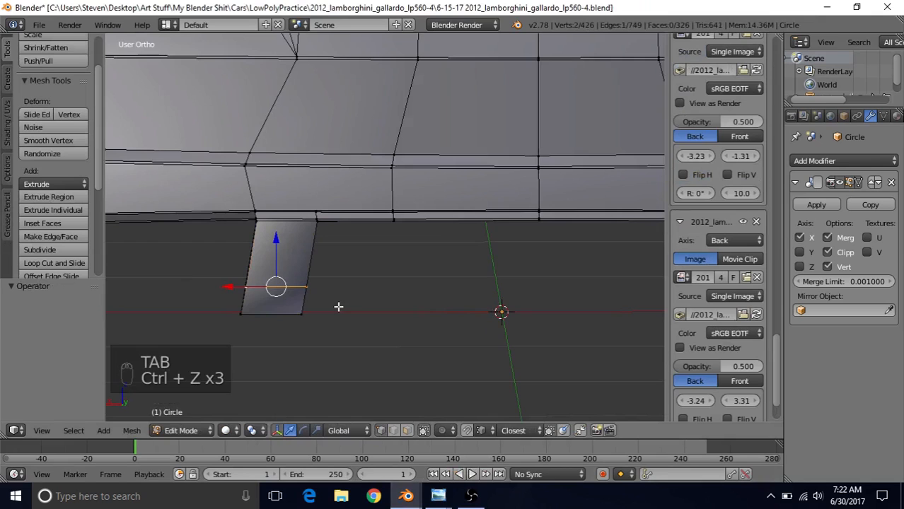
scroll(338, 306, "down", 2)
middle_click_drag(334, 276, 273, 232)
scroll(279, 241, "up", 2)
key("Tab")
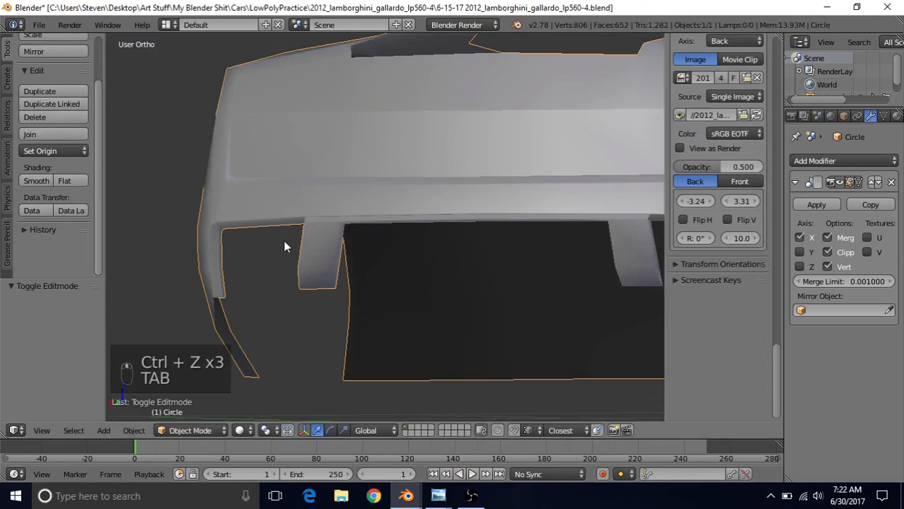
Step: Select the four-vertex edge loop around the gap where the strip panel's outer side meets the connecting strip and fill it with a face
middle_click_drag(300, 261, 471, 278)
scroll(469, 278, "up", 6)
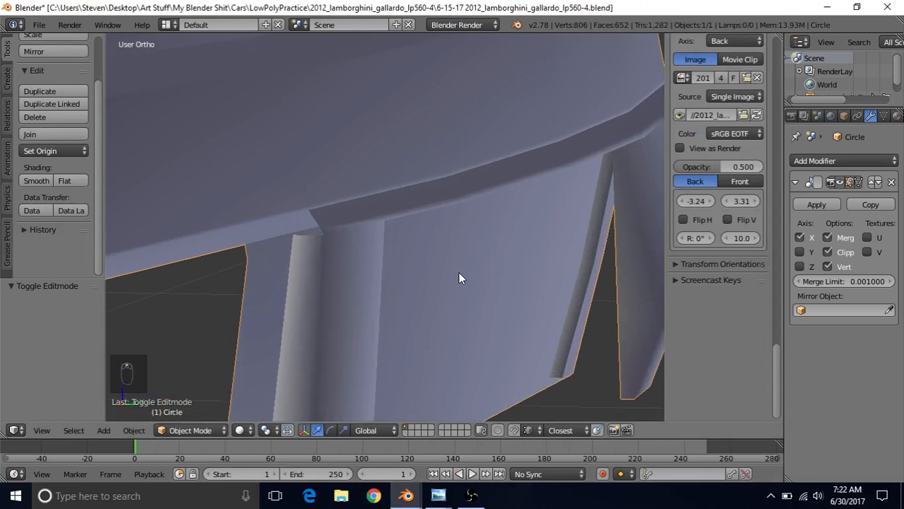
key("Tab")
scroll(376, 236, "up", 2)
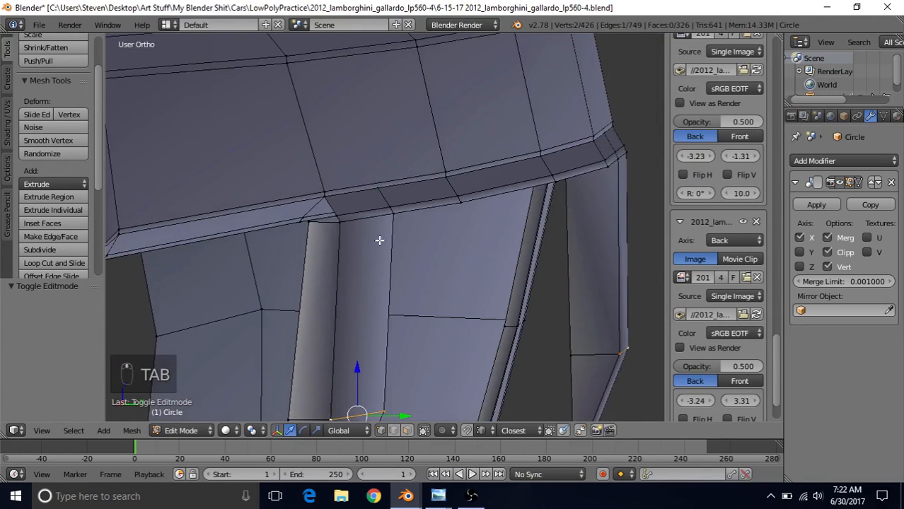
middle_click_drag(379, 240, 374, 253)
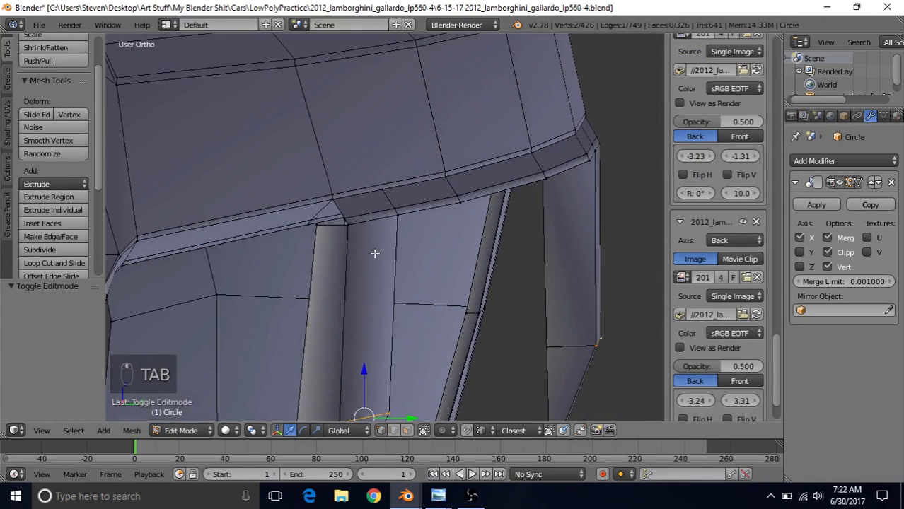
right_click(328, 228, "alt")
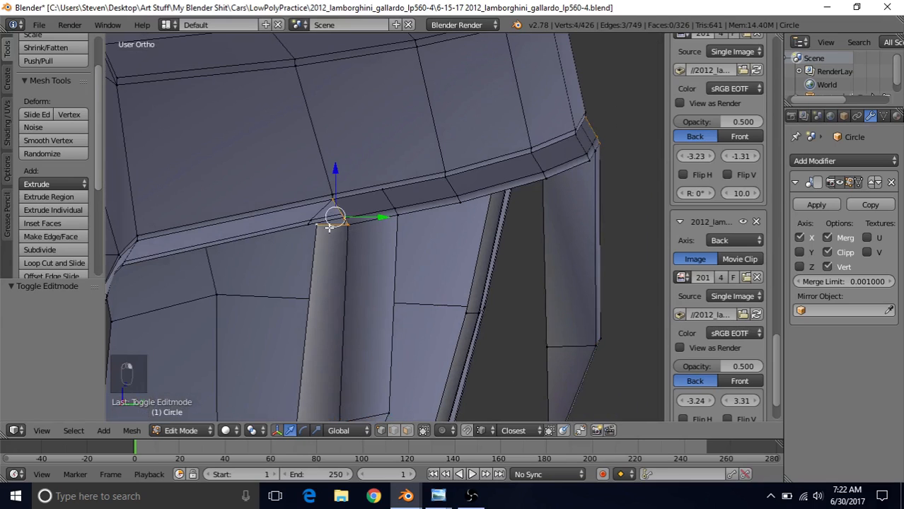
key("f")
key("Tab")
scroll(322, 272, "down", 12)
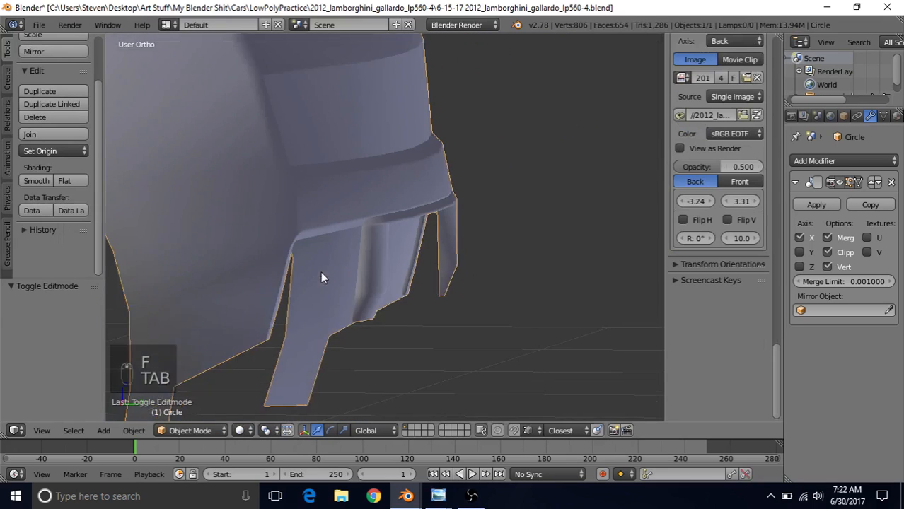
Step: Review the rear bumper and both strip panels from behind, and open the file commands
middle_click_drag(365, 254, 298, 253)
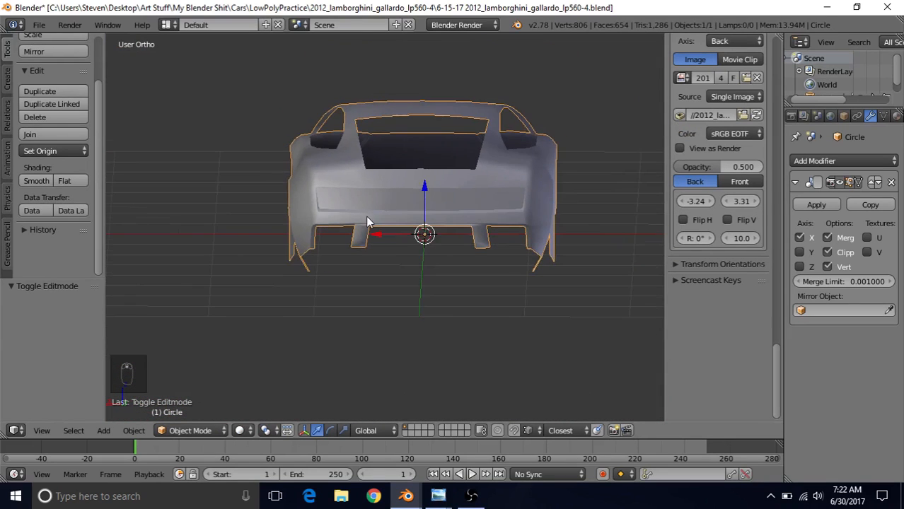
middle_click_drag(365, 217, 360, 220)
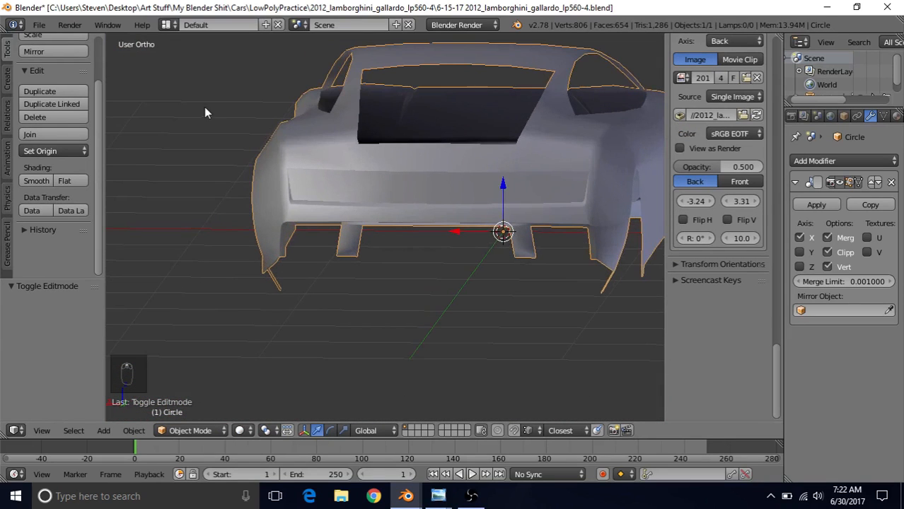
left_click(38, 26)
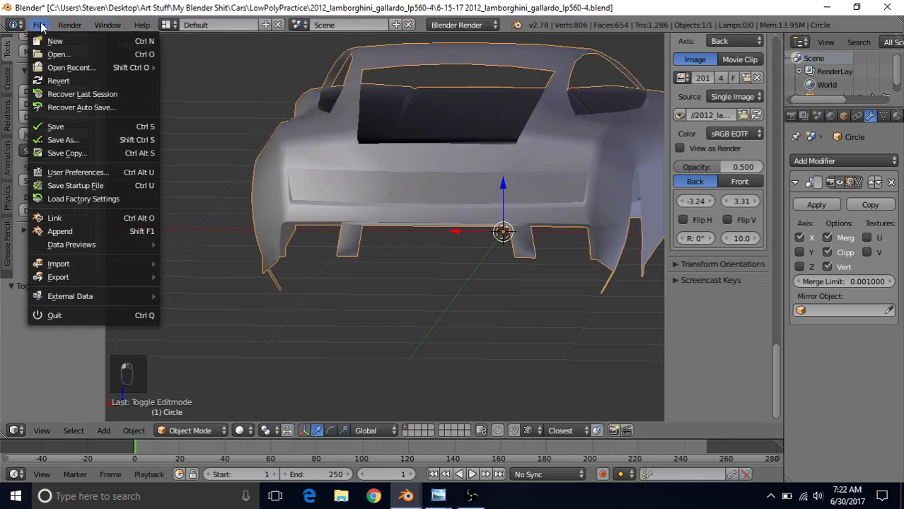